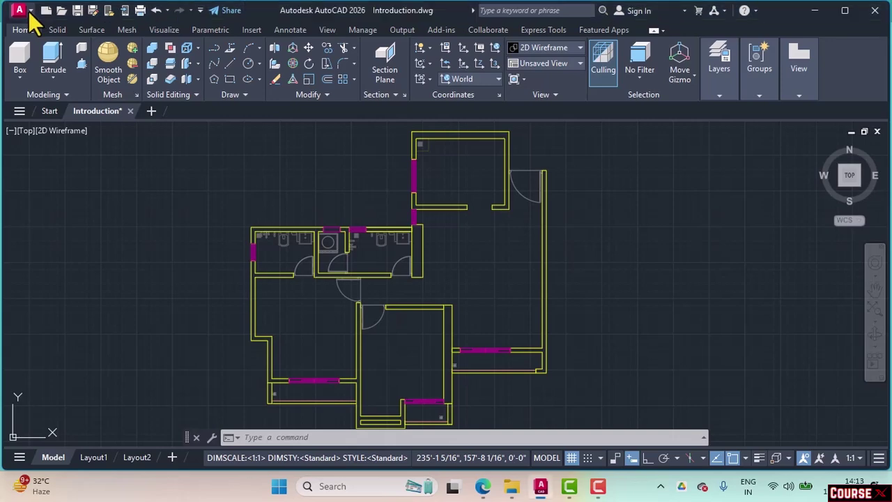
- Examine the file-level commands for importing, exporting and printing, and the recent documents
{"action": "left_click", "coordinate": [30, 14]}
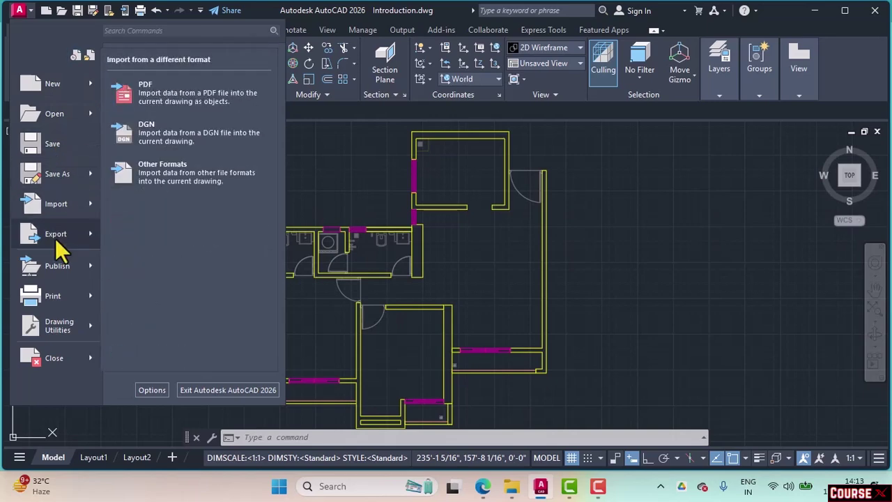
{"action": "mouse_move", "coordinate": [59, 241]}
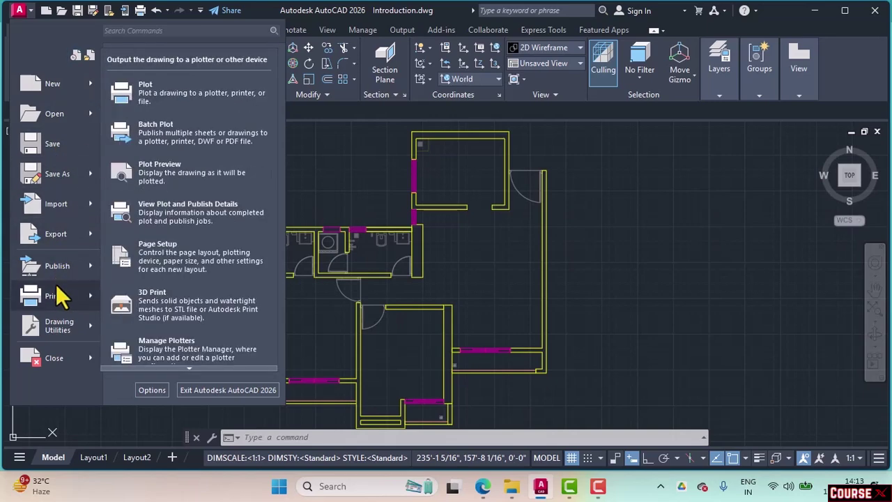
{"action": "mouse_move", "coordinate": [60, 368]}
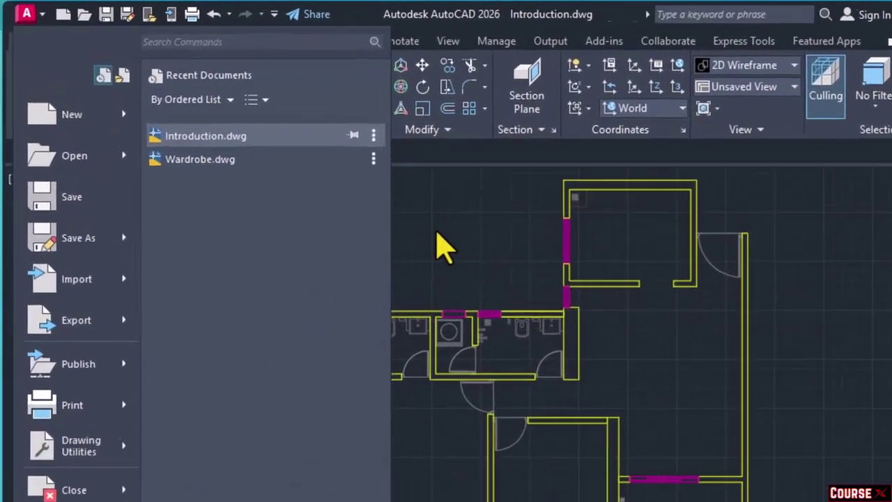
{"action": "left_click", "coordinate": [319, 170]}
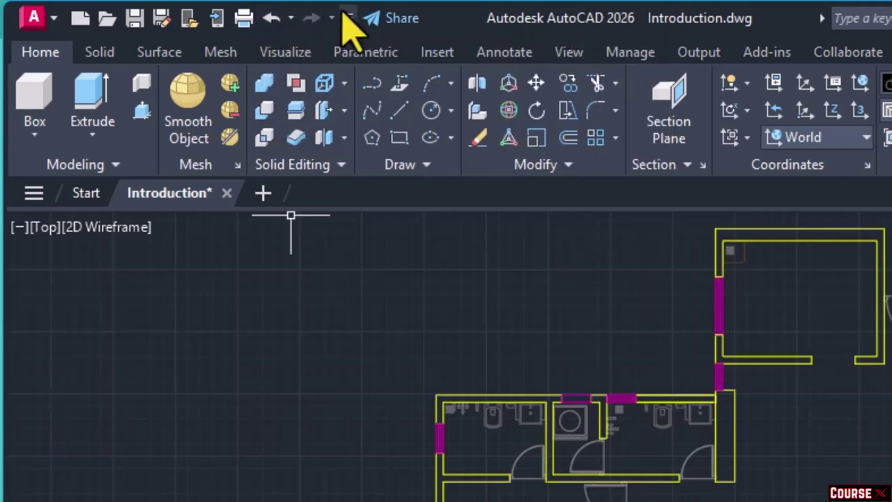
- Review which commands can be shown for quick access, and locate the keyword search in the title area
{"action": "left_click", "coordinate": [348, 19]}
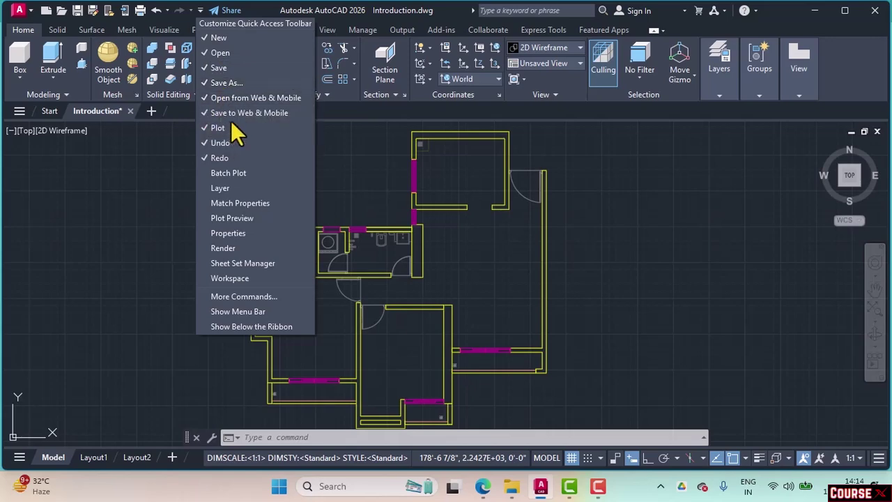
{"action": "left_click", "coordinate": [286, 14]}
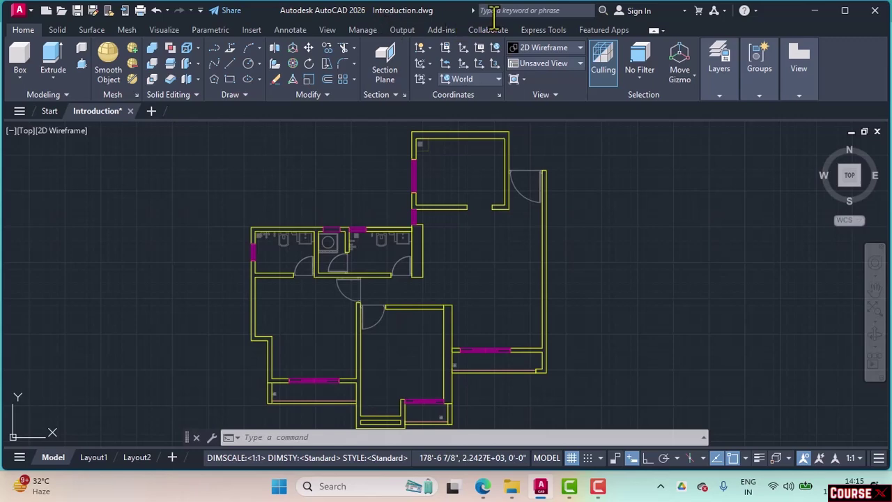
{"action": "left_click", "coordinate": [550, 11]}
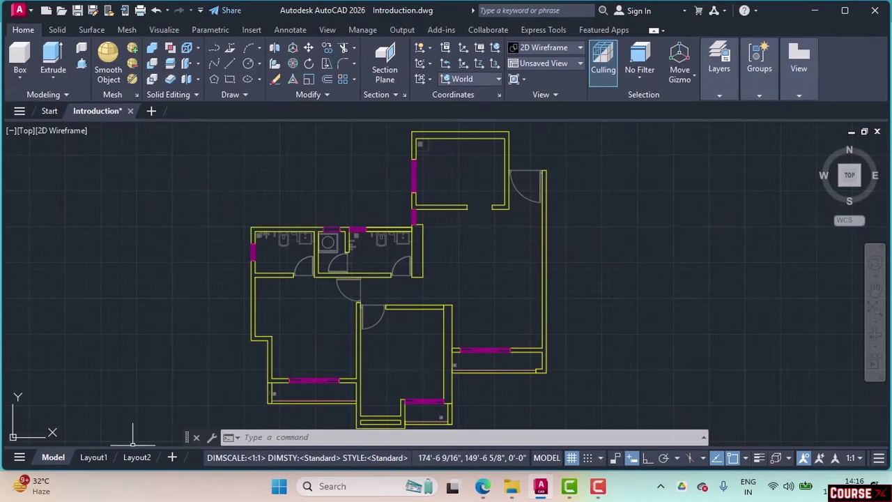
- View the floor plan in Layout1 and Layout2, and return to model space
{"action": "left_click", "coordinate": [99, 466]}
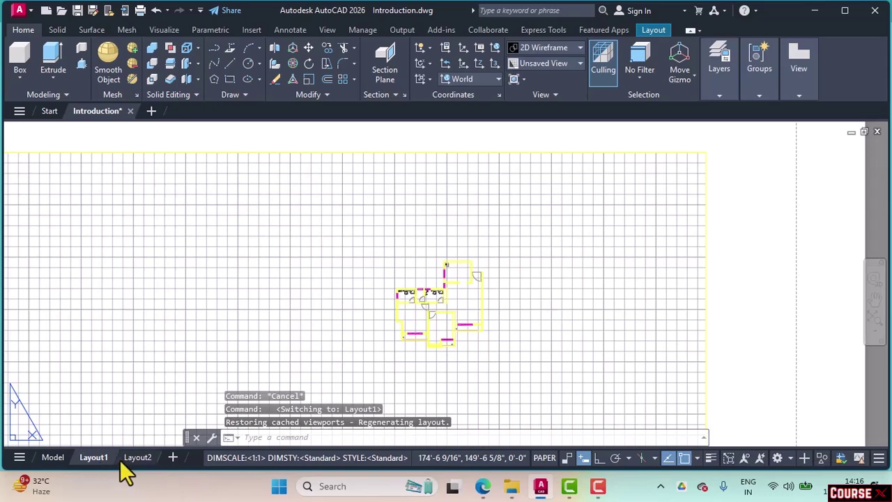
{"action": "left_click", "coordinate": [127, 465]}
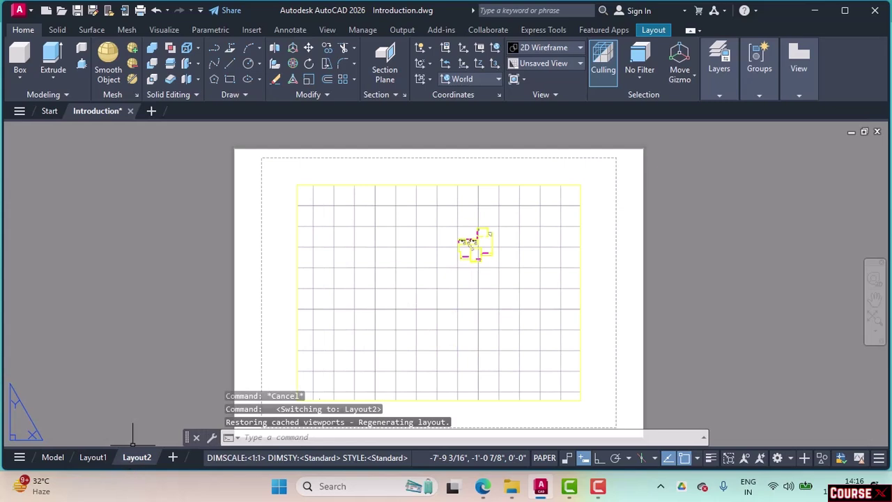
{"action": "mouse_move", "coordinate": [48, 457]}
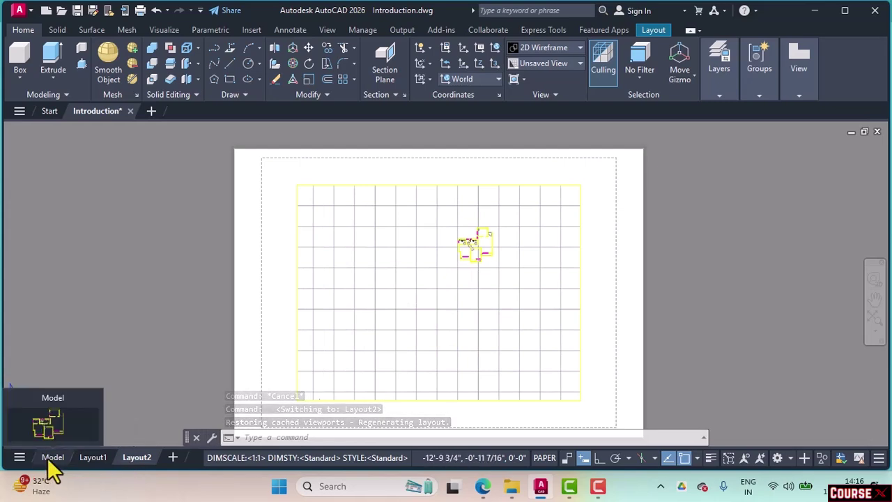
{"action": "left_click", "coordinate": [47, 457]}
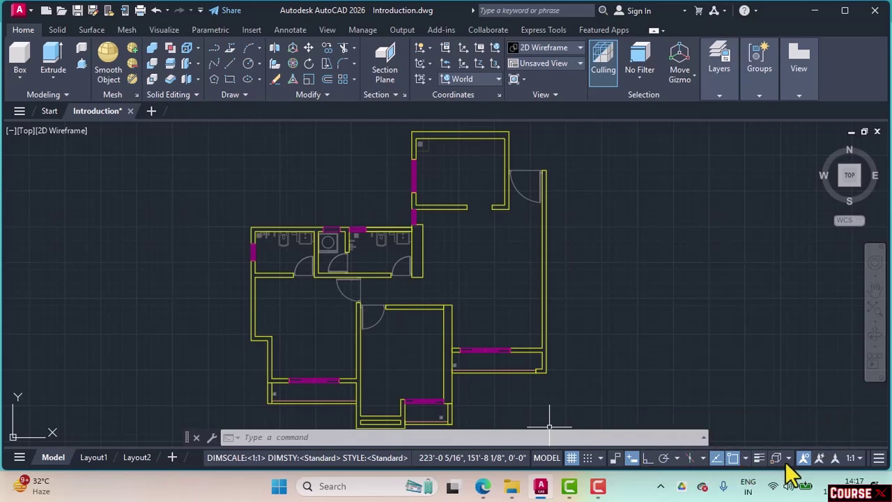
- Review the optional status bar items and the Start page, and return to the Introduction drawing
{"action": "left_click", "coordinate": [879, 459]}
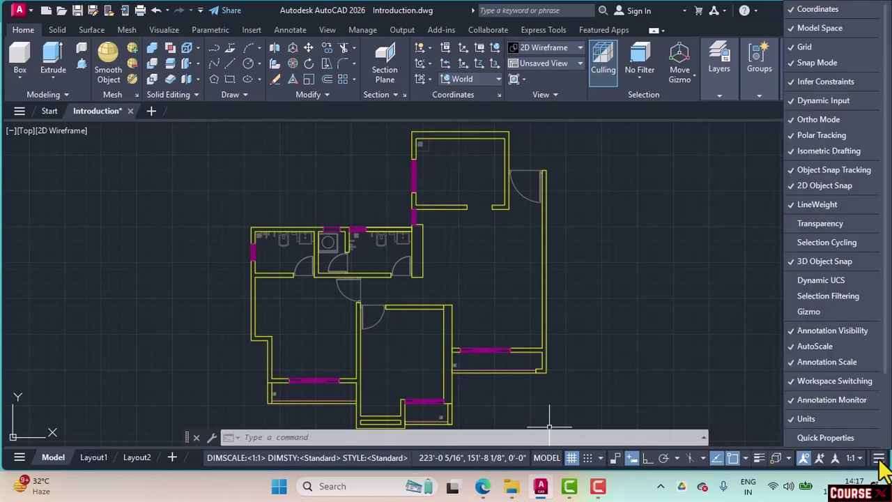
{"action": "left_click", "coordinate": [880, 460]}
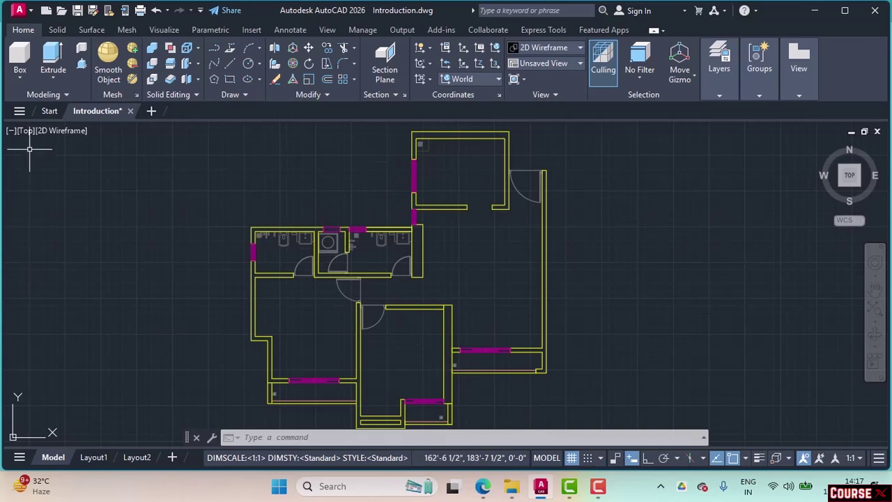
{"action": "left_click", "coordinate": [54, 112]}
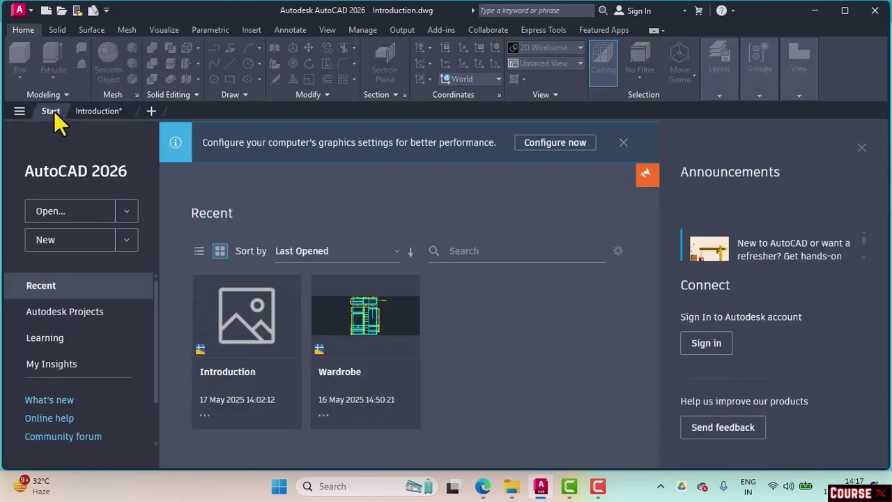
{"action": "left_click", "coordinate": [95, 112]}
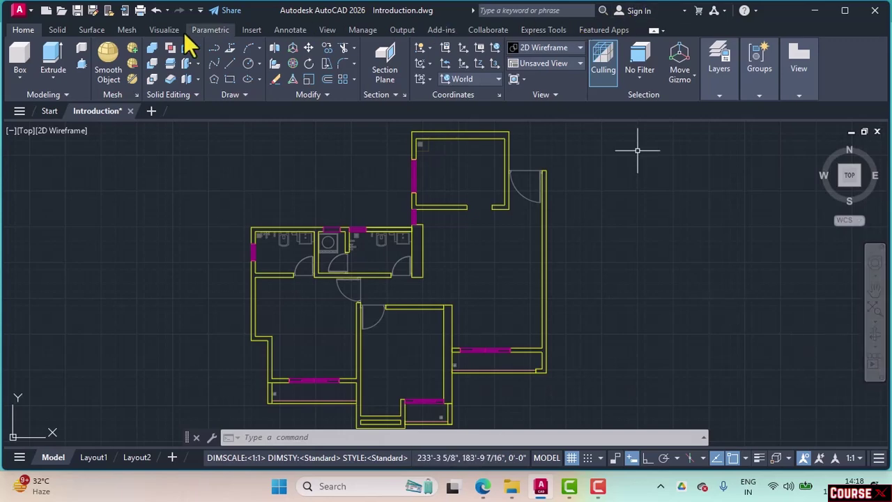
- Examine the layer controls and the Home, Solid, Surface, Mesh, Visualize, Parametric and Insert tool sets
{"action": "left_click", "coordinate": [719, 95]}
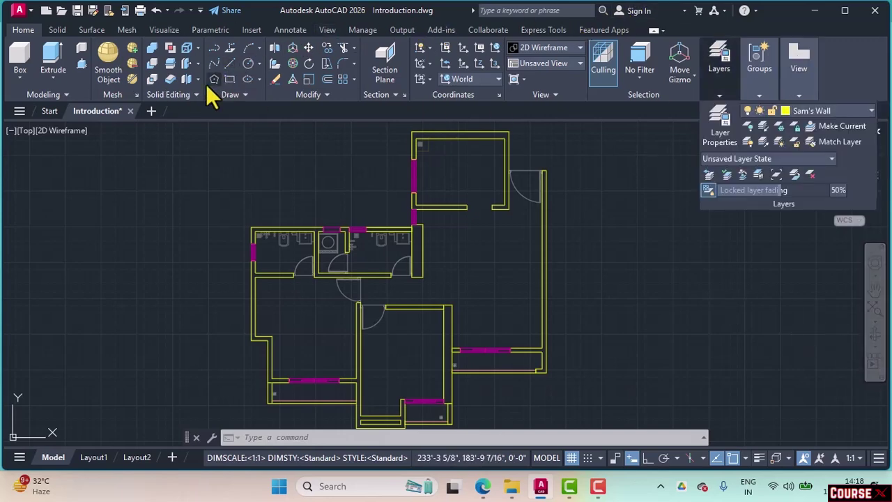
{"action": "left_click", "coordinate": [718, 81]}
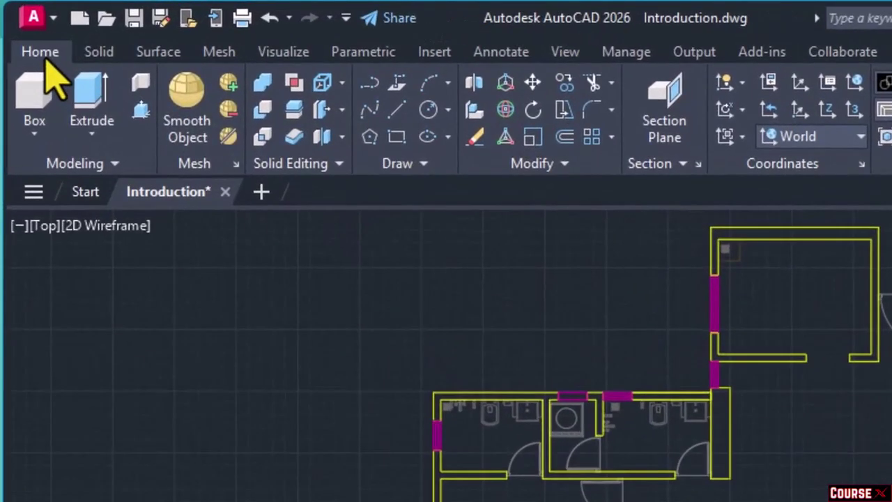
{"action": "left_click", "coordinate": [103, 55]}
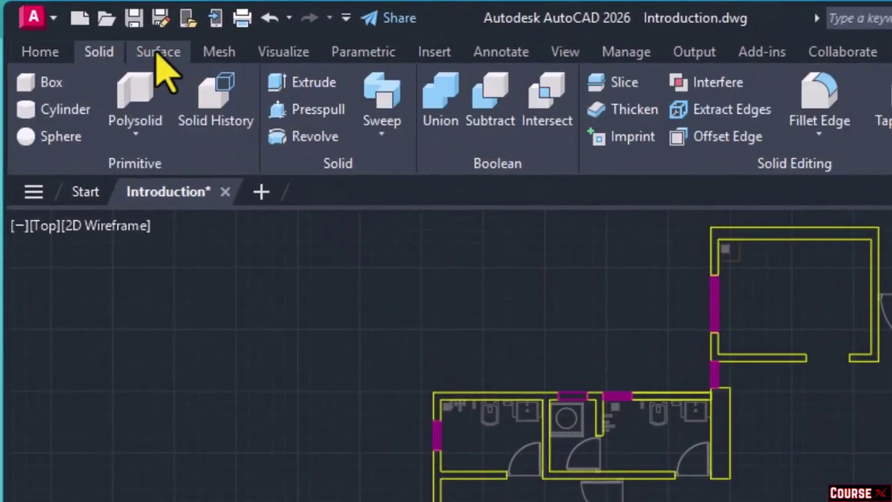
{"action": "left_click", "coordinate": [158, 53]}
{"action": "left_click", "coordinate": [54, 54]}
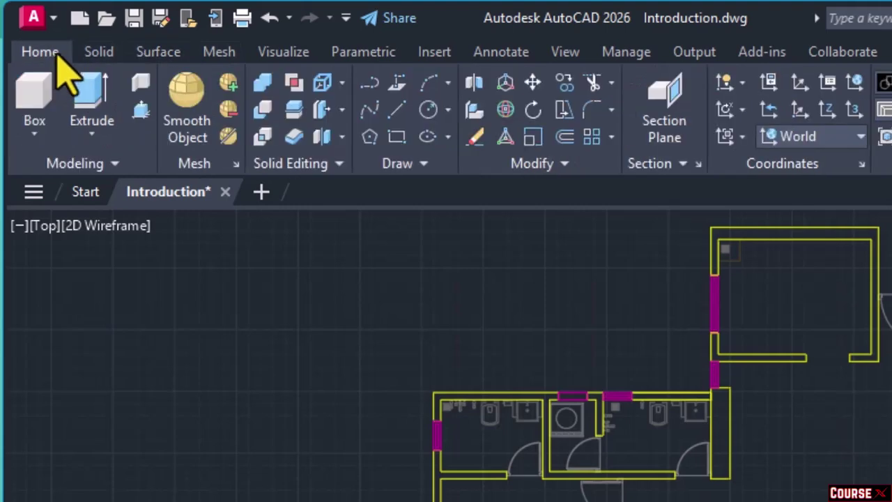
{"action": "left_click", "coordinate": [99, 55]}
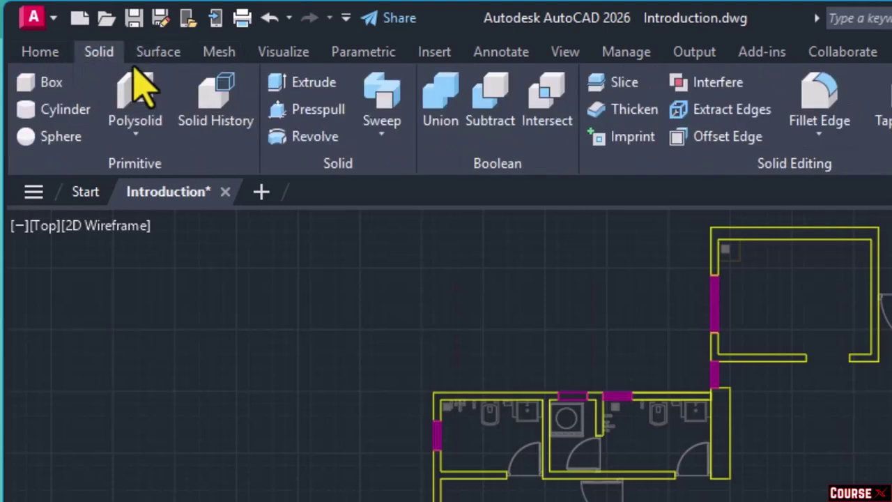
{"action": "left_click", "coordinate": [150, 53]}
{"action": "left_click", "coordinate": [219, 54]}
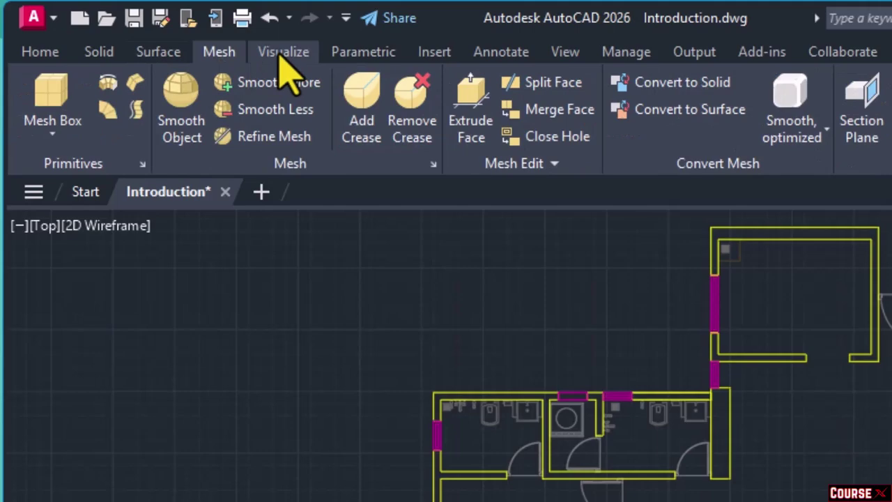
{"action": "left_click", "coordinate": [281, 54]}
{"action": "left_click", "coordinate": [360, 55]}
{"action": "left_click", "coordinate": [385, 45]}
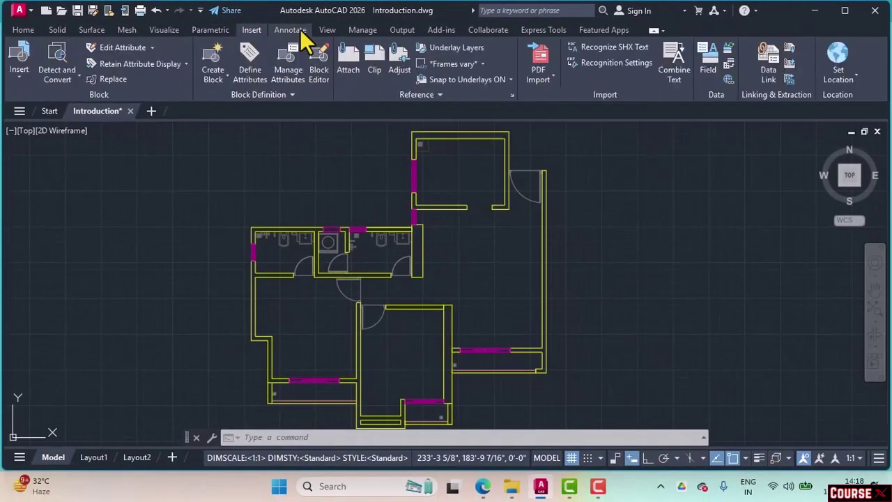
- Examine the Annotate, View, Manage, Output, Add-ins, Collaborate, Express Tools and Featured Apps tool sets
{"action": "left_click", "coordinate": [290, 30]}
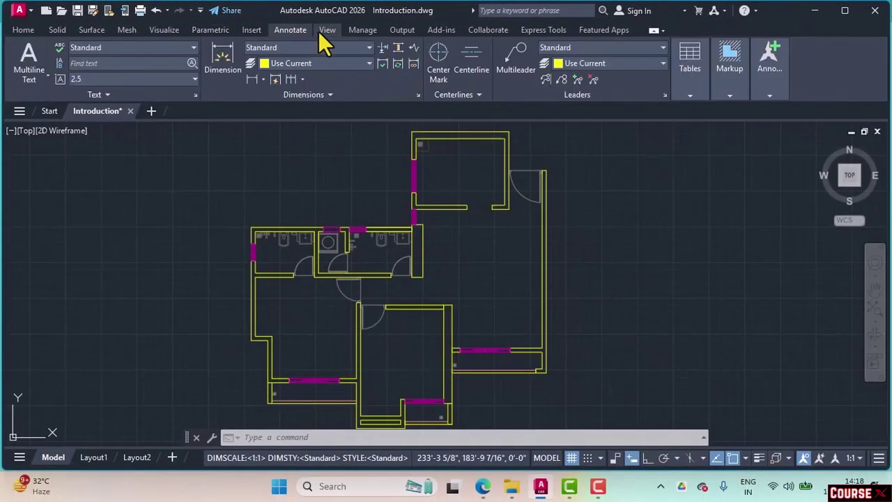
{"action": "left_click", "coordinate": [323, 31]}
{"action": "left_click", "coordinate": [365, 31]}
{"action": "left_click", "coordinate": [411, 31]}
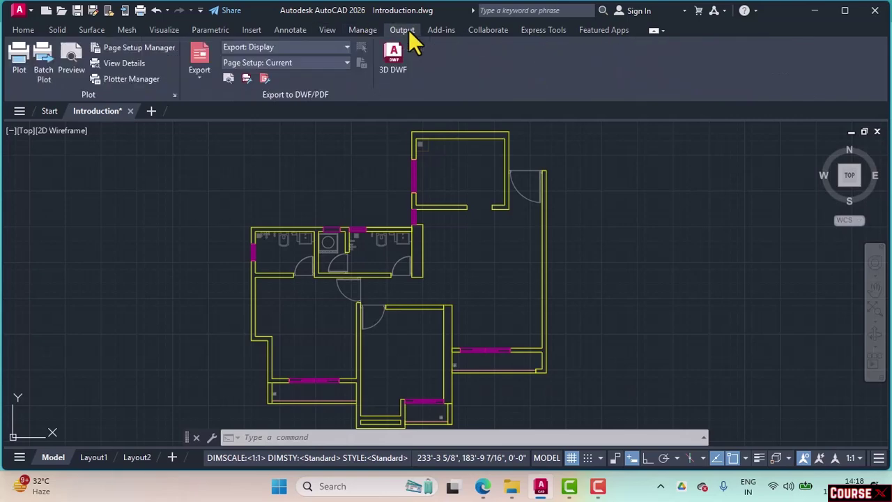
{"action": "left_click", "coordinate": [448, 30]}
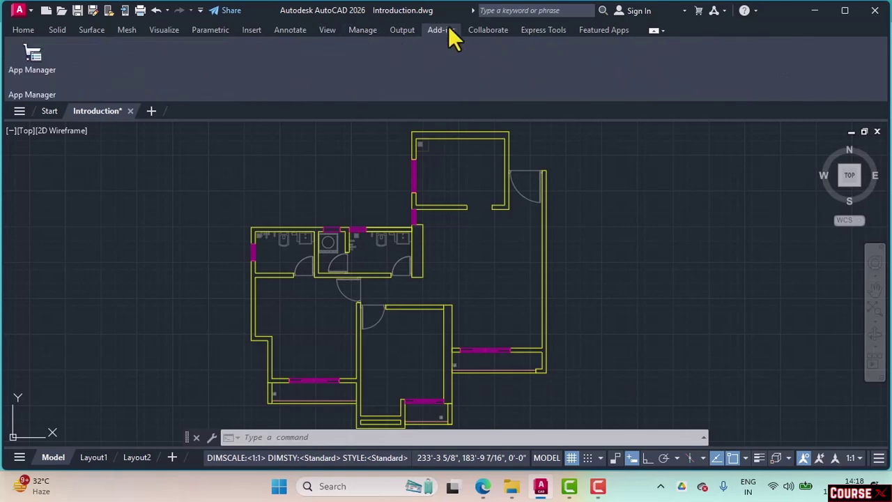
{"action": "left_click", "coordinate": [493, 30]}
{"action": "left_click", "coordinate": [539, 31]}
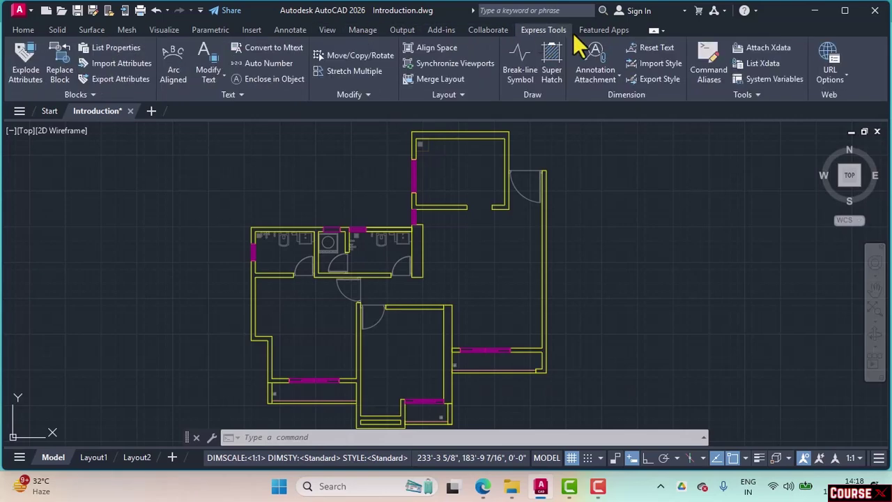
{"action": "left_click", "coordinate": [614, 31]}
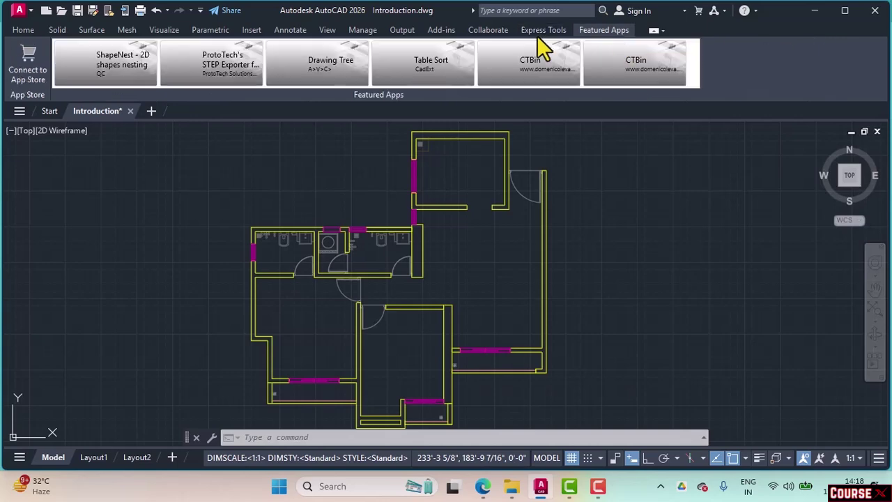
- Compare the Home, Solid and Surface tool sets
{"action": "left_click", "coordinate": [25, 30]}
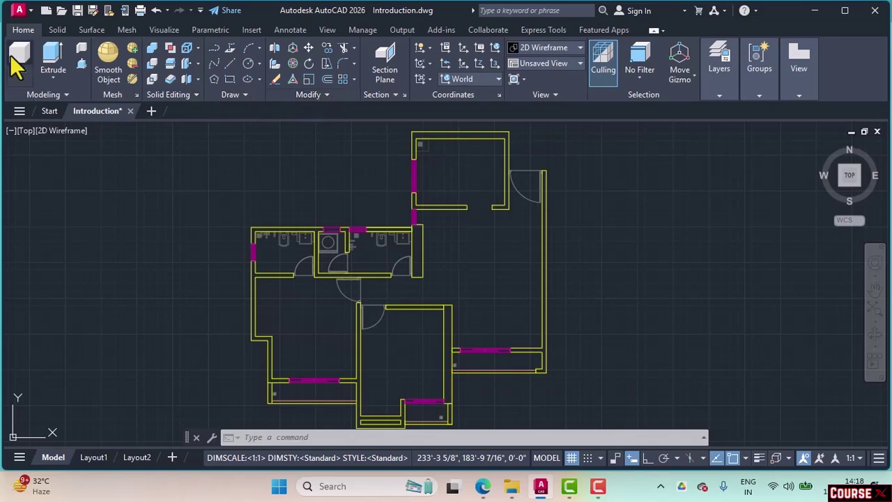
{"action": "left_click", "coordinate": [58, 31]}
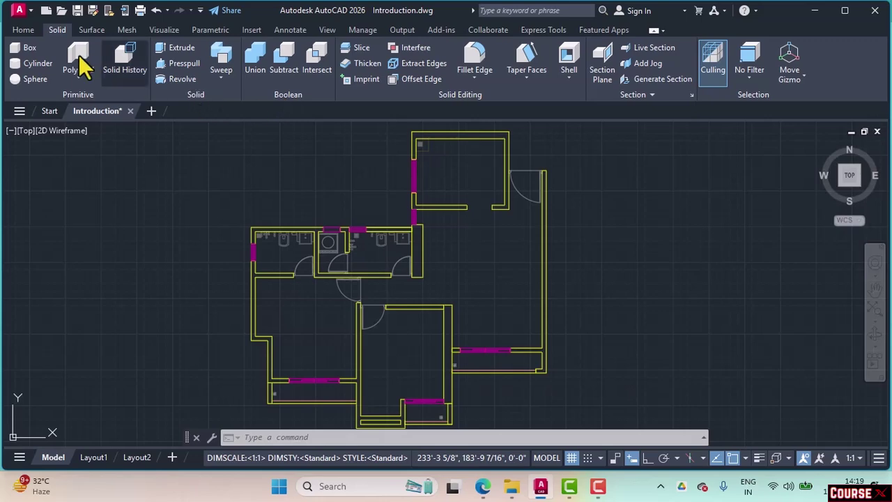
{"action": "left_click", "coordinate": [93, 30]}
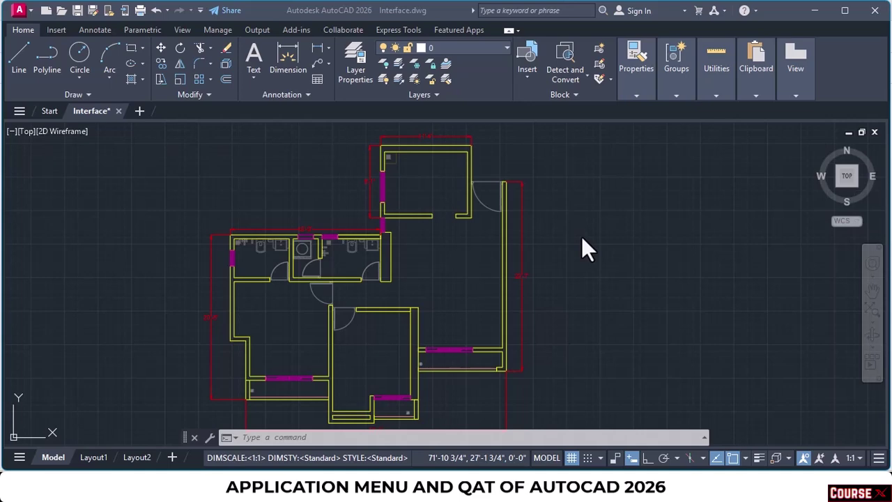
- Check the currently open documents and sort the recent documents by access date
{"action": "left_click", "coordinate": [30, 10]}
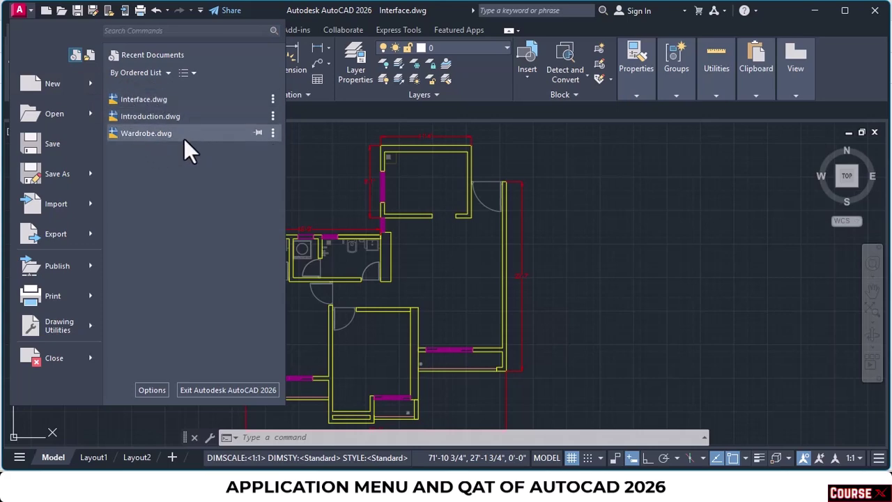
{"action": "left_click", "coordinate": [91, 56]}
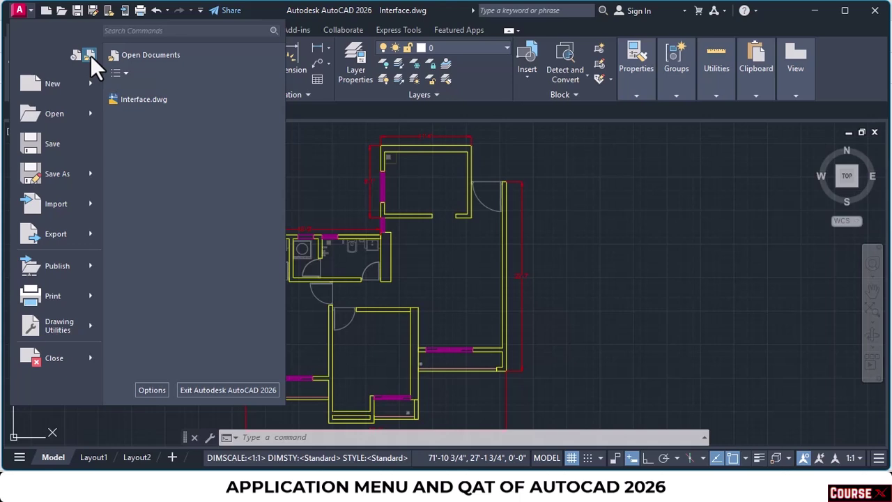
{"action": "left_click", "coordinate": [76, 56]}
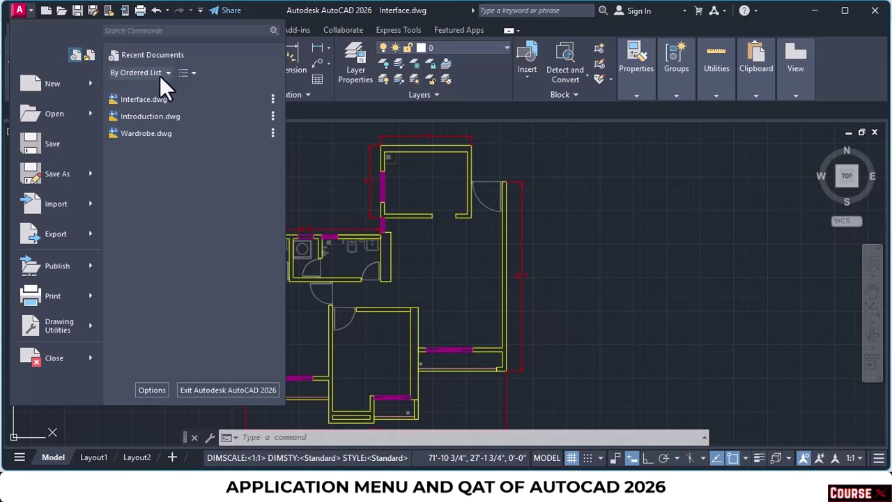
{"action": "left_click", "coordinate": [167, 73]}
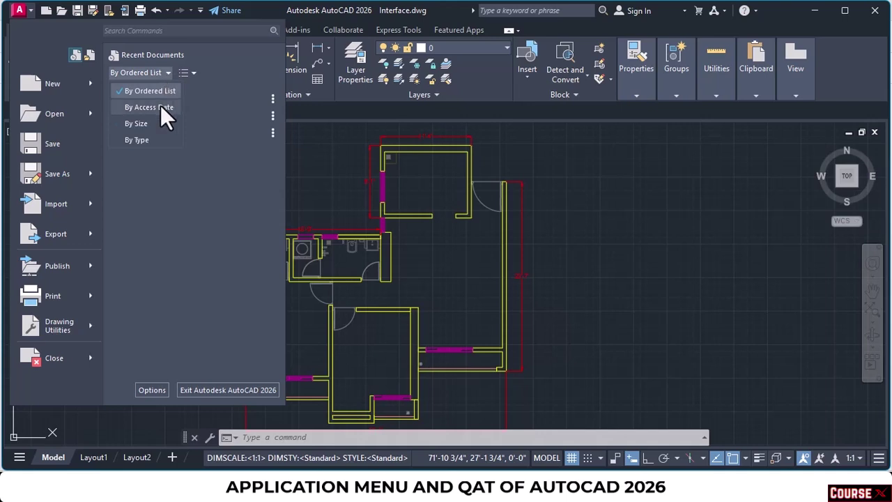
{"action": "left_click", "coordinate": [161, 106]}
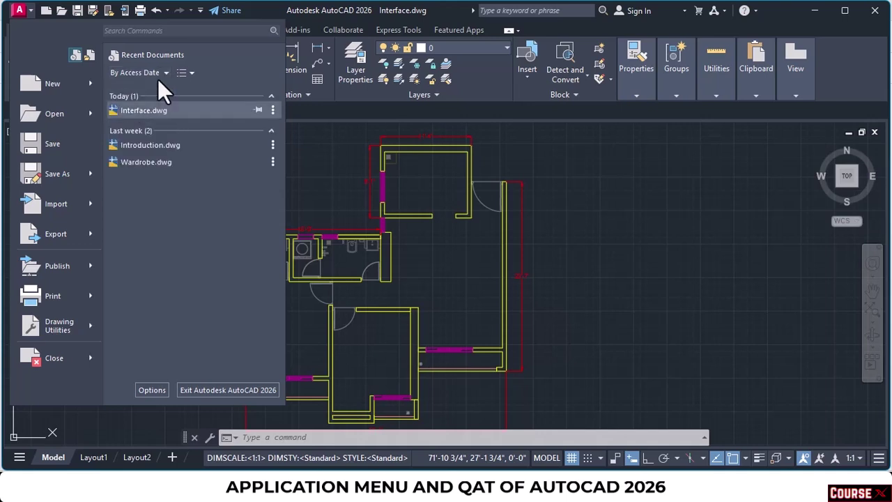
- Sort the recent documents by size and by type, and finally by ordered list
{"action": "left_click", "coordinate": [162, 72]}
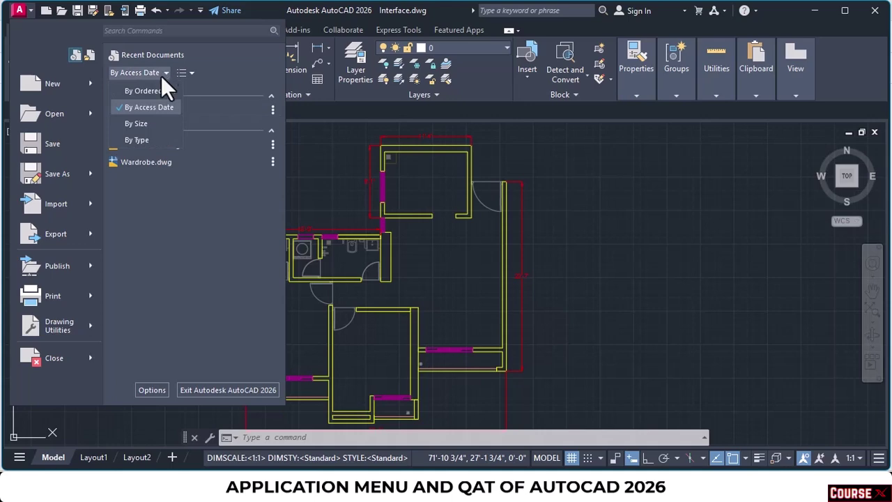
{"action": "left_click", "coordinate": [149, 124]}
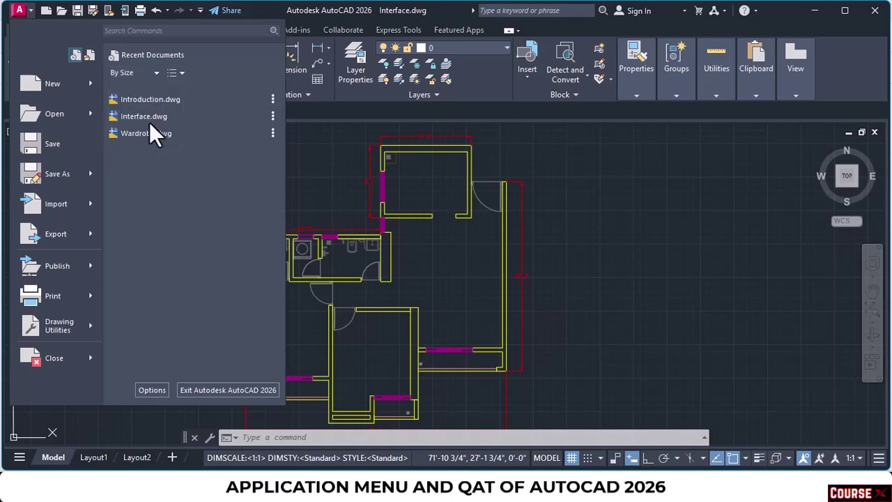
{"action": "left_click", "coordinate": [156, 71]}
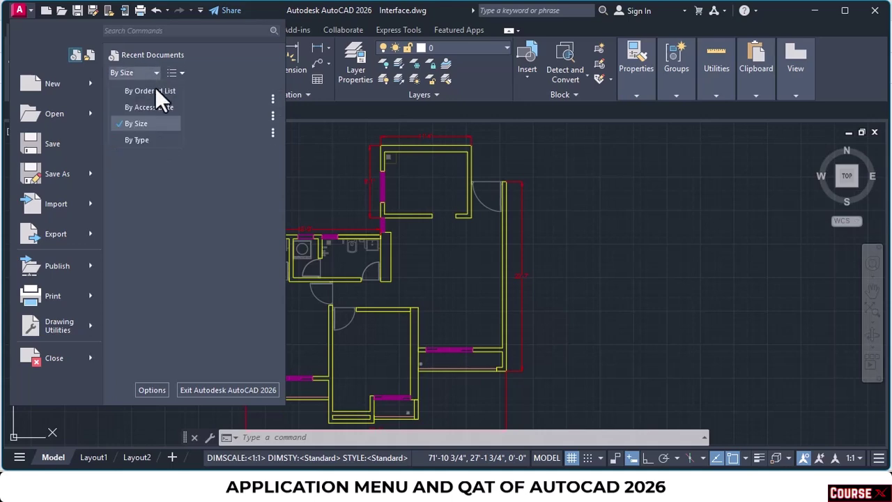
{"action": "left_click", "coordinate": [147, 139]}
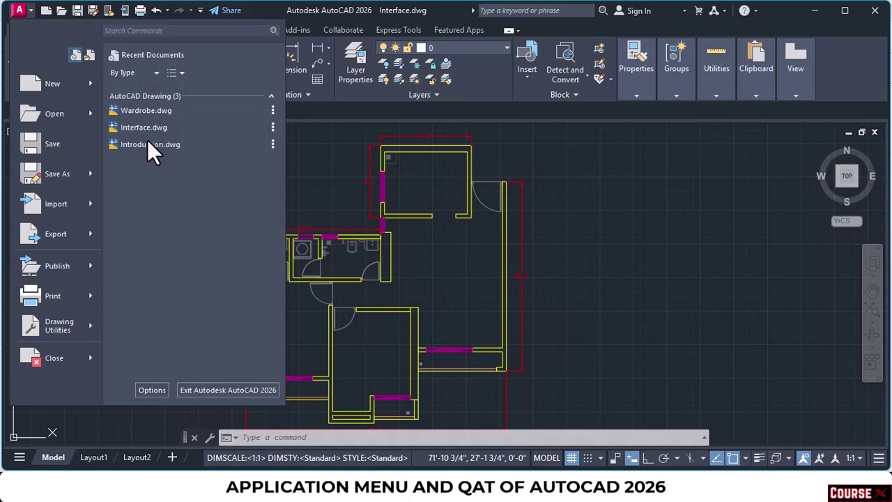
{"action": "left_click", "coordinate": [156, 72]}
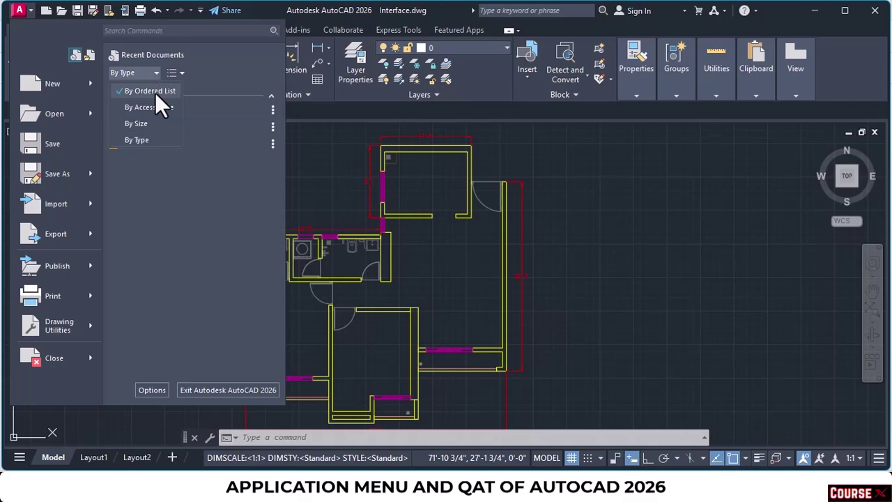
{"action": "left_click", "coordinate": [154, 92]}
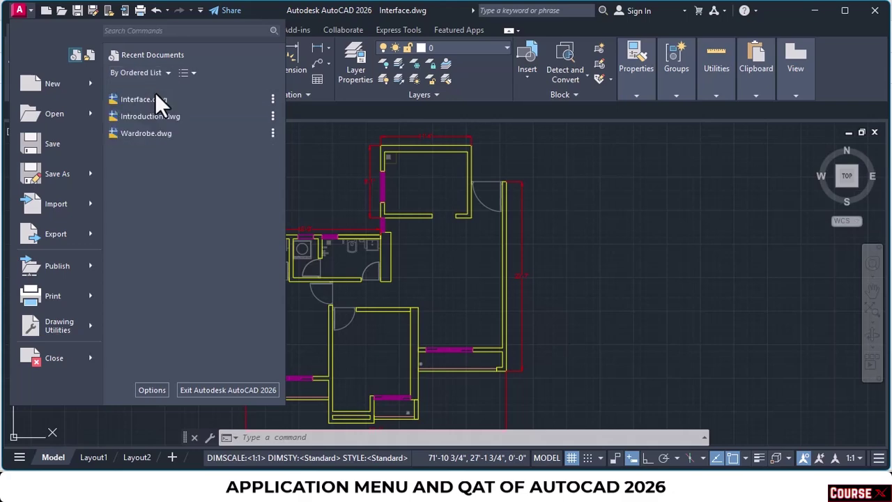
- Compare the recent documents as large icons, small images and large images, and return the list to small icons
{"action": "left_click", "coordinate": [194, 73]}
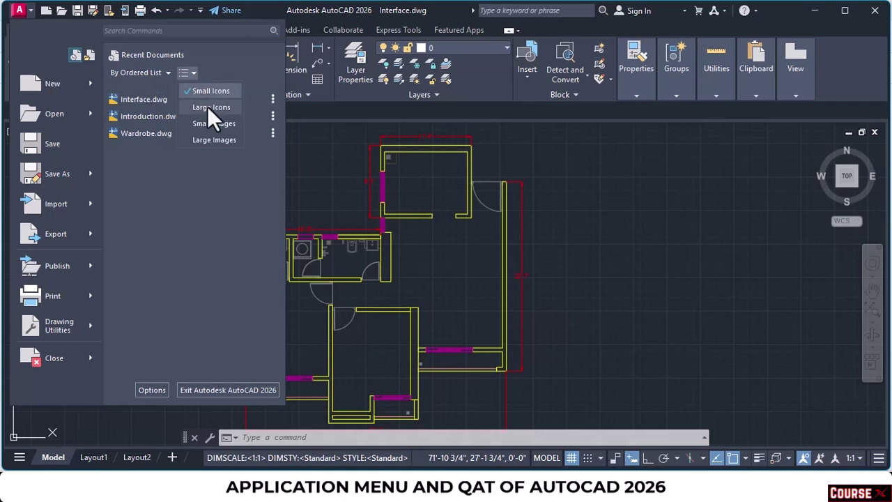
{"action": "left_click", "coordinate": [209, 107]}
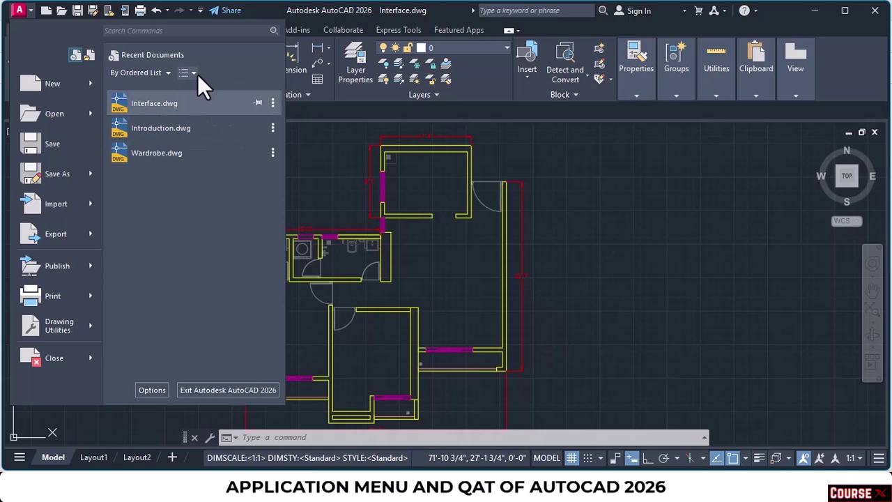
{"action": "left_click", "coordinate": [193, 74]}
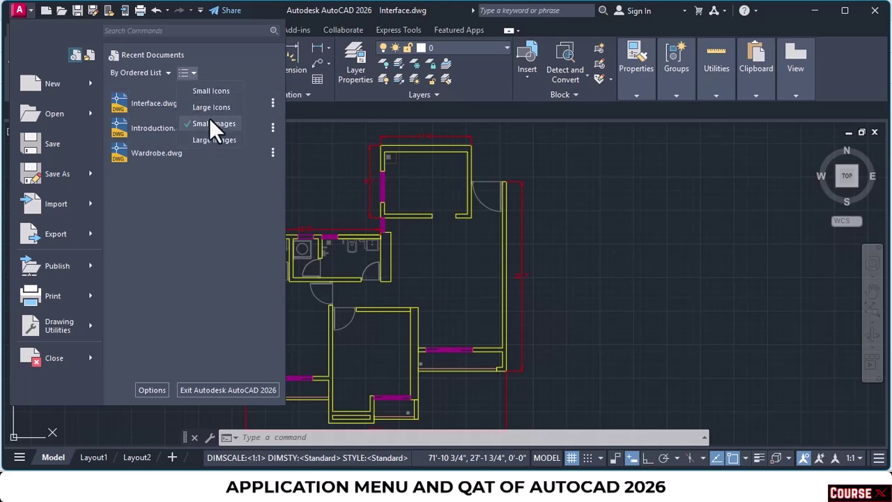
{"action": "left_click", "coordinate": [210, 122]}
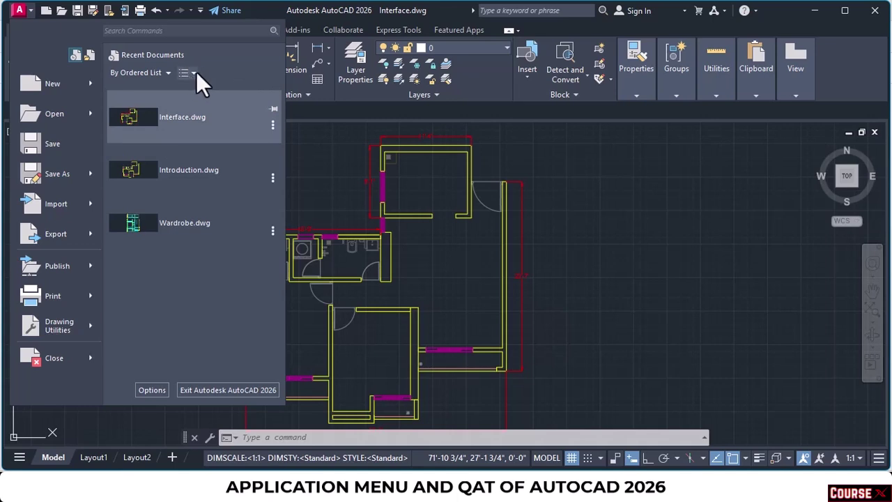
{"action": "left_click", "coordinate": [196, 72]}
{"action": "left_click", "coordinate": [204, 140]}
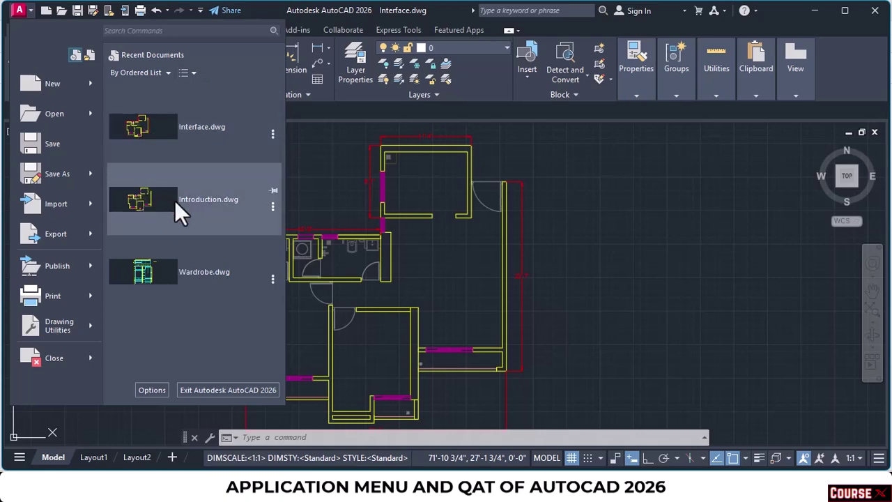
{"action": "mouse_move", "coordinate": [154, 168]}
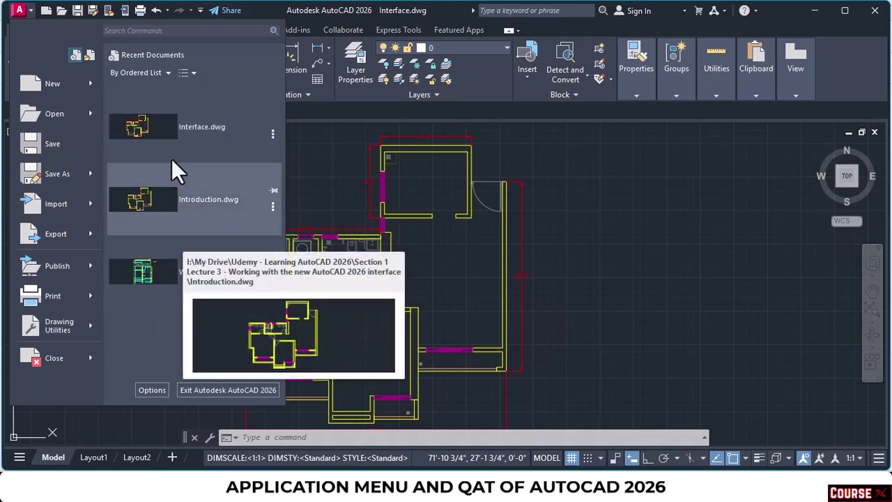
{"action": "left_click", "coordinate": [190, 73]}
{"action": "left_click", "coordinate": [196, 92]}
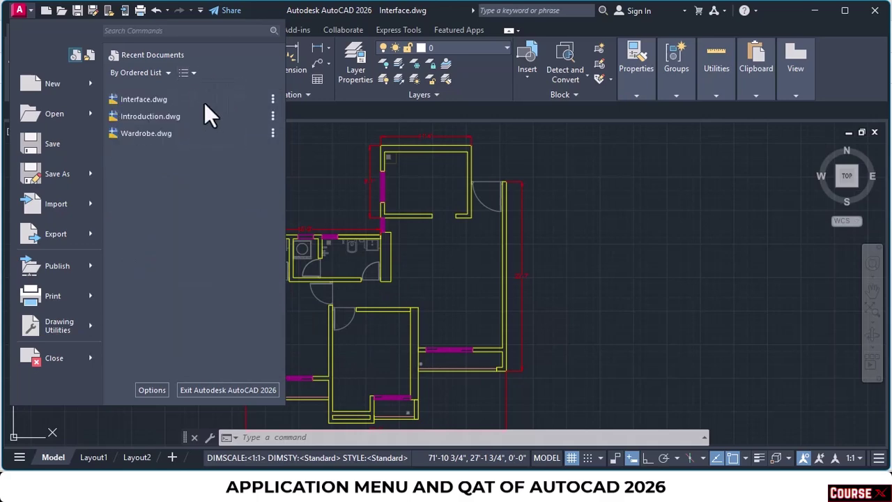
{"action": "mouse_move", "coordinate": [237, 124]}
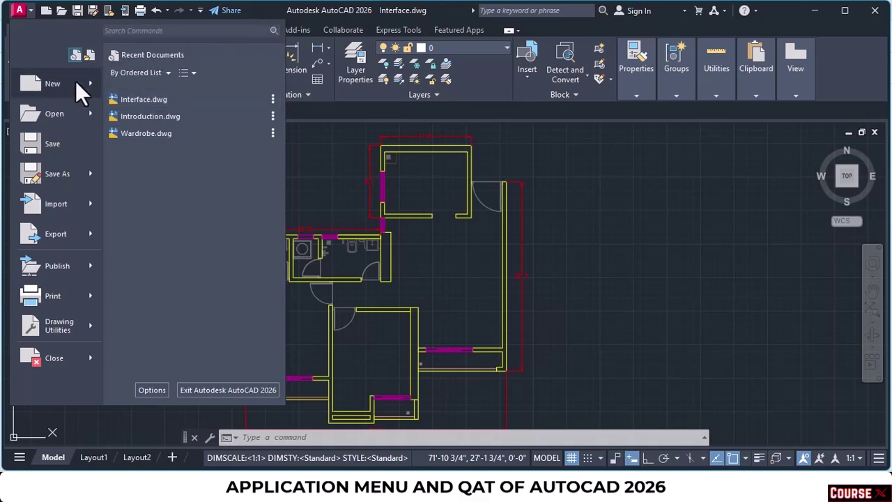
- Examine the application menu's New, Open, Save As, Import, Export and Publish options
{"action": "mouse_move", "coordinate": [77, 84]}
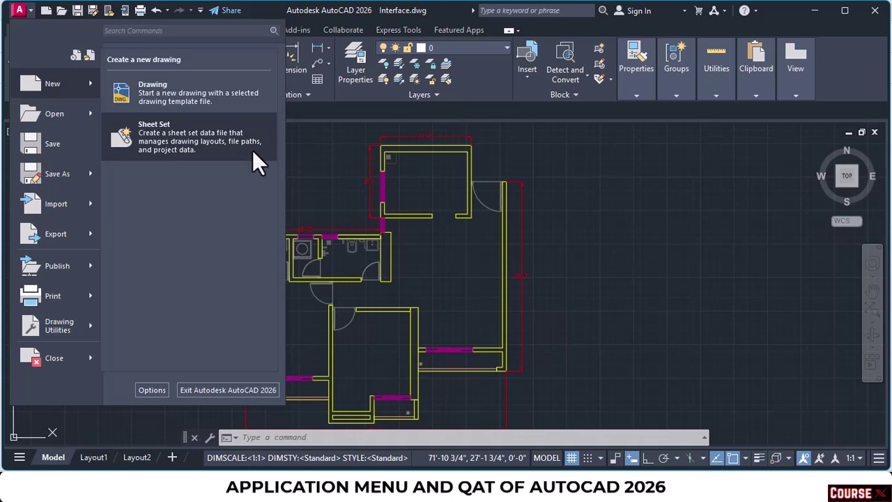
{"action": "mouse_move", "coordinate": [60, 122]}
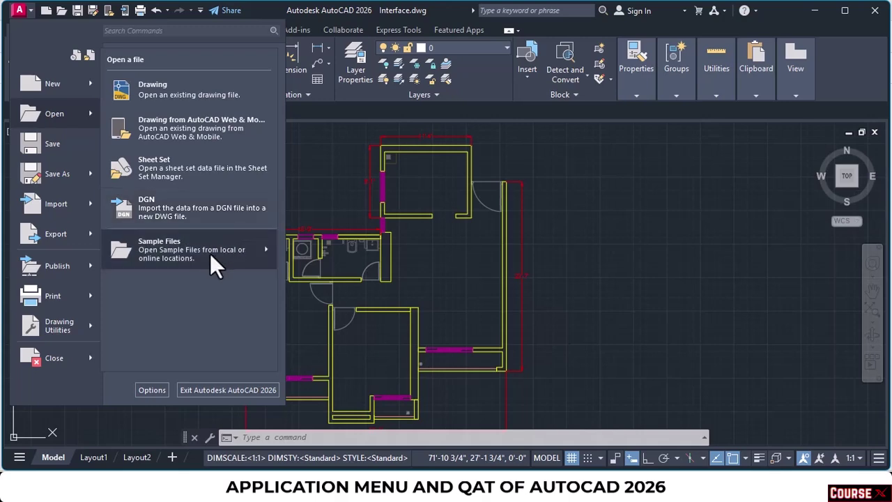
{"action": "mouse_move", "coordinate": [210, 253]}
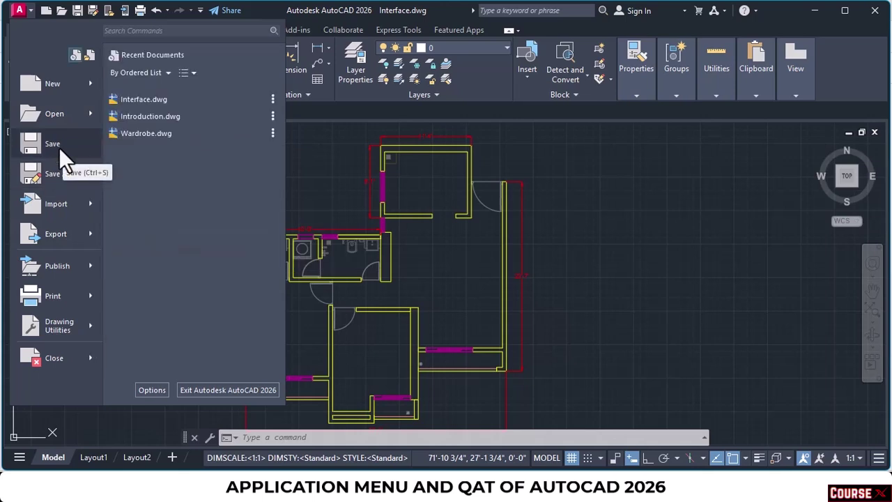
{"action": "mouse_move", "coordinate": [65, 181]}
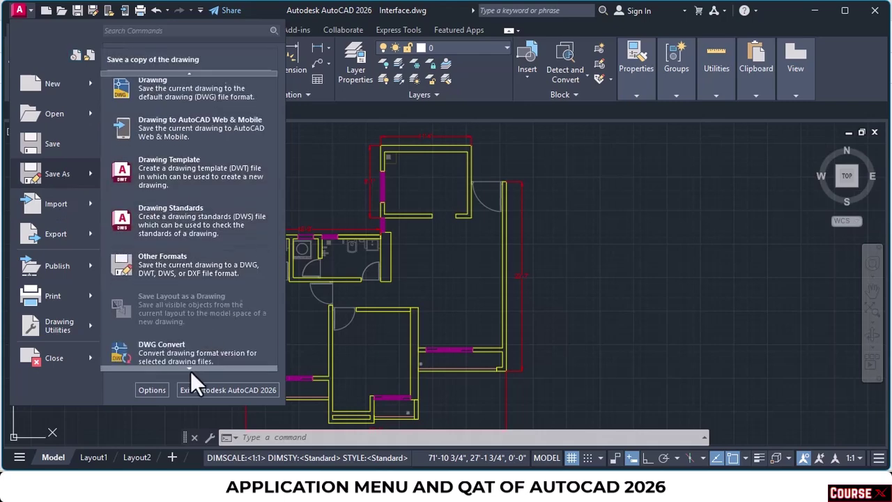
{"action": "mouse_move", "coordinate": [190, 371]}
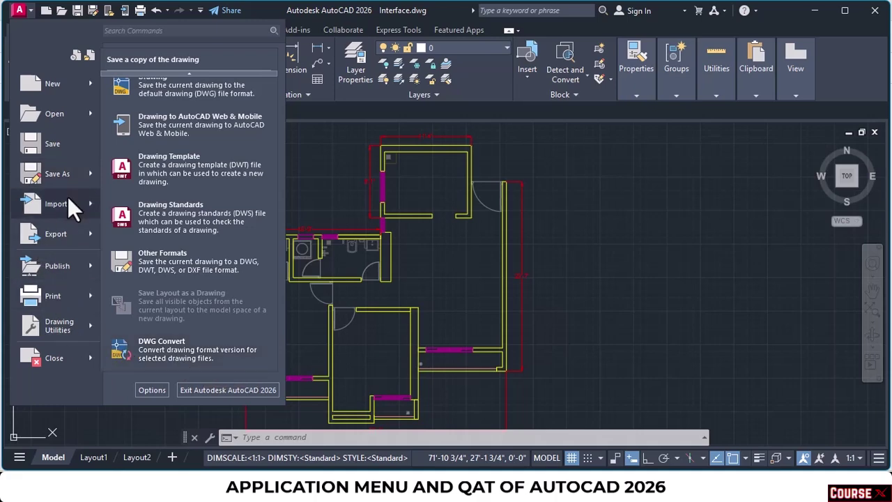
{"action": "mouse_move", "coordinate": [66, 215]}
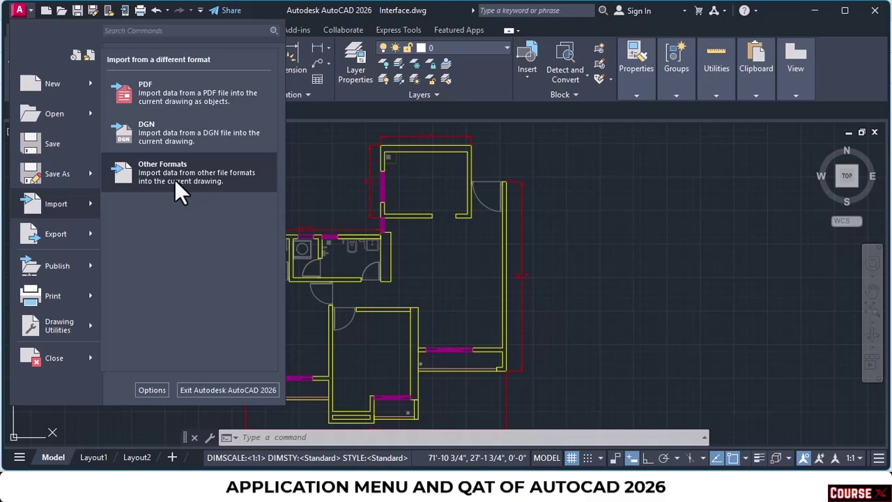
{"action": "mouse_move", "coordinate": [73, 234]}
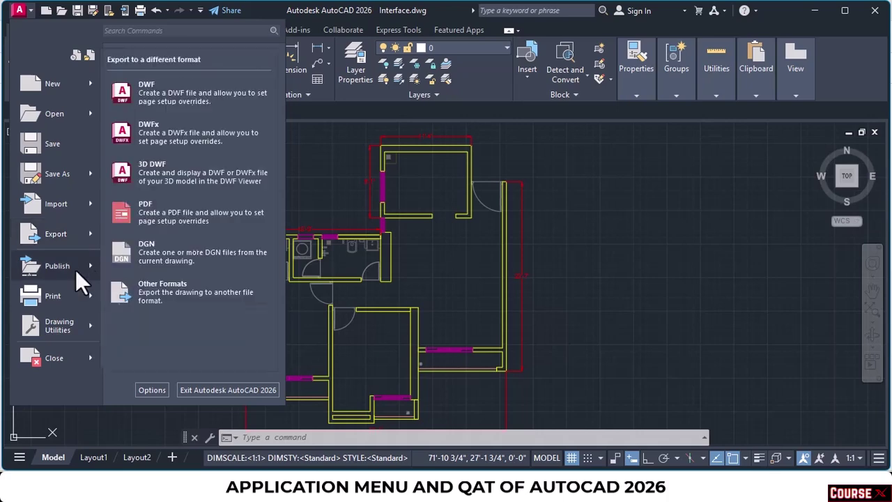
{"action": "mouse_move", "coordinate": [77, 272]}
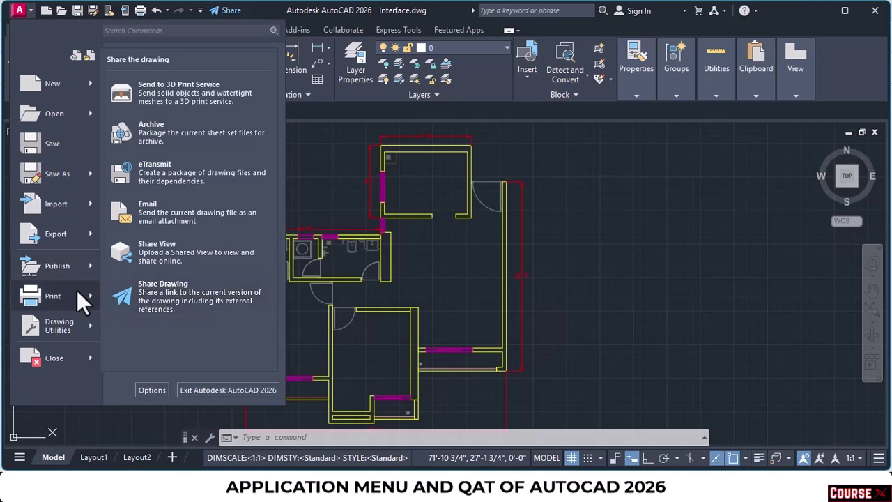
- Examine the Print options through Edit Plot Style Tables, as well as the Drawing Utilities and Close options
{"action": "mouse_move", "coordinate": [77, 290]}
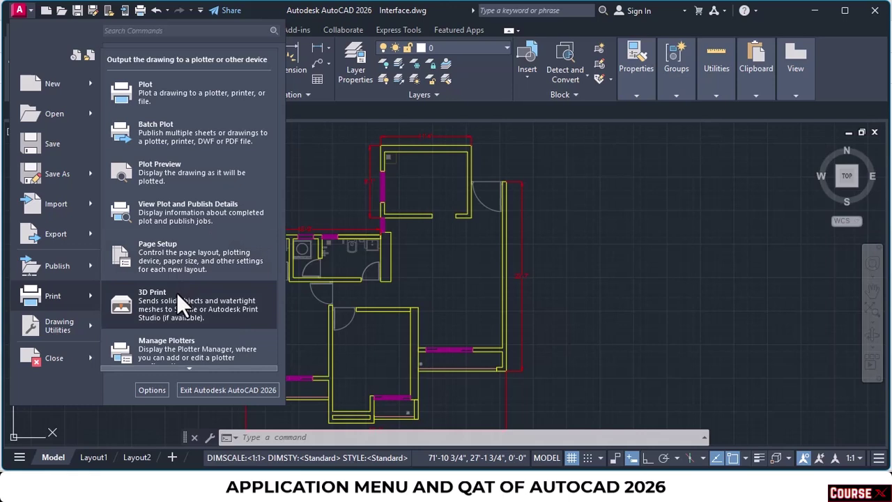
{"action": "left_click", "coordinate": [189, 368]}
{"action": "left_click", "coordinate": [188, 369]}
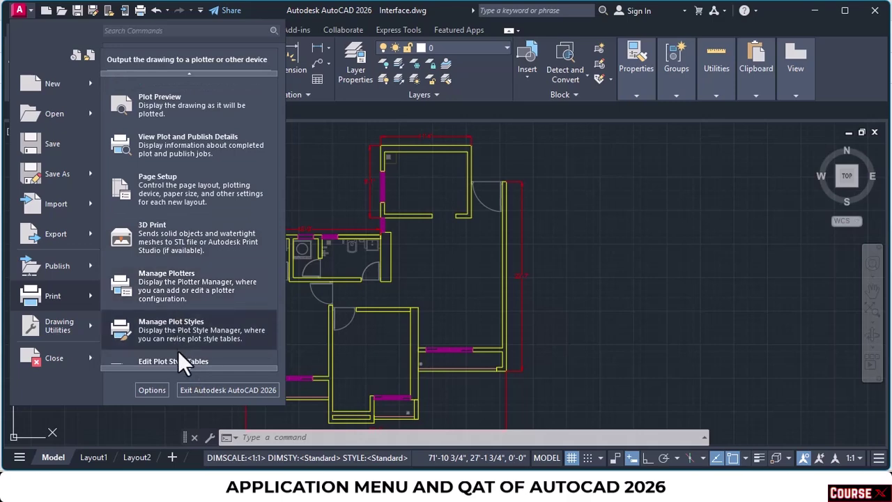
{"action": "left_click", "coordinate": [180, 368]}
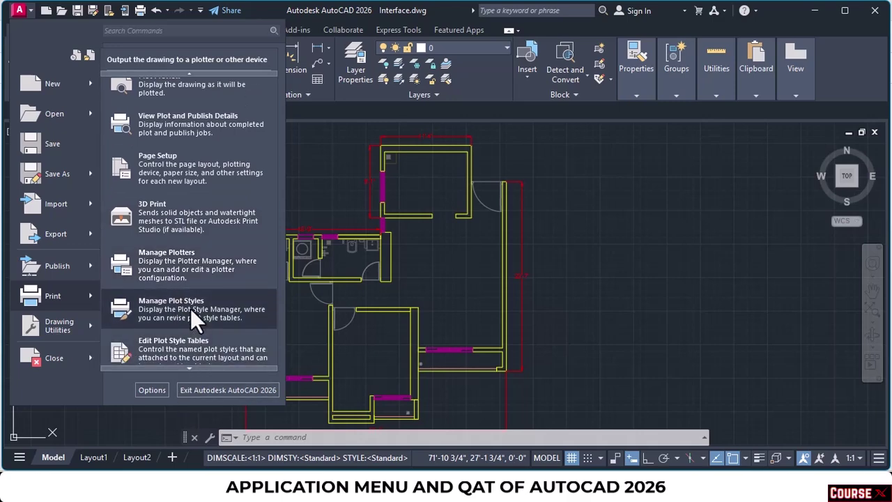
{"action": "scroll", "coordinate": [189, 348], "scroll_direction": "down", "scroll_amount": 1}
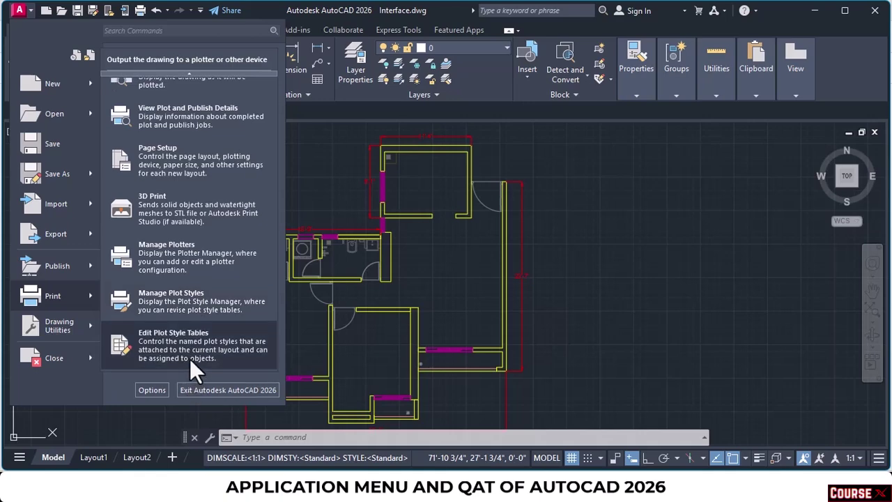
{"action": "mouse_move", "coordinate": [42, 342]}
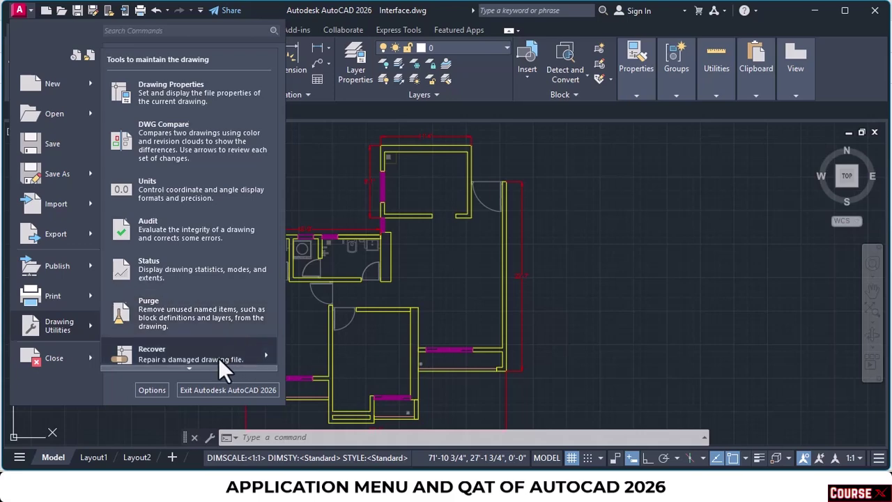
{"action": "mouse_move", "coordinate": [218, 358]}
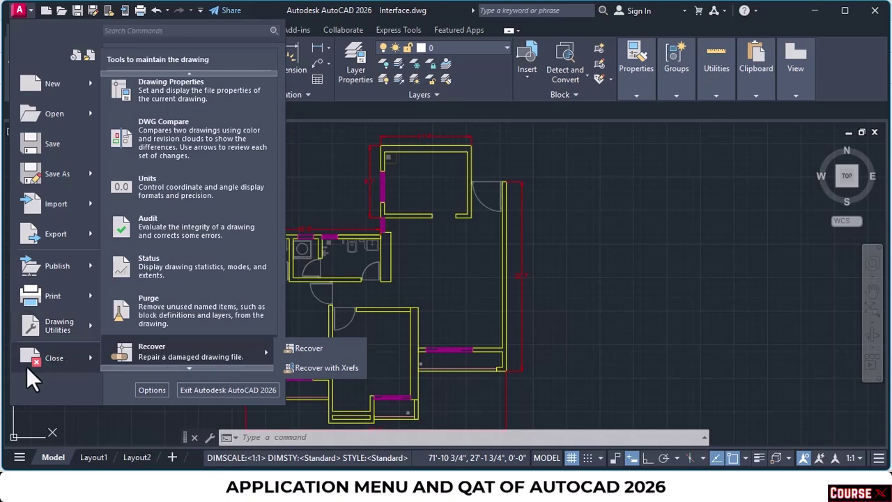
{"action": "mouse_move", "coordinate": [26, 367]}
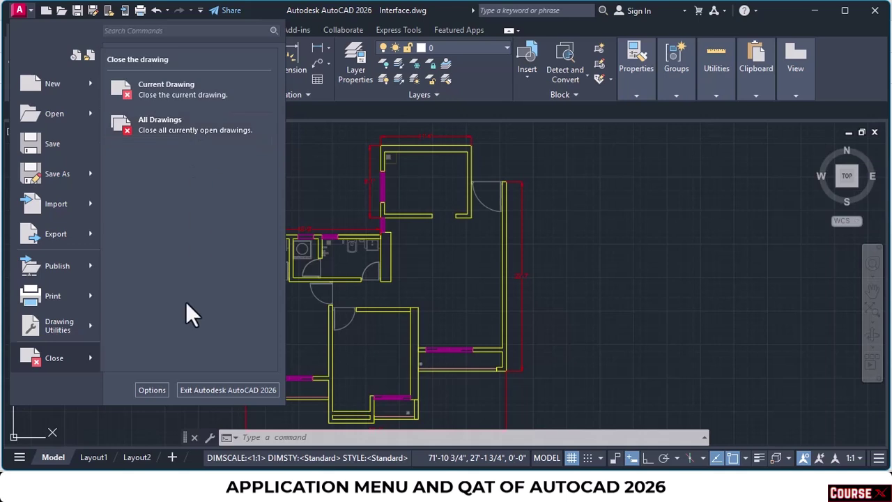
- Review the Options dialog's settings categories and close it, and locate the command that exits the program
{"action": "left_click", "coordinate": [154, 391]}
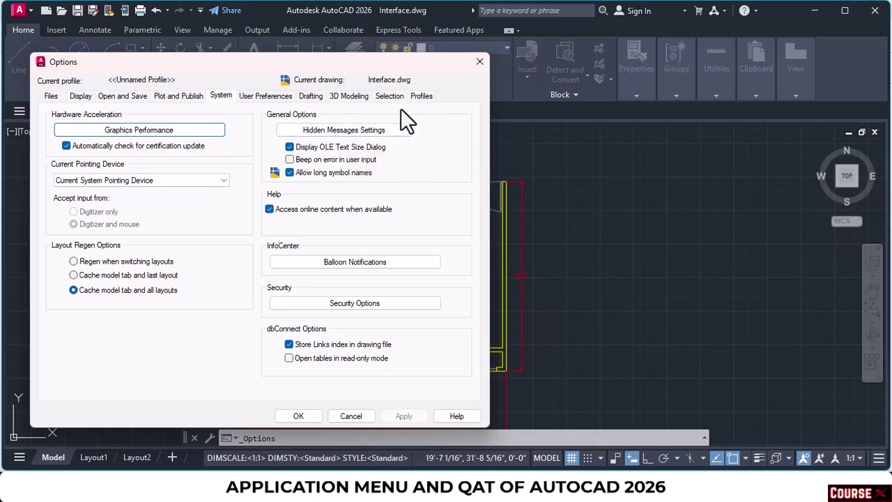
{"action": "left_click", "coordinate": [299, 416]}
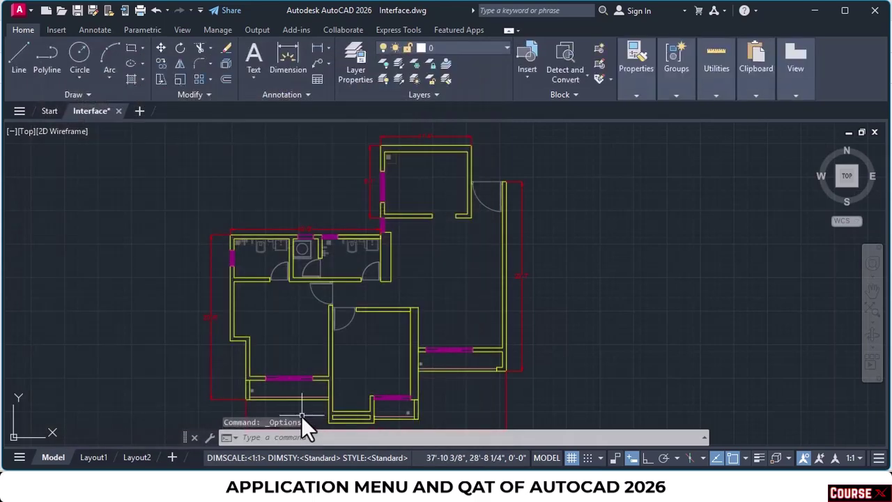
{"action": "left_click", "coordinate": [23, 10]}
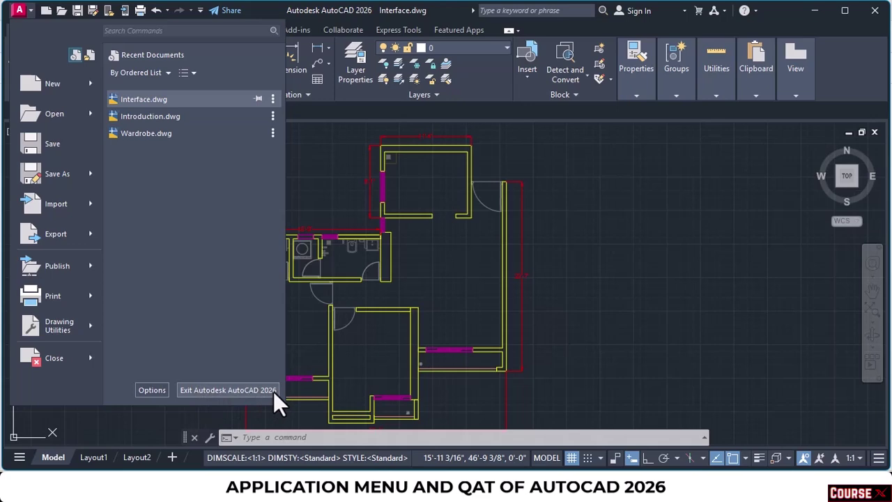
{"action": "left_click", "coordinate": [271, 10]}
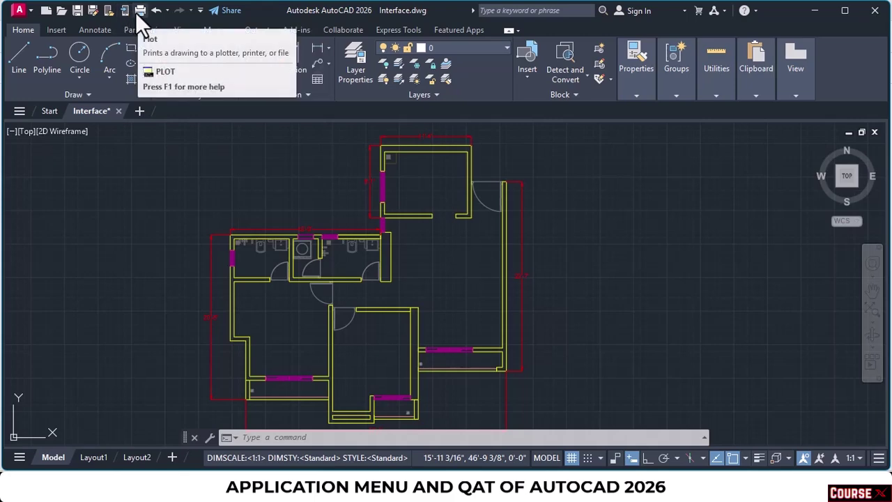
- Add the Layer control to the Quick Access Toolbar
{"action": "left_click", "coordinate": [200, 12]}
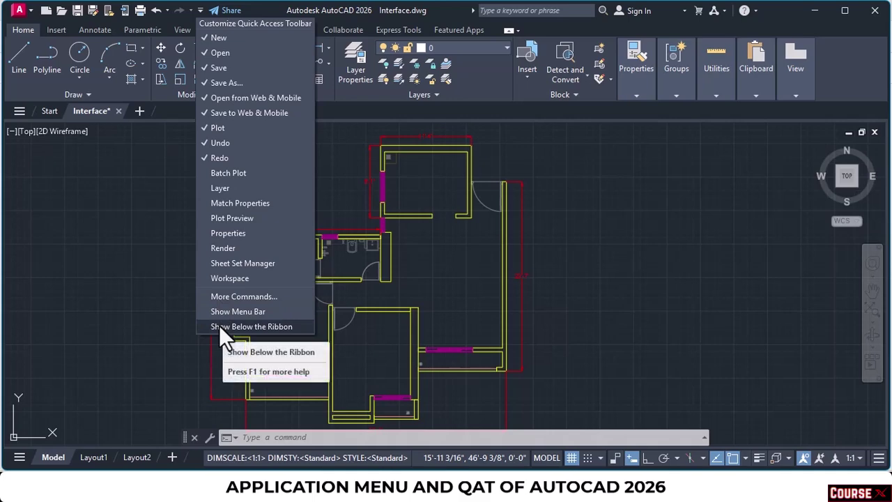
{"action": "left_click", "coordinate": [240, 190]}
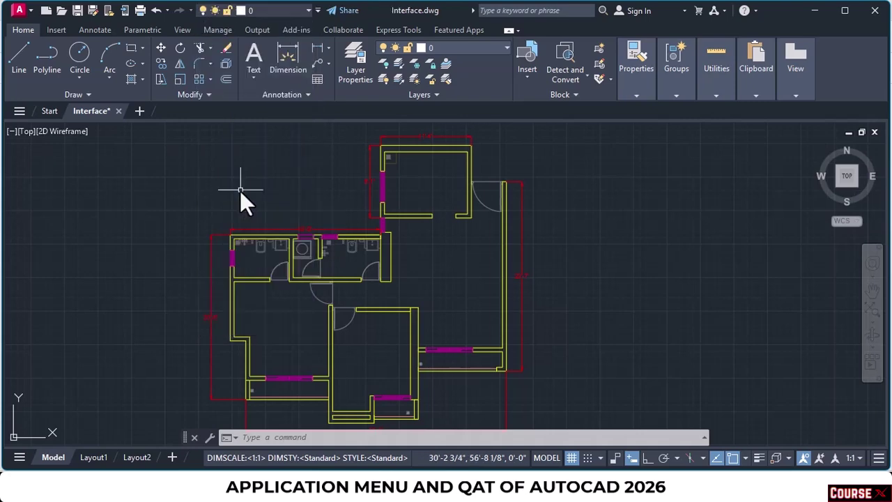
- Check the layer list in the Quick Access Toolbar, and remove the Layer control from that toolbar
{"action": "left_click", "coordinate": [307, 12]}
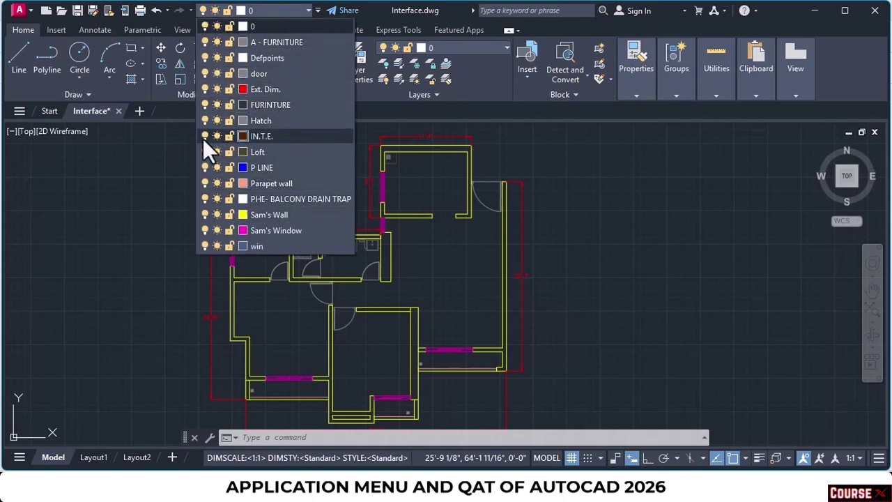
{"action": "left_click", "coordinate": [137, 154]}
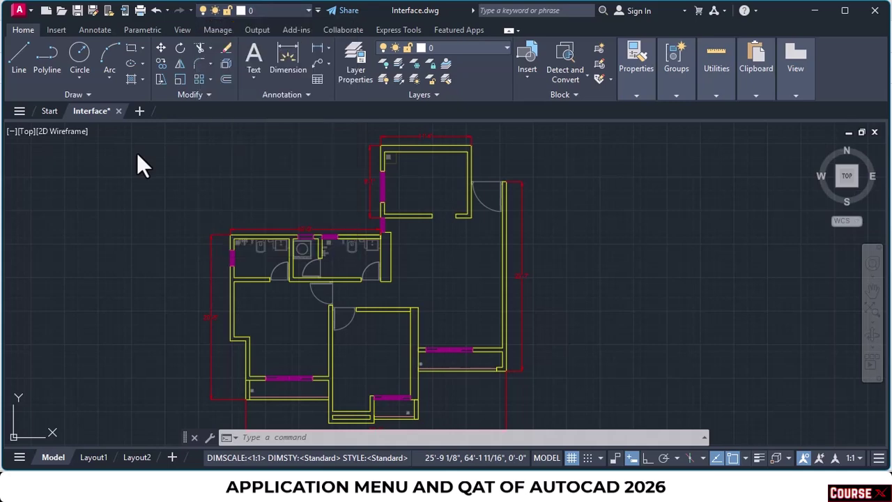
{"action": "left_click", "coordinate": [318, 9]}
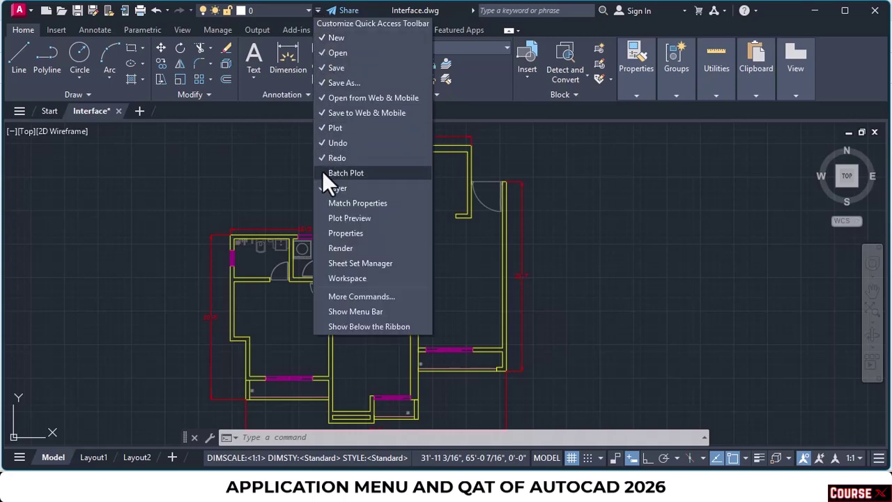
{"action": "left_click", "coordinate": [325, 189]}
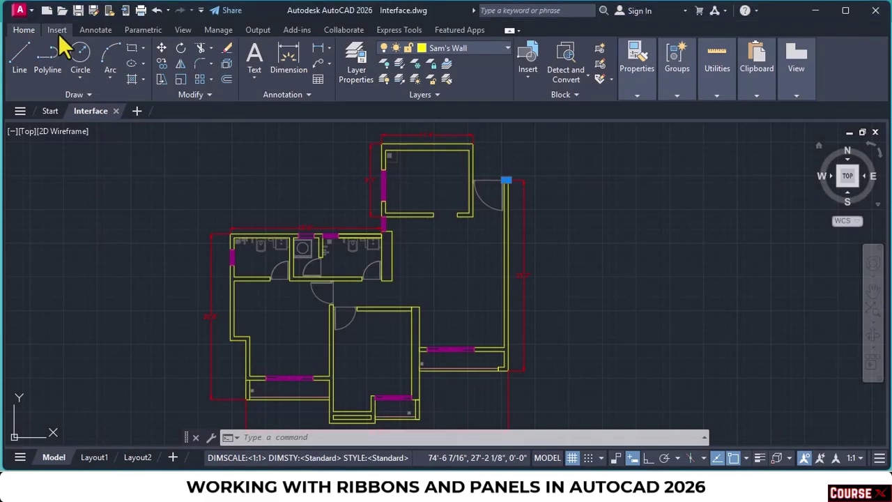
- Examine the ribbon's Annotate, Parametric, View, Manage, Output, Add-ins, Collaborate, Express Tools and Featured Apps tool sets in turn
{"action": "left_click", "coordinate": [96, 30]}
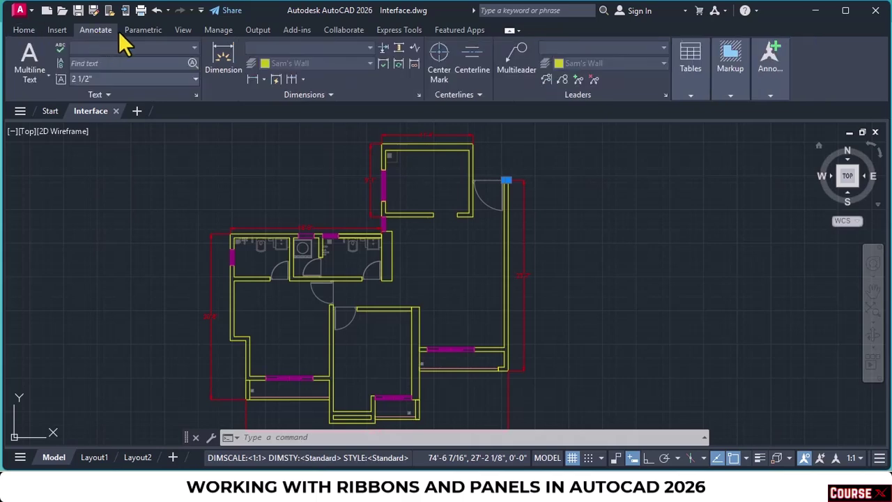
{"action": "left_click", "coordinate": [143, 31]}
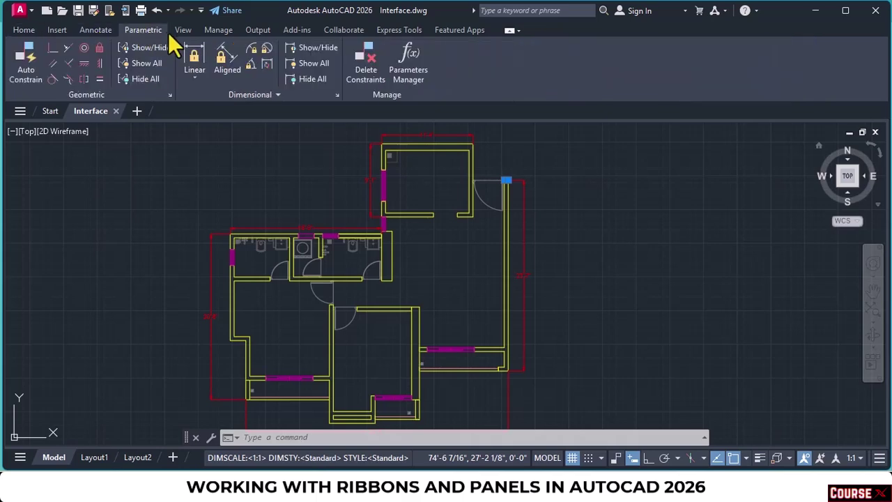
{"action": "left_click", "coordinate": [176, 32]}
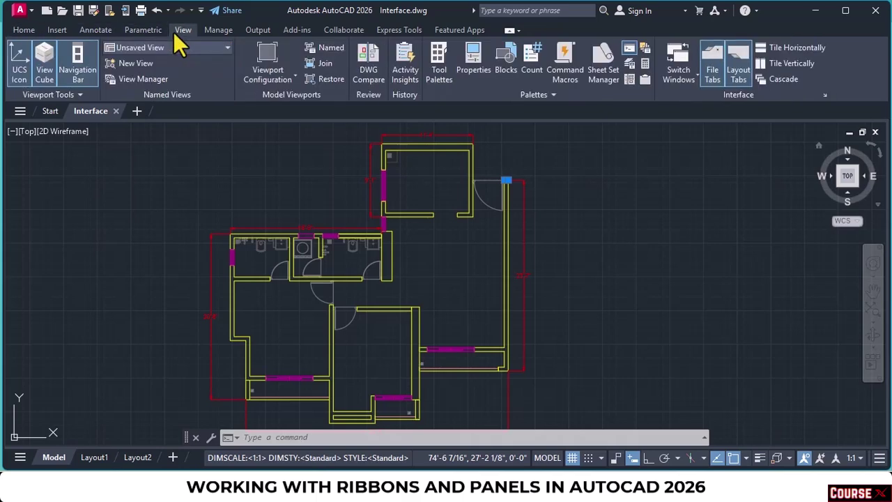
{"action": "left_click", "coordinate": [219, 29]}
{"action": "left_click", "coordinate": [268, 35]}
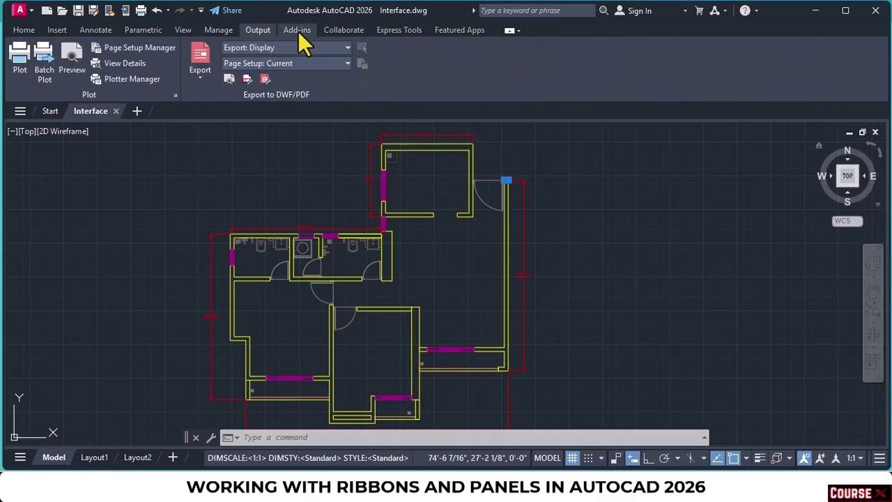
{"action": "left_click", "coordinate": [299, 32]}
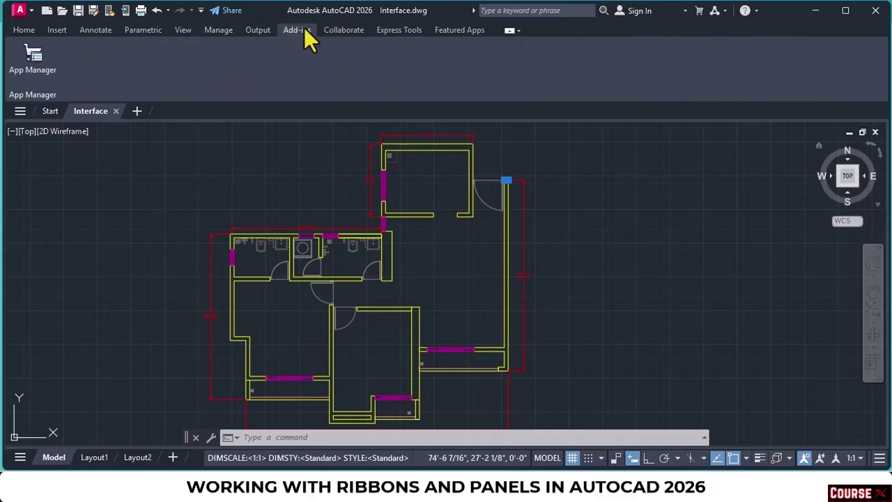
{"action": "left_click", "coordinate": [347, 33]}
{"action": "left_click", "coordinate": [395, 32]}
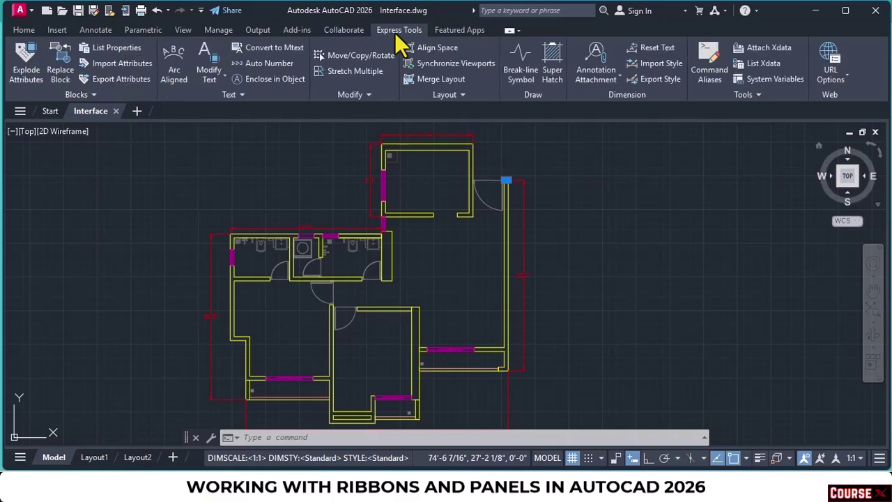
{"action": "left_click", "coordinate": [456, 32]}
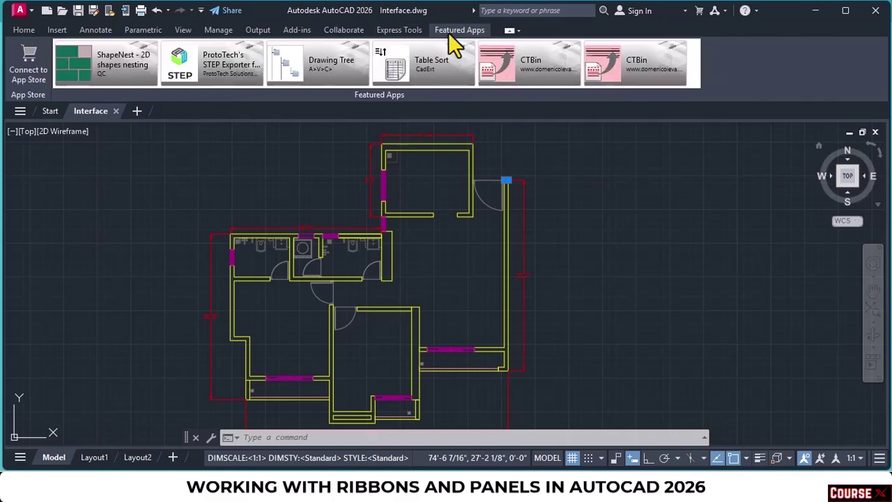
- Return to the Home tool set and examine its collapsed Groups, Clipboard and View tools
{"action": "left_click", "coordinate": [25, 33]}
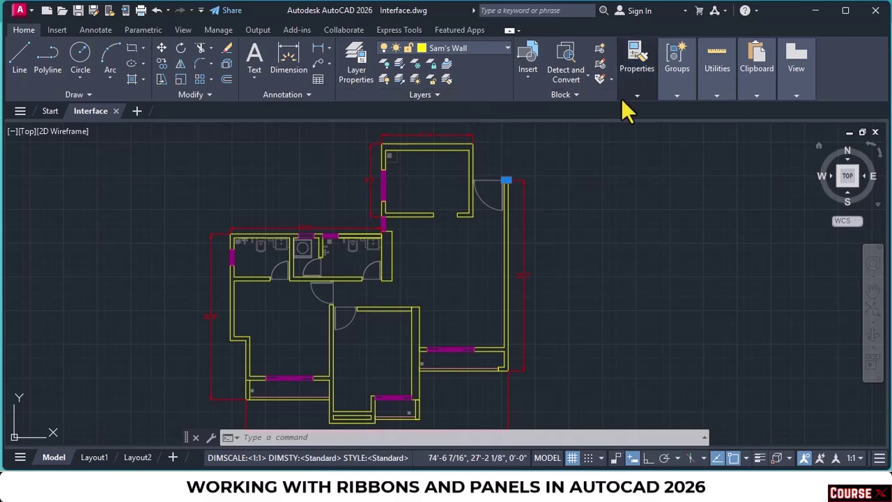
{"action": "mouse_move", "coordinate": [673, 94]}
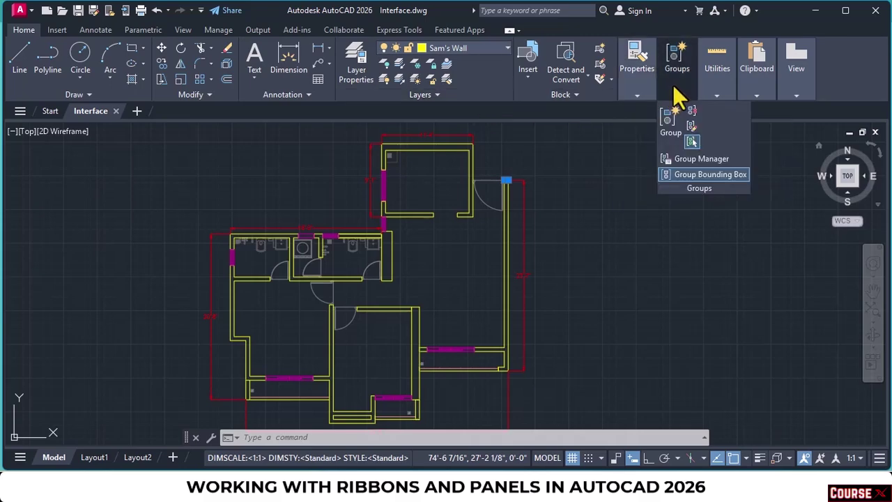
{"action": "mouse_move", "coordinate": [773, 86]}
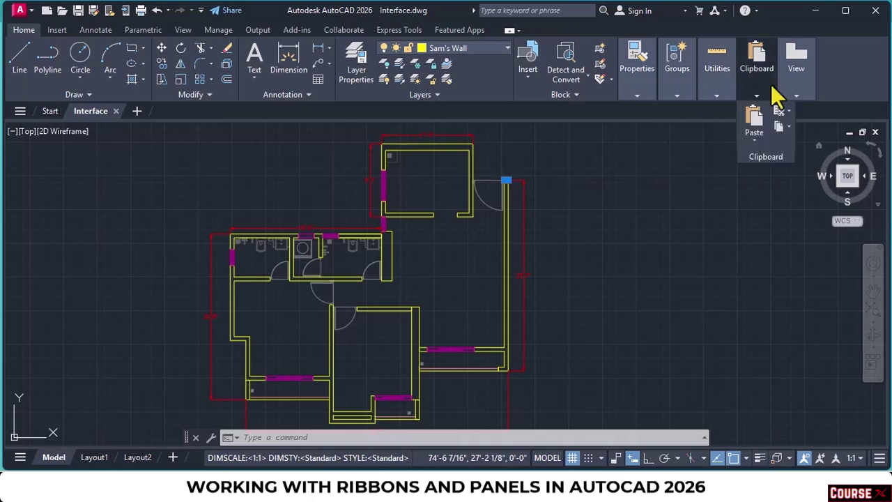
{"action": "mouse_move", "coordinate": [805, 87]}
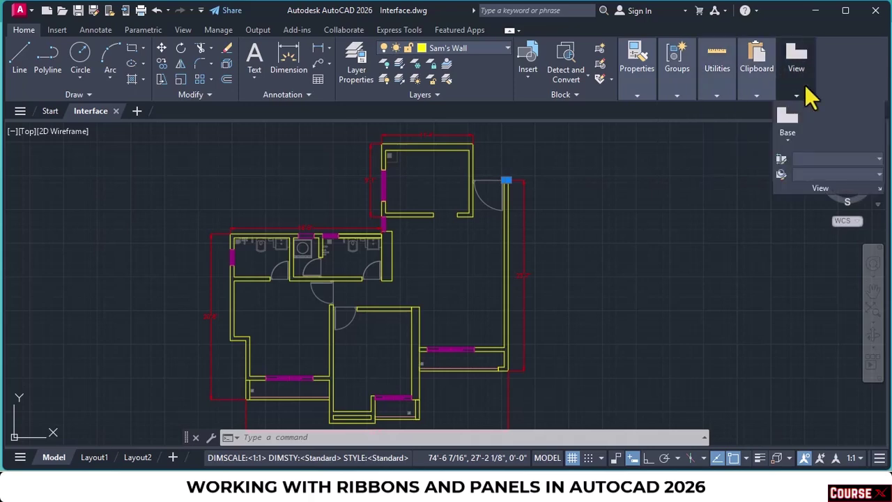
- Examine how the Insert and Annotate tools are grouped, including the collapsed Markup tools
{"action": "left_click", "coordinate": [57, 30]}
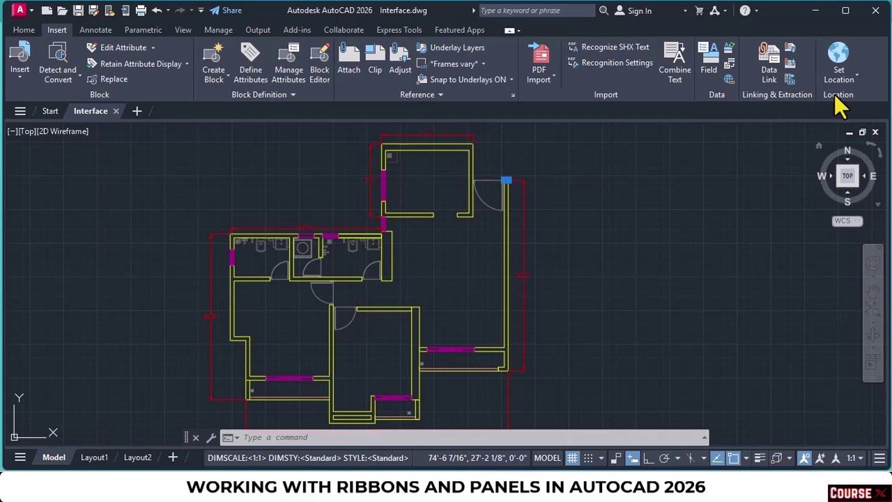
{"action": "left_click", "coordinate": [101, 31]}
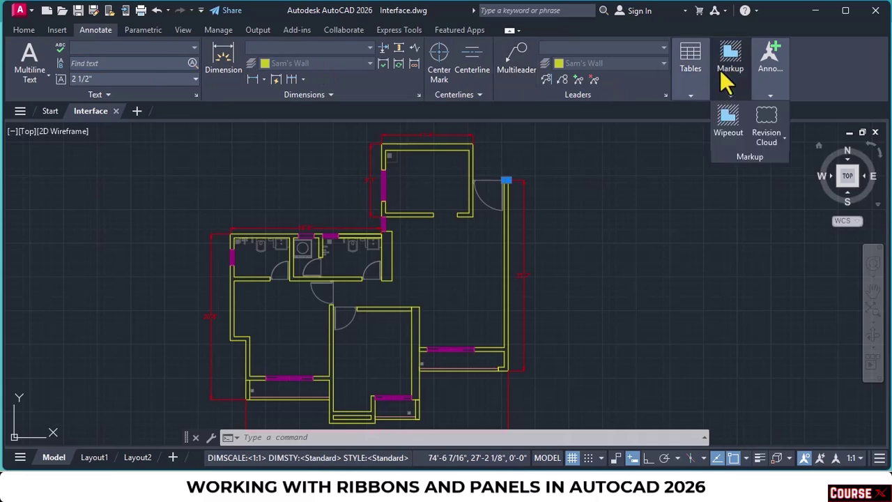
{"action": "mouse_move", "coordinate": [786, 78]}
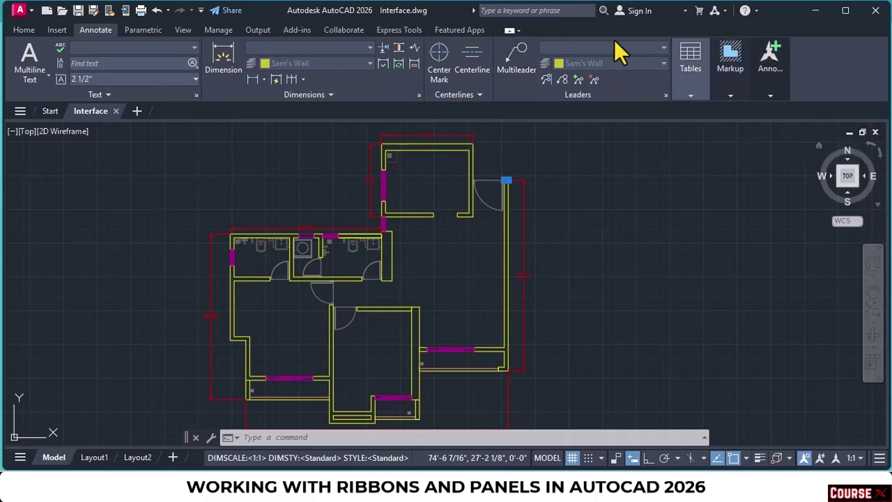
- Review the Home drawing commands, including the available Circle and Arc construction methods
{"action": "left_click", "coordinate": [23, 31]}
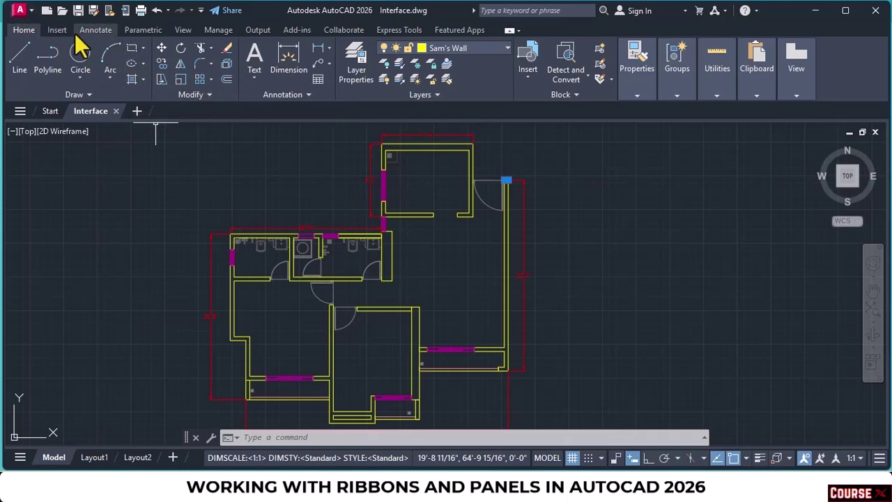
{"action": "left_click", "coordinate": [80, 79]}
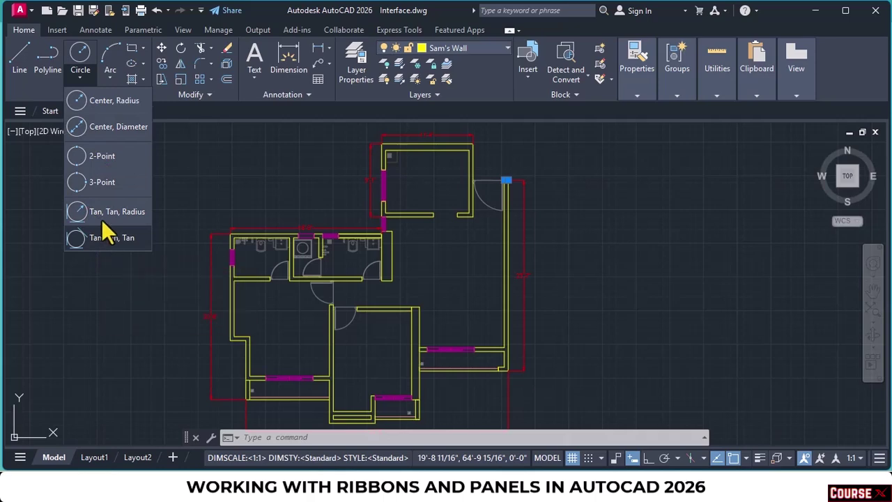
{"action": "left_click", "coordinate": [112, 79]}
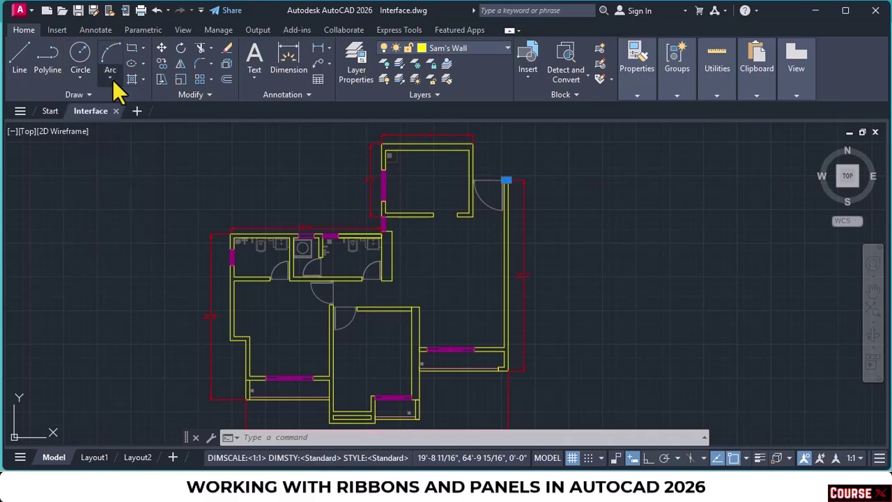
{"action": "left_click", "coordinate": [112, 79]}
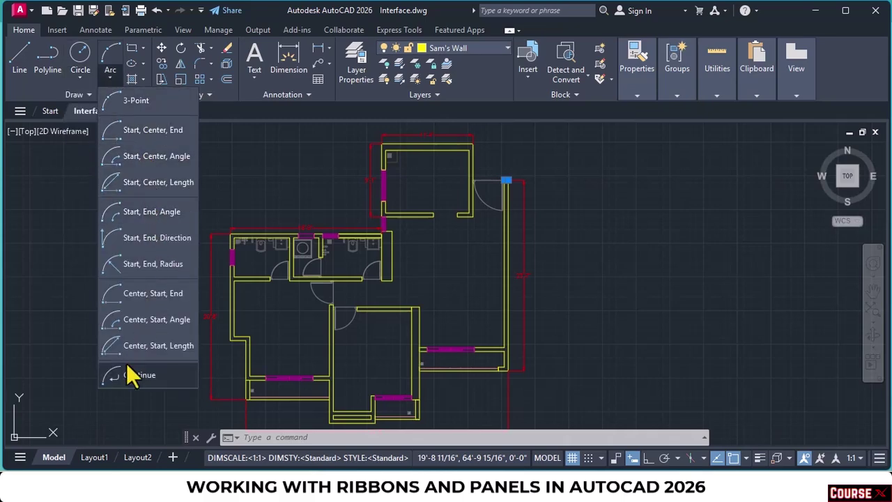
{"action": "left_click", "coordinate": [34, 83]}
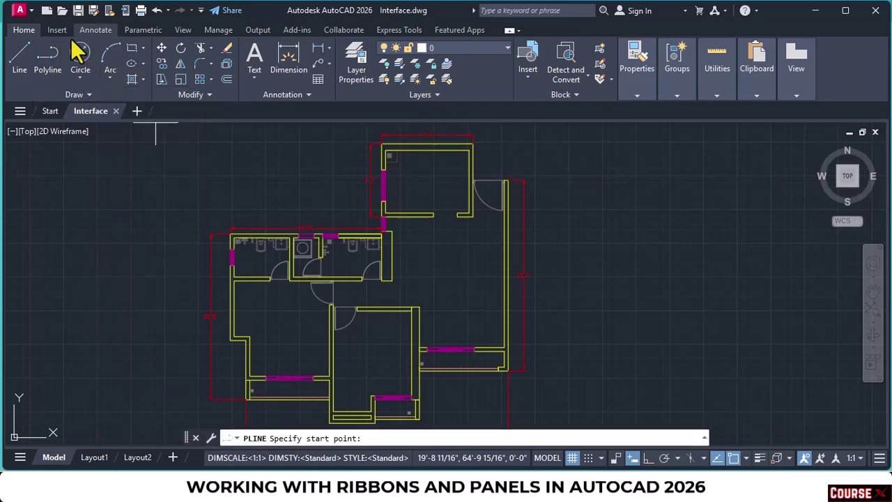
- Expand the additional Draw tools, pin and unpin them, and check the additional Modify tools
{"action": "left_click", "coordinate": [89, 95]}
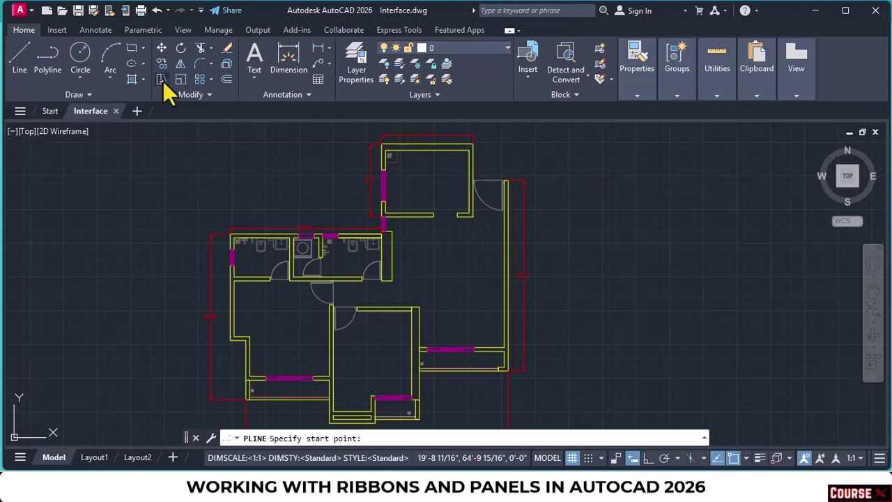
{"action": "left_click", "coordinate": [89, 96]}
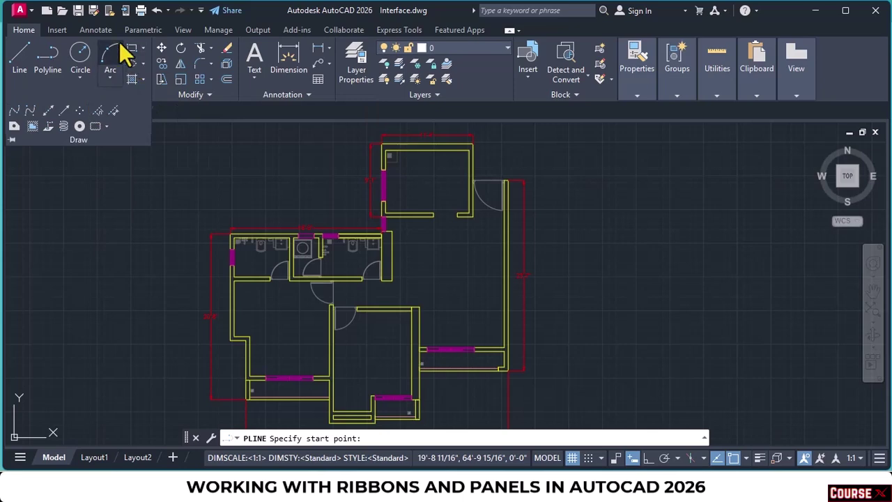
{"action": "left_click", "coordinate": [11, 140]}
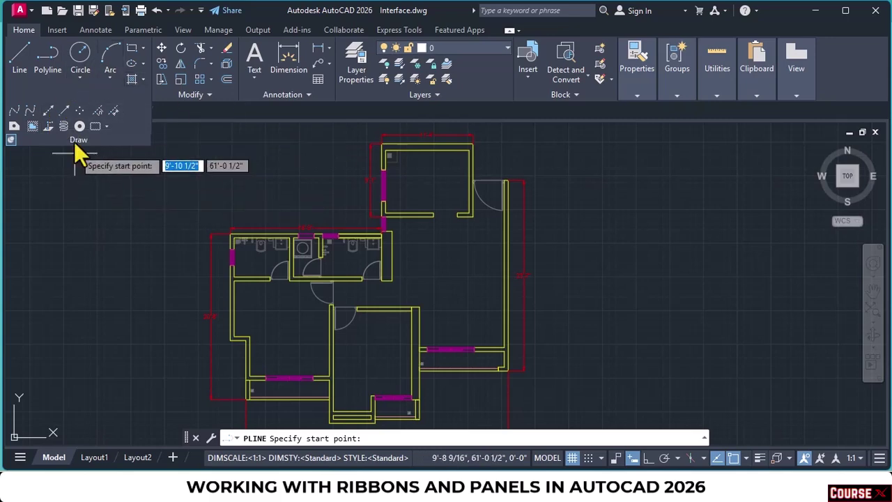
{"action": "left_click", "coordinate": [11, 140]}
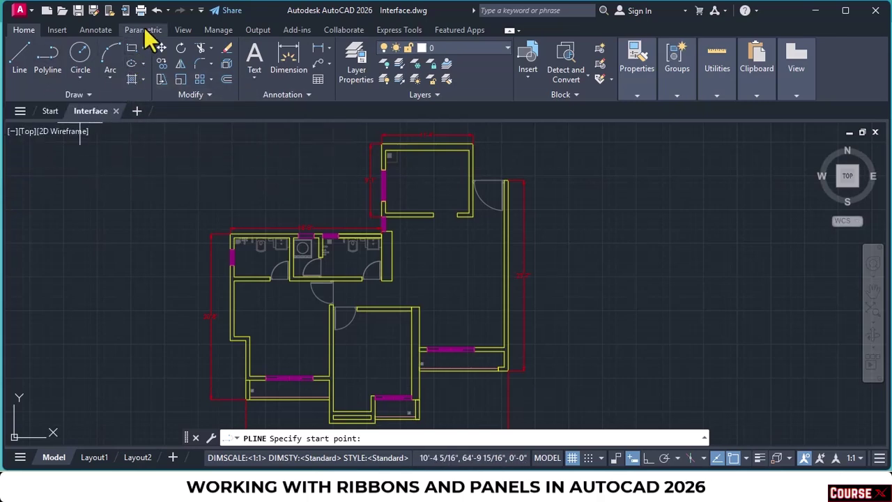
{"action": "left_click", "coordinate": [200, 96]}
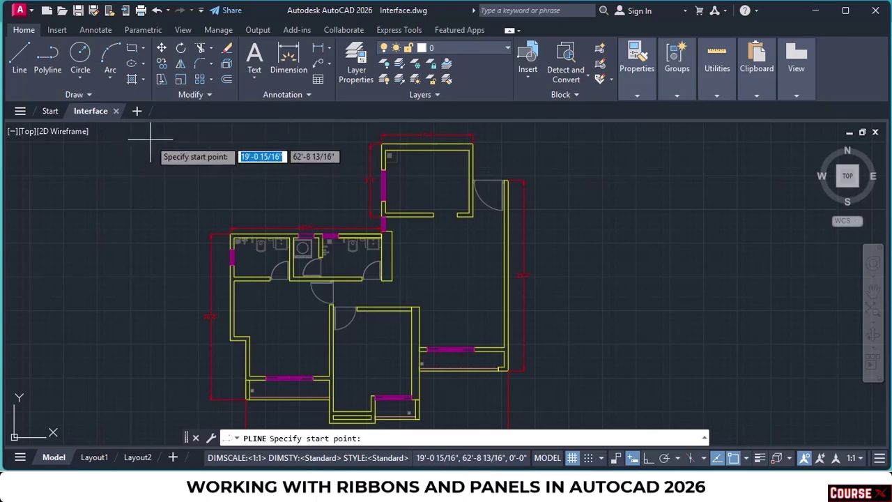
{"action": "left_click", "coordinate": [213, 95]}
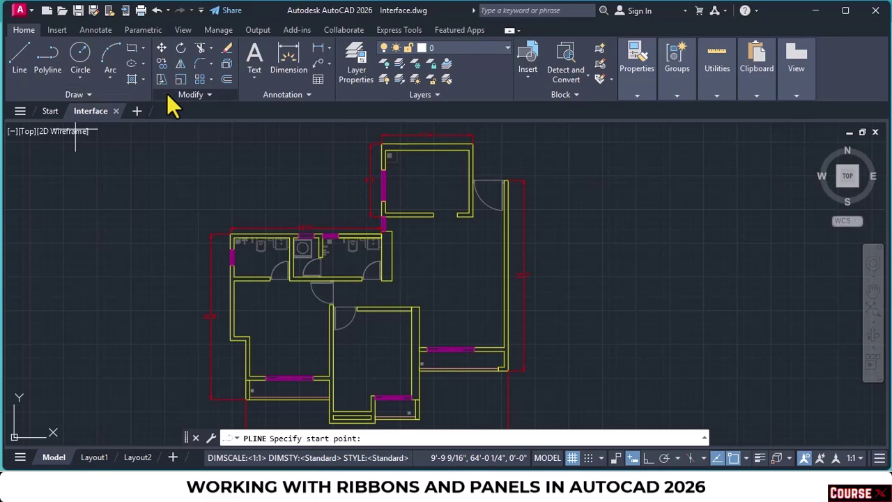
- Cycle the ribbon through its panel-button and panel-title displays, and try Minimize to Tabs before setting Minimize to Panel Titles
{"action": "left_click", "coordinate": [510, 31]}
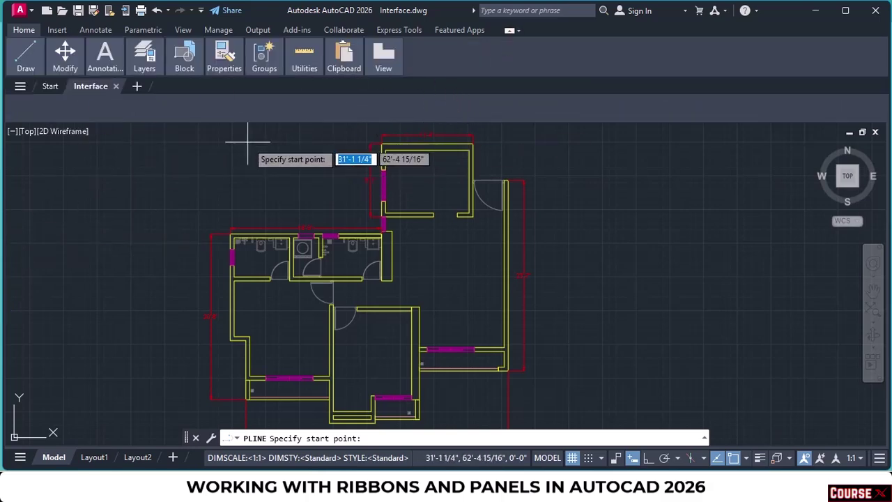
{"action": "left_click", "coordinate": [510, 31]}
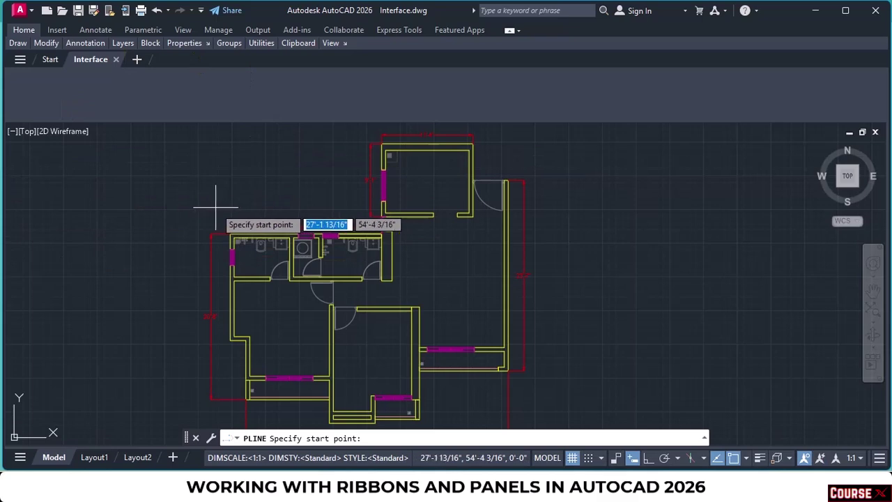
{"action": "left_click", "coordinate": [519, 30]}
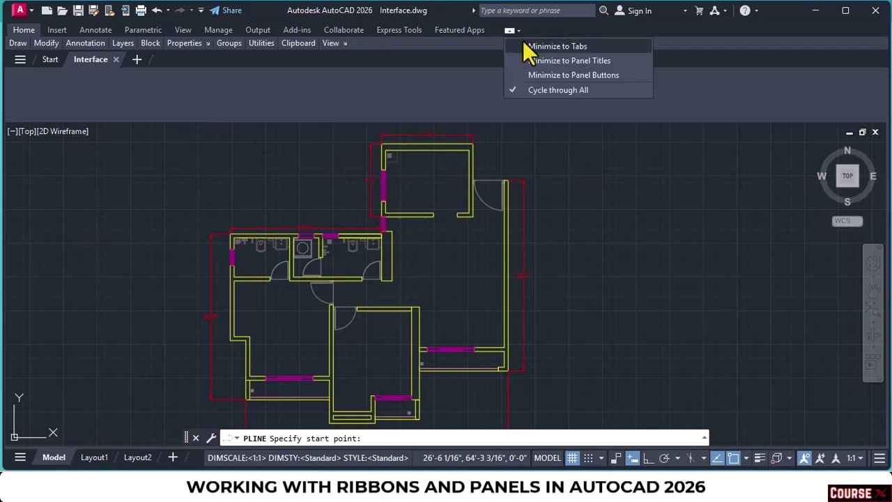
{"action": "left_click", "coordinate": [524, 45]}
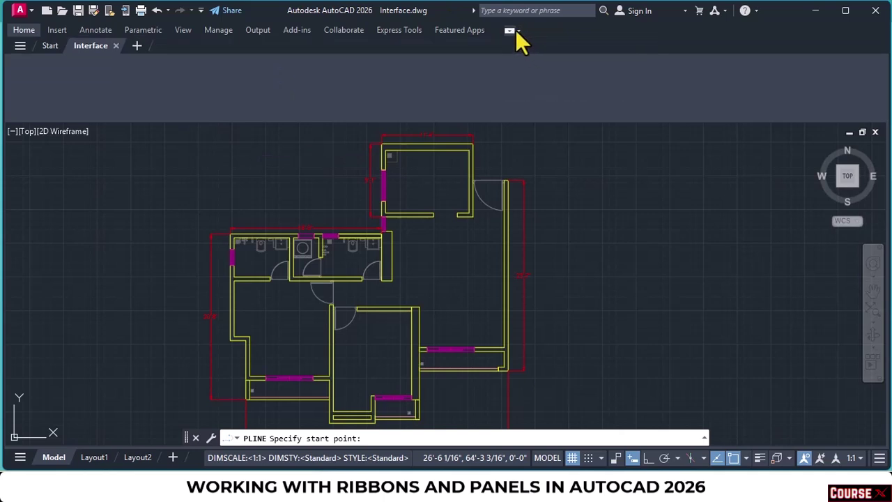
{"action": "left_click", "coordinate": [519, 30]}
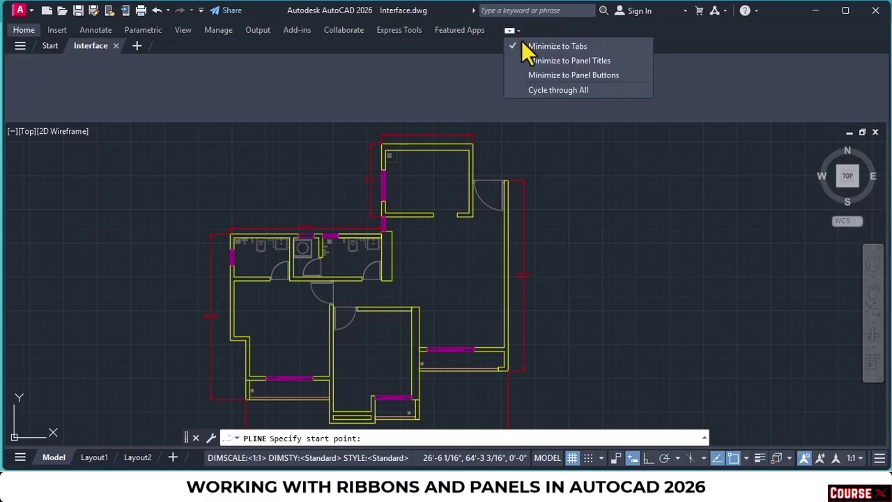
{"action": "left_click", "coordinate": [531, 60]}
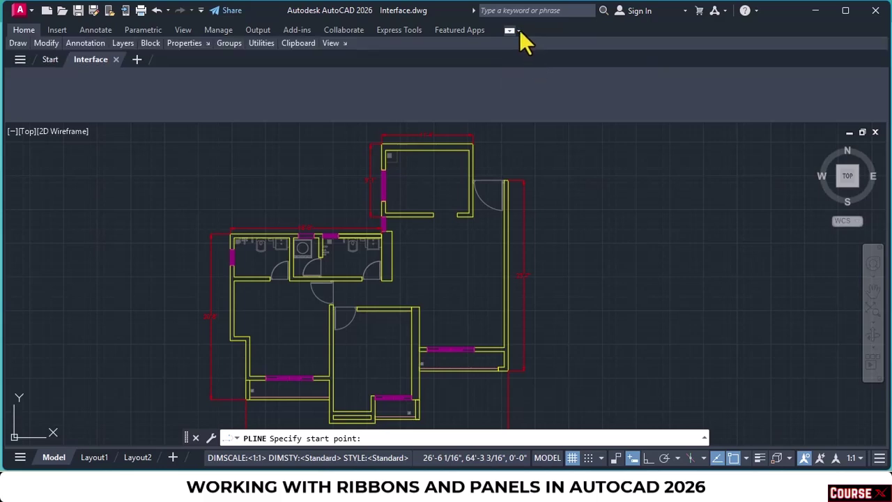
- Set the ribbon to Minimize to Panel Buttons, switch to Cycle through All, and cycle it back to the full ribbon
{"action": "left_click", "coordinate": [520, 30]}
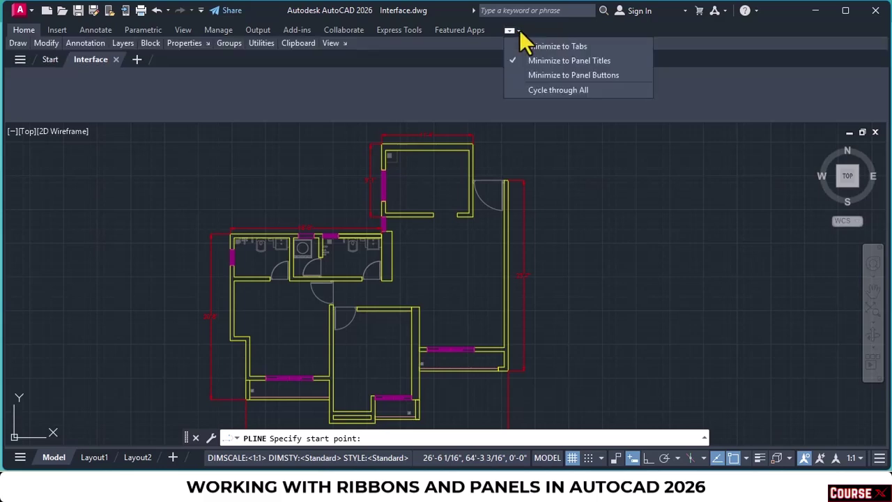
{"action": "left_click", "coordinate": [531, 75]}
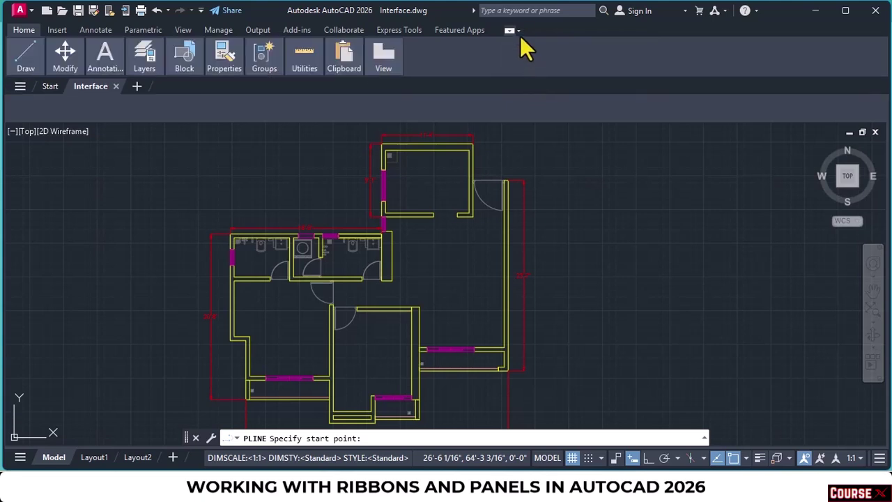
{"action": "left_click", "coordinate": [518, 31]}
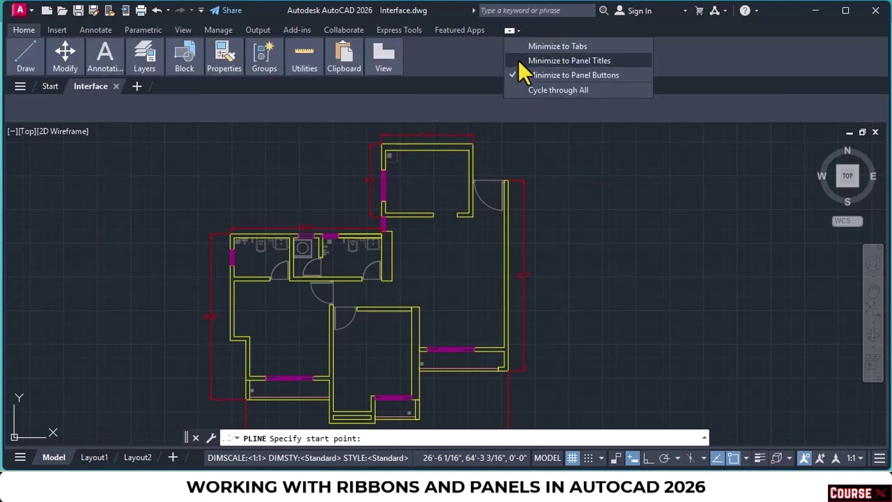
{"action": "left_click", "coordinate": [530, 90]}
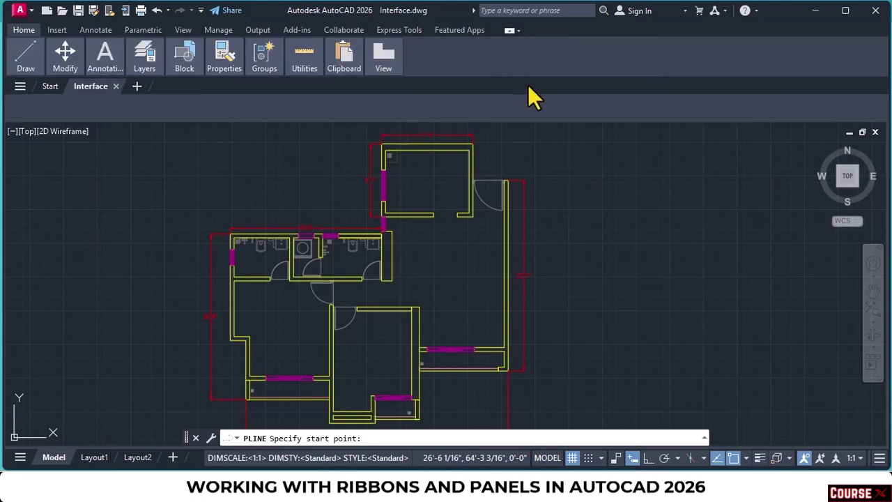
{"action": "left_click", "coordinate": [509, 32]}
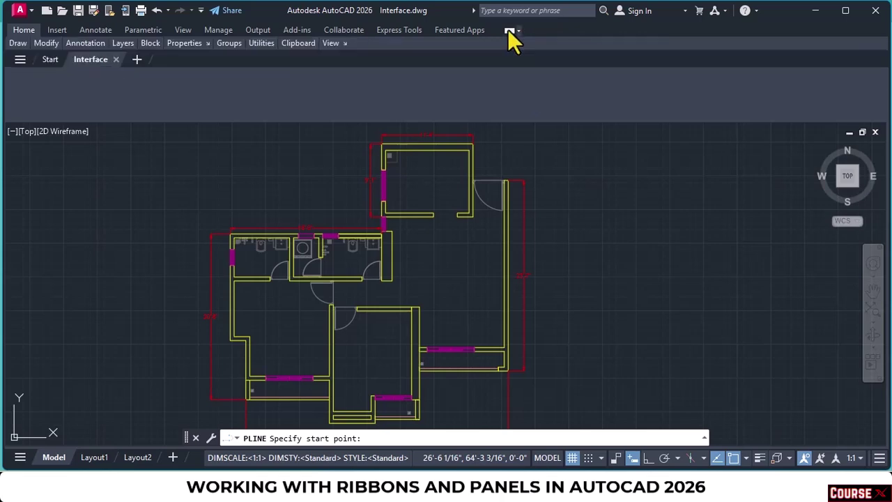
{"action": "left_click", "coordinate": [509, 32]}
{"action": "left_click", "coordinate": [509, 32]}
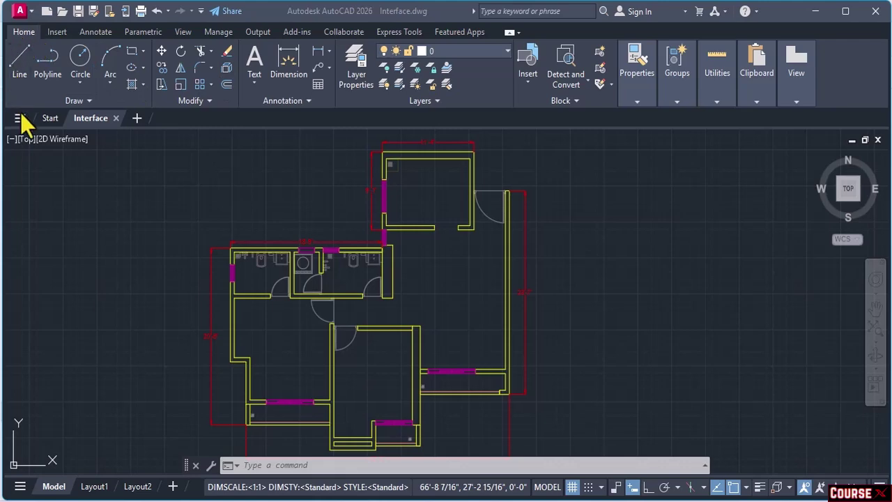
- Expand the additional Annotation tools, open the Text Style dialog, and reposition it over the drawing
{"action": "left_click", "coordinate": [307, 101]}
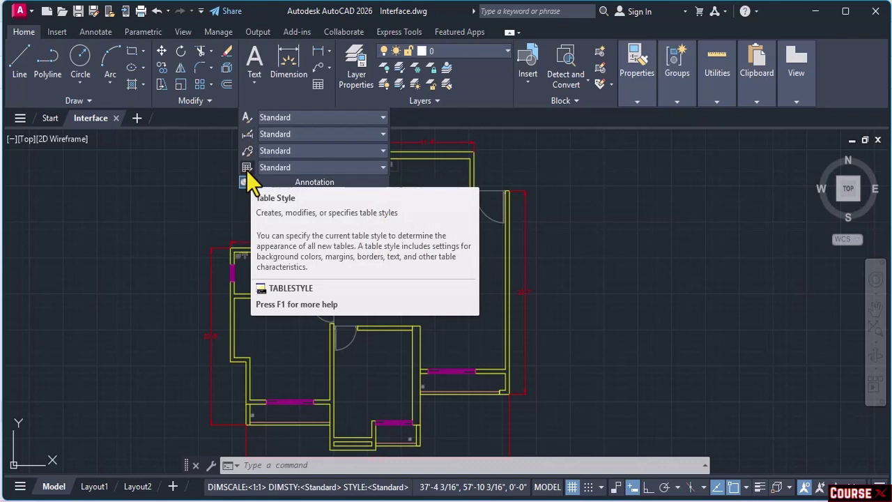
{"action": "left_click", "coordinate": [248, 117]}
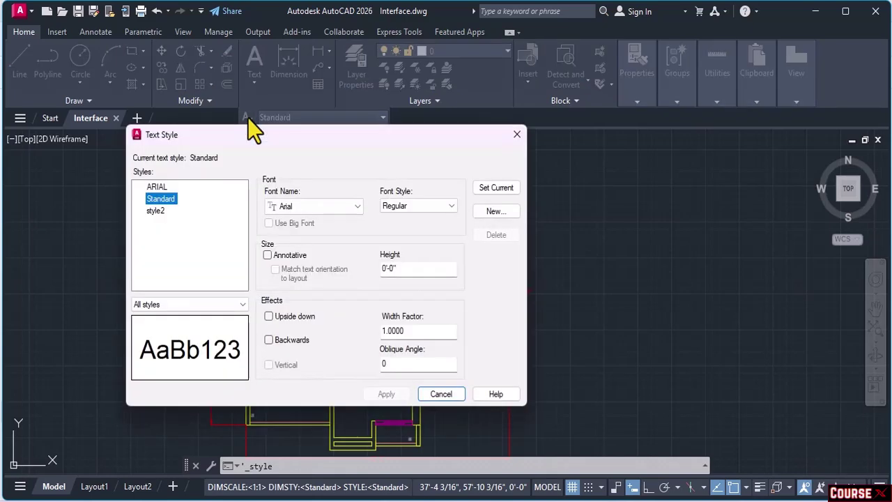
{"action": "left_click_drag", "start_coordinate": [292, 132], "coordinate": [406, 126]}
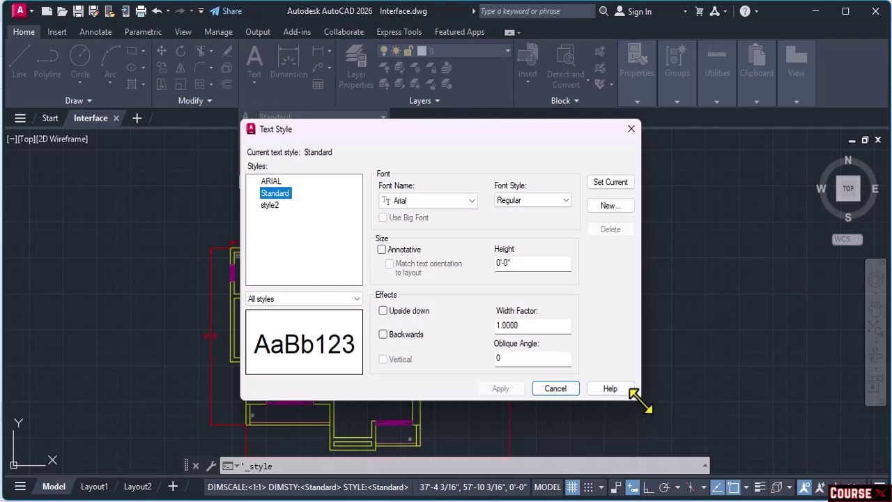
{"action": "left_click_drag", "start_coordinate": [637, 394], "coordinate": [590, 337]}
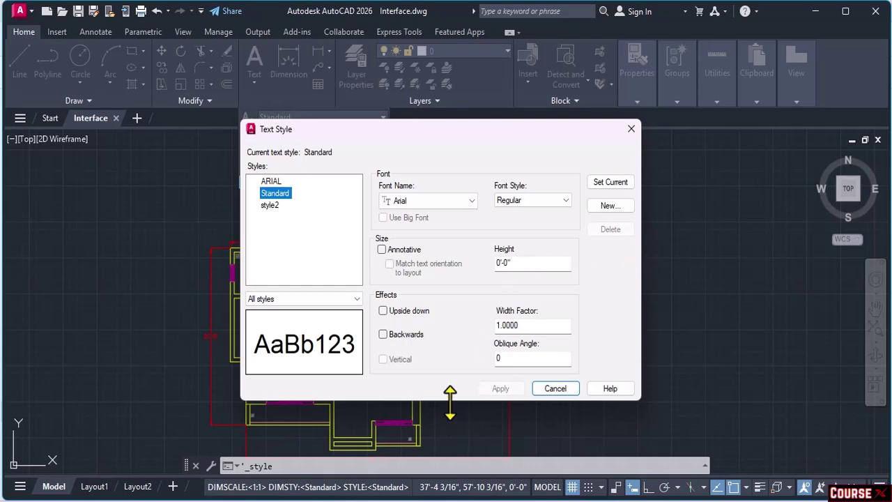
{"action": "left_click_drag", "start_coordinate": [446, 134], "coordinate": [345, 102]}
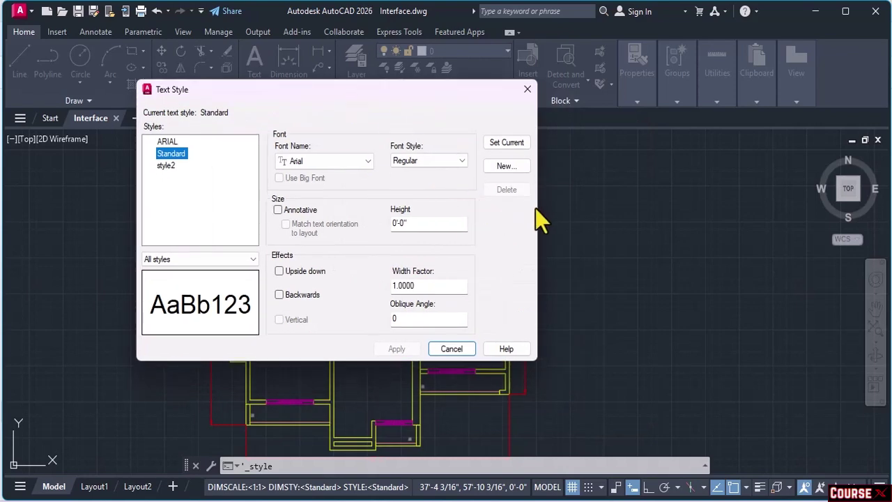
- Stretch the Text Style dialog wider and taller, shrink it again, then cancel it and unpin the additional Annotation tools
{"action": "left_click_drag", "start_coordinate": [537, 207], "coordinate": [773, 220]}
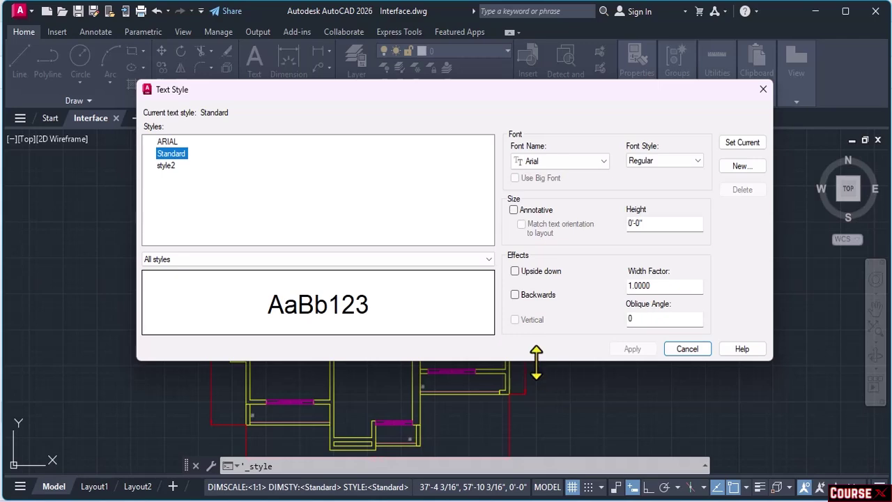
{"action": "left_click_drag", "start_coordinate": [536, 360], "coordinate": [527, 427]}
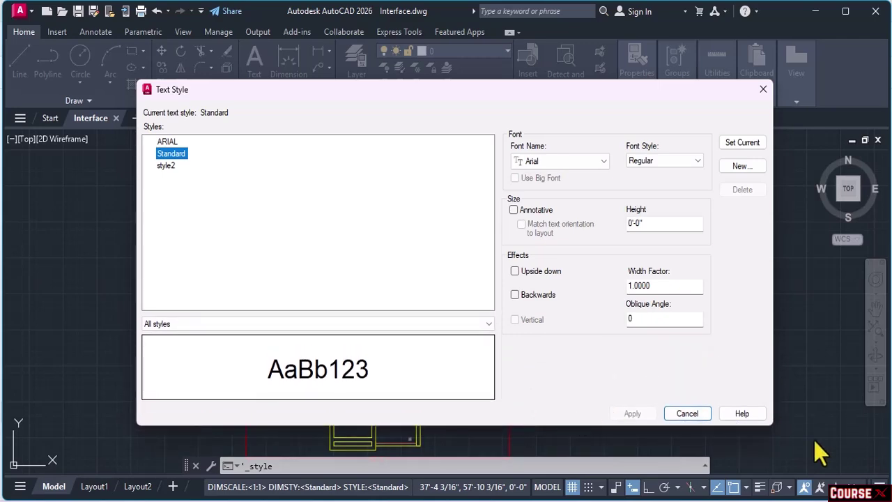
{"action": "left_click_drag", "start_coordinate": [771, 427], "coordinate": [349, 273]}
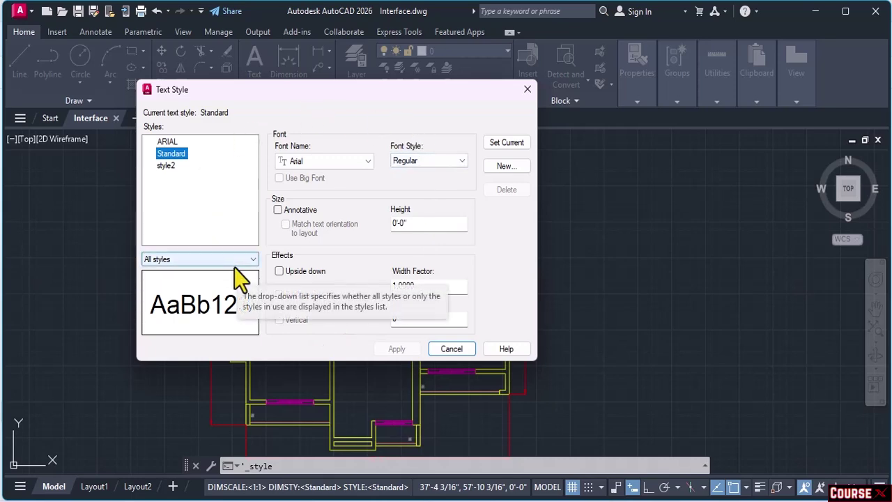
{"action": "left_click", "coordinate": [442, 352]}
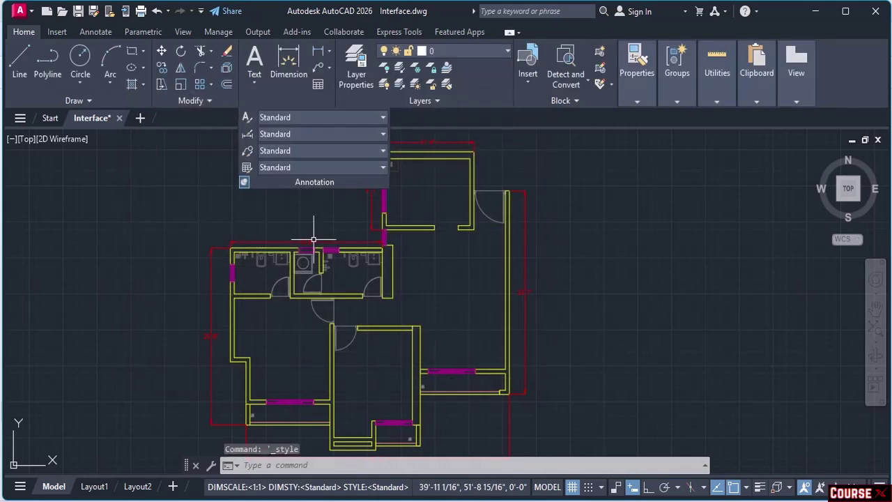
{"action": "left_click", "coordinate": [245, 182]}
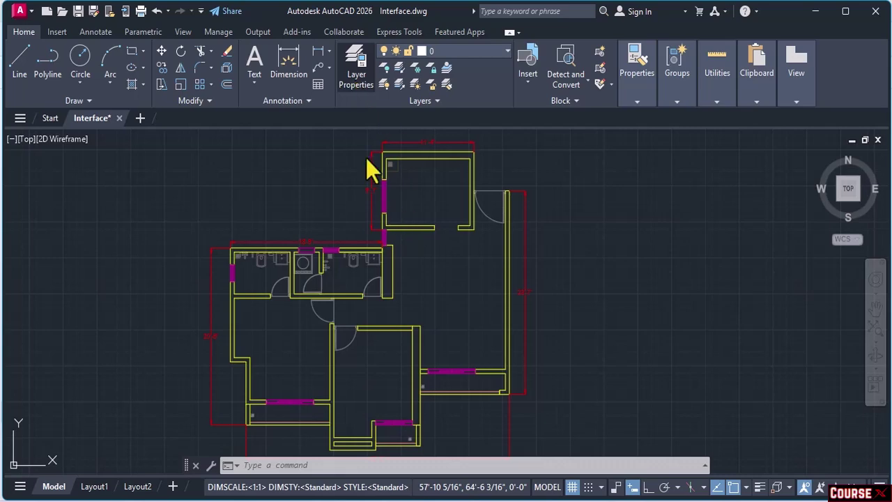
- Open the Layer Properties Manager, float it over the drawing, and widen both the palette and its On column
{"action": "left_click", "coordinate": [359, 73]}
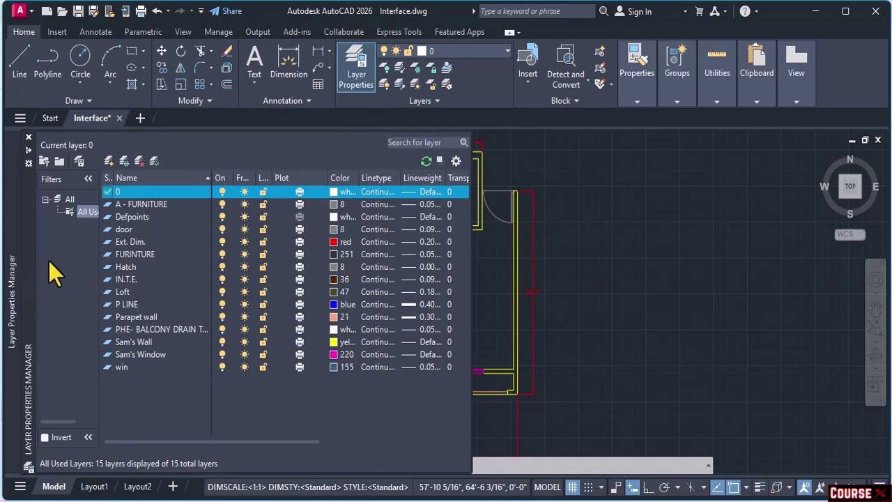
{"action": "left_click_drag", "start_coordinate": [31, 252], "coordinate": [253, 249]}
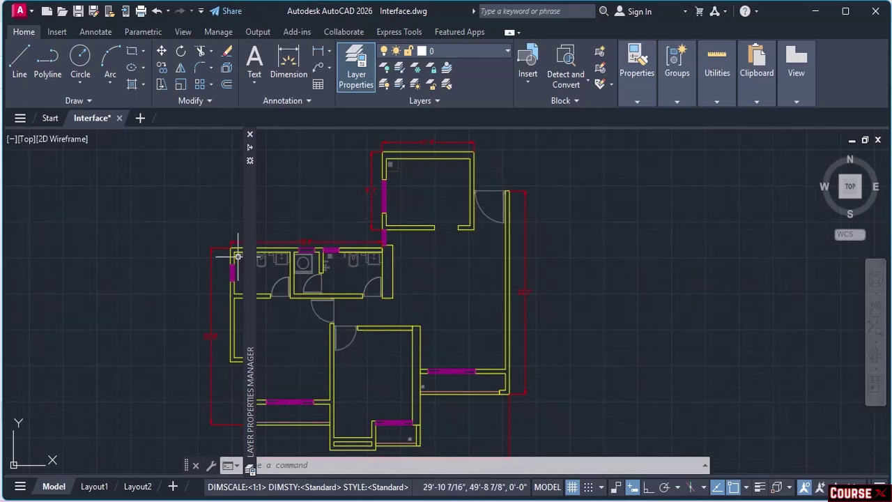
{"action": "mouse_move", "coordinate": [249, 148]}
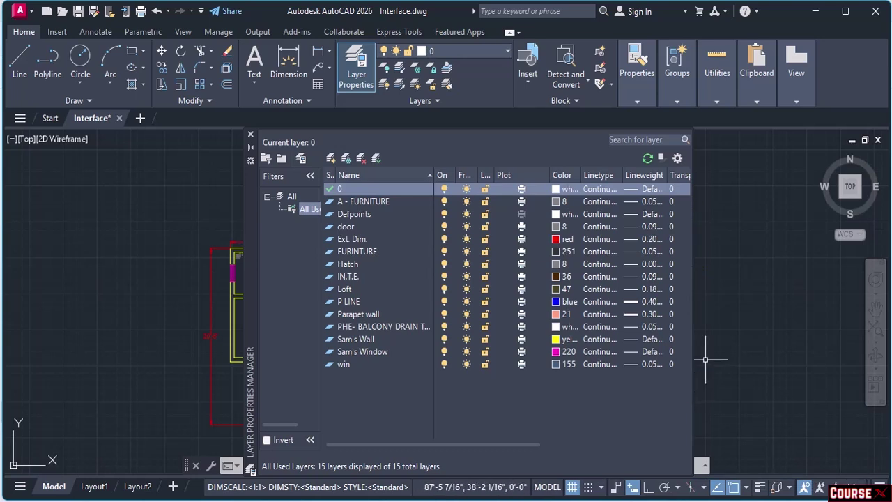
{"action": "mouse_move", "coordinate": [692, 374]}
{"action": "left_mouse_down"}
{"action": "mouse_move", "coordinate": [441, 384]}
{"action": "mouse_move", "coordinate": [857, 370]}
{"action": "mouse_move", "coordinate": [802, 362]}
{"action": "left_mouse_up"}
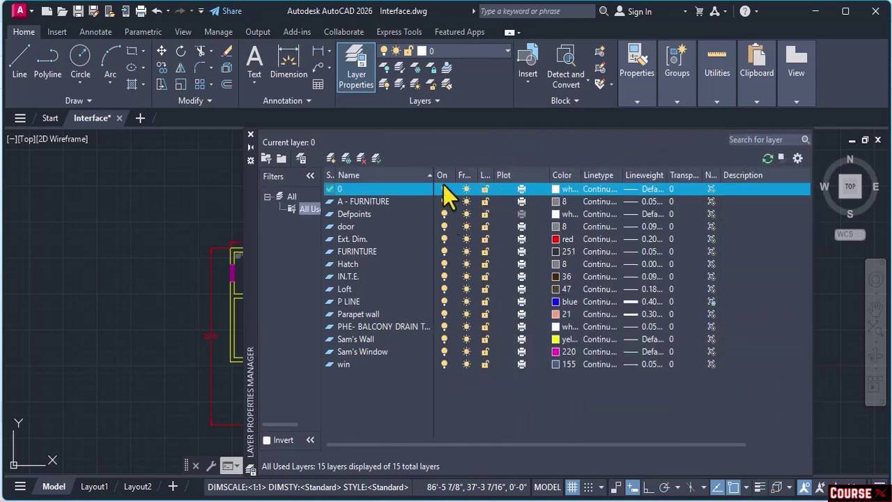
{"action": "left_click_drag", "start_coordinate": [457, 170], "coordinate": [493, 172]}
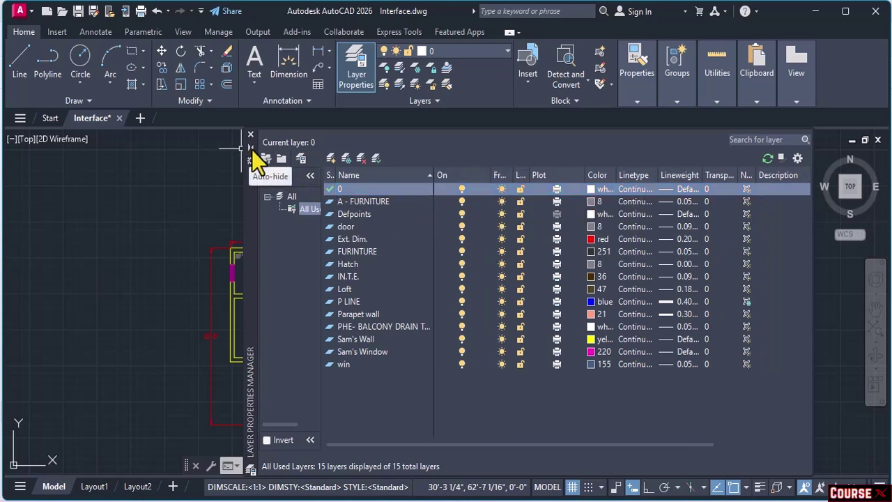
- Auto-hide the Layer Properties Manager, reveal it from its collapsed bar, and turn auto-hide off again
{"action": "left_click", "coordinate": [251, 148]}
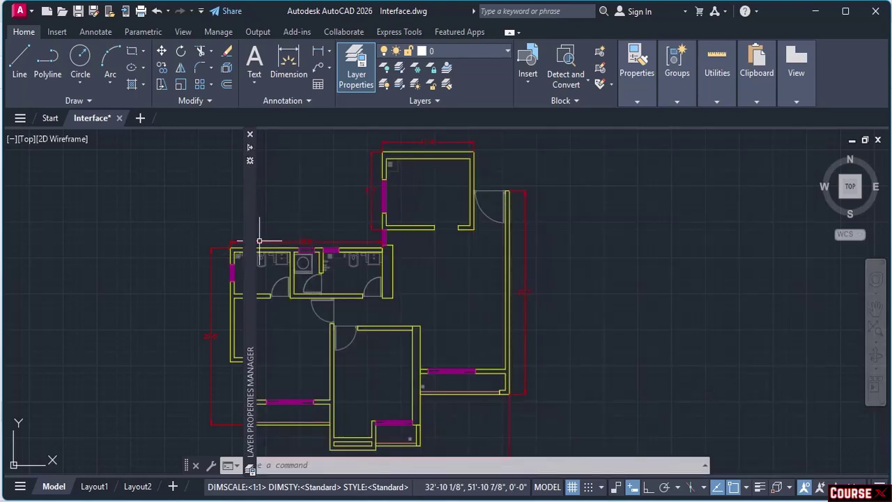
{"action": "mouse_move", "coordinate": [247, 236]}
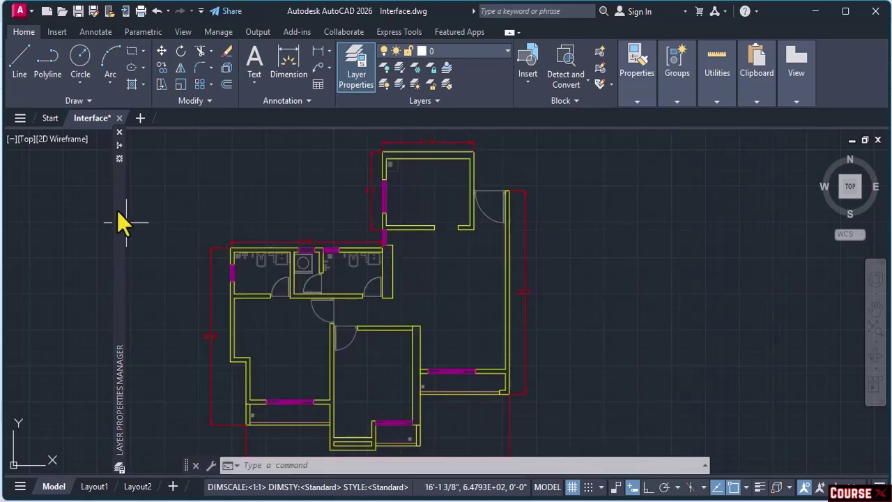
{"action": "mouse_move", "coordinate": [118, 213]}
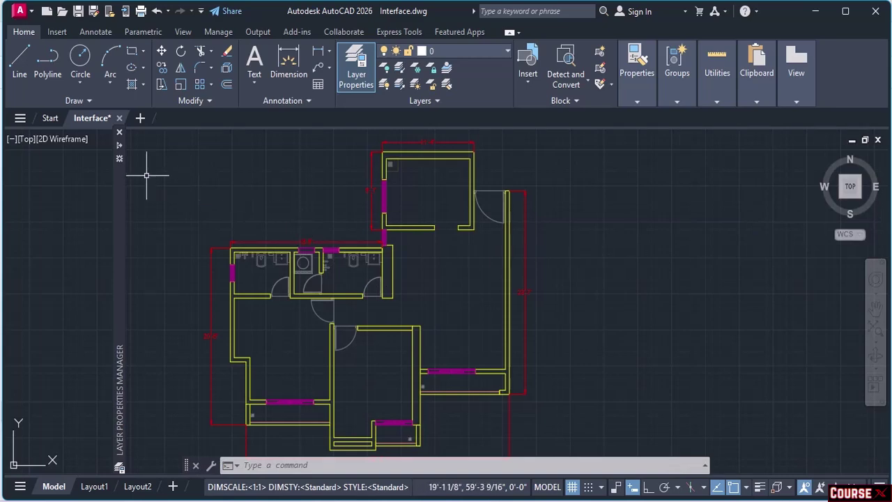
{"action": "mouse_move", "coordinate": [124, 162]}
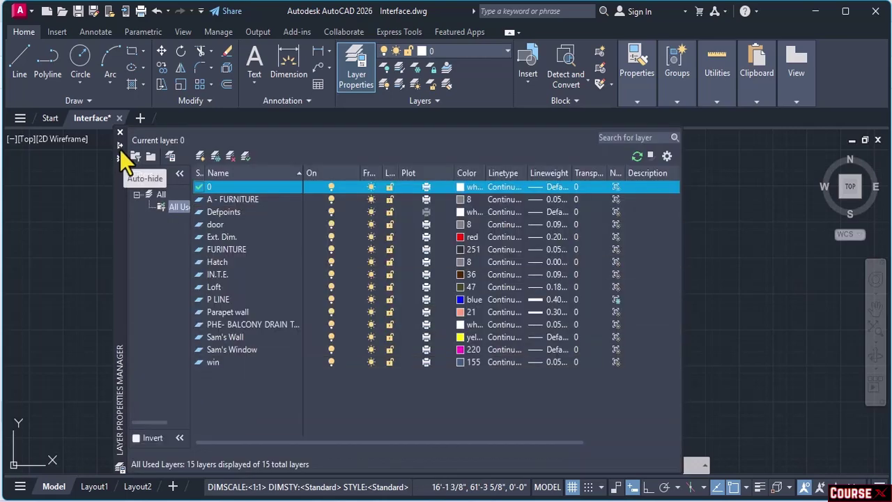
{"action": "left_click", "coordinate": [120, 146]}
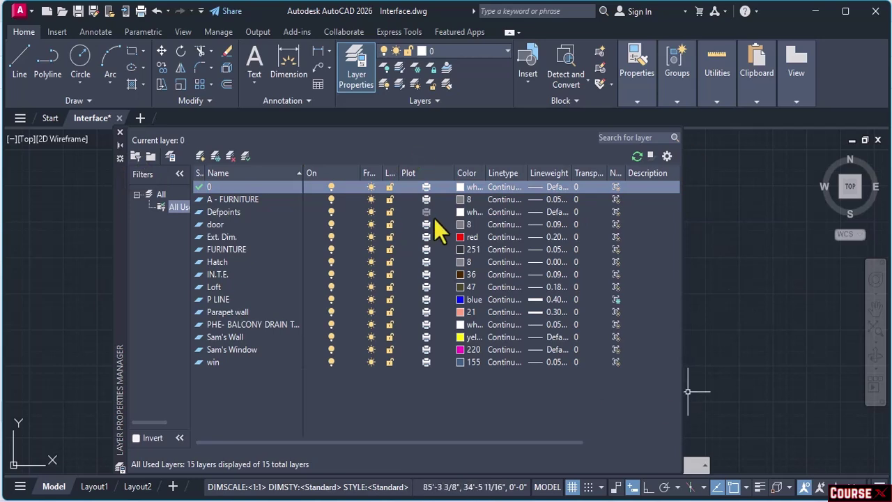
- Check the Layer Properties Manager's Allow Docking option, dock the palette along the drawing area's left edge, and float it again
{"action": "left_click", "coordinate": [121, 162]}
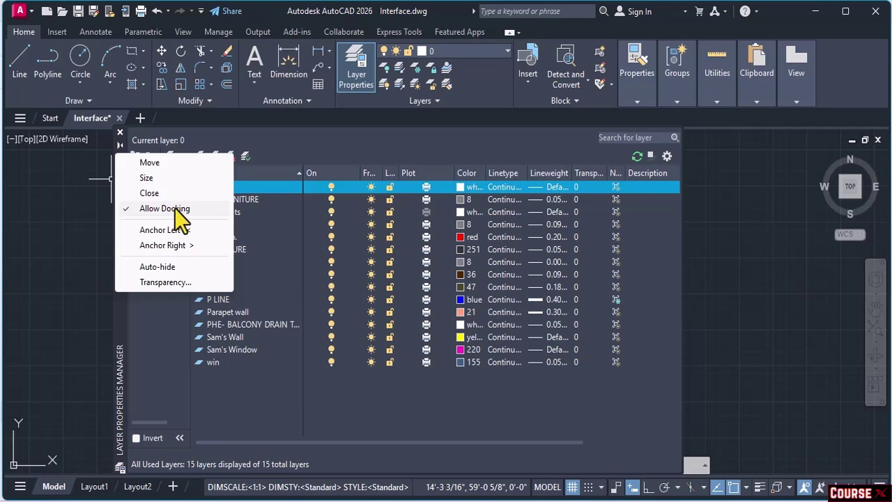
{"action": "left_click", "coordinate": [118, 312]}
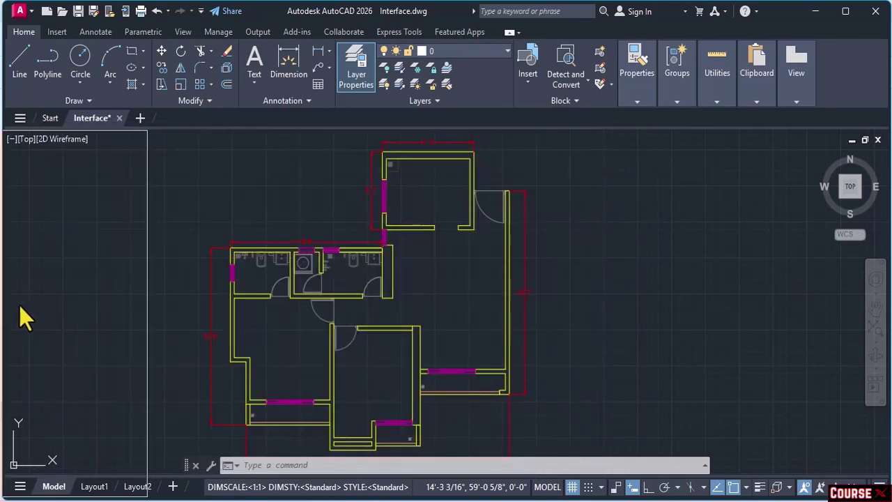
{"action": "mouse_move", "coordinate": [20, 310]}
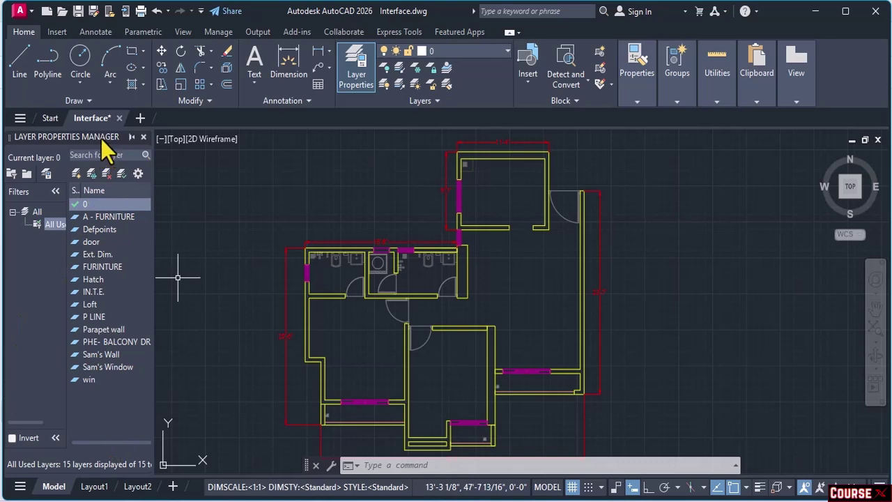
{"action": "mouse_move", "coordinate": [101, 139]}
{"action": "left_mouse_down"}
{"action": "mouse_move", "coordinate": [193, 165]}
{"action": "mouse_move", "coordinate": [387, 167]}
{"action": "mouse_move", "coordinate": [398, 137]}
{"action": "mouse_move", "coordinate": [572, 165]}
{"action": "mouse_move", "coordinate": [881, 188]}
{"action": "mouse_move", "coordinate": [639, 493]}
{"action": "mouse_move", "coordinate": [787, 343]}
{"action": "mouse_move", "coordinate": [821, 220]}
{"action": "mouse_move", "coordinate": [663, 169]}
{"action": "mouse_move", "coordinate": [335, 164]}
{"action": "left_mouse_up"}
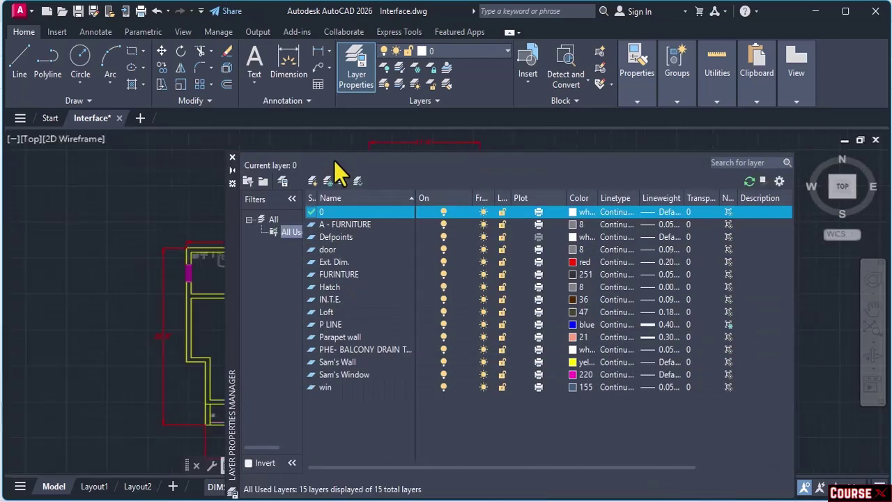
- Anchor the Layer Properties Manager left and reveal it, then switch it to Anchor Right and reveal it there
{"action": "left_click", "coordinate": [232, 184]}
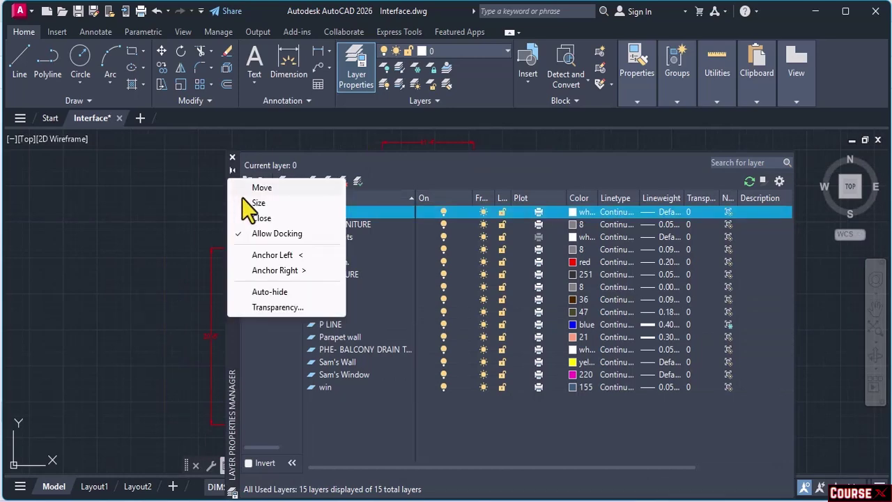
{"action": "left_click", "coordinate": [272, 256]}
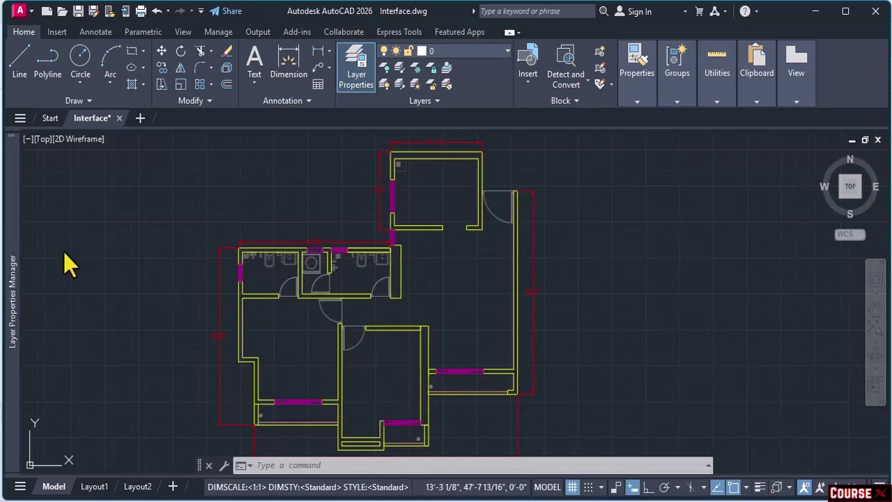
{"action": "mouse_move", "coordinate": [10, 265]}
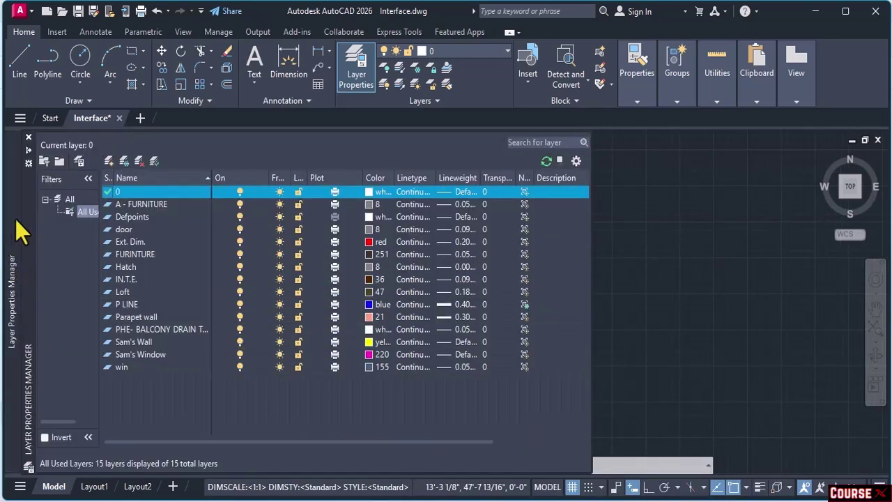
{"action": "left_click", "coordinate": [29, 162]}
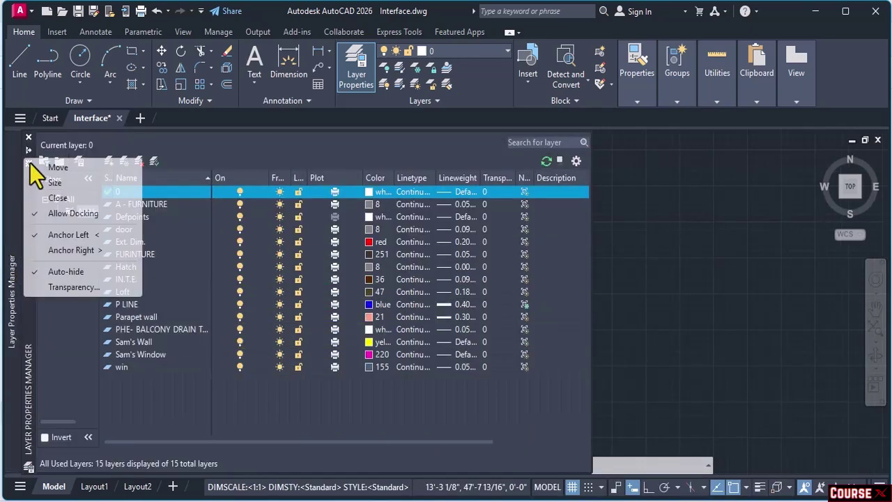
{"action": "left_click", "coordinate": [60, 250]}
{"action": "mouse_move", "coordinate": [885, 248]}
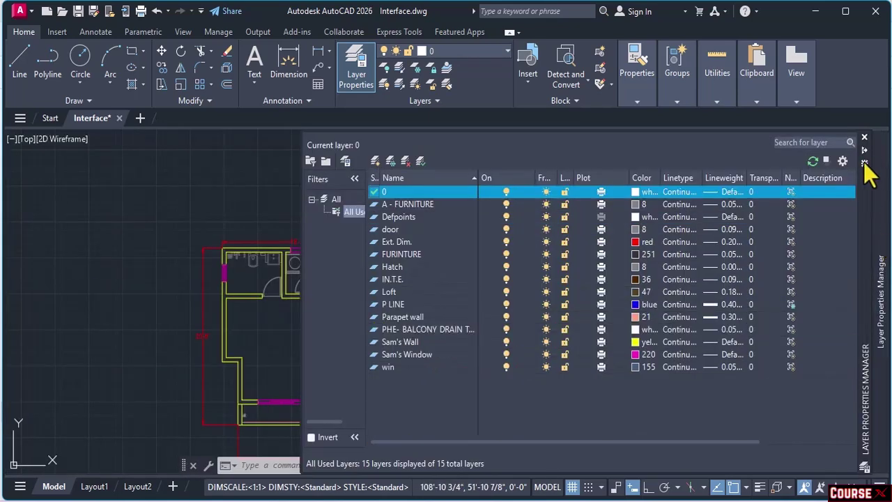
- Open the Layer Properties Manager's Transparency settings, move the dialog clear of the palette, and accept 100% opacity
{"action": "left_click", "coordinate": [866, 163]}
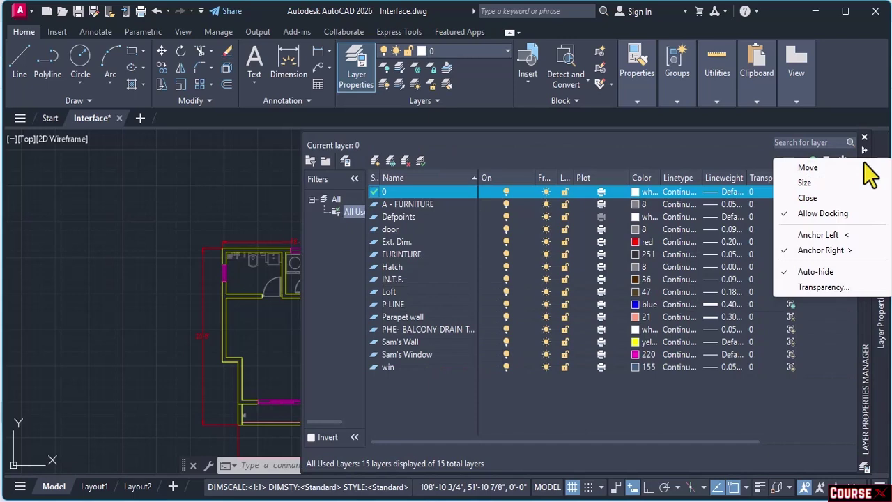
{"action": "left_click", "coordinate": [835, 289]}
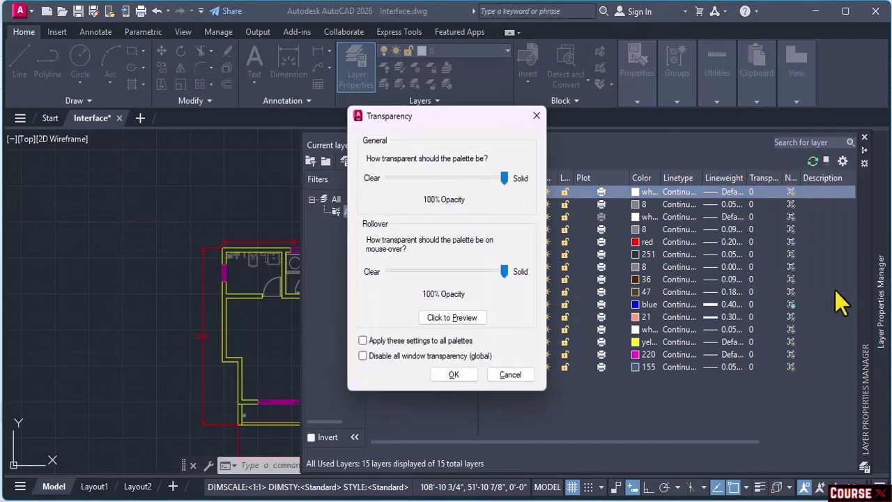
{"action": "left_click_drag", "start_coordinate": [464, 117], "coordinate": [193, 133]}
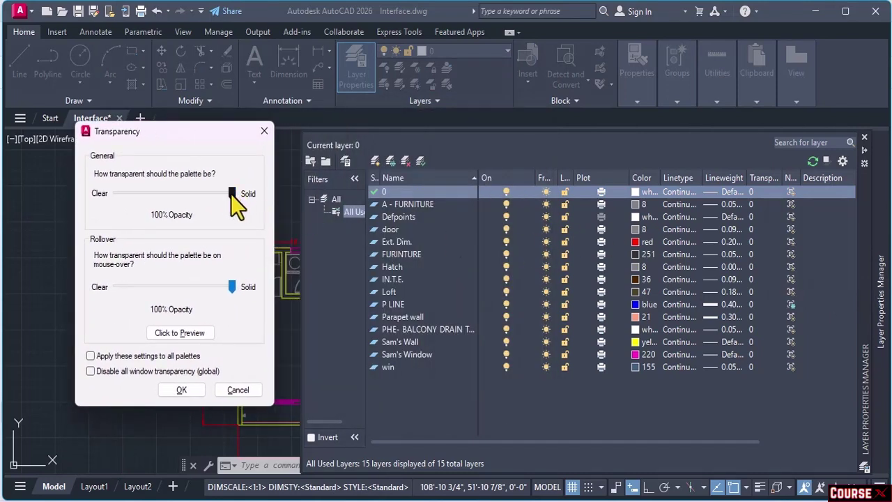
{"action": "mouse_move", "coordinate": [231, 194]}
{"action": "left_mouse_down"}
{"action": "mouse_move", "coordinate": [141, 195]}
{"action": "mouse_move", "coordinate": [241, 195]}
{"action": "left_mouse_up"}
{"action": "left_click", "coordinate": [198, 395]}
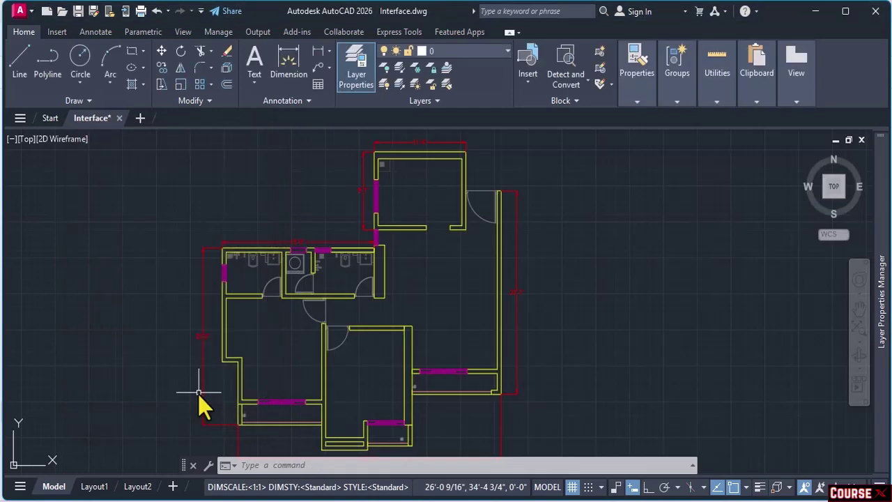
- Reveal the right-anchored Layer Properties Manager, float it over the drawing, and turn its auto-hide off
{"action": "mouse_move", "coordinate": [871, 230]}
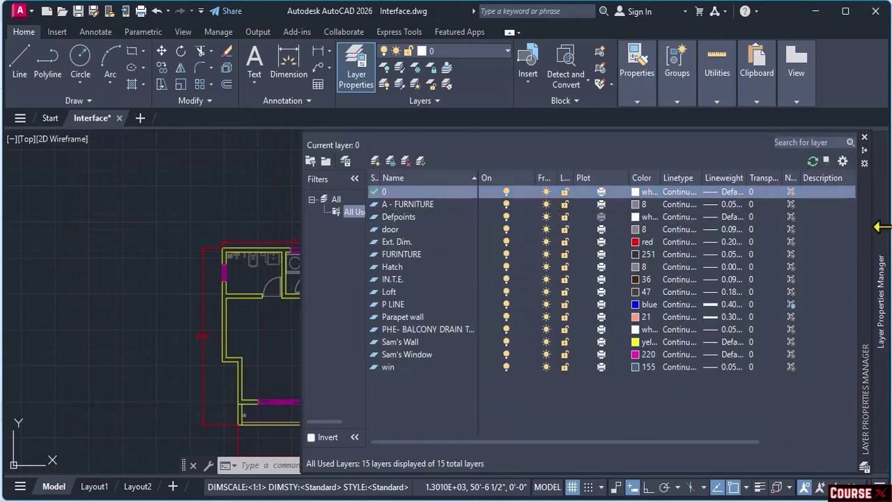
{"action": "left_click_drag", "start_coordinate": [864, 214], "coordinate": [692, 216]}
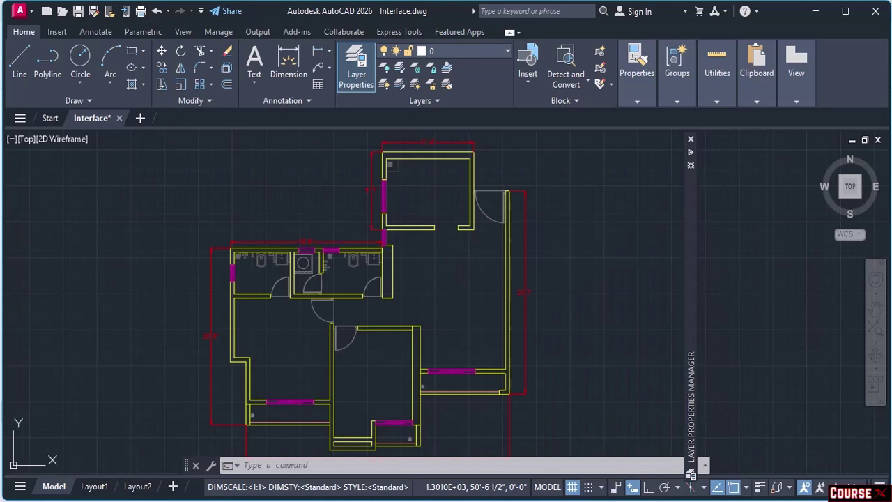
{"action": "mouse_move", "coordinate": [690, 164]}
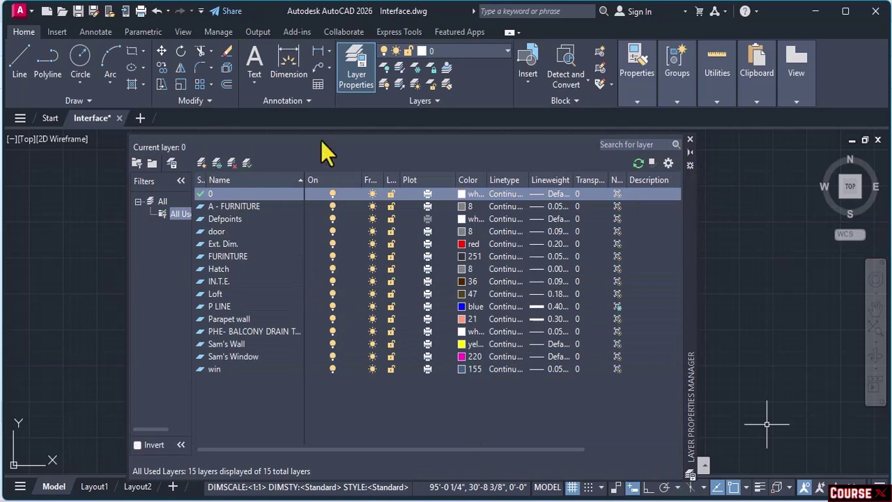
- Anchor the Layer Properties Manager left, then float it over the drawing again with auto-hide off
{"action": "right_click", "coordinate": [688, 270]}
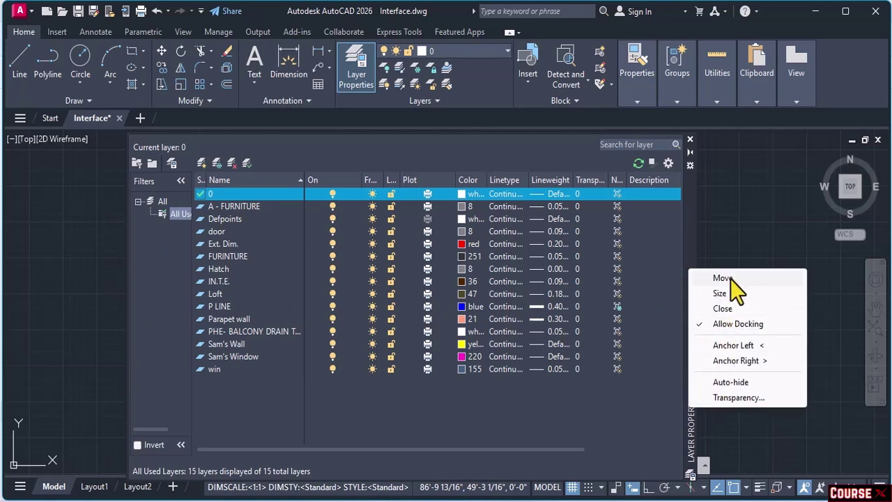
{"action": "left_click", "coordinate": [724, 347]}
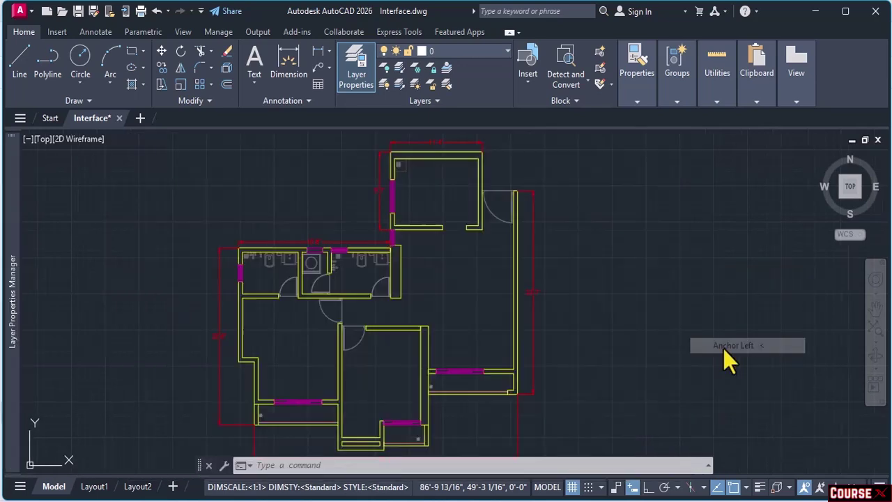
{"action": "mouse_move", "coordinate": [10, 209]}
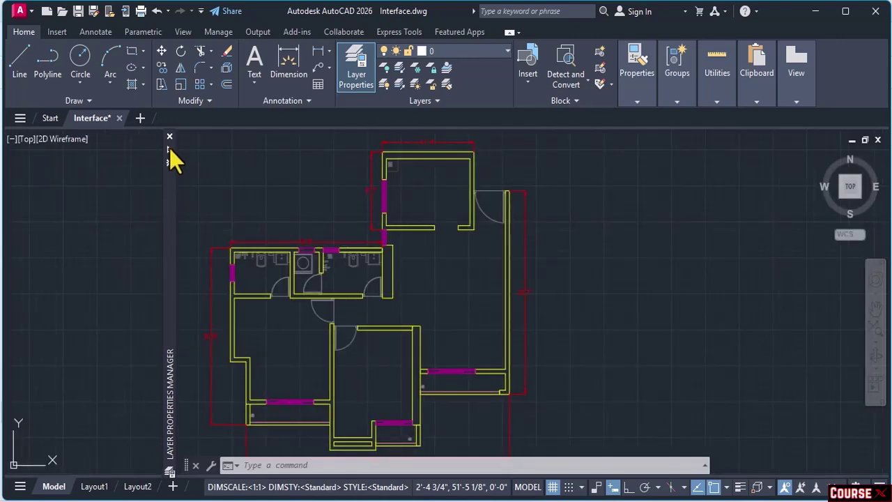
{"action": "mouse_move", "coordinate": [172, 157]}
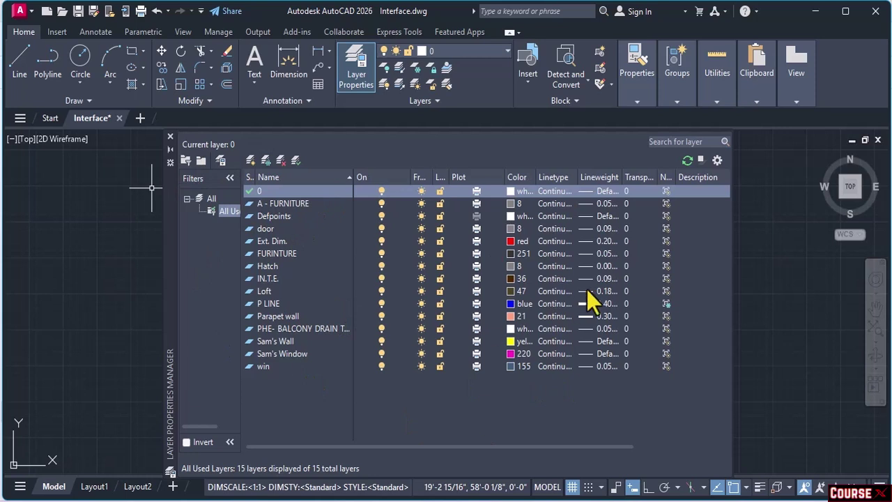
- View the Layer Settings dialog from the Layer Properties Manager, cancel it, and close the palette
{"action": "left_click", "coordinate": [719, 160]}
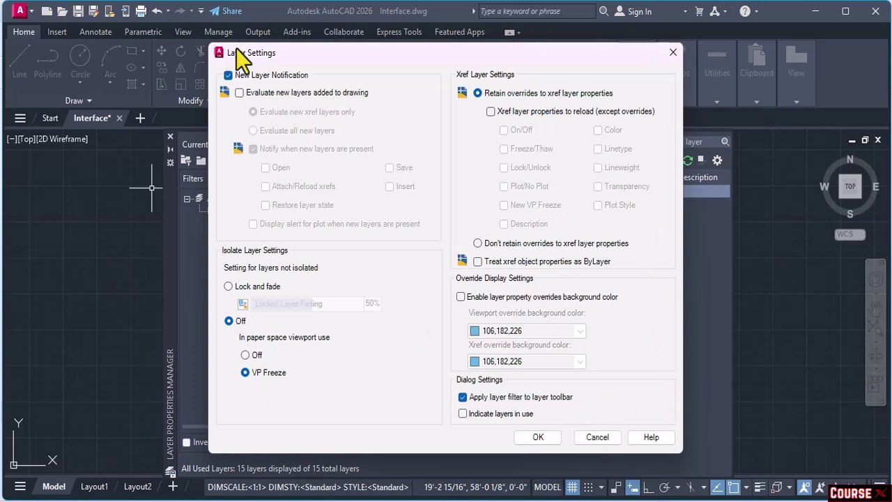
{"action": "left_click", "coordinate": [585, 439]}
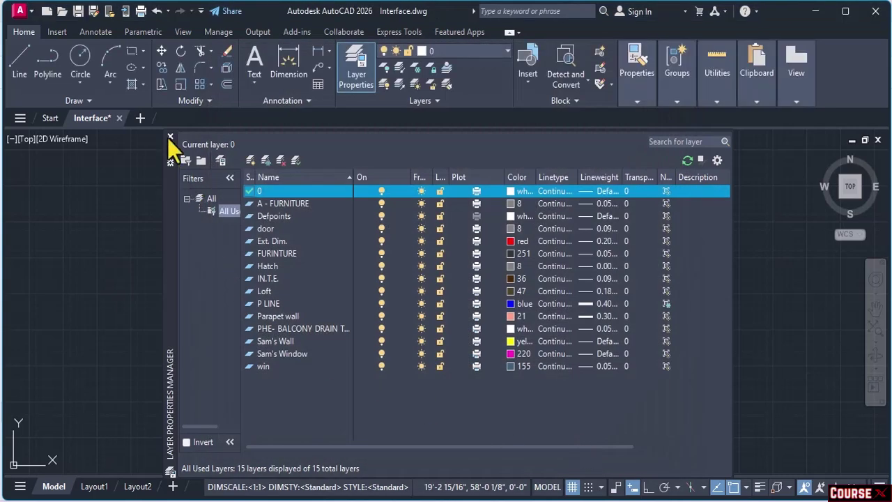
{"action": "left_click", "coordinate": [170, 137]}
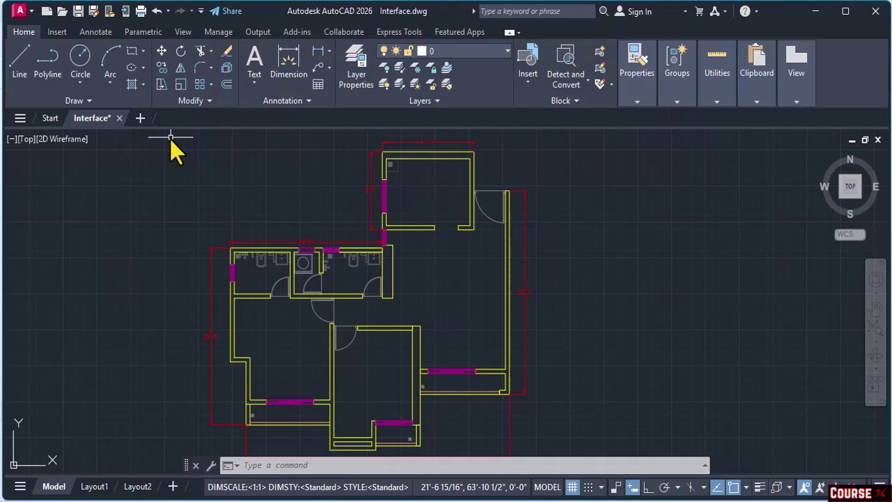
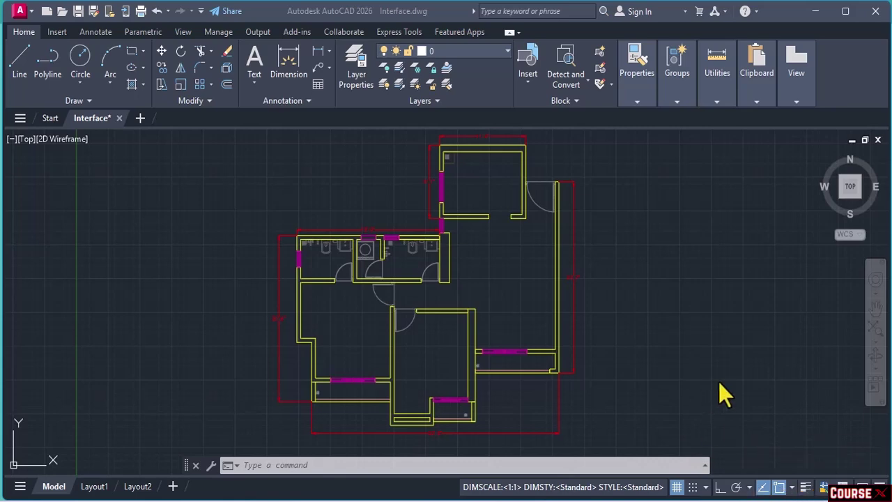
- Enter L in the drawing area to view the command suggestions at the cursor, then cancel the entry
{"action": "left_click", "coordinate": [636, 258]}
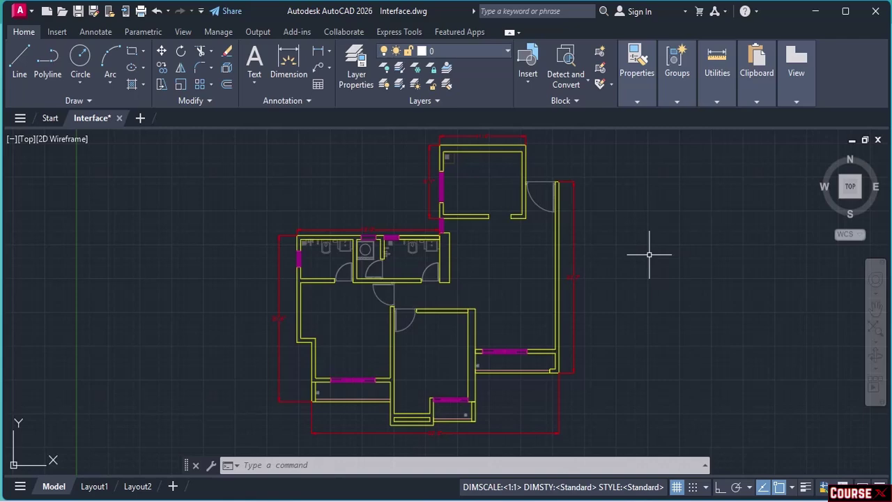
{"action": "type", "text": "L"}
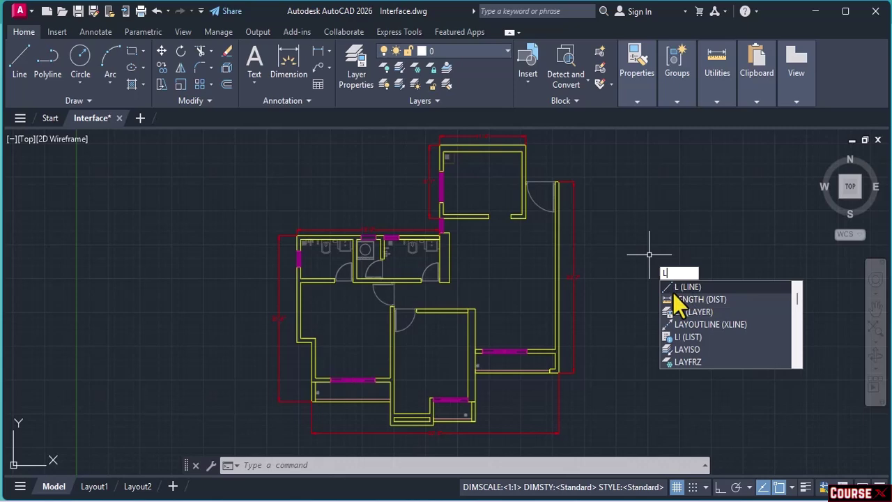
{"action": "mouse_move", "coordinate": [799, 300]}
{"action": "left_mouse_down"}
{"action": "mouse_move", "coordinate": [799, 361]}
{"action": "mouse_move", "coordinate": [800, 298]}
{"action": "left_mouse_up"}
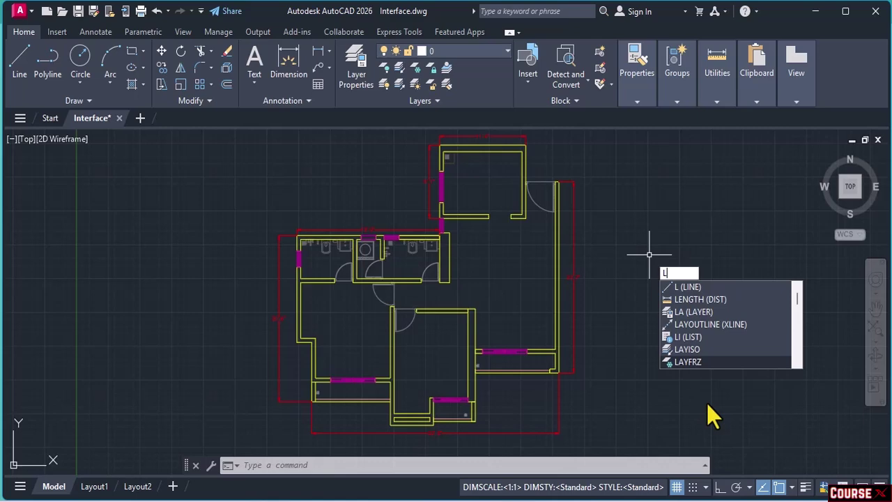
{"action": "key", "text": "Escape"}
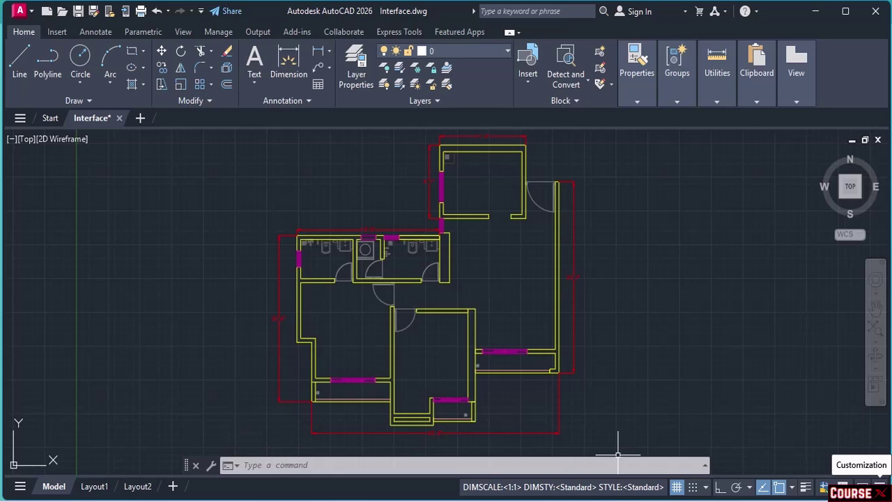
- Add the Dynamic Input toggle to the status bar
{"action": "left_click", "coordinate": [881, 487]}
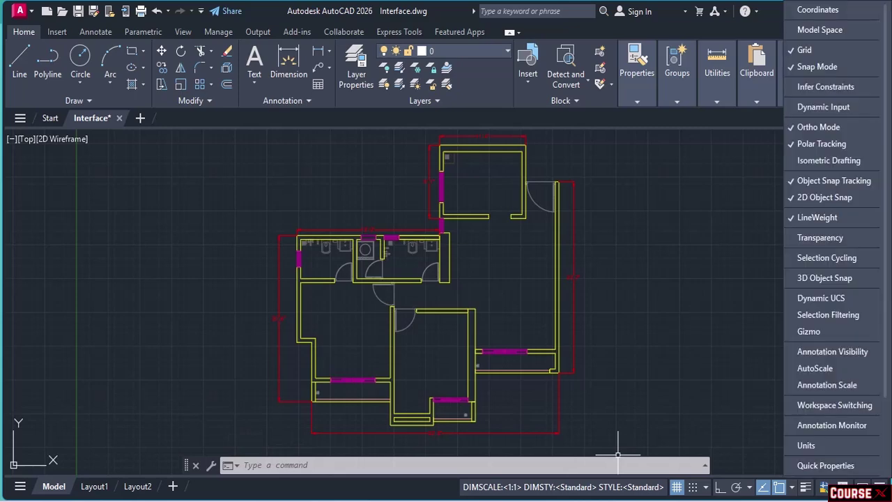
{"action": "left_click", "coordinate": [839, 106]}
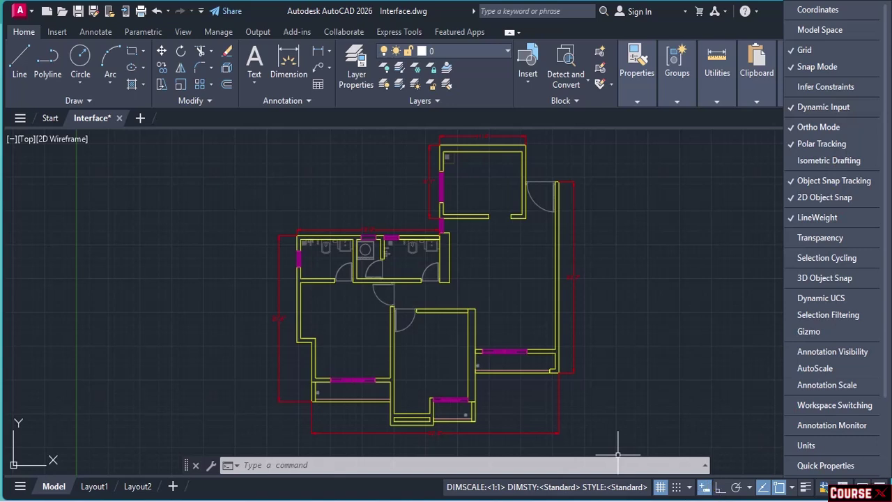
{"action": "key", "text": "Escape"}
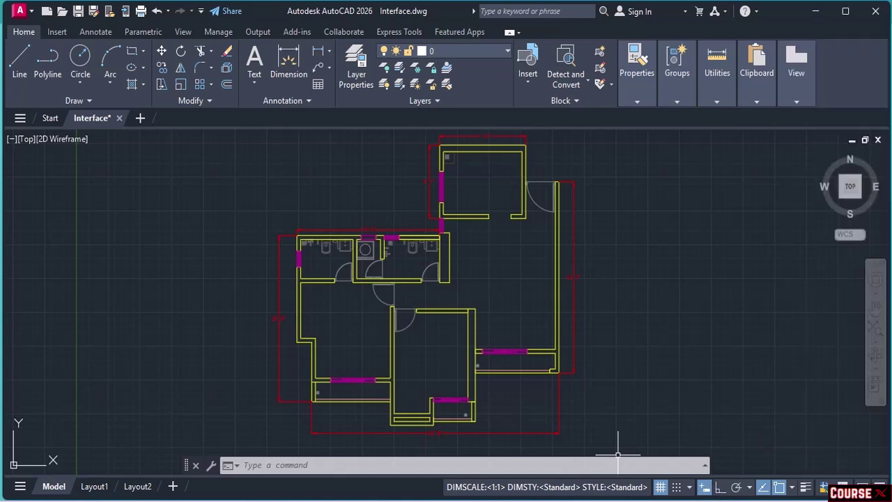
- Turn Dynamic Input off, enter L to view the suggestions at the command line, and cancel the entry
{"action": "left_click", "coordinate": [703, 487]}
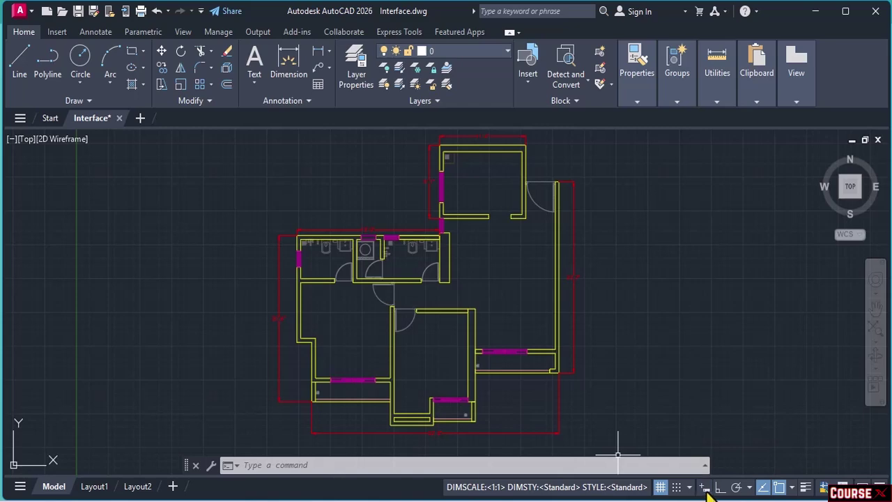
{"action": "left_click", "coordinate": [664, 300]}
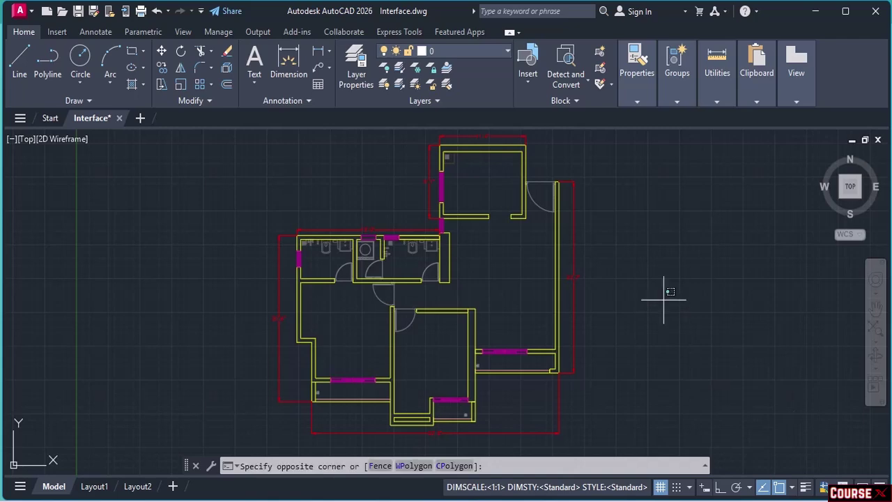
{"action": "type", "text": "L"}
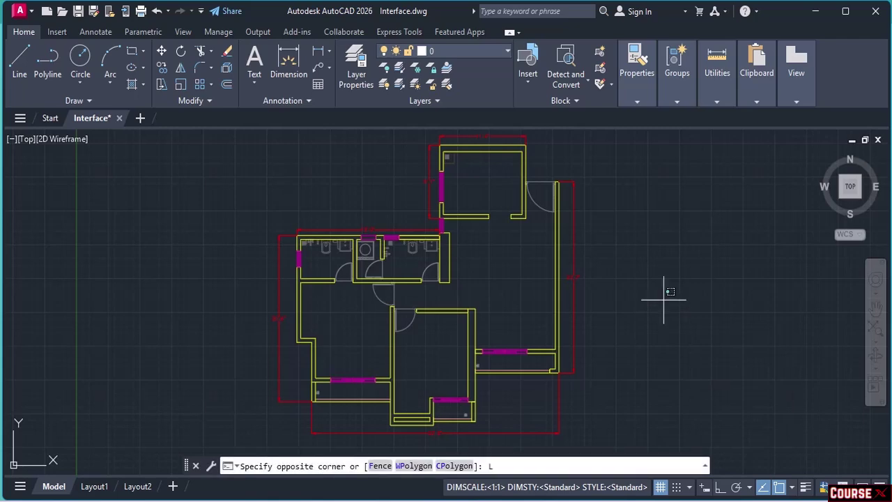
{"action": "key", "text": "Escape"}
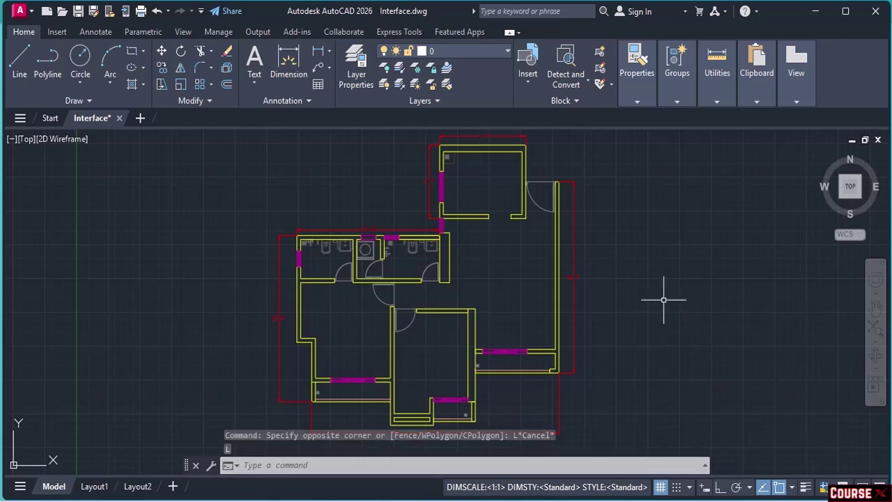
{"action": "type", "text": "L"}
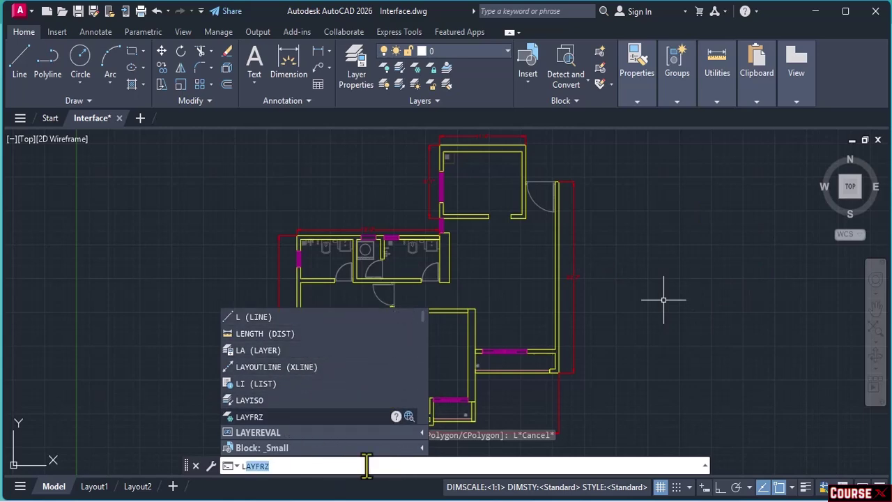
{"action": "key", "text": "Escape"}
{"action": "key", "text": "Escape"}
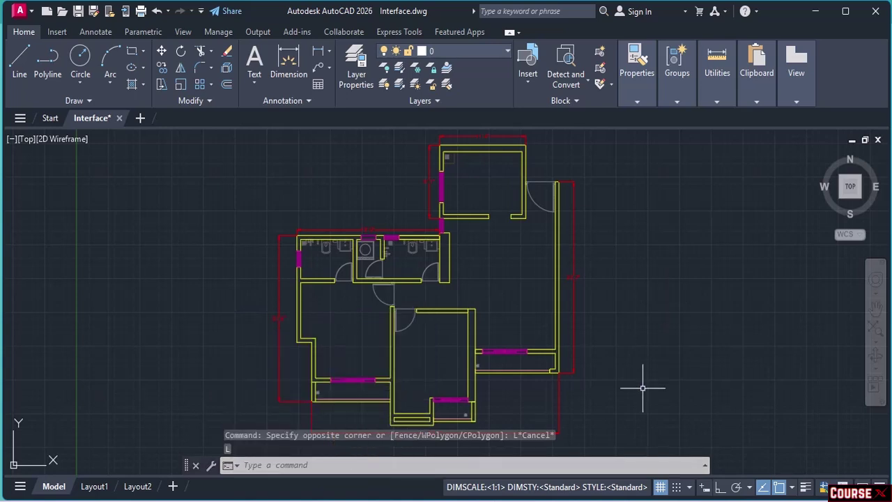
- Turn Dynamic Input back on, enter L to view the suggestions at the cursor, and cancel the entry
{"action": "left_click", "coordinate": [705, 488]}
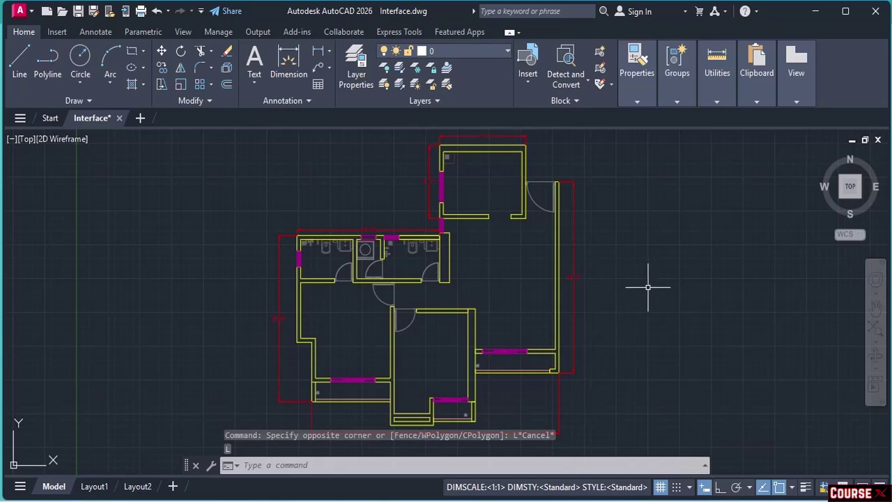
{"action": "type", "text": "L"}
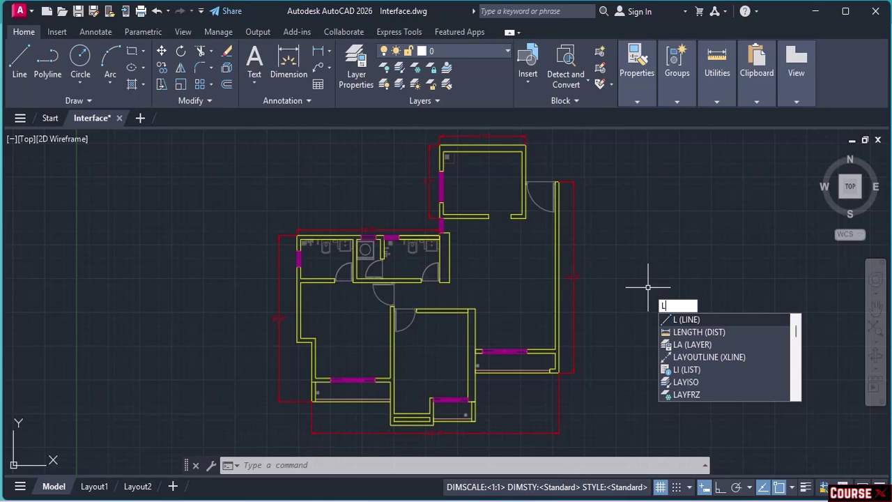
{"action": "key", "text": "Escape"}
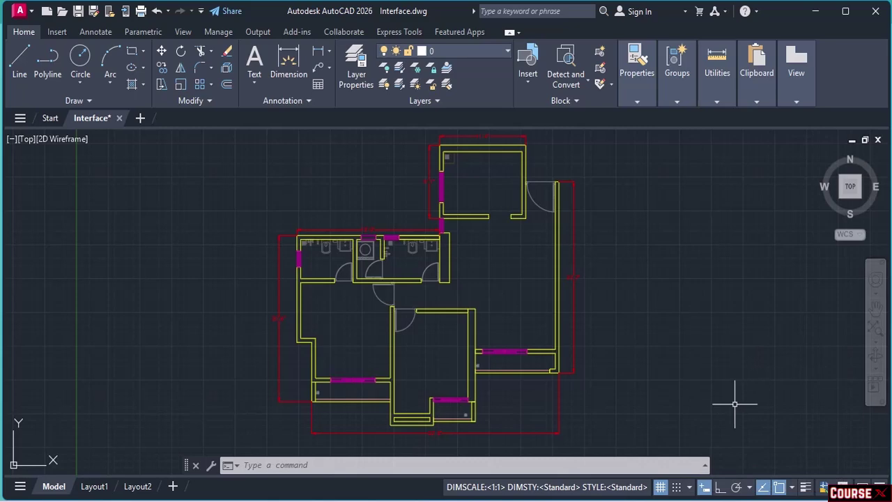
{"action": "left_click", "coordinate": [699, 486]}
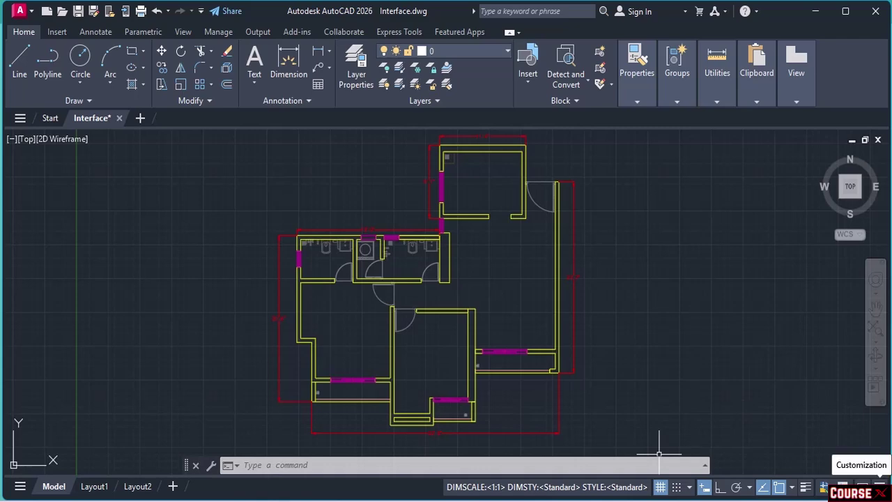
- Add the Units control to the status bar
{"action": "left_click", "coordinate": [881, 487]}
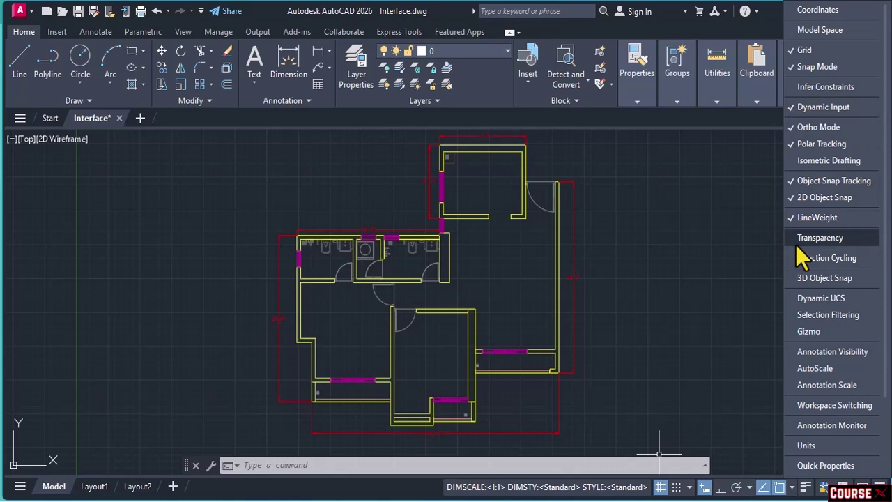
{"action": "left_click", "coordinate": [808, 446]}
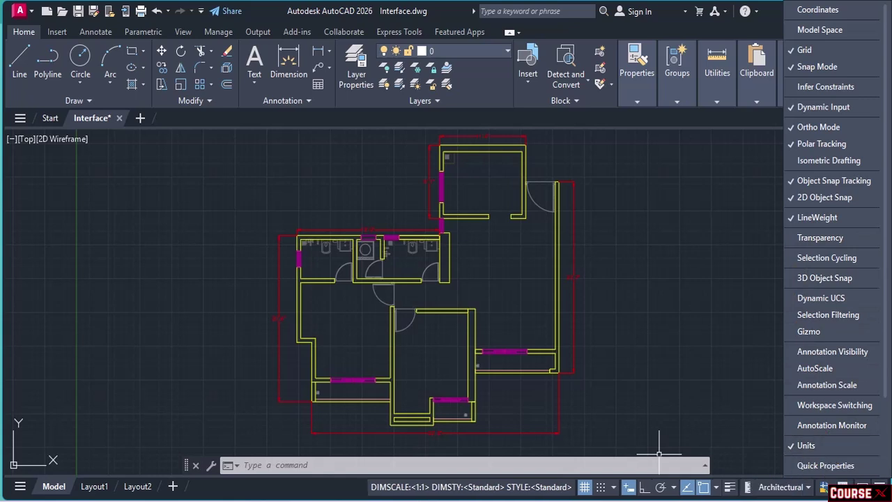
{"action": "left_click", "coordinate": [659, 454]}
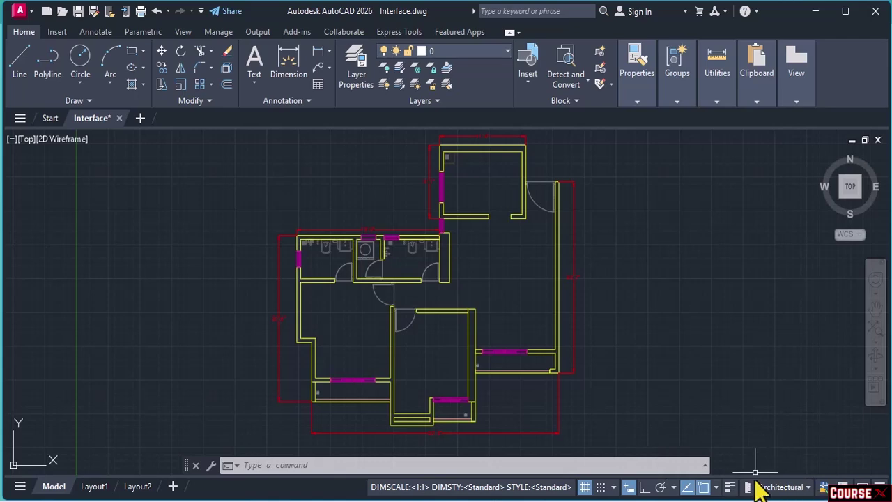
- Review the unit formats with Architectural kept as the choice, and look over the status bar customization options
{"action": "left_click", "coordinate": [808, 487]}
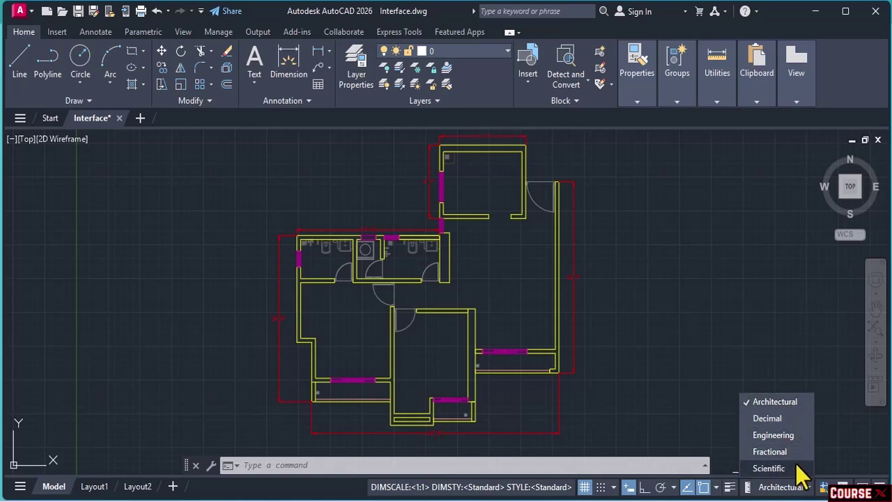
{"action": "left_click", "coordinate": [796, 402]}
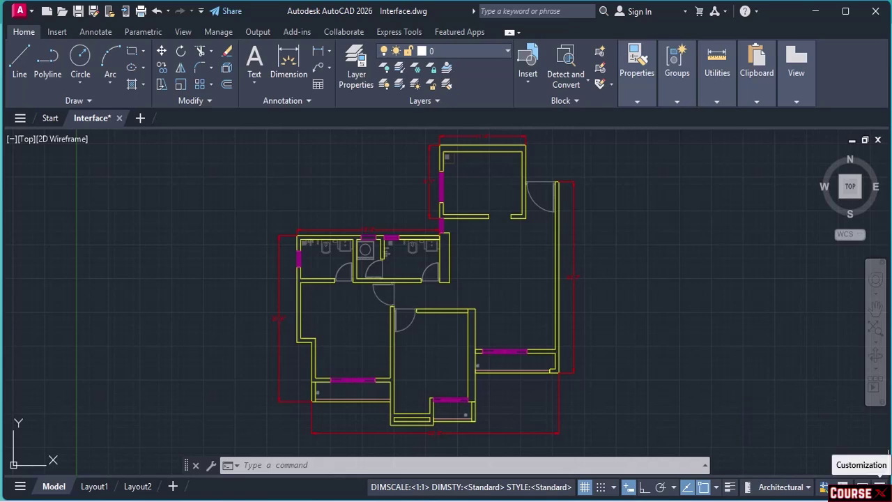
{"action": "left_click", "coordinate": [881, 487]}
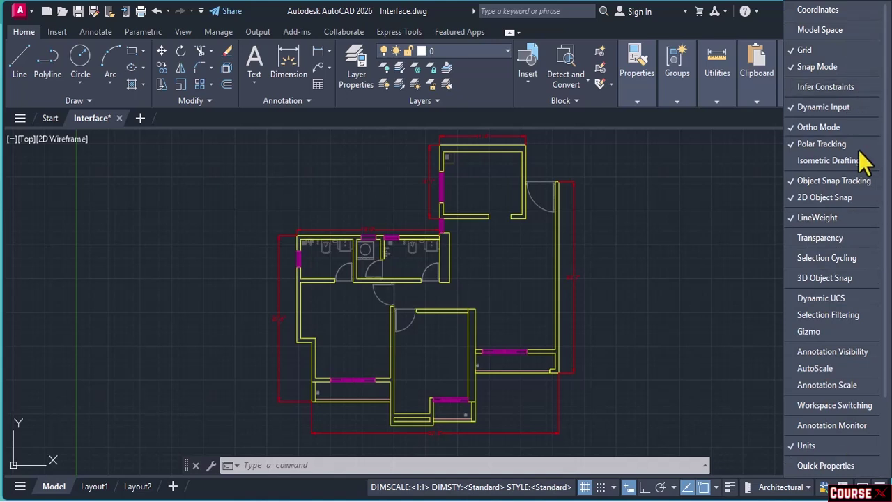
{"action": "left_click", "coordinate": [599, 328]}
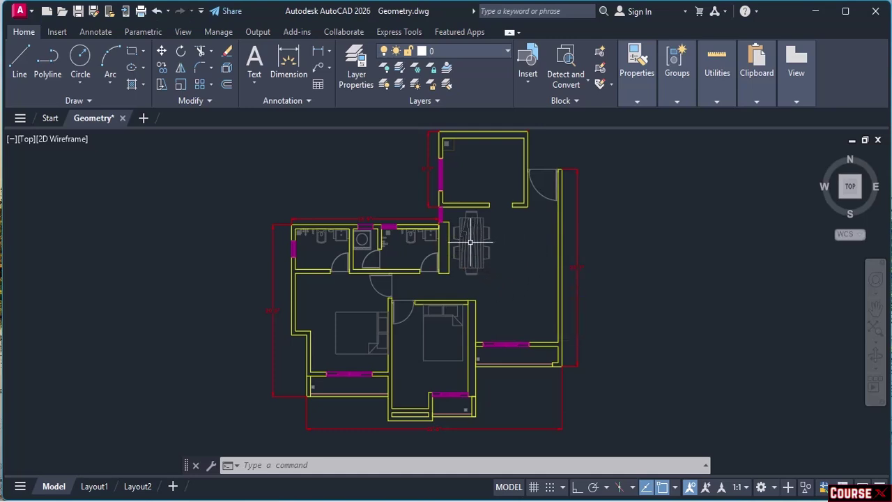
- Zoom in and out repeatedly around the dining table block in the Geometry.dwg floor plan
{"action": "mouse_move", "coordinate": [471, 242]}
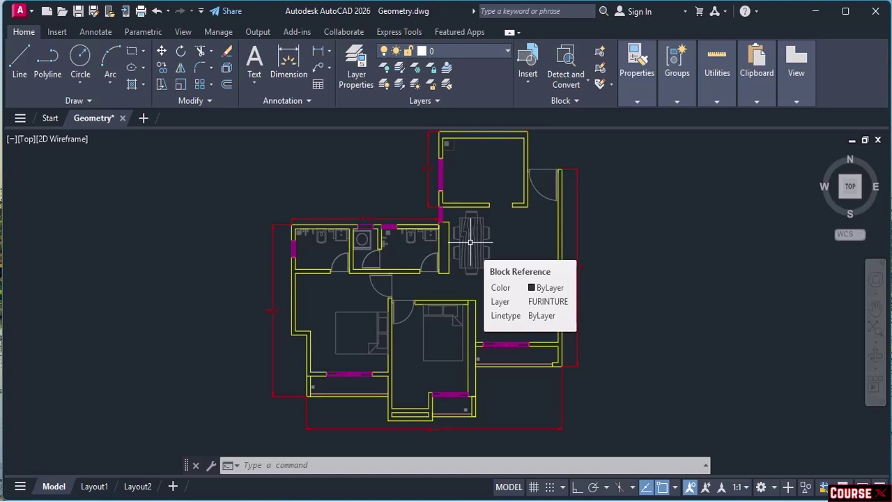
{"action": "scroll", "coordinate": [470, 242], "scroll_direction": "up", "scroll_amount": 2}
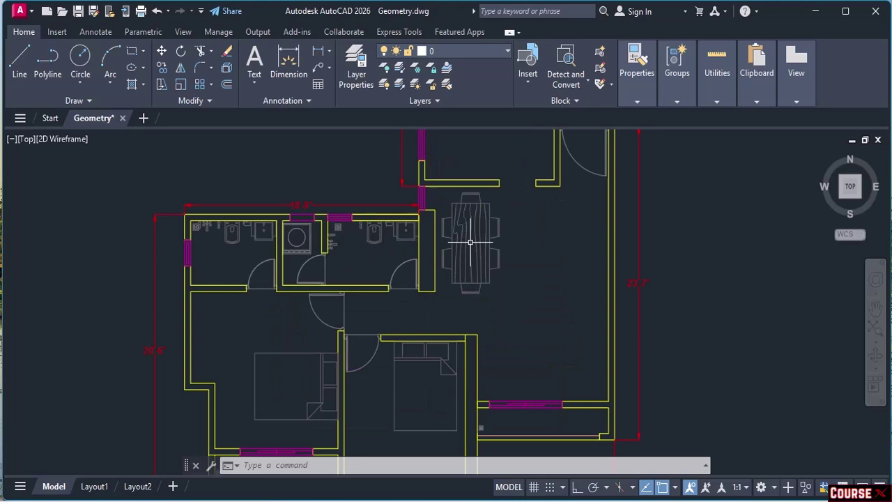
{"action": "scroll", "coordinate": [471, 242], "scroll_direction": "up", "scroll_amount": 2}
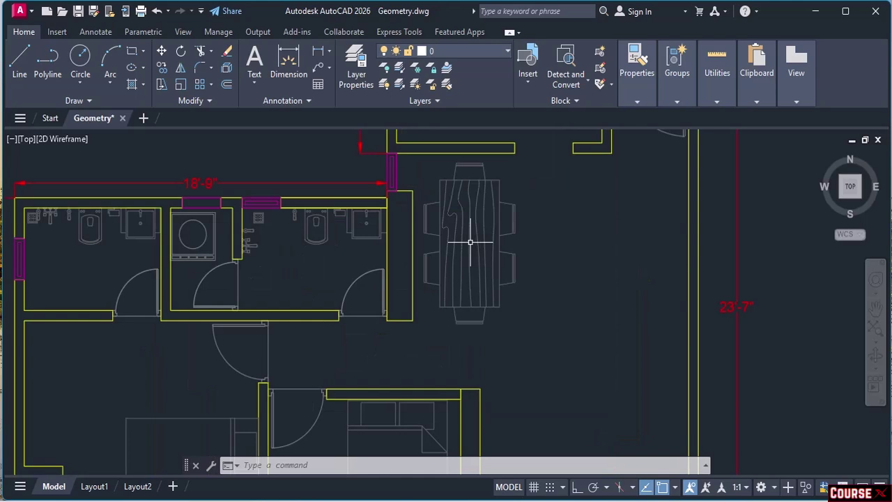
{"action": "scroll", "coordinate": [471, 242], "scroll_direction": "up", "scroll_amount": 2}
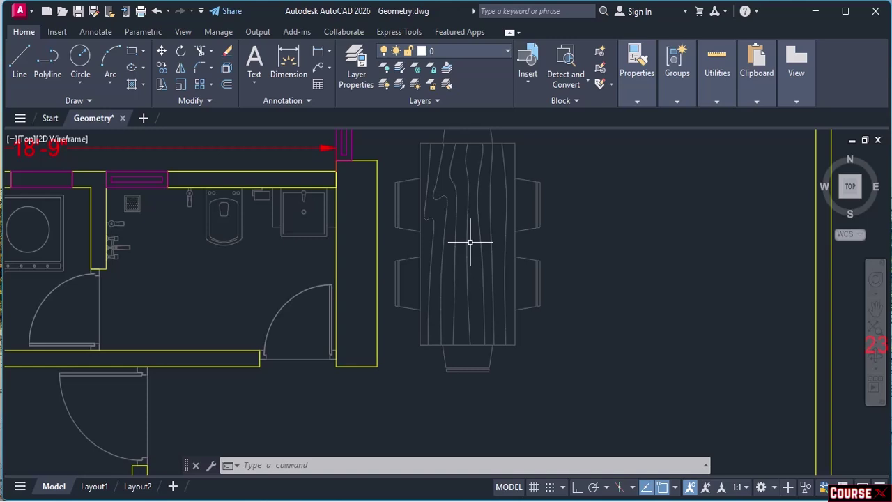
{"action": "scroll", "coordinate": [471, 243], "scroll_direction": "down", "scroll_amount": 2}
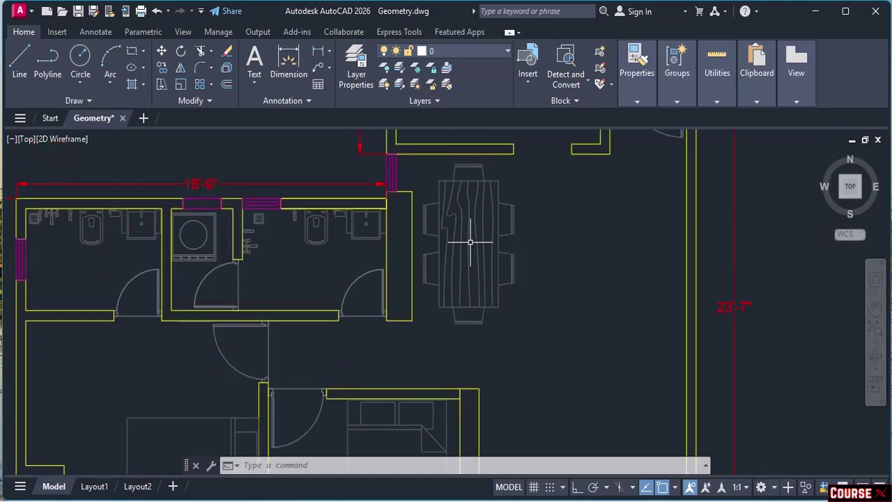
{"action": "scroll", "coordinate": [470, 242], "scroll_direction": "down", "scroll_amount": 2}
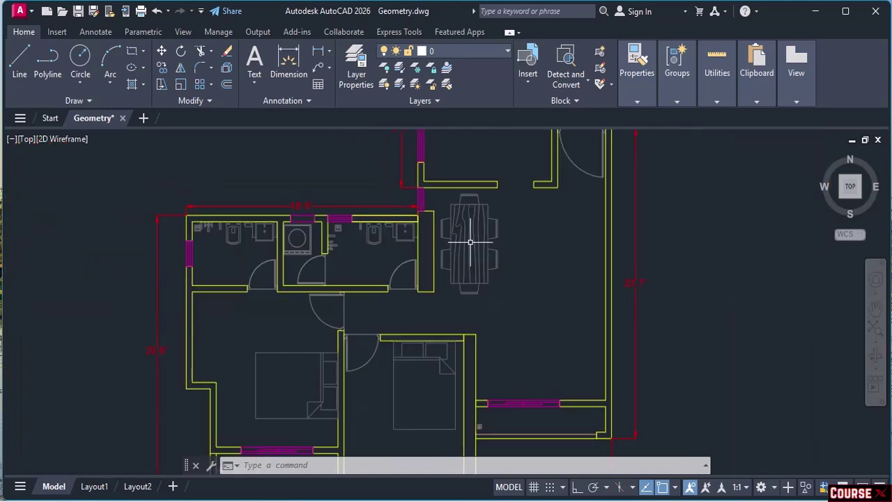
{"action": "scroll", "coordinate": [470, 243], "scroll_direction": "down", "scroll_amount": 2}
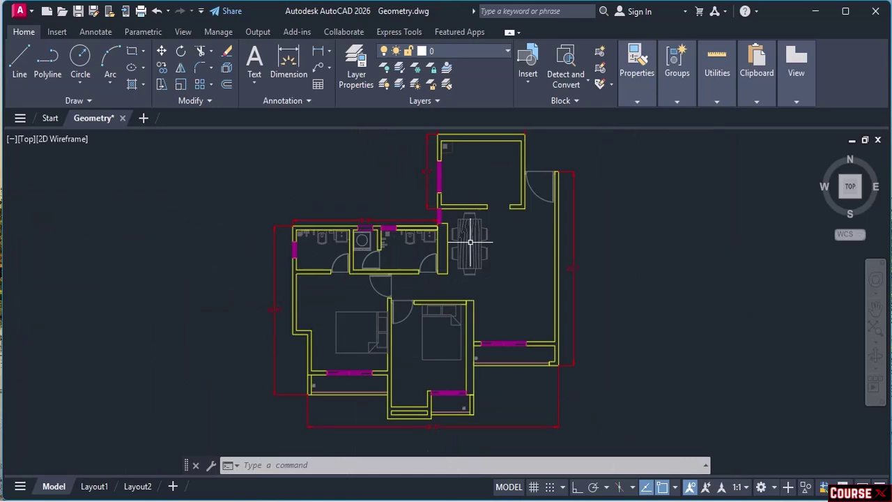
{"action": "scroll", "coordinate": [470, 243], "scroll_direction": "up", "scroll_amount": 2}
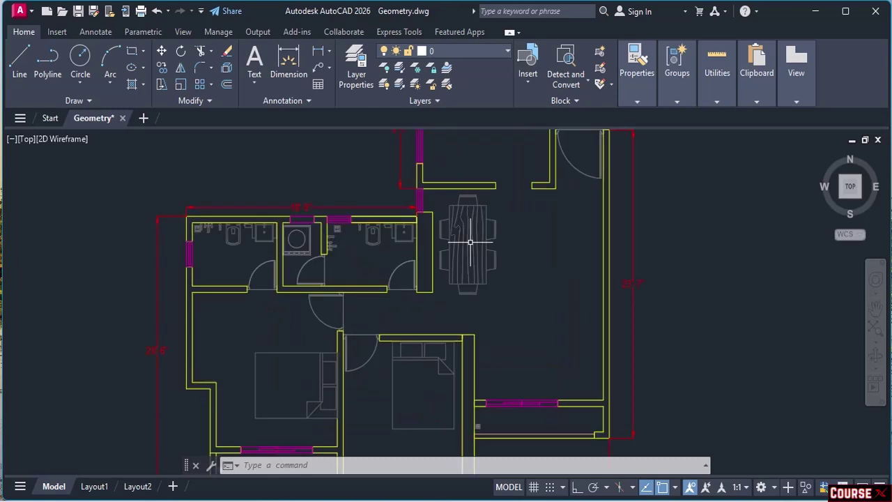
{"action": "scroll", "coordinate": [471, 242], "scroll_direction": "up", "scroll_amount": 2}
{"action": "scroll", "coordinate": [470, 243], "scroll_direction": "up", "scroll_amount": 2}
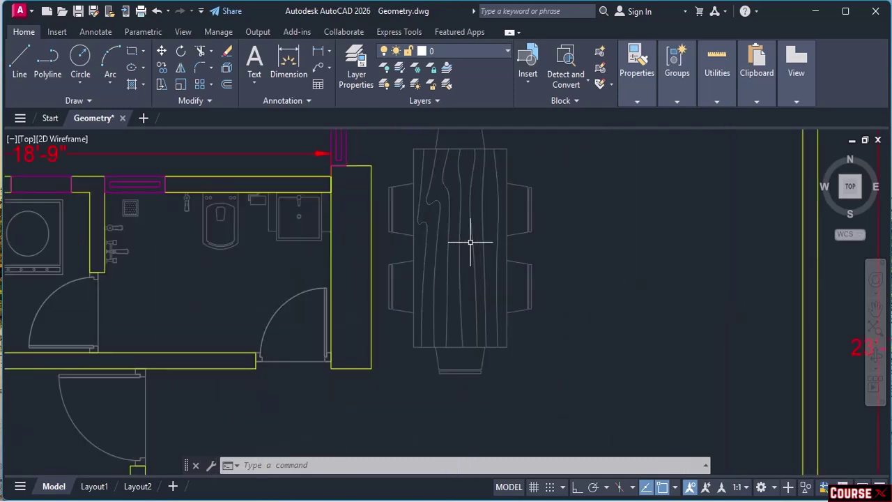
{"action": "scroll", "coordinate": [471, 242], "scroll_direction": "down", "scroll_amount": 2}
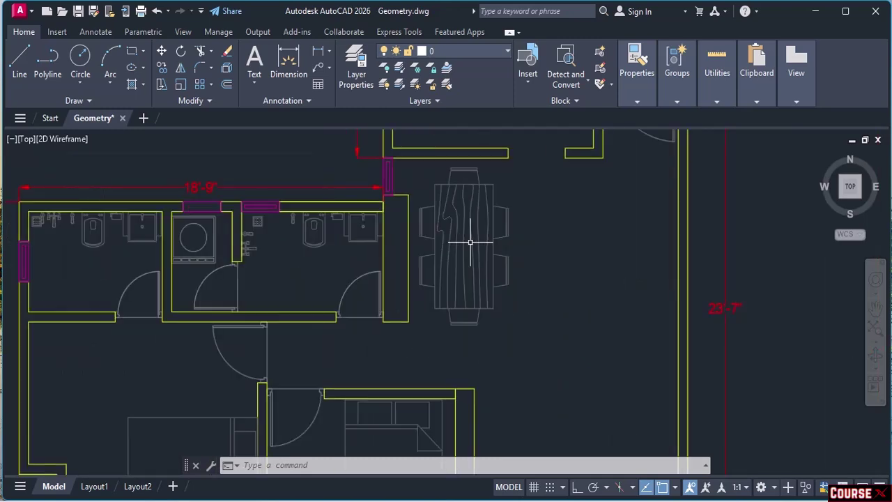
{"action": "scroll", "coordinate": [471, 243], "scroll_direction": "down", "scroll_amount": 2}
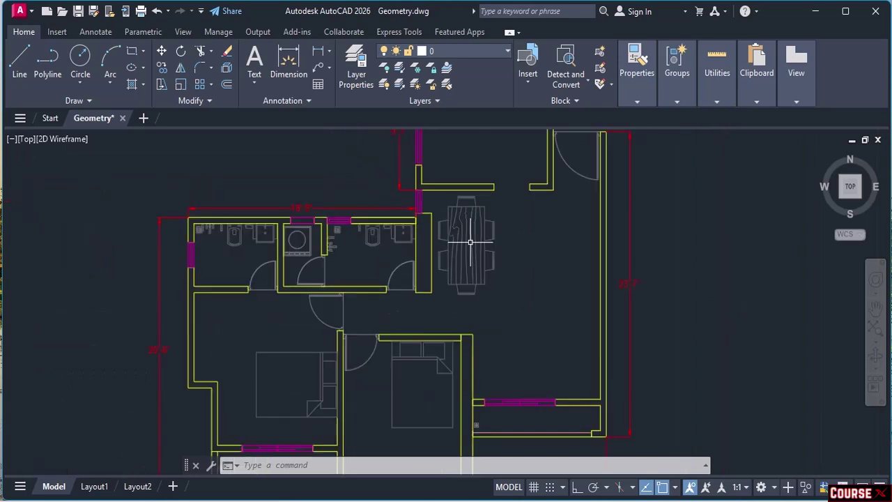
{"action": "scroll", "coordinate": [470, 243], "scroll_direction": "up", "scroll_amount": 2}
{"action": "scroll", "coordinate": [470, 243], "scroll_direction": "down", "scroll_amount": 2}
{"action": "scroll", "coordinate": [471, 243], "scroll_direction": "up", "scroll_amount": 2}
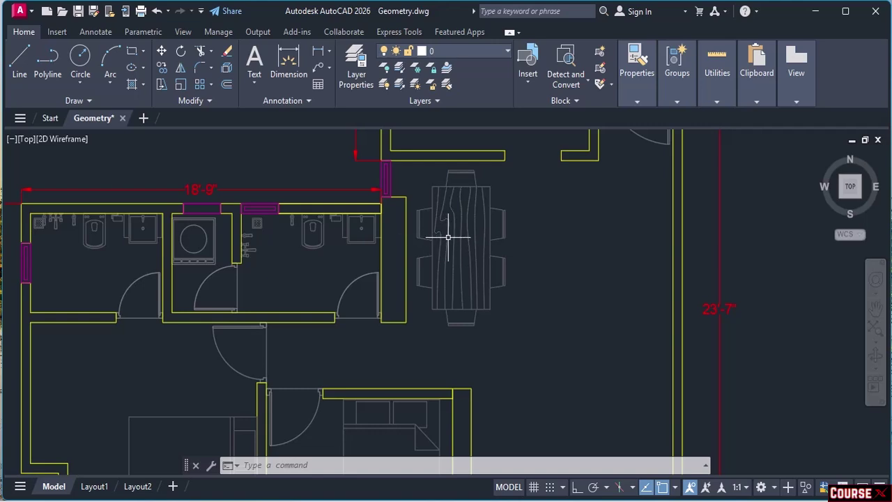
- Zoom to the drawing extents, and zoom in at the dining table and pan across to the bathrooms
{"action": "middle_click", "coordinate": [449, 239]}
{"action": "middle_click", "coordinate": [450, 239]}
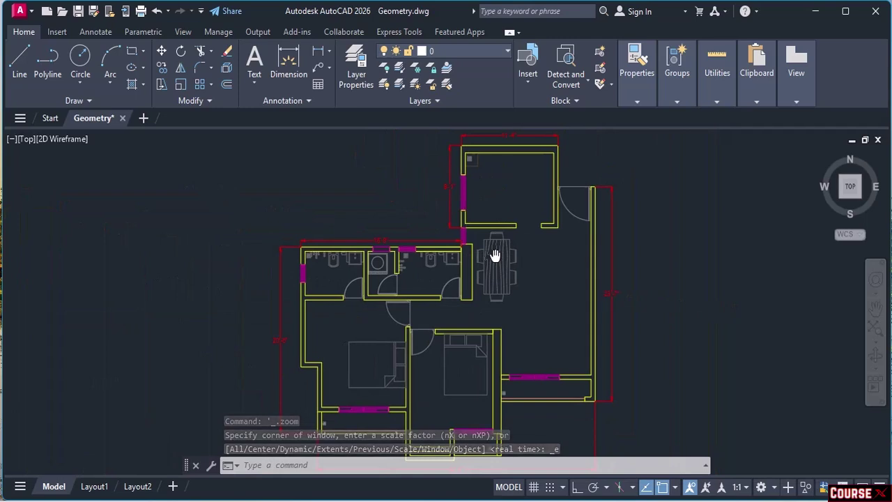
{"action": "mouse_move", "coordinate": [494, 255]}
{"action": "middle_mouse_down"}
{"action": "mouse_move", "coordinate": [218, 258]}
{"action": "mouse_move", "coordinate": [482, 253]}
{"action": "middle_mouse_up"}
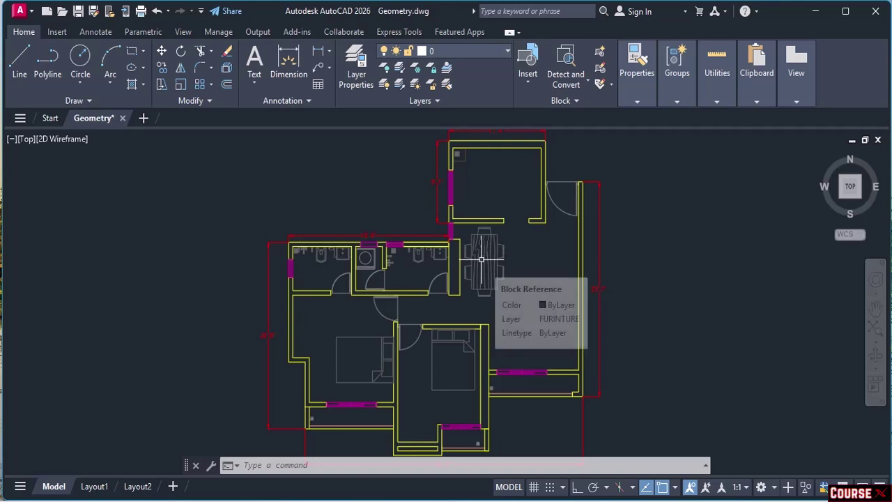
{"action": "scroll", "coordinate": [482, 253], "scroll_direction": "up", "scroll_amount": 5}
{"action": "scroll", "coordinate": [481, 259], "scroll_direction": "up", "scroll_amount": 2}
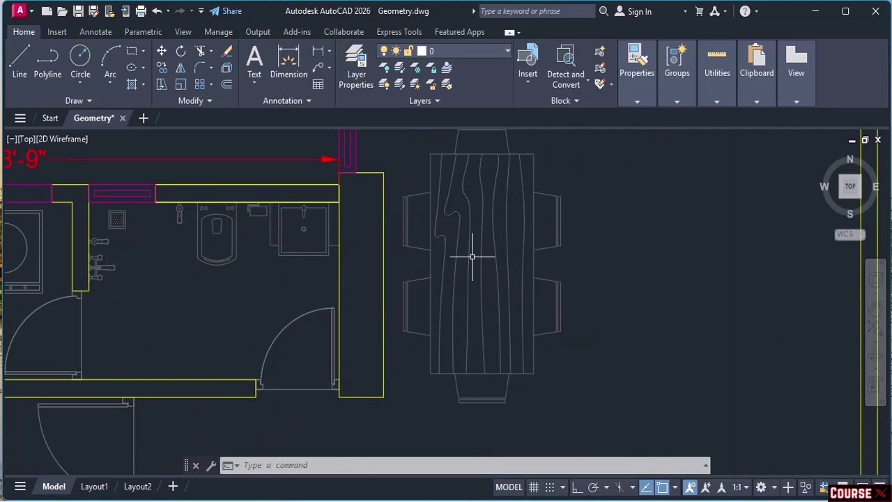
{"action": "mouse_move", "coordinate": [470, 255]}
{"action": "middle_mouse_down"}
{"action": "mouse_move", "coordinate": [601, 249]}
{"action": "mouse_move", "coordinate": [797, 268]}
{"action": "mouse_move", "coordinate": [546, 254]}
{"action": "mouse_move", "coordinate": [484, 260]}
{"action": "mouse_move", "coordinate": [775, 285]}
{"action": "middle_mouse_up"}
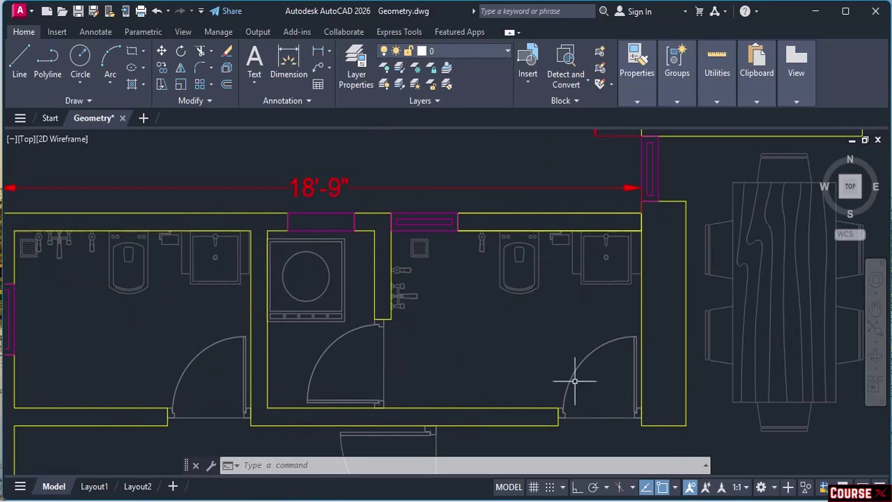
- Fit the whole floor plan in view with Zoom Extents and examine the list of other zoom options
{"action": "middle_click", "coordinate": [461, 319]}
{"action": "middle_click", "coordinate": [462, 319]}
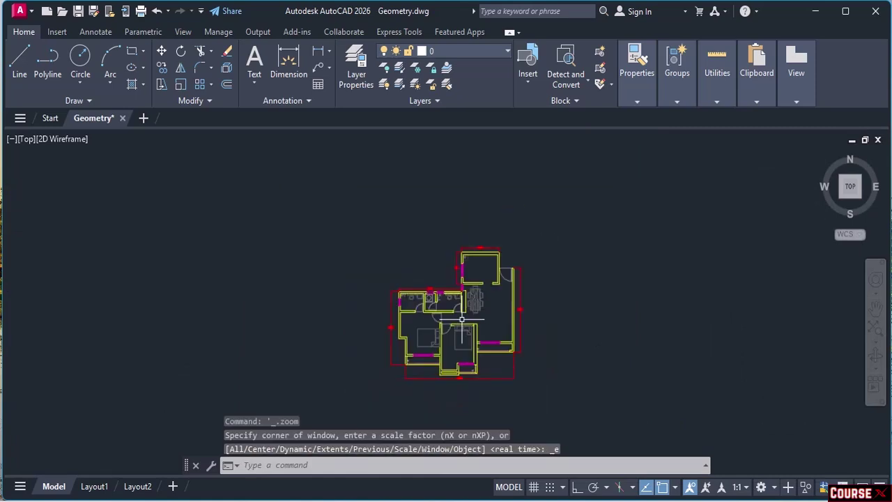
{"action": "scroll", "coordinate": [462, 320], "scroll_direction": "up", "scroll_amount": 2}
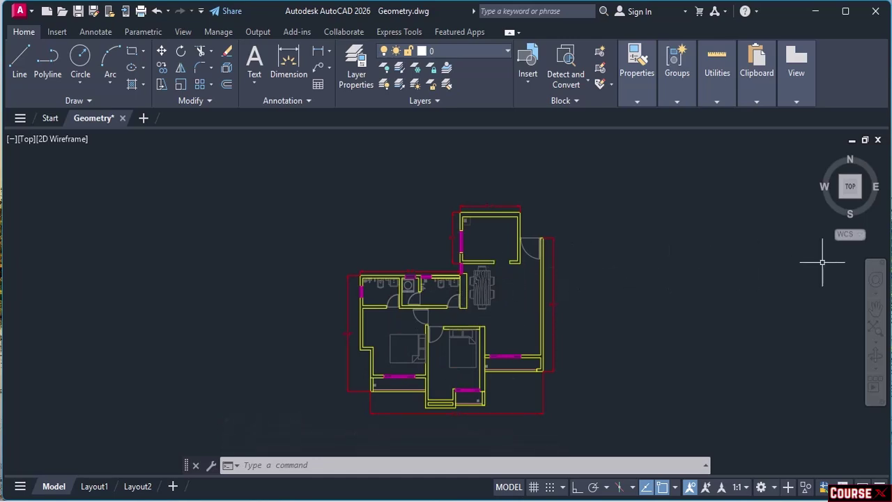
{"action": "left_click", "coordinate": [876, 328]}
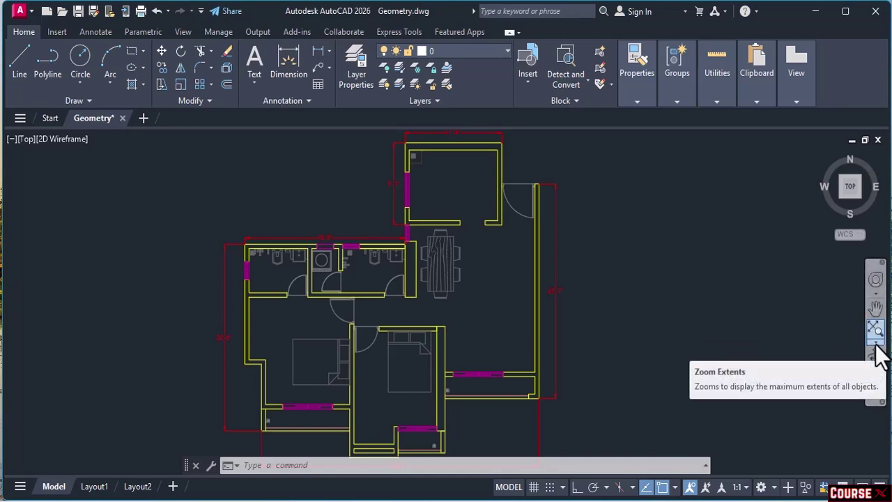
{"action": "left_click", "coordinate": [876, 344]}
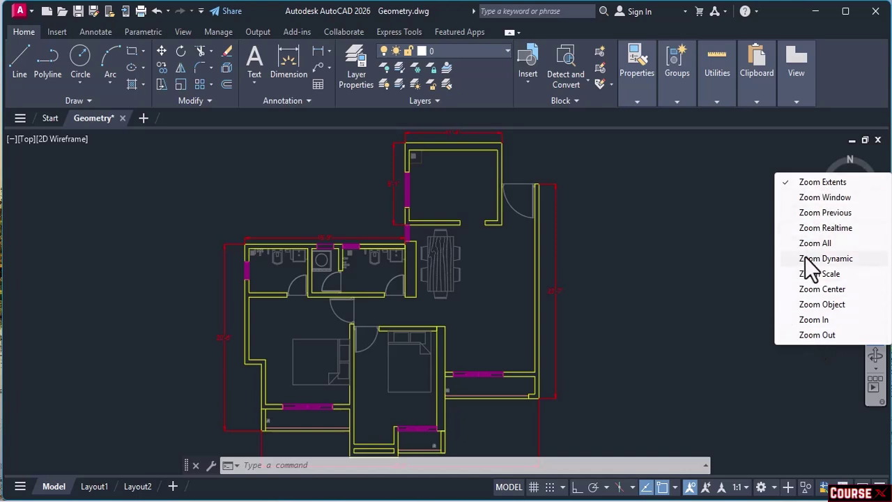
{"action": "left_click", "coordinate": [802, 359]}
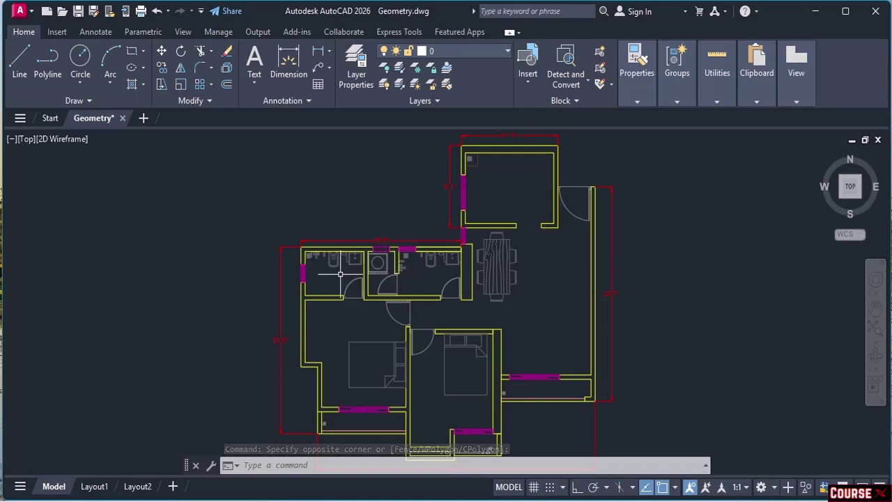
- Zoom in and out around the bathroom at the floor plan's far west side
{"action": "scroll", "coordinate": [340, 274], "scroll_direction": "up", "scroll_amount": 6}
{"action": "scroll", "coordinate": [341, 274], "scroll_direction": "up", "scroll_amount": 2}
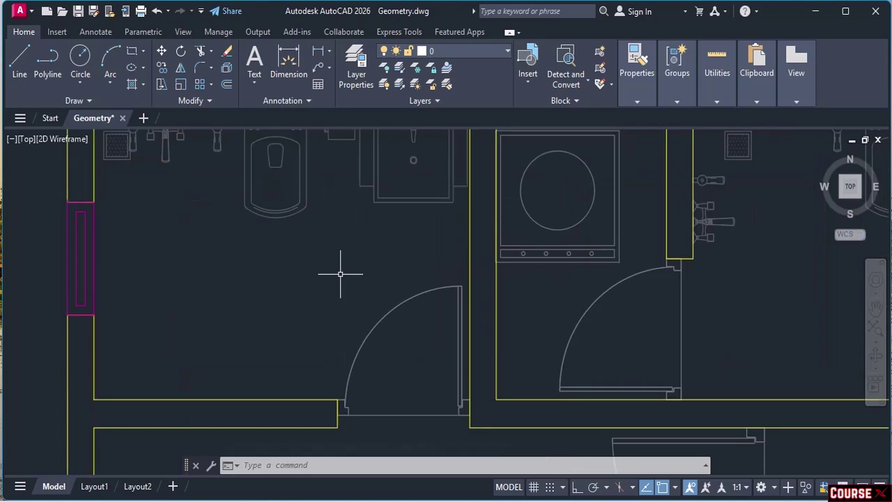
{"action": "scroll", "coordinate": [340, 274], "scroll_direction": "down", "scroll_amount": 4}
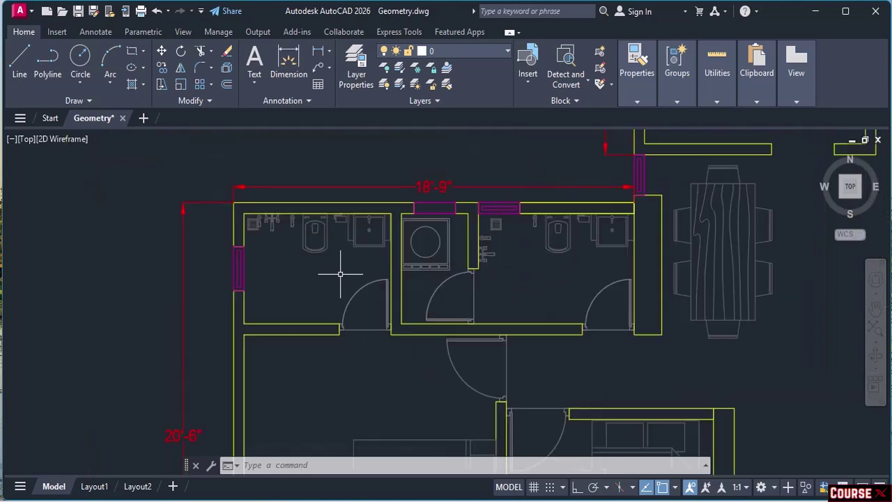
{"action": "scroll", "coordinate": [340, 274], "scroll_direction": "up", "scroll_amount": 2}
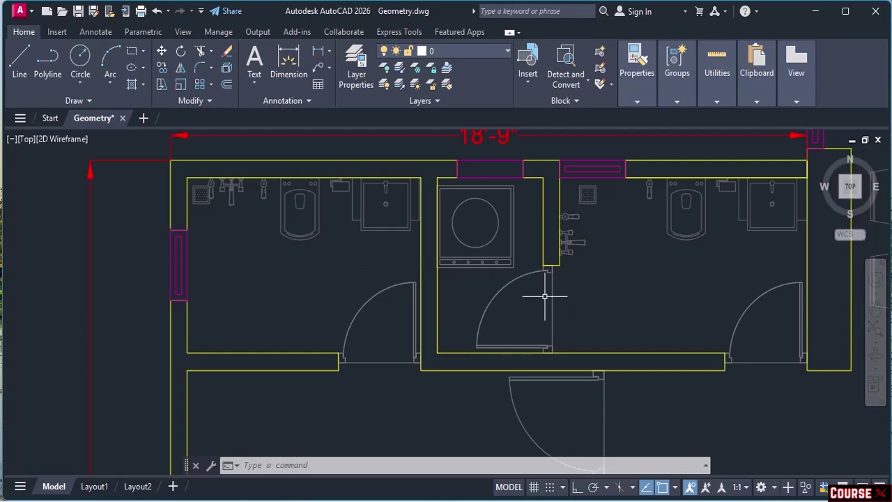
- Zoom in and back out over the washing machine area with the real-time Zoom command, and exit it
{"action": "right_click", "coordinate": [452, 280]}
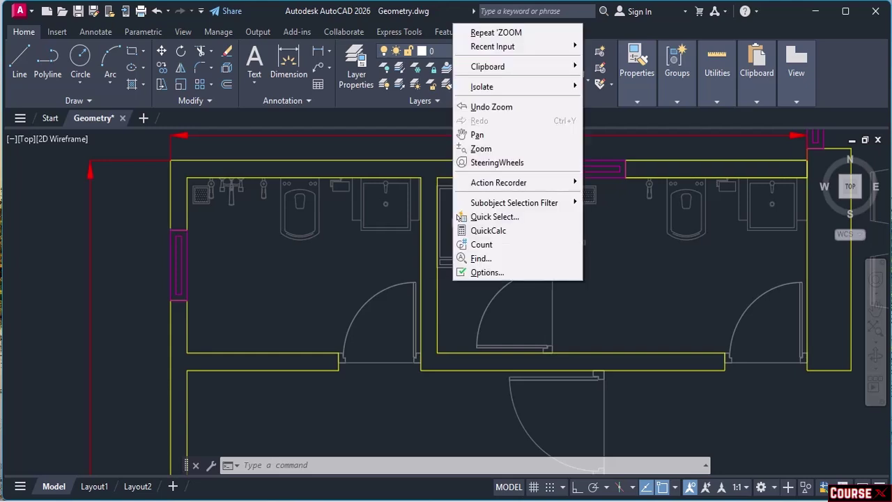
{"action": "left_click", "coordinate": [515, 152]}
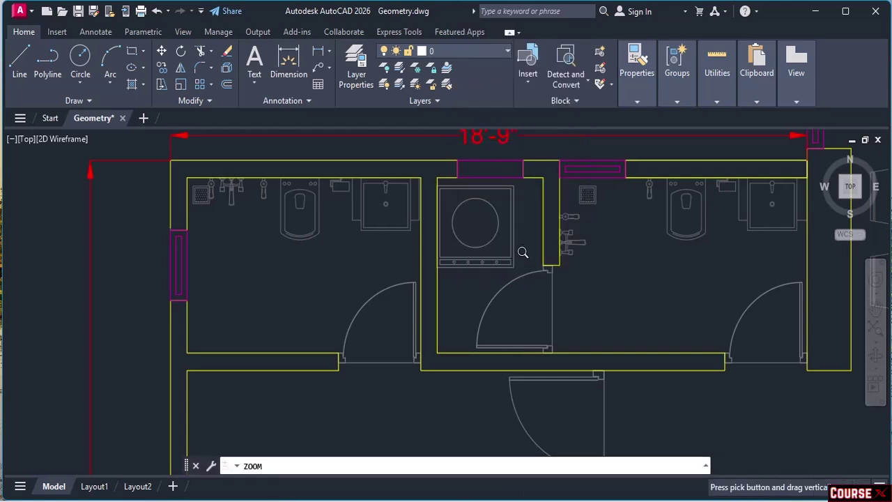
{"action": "left_click_drag", "start_coordinate": [520, 267], "coordinate": [536, 165]}
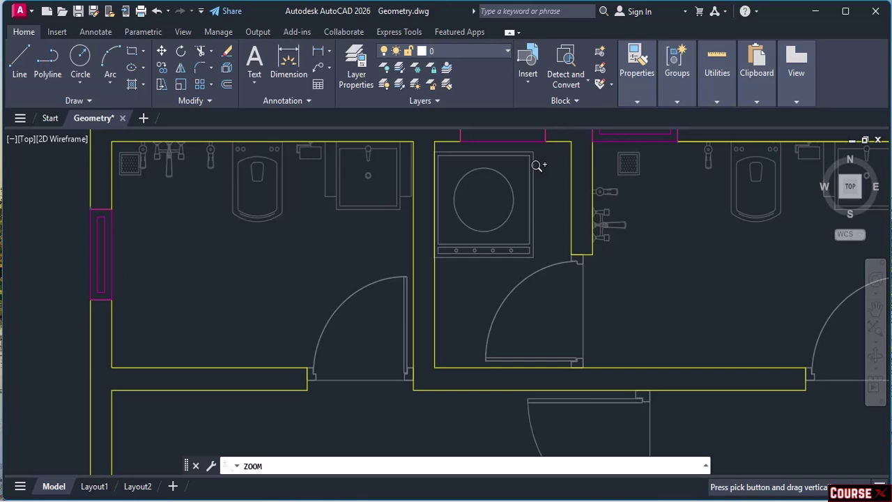
{"action": "mouse_move", "coordinate": [537, 165]}
{"action": "left_mouse_down"}
{"action": "mouse_move", "coordinate": [530, 291]}
{"action": "mouse_move", "coordinate": [514, 355]}
{"action": "mouse_move", "coordinate": [502, 257]}
{"action": "left_mouse_up"}
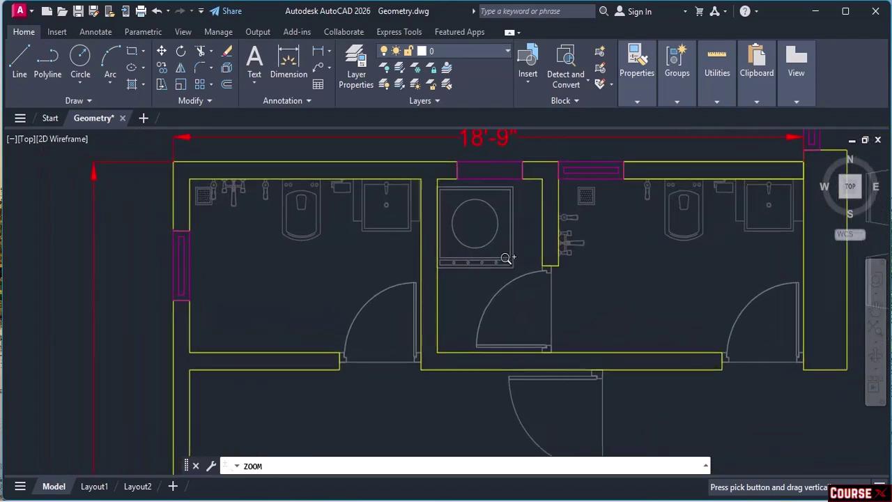
{"action": "right_click", "coordinate": [461, 229]}
{"action": "left_click", "coordinate": [502, 240]}
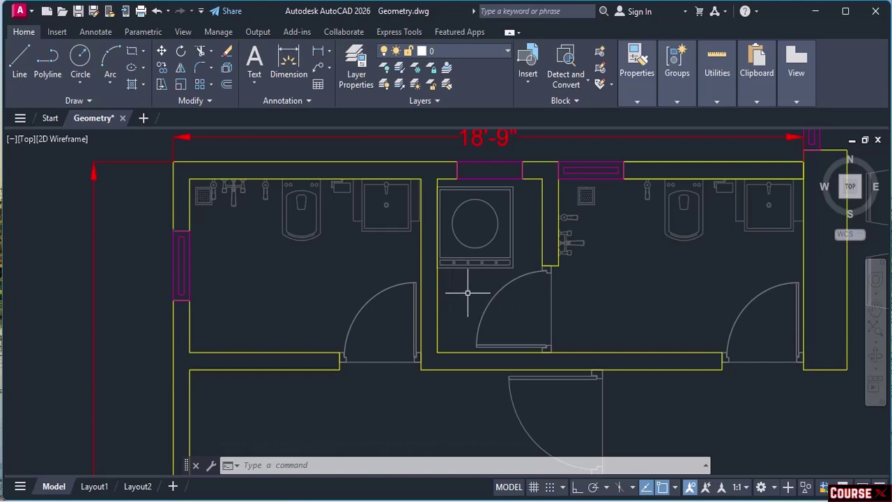
- Shift the view of the floor plan toward the dining table with the real-time Pan command, and exit it
{"action": "right_click", "coordinate": [534, 289]}
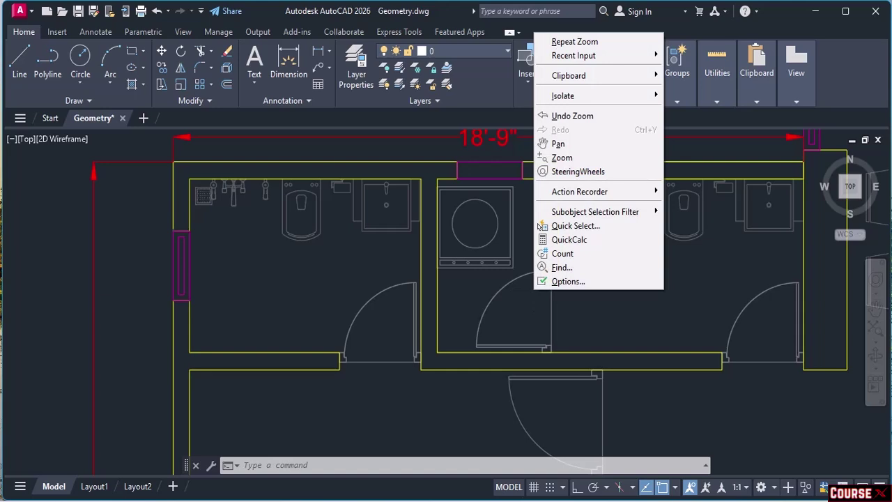
{"action": "left_click", "coordinate": [563, 149]}
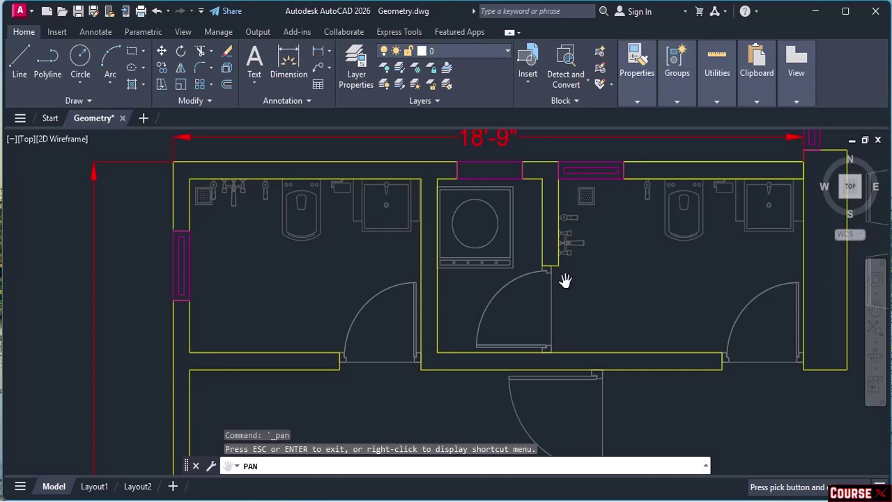
{"action": "mouse_move", "coordinate": [566, 280]}
{"action": "left_mouse_down"}
{"action": "mouse_move", "coordinate": [241, 282]}
{"action": "mouse_move", "coordinate": [379, 285]}
{"action": "mouse_move", "coordinate": [369, 278]}
{"action": "mouse_move", "coordinate": [354, 283]}
{"action": "mouse_move", "coordinate": [498, 303]}
{"action": "mouse_move", "coordinate": [465, 253]}
{"action": "mouse_move", "coordinate": [456, 145]}
{"action": "mouse_move", "coordinate": [420, 321]}
{"action": "mouse_move", "coordinate": [419, 278]}
{"action": "left_mouse_up"}
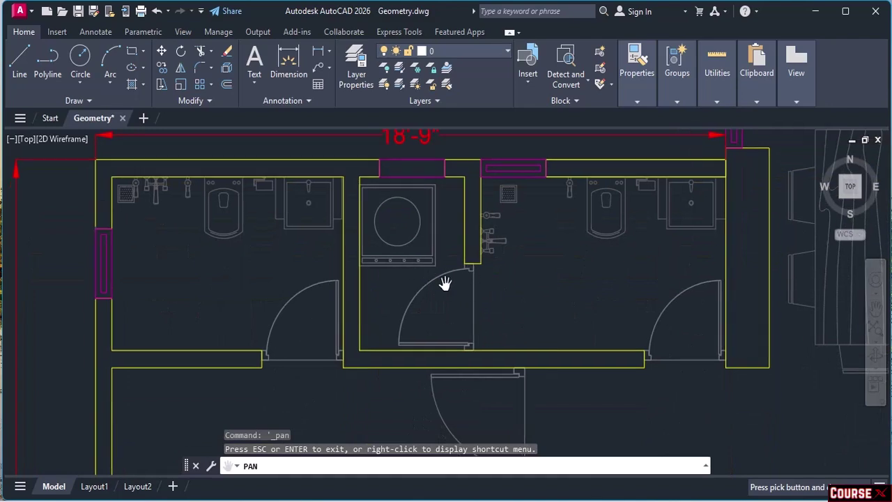
{"action": "right_click", "coordinate": [445, 284]}
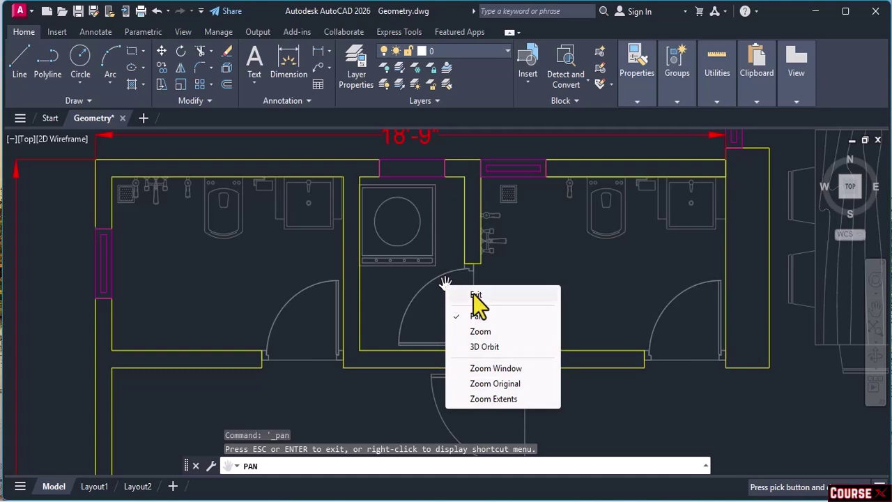
{"action": "left_click", "coordinate": [475, 295]}
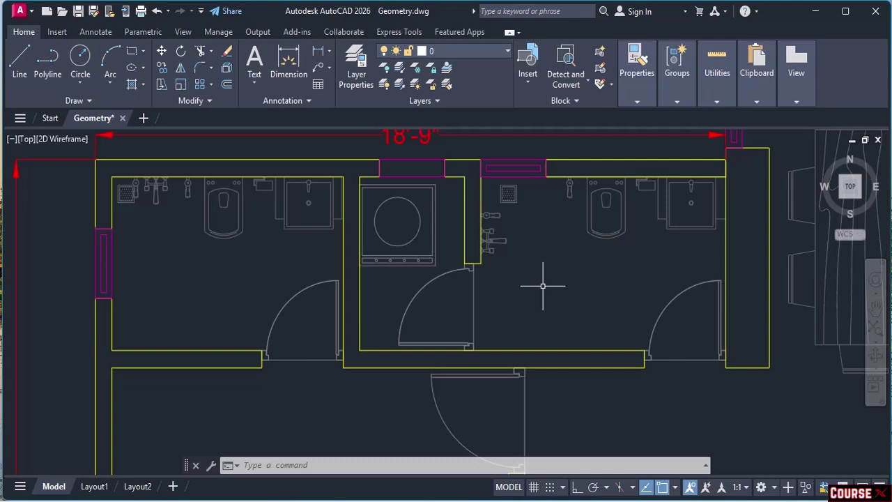
- Zoom in and out at the bathrooms, and pan and zoom out until the whole floor plan is in view
{"action": "scroll", "coordinate": [543, 285], "scroll_direction": "down", "scroll_amount": 2}
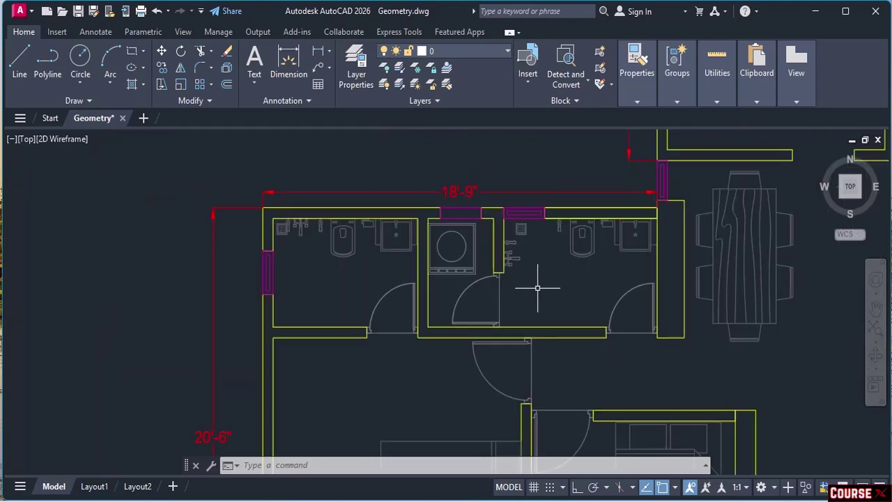
{"action": "scroll", "coordinate": [535, 288], "scroll_direction": "up", "scroll_amount": 4}
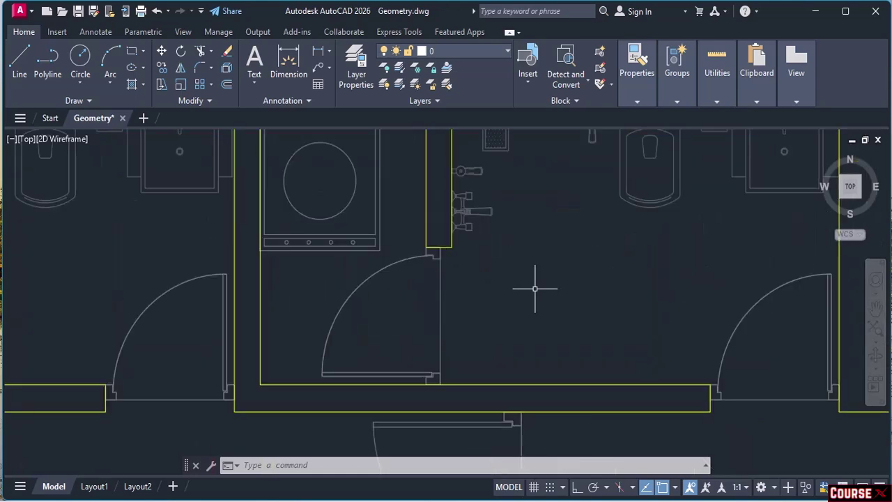
{"action": "scroll", "coordinate": [535, 288], "scroll_direction": "down", "scroll_amount": 5}
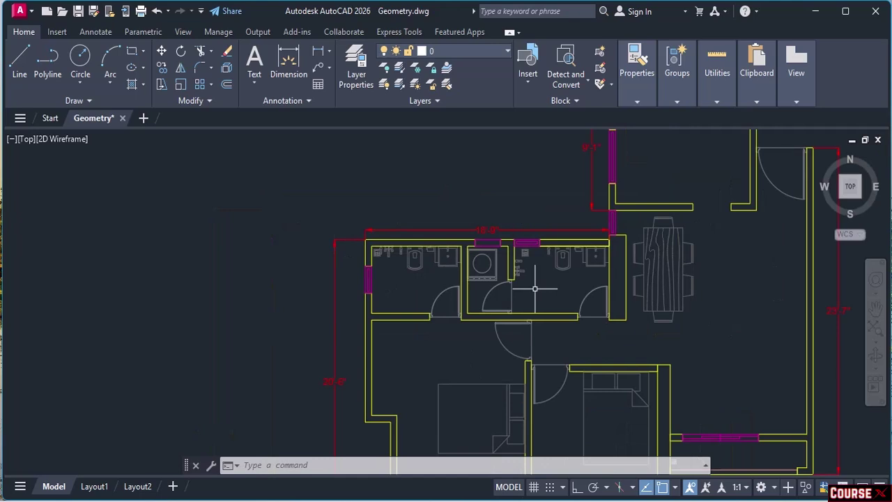
{"action": "mouse_move", "coordinate": [535, 287]}
{"action": "middle_mouse_down"}
{"action": "mouse_move", "coordinate": [478, 277]}
{"action": "mouse_move", "coordinate": [298, 276]}
{"action": "middle_mouse_up"}
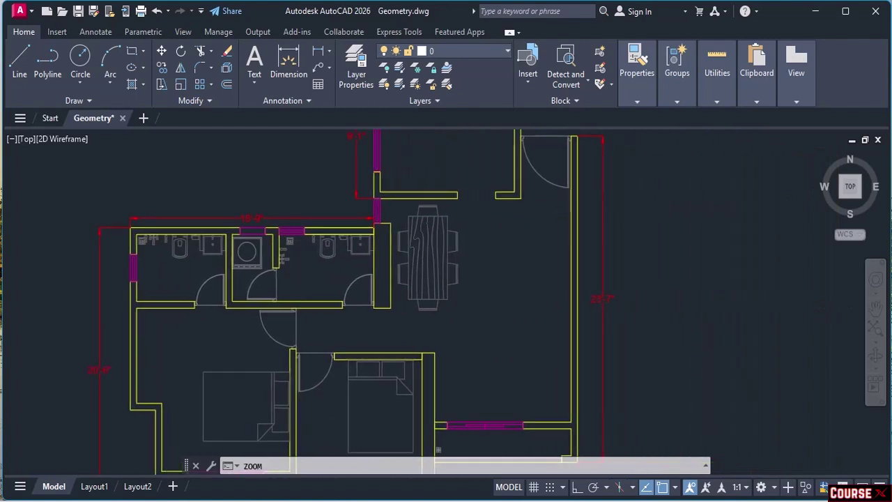
{"action": "middle_click_drag", "start_coordinate": [443, 270], "coordinate": [433, 297]}
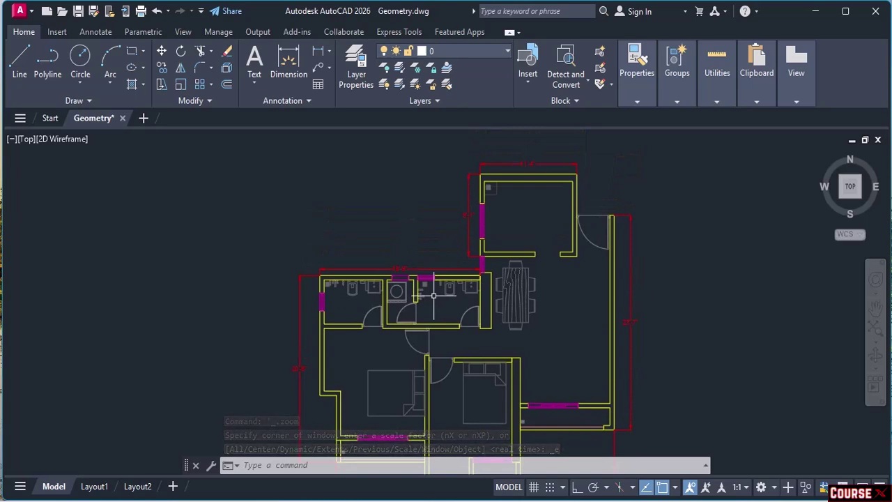
{"action": "middle_click_drag", "start_coordinate": [433, 295], "coordinate": [415, 267]}
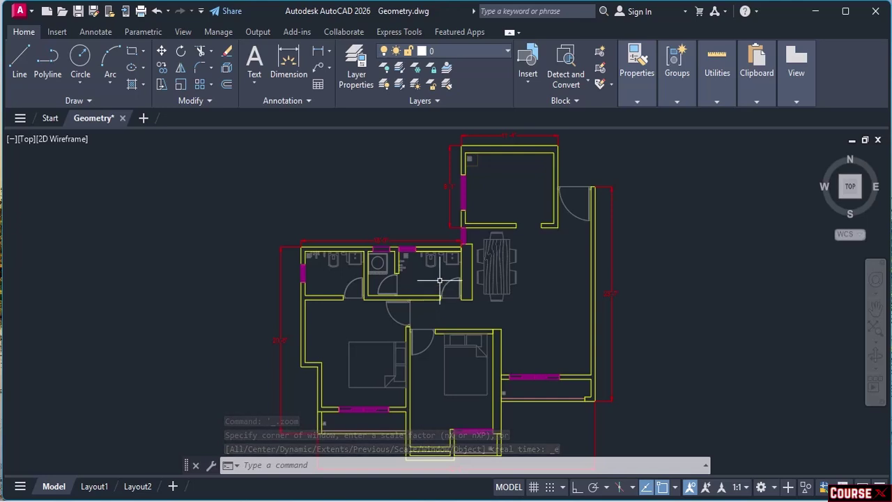
- Examine the available Pan and Zoom commands and the list of zoom options for the floor plan
{"action": "right_click", "coordinate": [524, 259]}
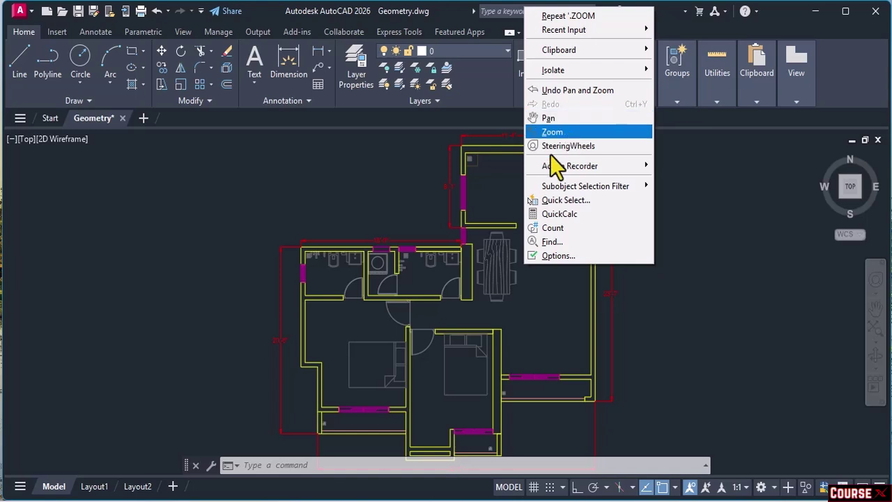
{"action": "left_click", "coordinate": [438, 231]}
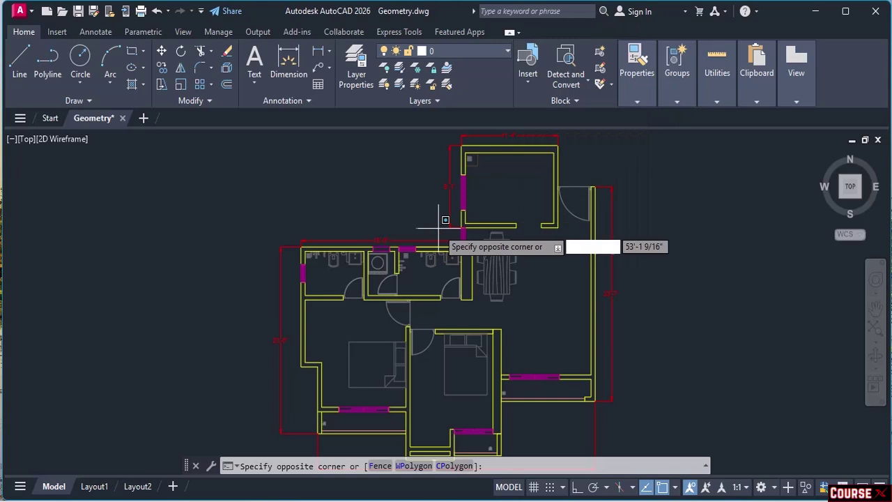
{"action": "left_click", "coordinate": [576, 263]}
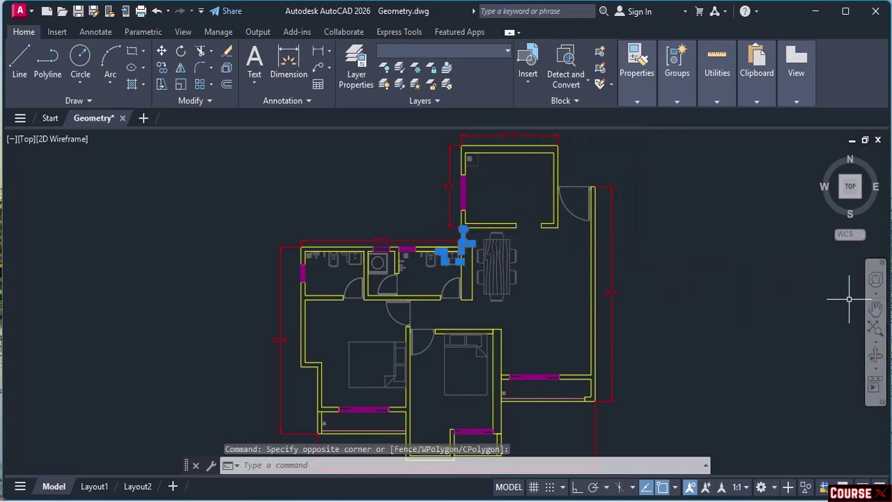
{"action": "left_click", "coordinate": [875, 342]}
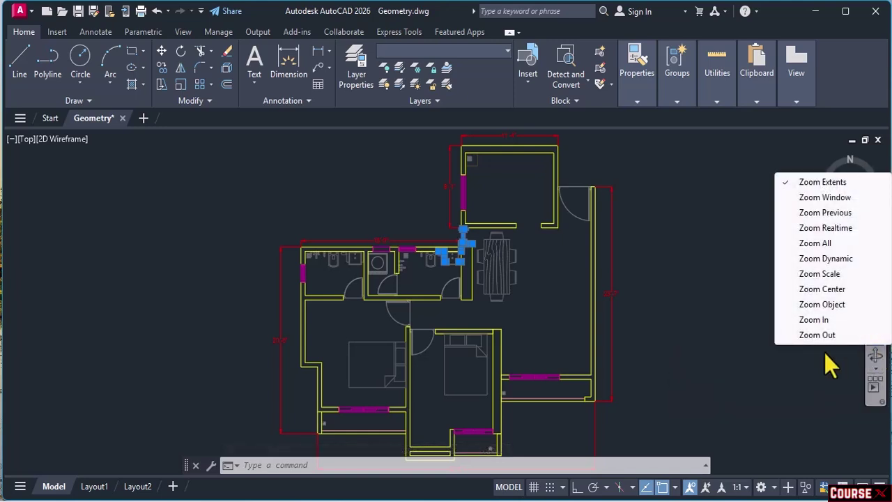
{"action": "left_click", "coordinate": [829, 366]}
{"action": "left_click", "coordinate": [865, 322]}
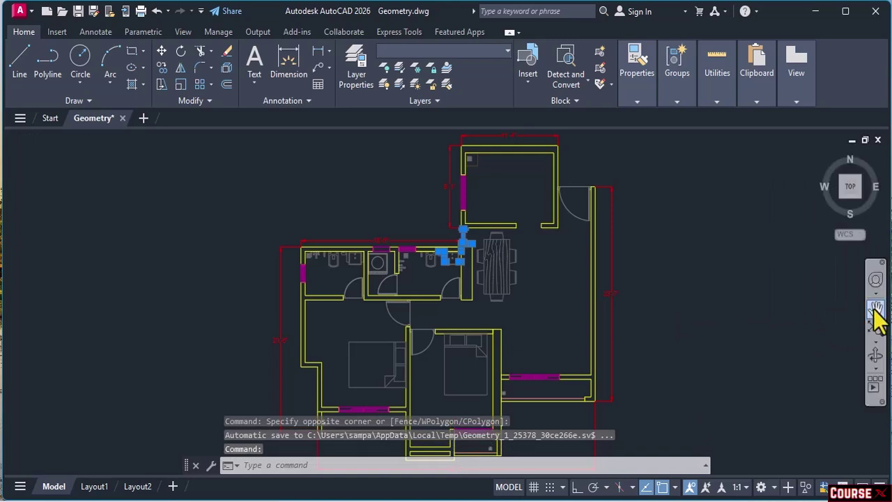
- Shift the floor plan westward in the view with the Pan tool, and exit the command
{"action": "left_click", "coordinate": [877, 310]}
{"action": "left_click_drag", "start_coordinate": [763, 295], "coordinate": [683, 291]}
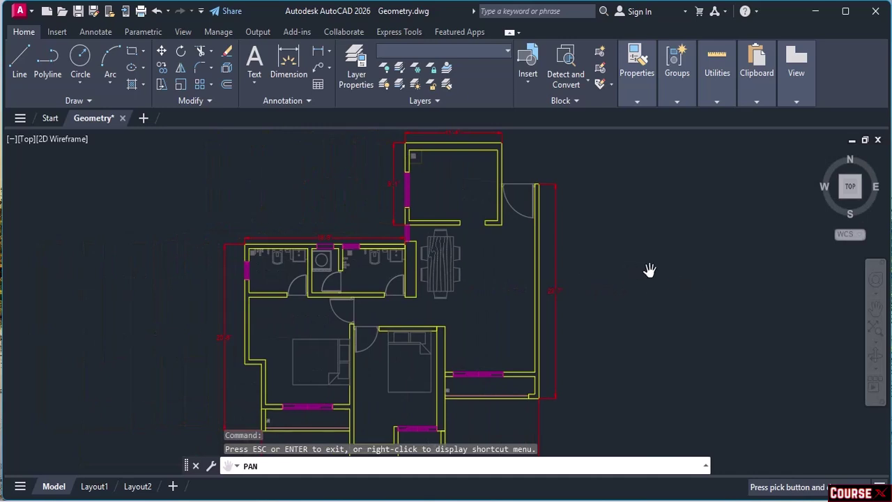
{"action": "right_click", "coordinate": [610, 266]}
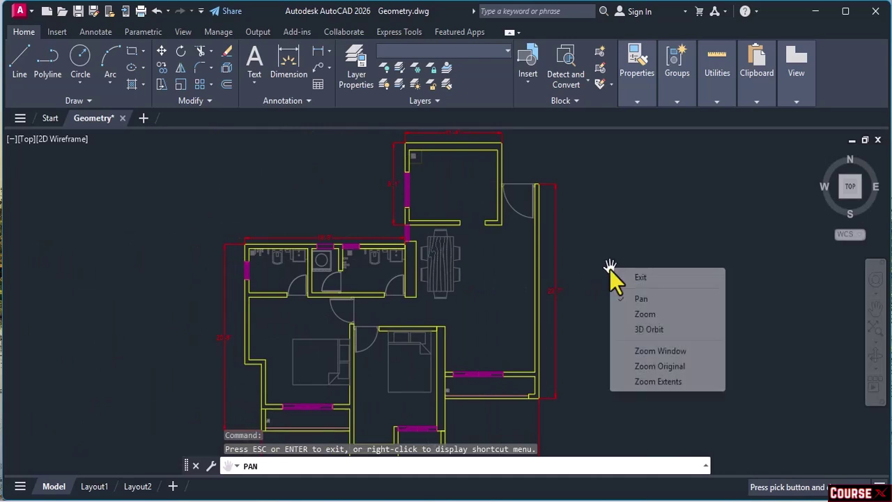
{"action": "left_click", "coordinate": [667, 279]}
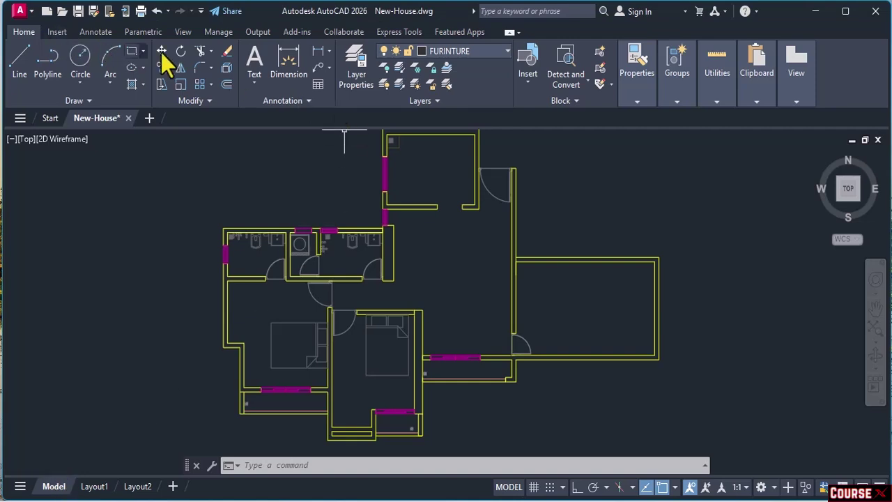
- Choose FURINTURE as the current layer in the New-House drawing
{"action": "left_click", "coordinate": [475, 54]}
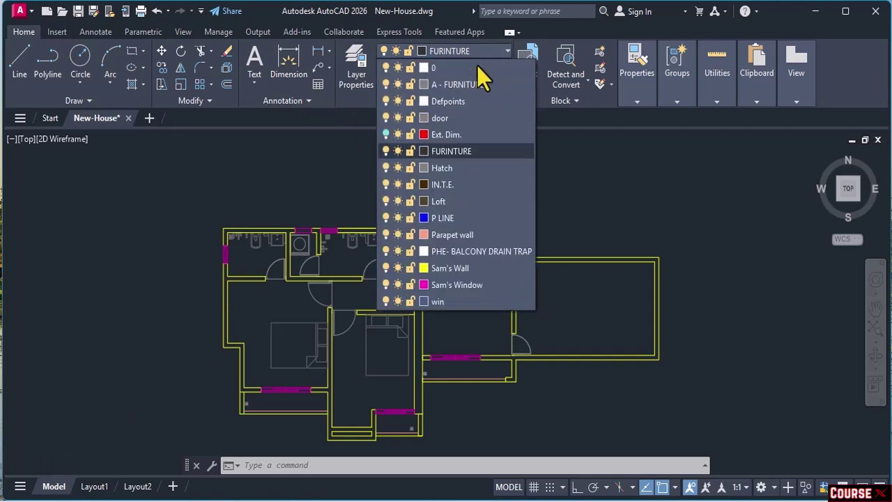
{"action": "left_click", "coordinate": [480, 151]}
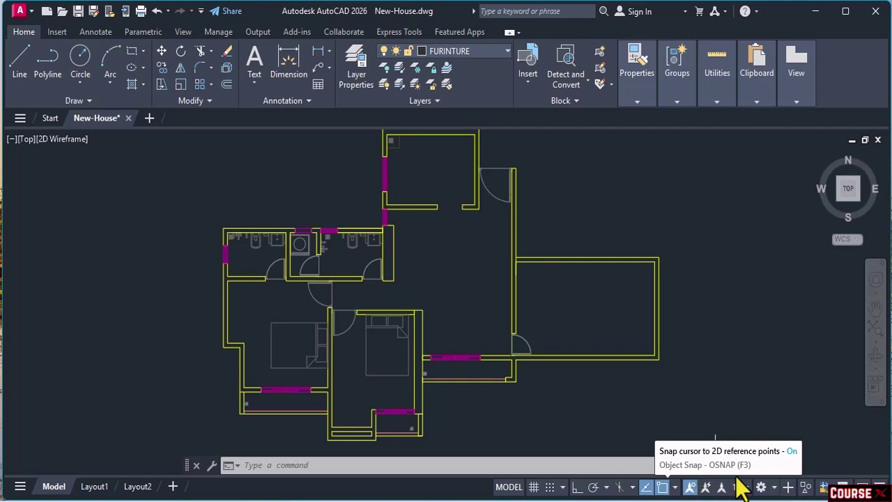
- Switch object snap off and back on, and examine the list of available snap modes
{"action": "left_click", "coordinate": [664, 487]}
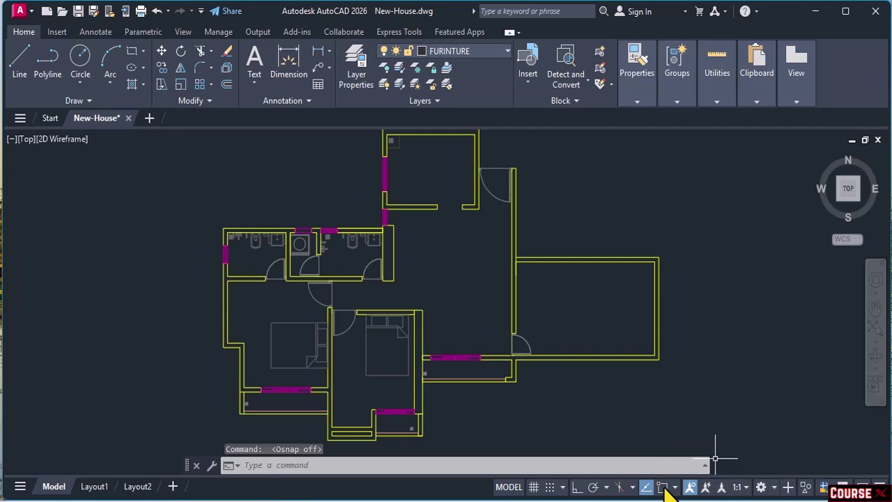
{"action": "left_click", "coordinate": [664, 488]}
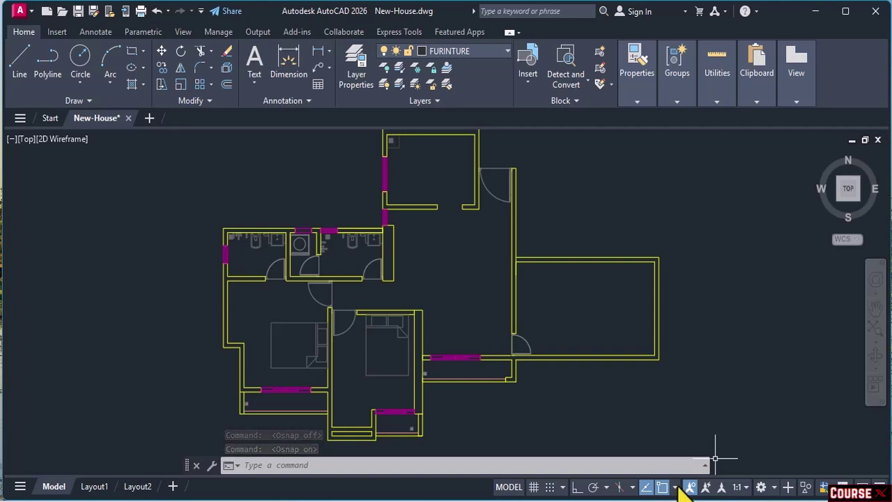
{"action": "left_click", "coordinate": [676, 487]}
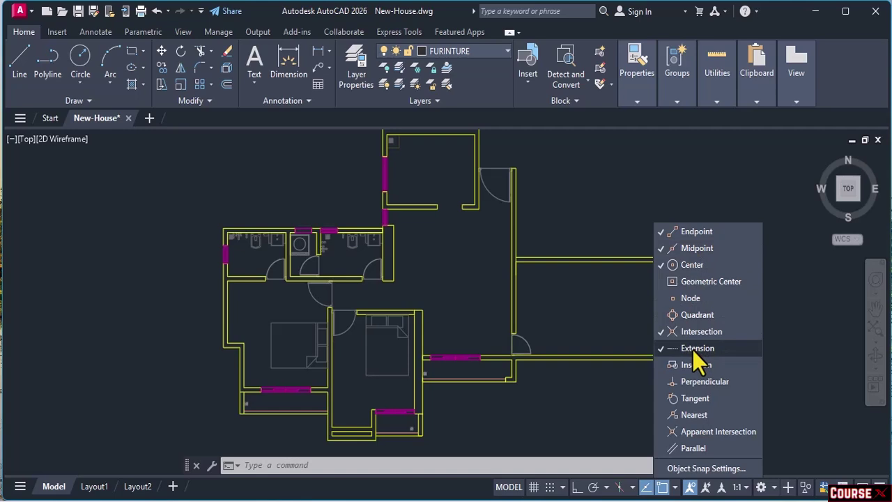
{"action": "left_click", "coordinate": [672, 490]}
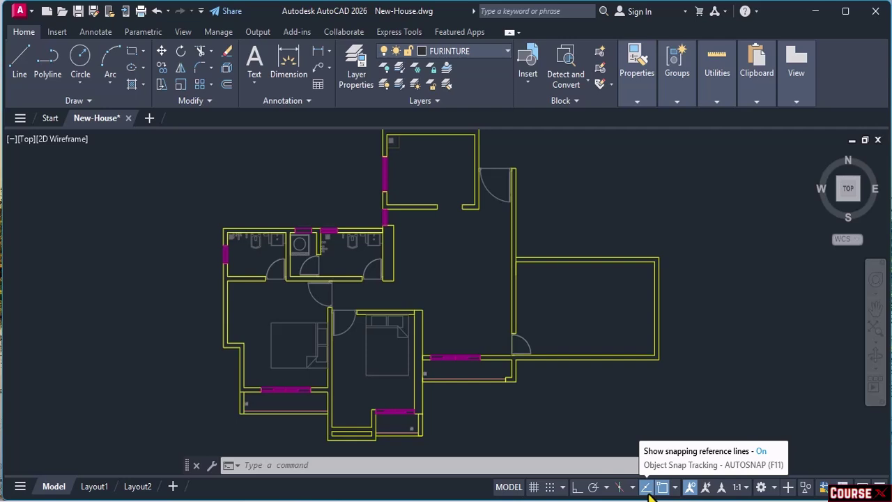
- Turn on polar tracking and examine its list of angle increments
{"action": "left_click", "coordinate": [595, 487]}
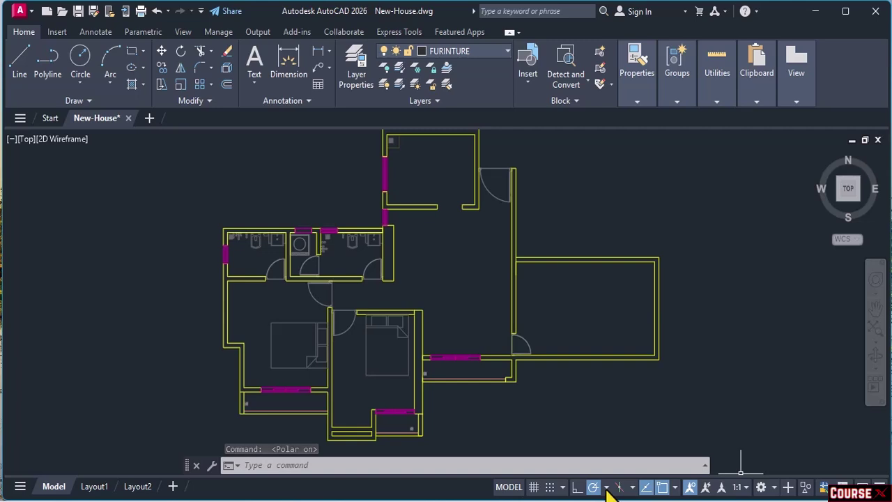
{"action": "left_click", "coordinate": [606, 488]}
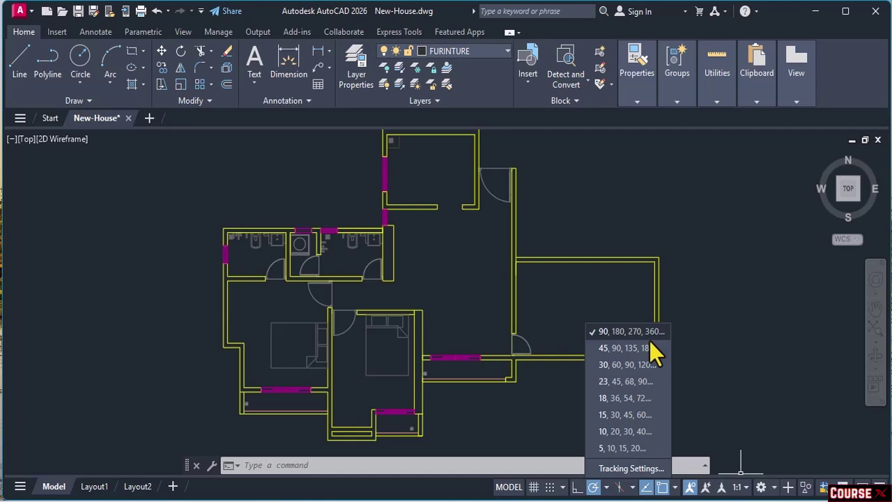
{"action": "left_click", "coordinate": [593, 491]}
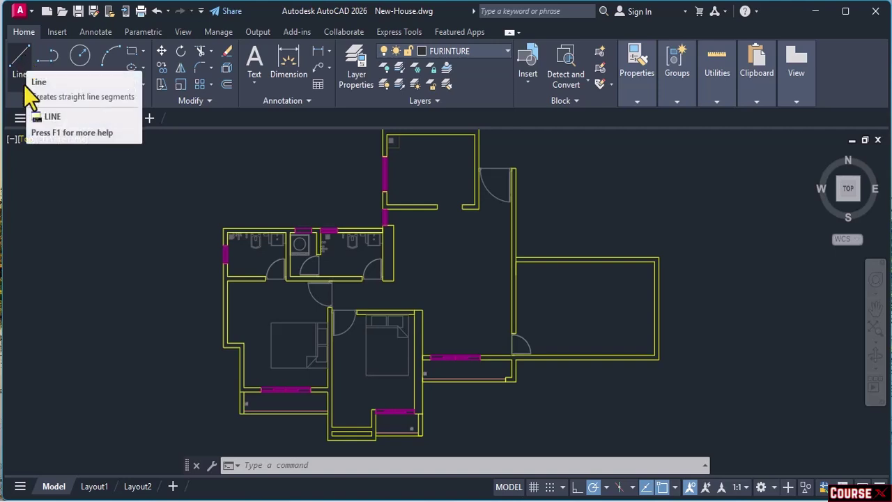
- Draw a rectangle 8' wide and 4'6" high inside the large empty room on the house's east side
{"action": "left_click", "coordinate": [142, 55]}
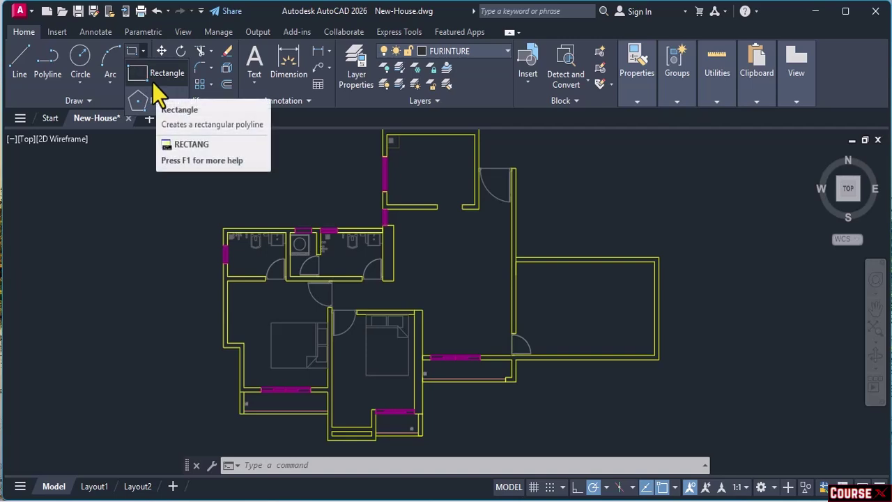
{"action": "left_click", "coordinate": [153, 82]}
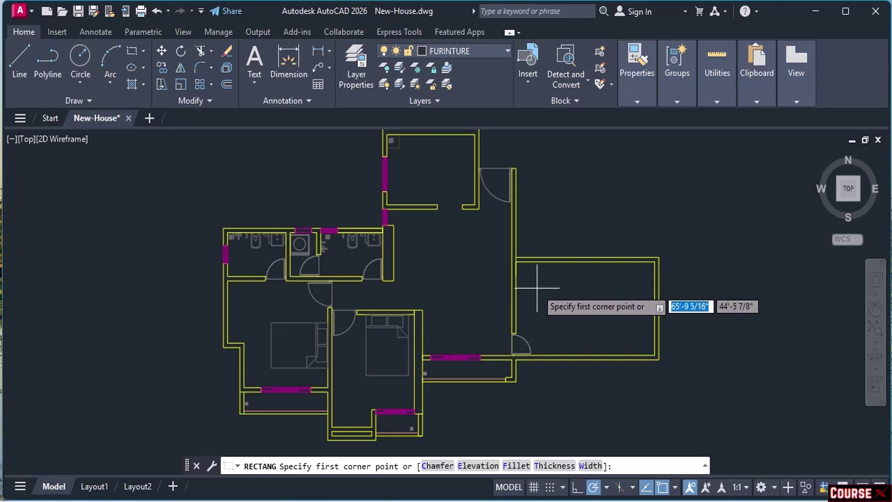
{"action": "left_click", "coordinate": [537, 286]}
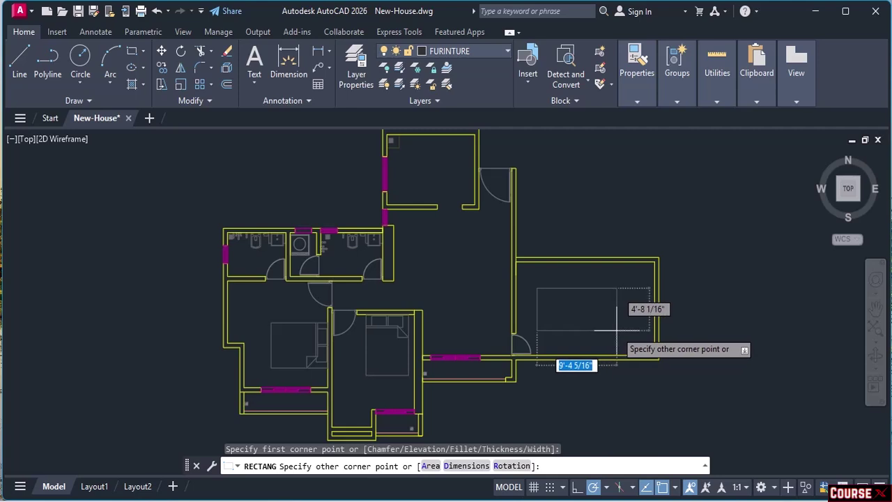
{"action": "type", "text": "8"}
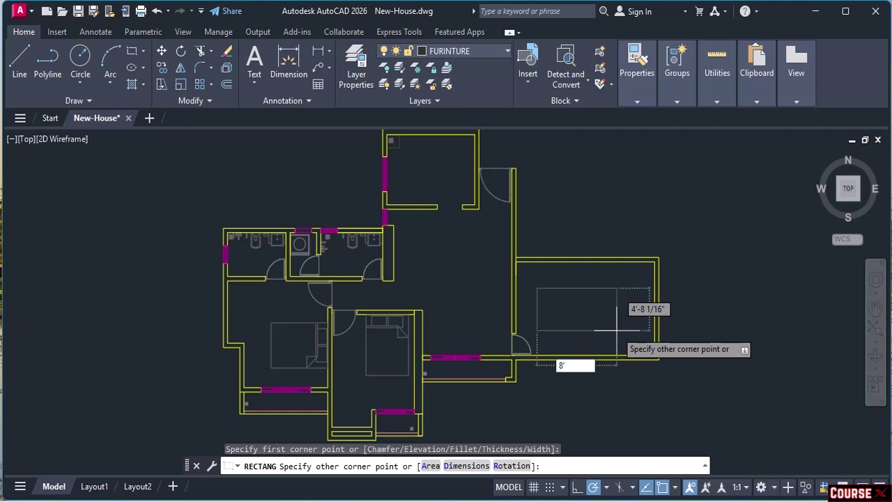
{"action": "key", "text": "Tab"}
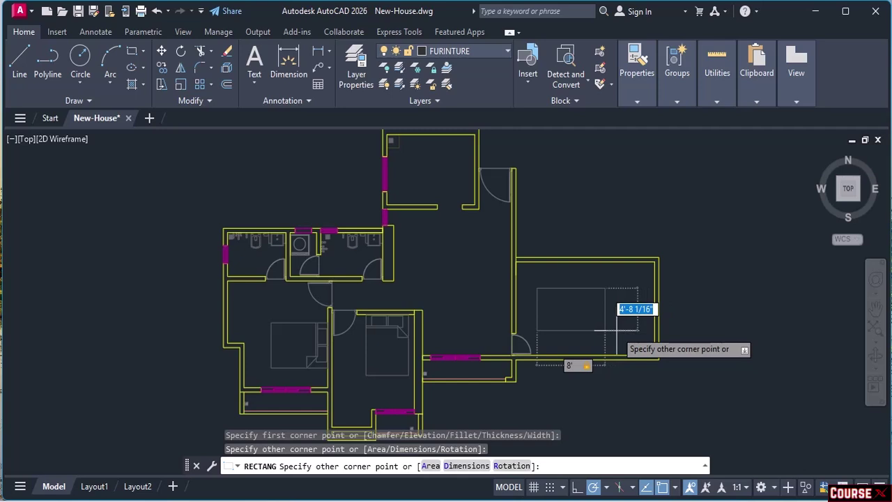
{"action": "type", "text": "4'6"}
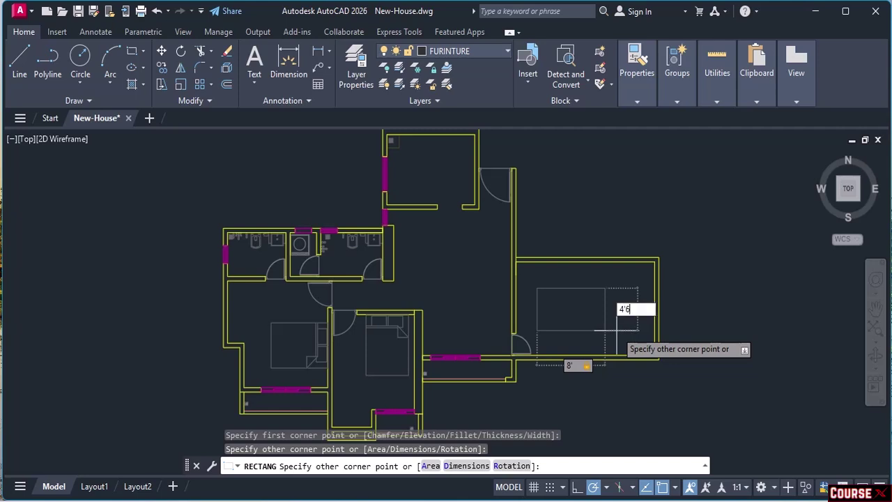
{"action": "type", "text": "\""}
{"action": "key", "text": "Return"}
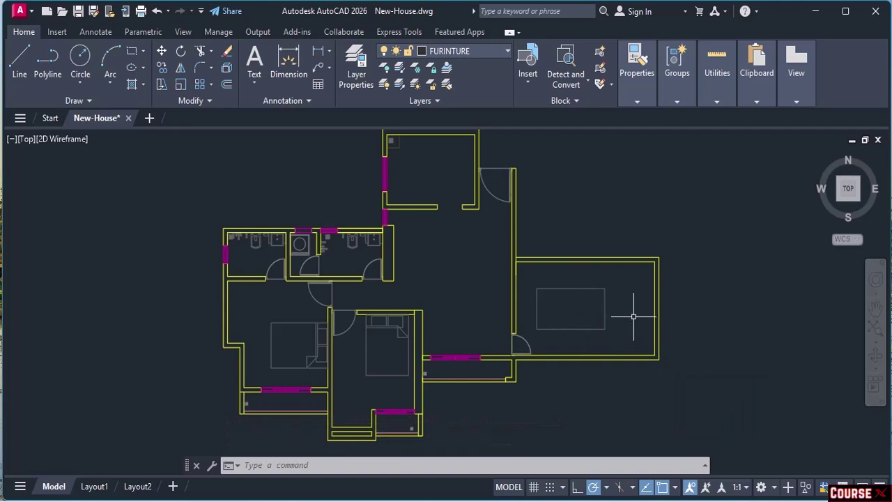
- Move the new rectangle in the east room horizontally about 1'11" to the east, using its southeast corner as base point
{"action": "type", "text": "mo"}
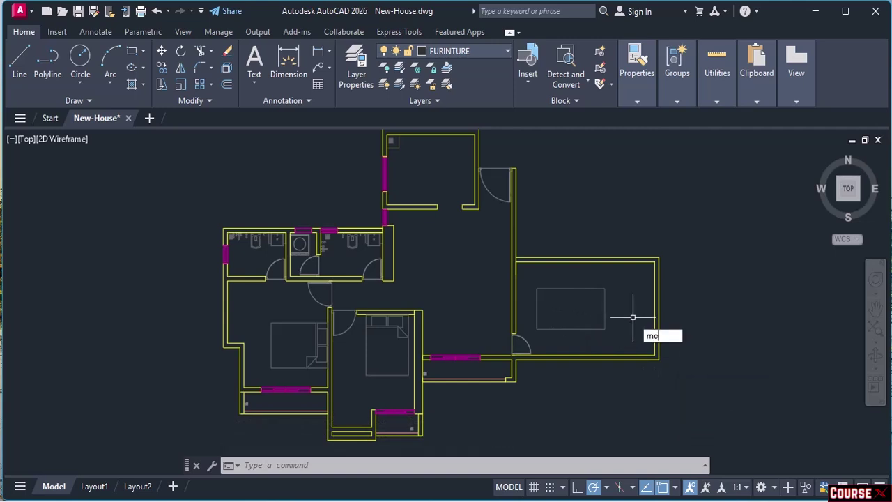
{"action": "type", "text": "ve"}
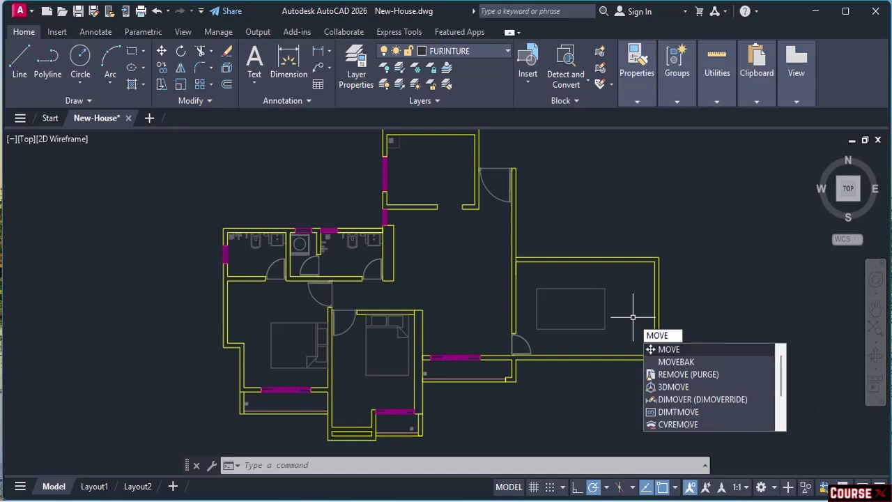
{"action": "key", "text": "Return"}
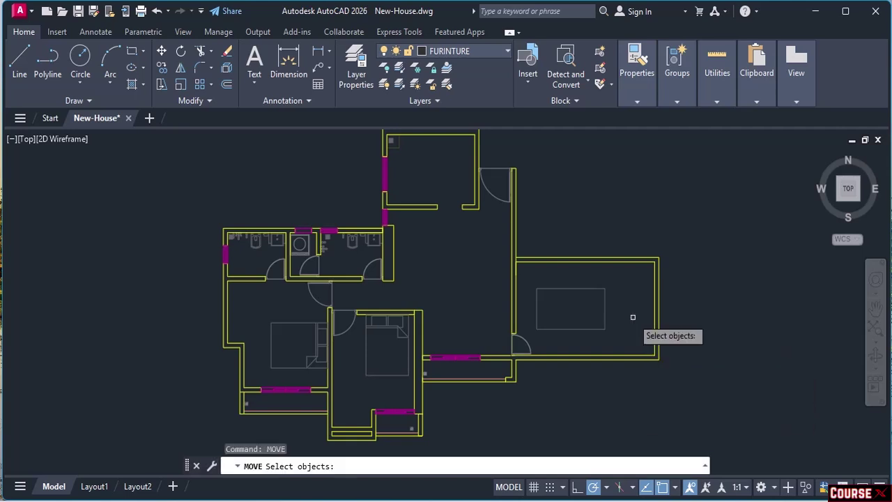
{"action": "left_click", "coordinate": [578, 330]}
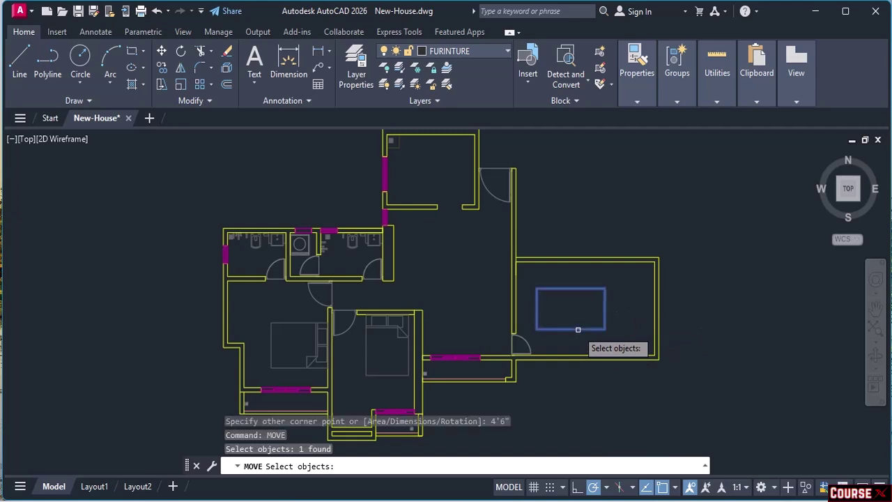
{"action": "key", "text": "Return"}
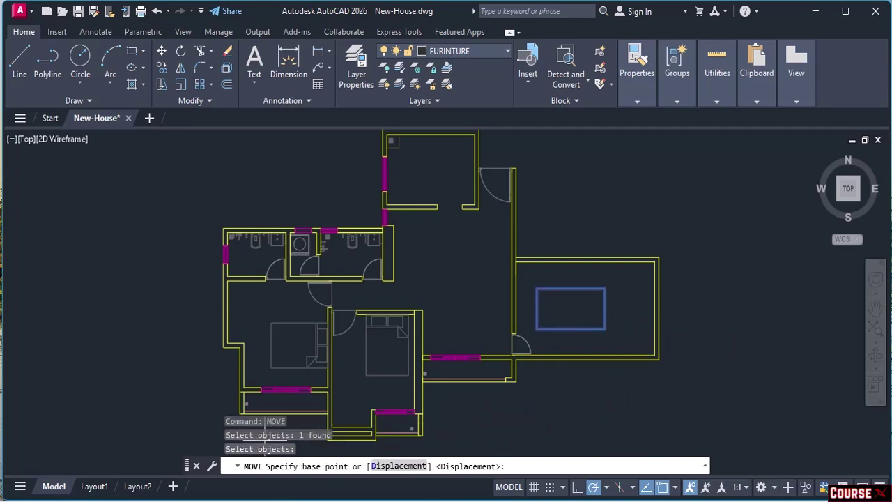
{"action": "left_click", "coordinate": [604, 329]}
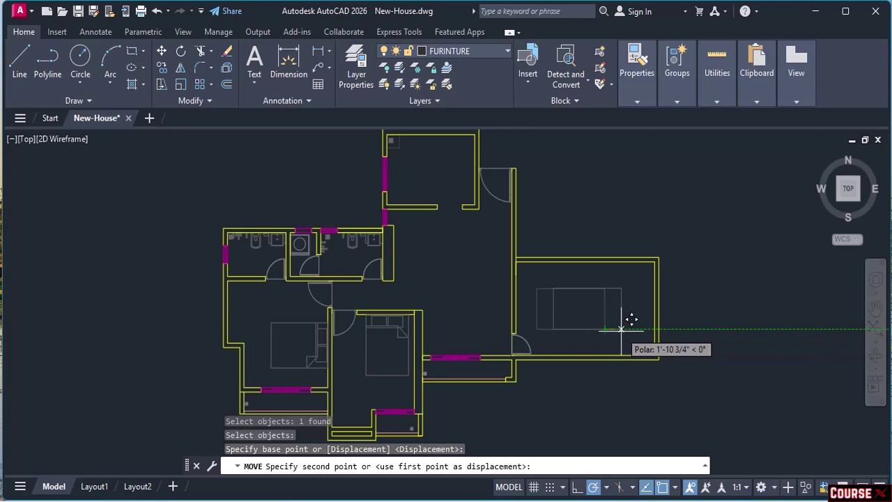
{"action": "left_click", "coordinate": [621, 329]}
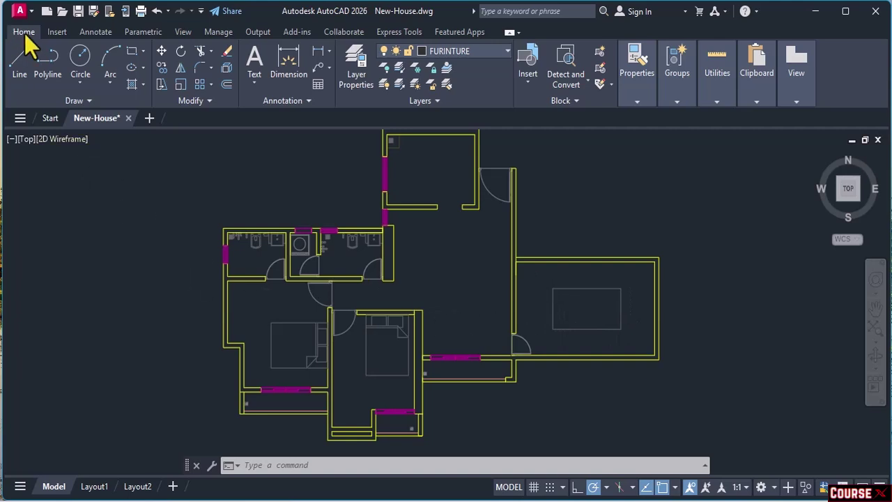
- Draw a Start, Center, End arc on the rectangle's east side, from its southeast to its northeast corner, centred on that side's midpoint
{"action": "left_click", "coordinate": [110, 84]}
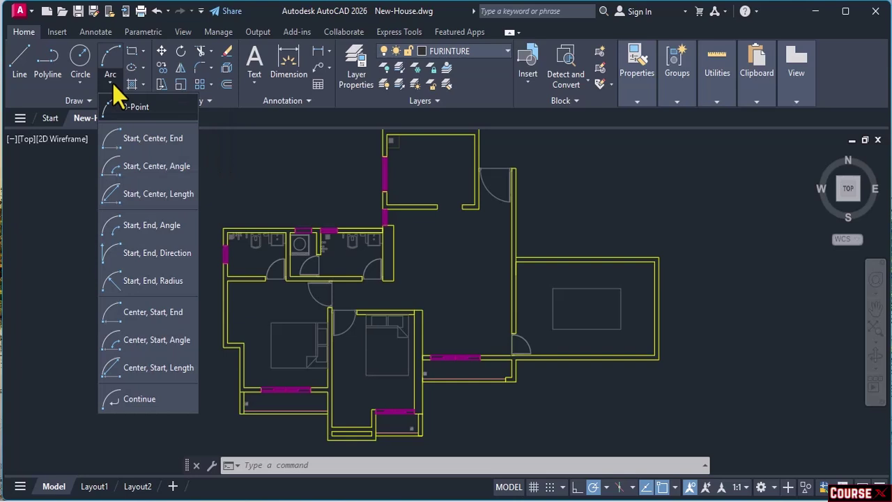
{"action": "left_click", "coordinate": [136, 146]}
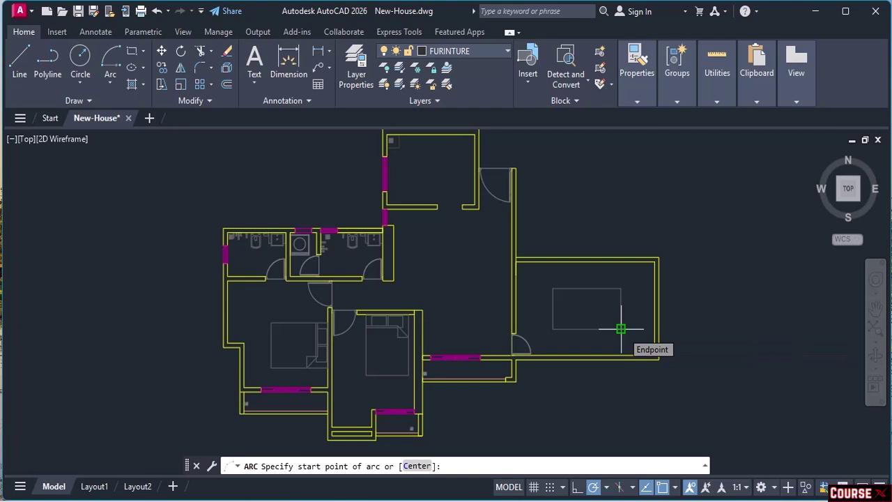
{"action": "left_click", "coordinate": [621, 329]}
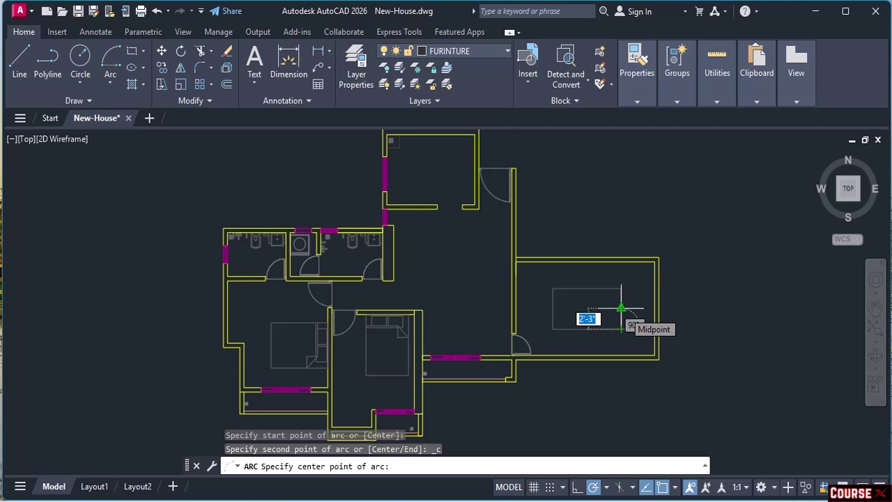
{"action": "left_click", "coordinate": [621, 308]}
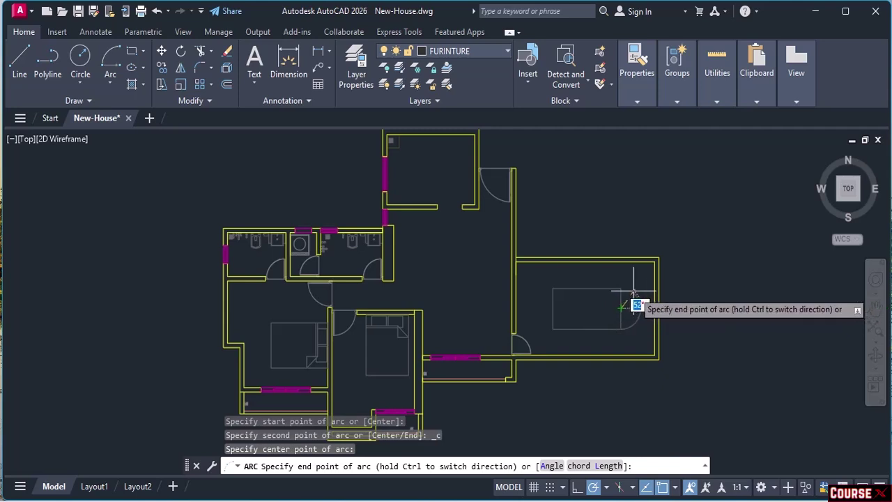
{"action": "scroll", "coordinate": [642, 315], "scroll_direction": "up", "scroll_amount": 2}
{"action": "scroll", "coordinate": [640, 315], "scroll_direction": "up", "scroll_amount": 2}
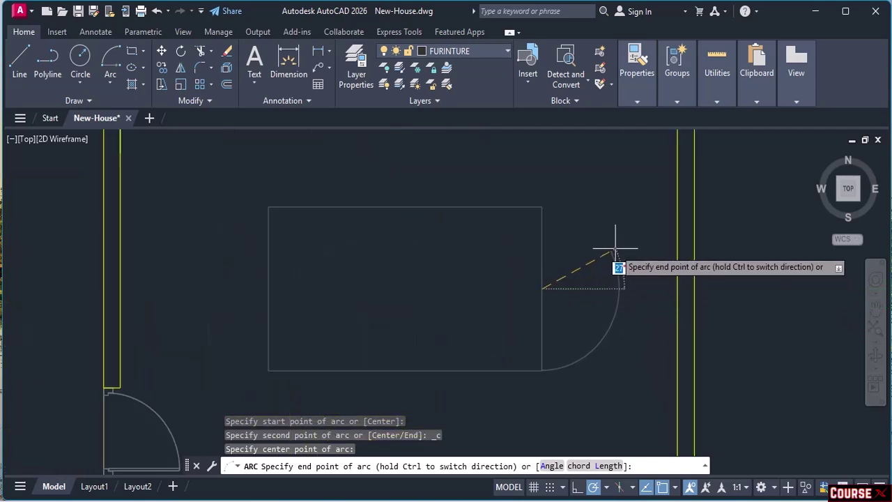
{"action": "left_click", "coordinate": [538, 207]}
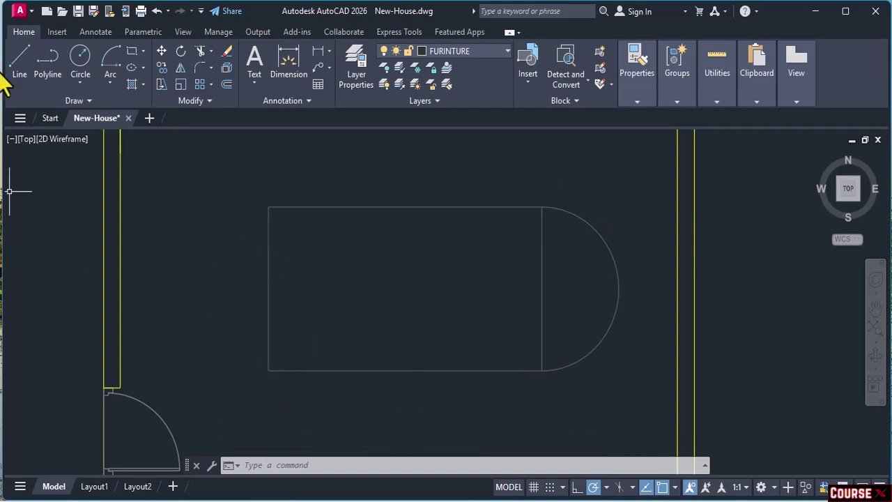
- Draw a Start, Center, End arc bulging west from the rectangle's northwest to southwest corner, centred on the west side's midpoint
{"action": "left_click", "coordinate": [23, 32]}
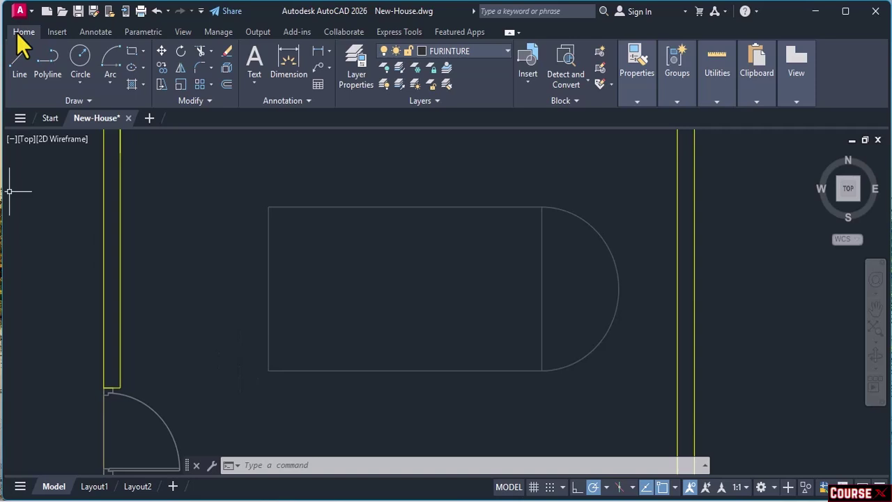
{"action": "left_click", "coordinate": [107, 84]}
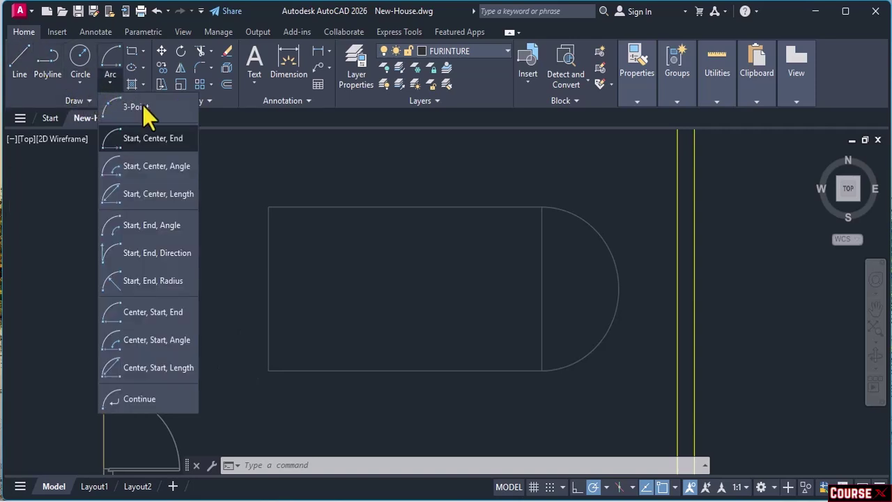
{"action": "left_click", "coordinate": [161, 142]}
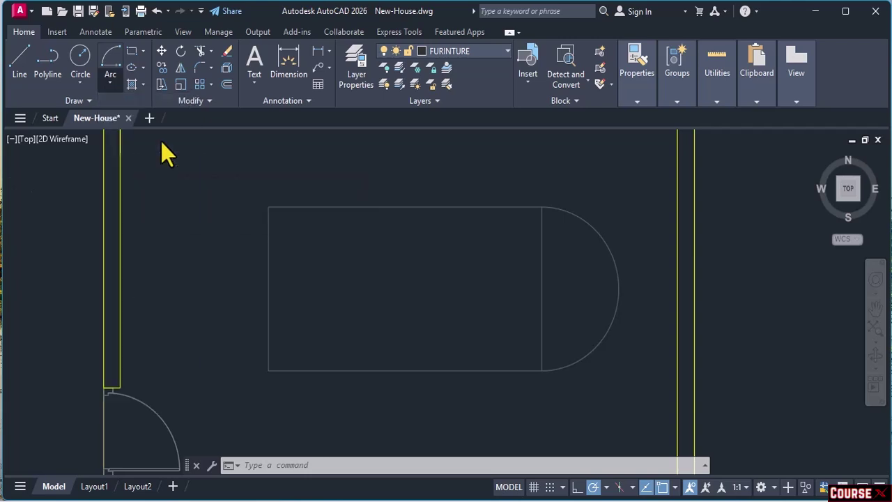
{"action": "left_click", "coordinate": [268, 207]}
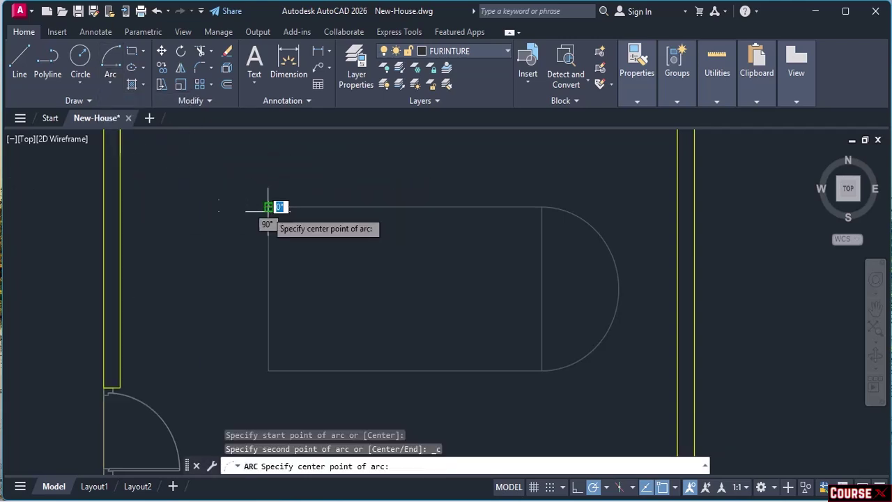
{"action": "left_click", "coordinate": [268, 289]}
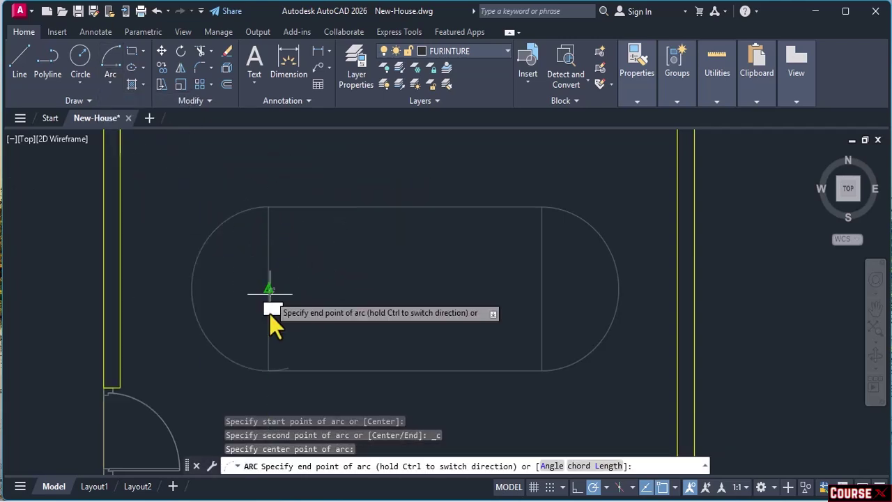
{"action": "left_click", "coordinate": [268, 370]}
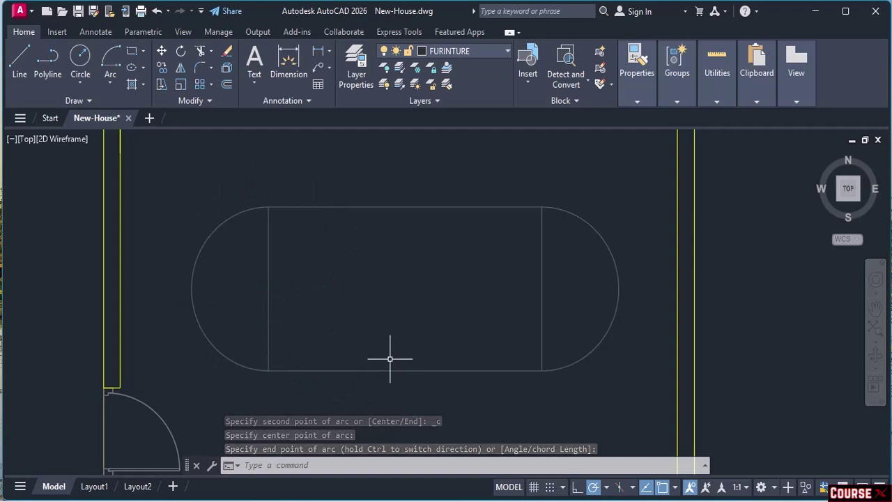
- Draw a circle with a 1.75' radius at the centre of the rectangle, aligned with its side midpoints
{"action": "scroll", "coordinate": [392, 356], "scroll_direction": "down", "scroll_amount": 2}
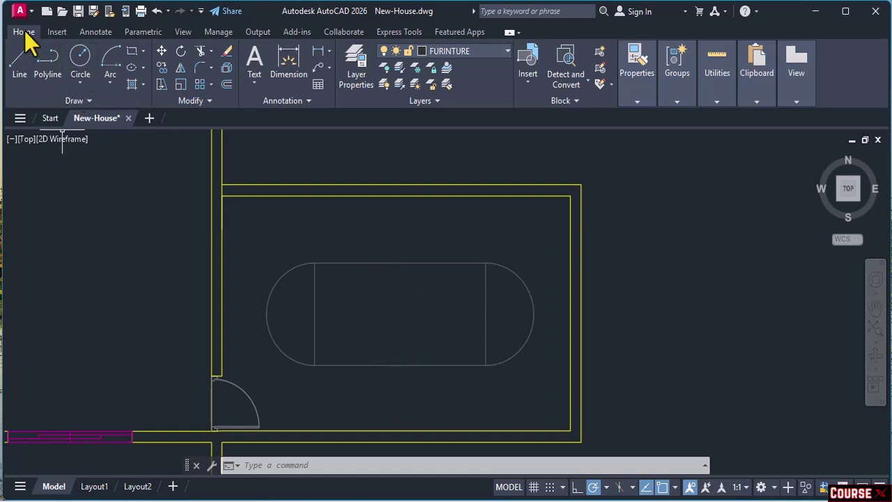
{"action": "left_click", "coordinate": [78, 82]}
{"action": "left_click", "coordinate": [99, 109]}
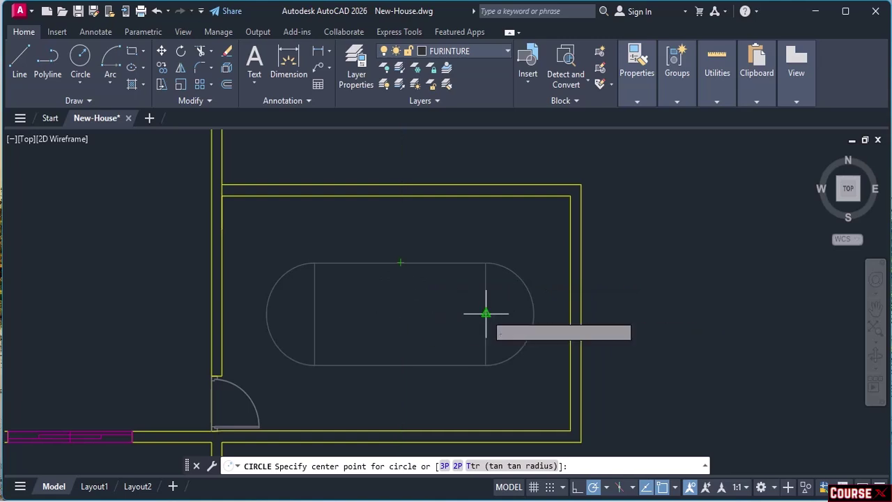
{"action": "left_click", "coordinate": [401, 314]}
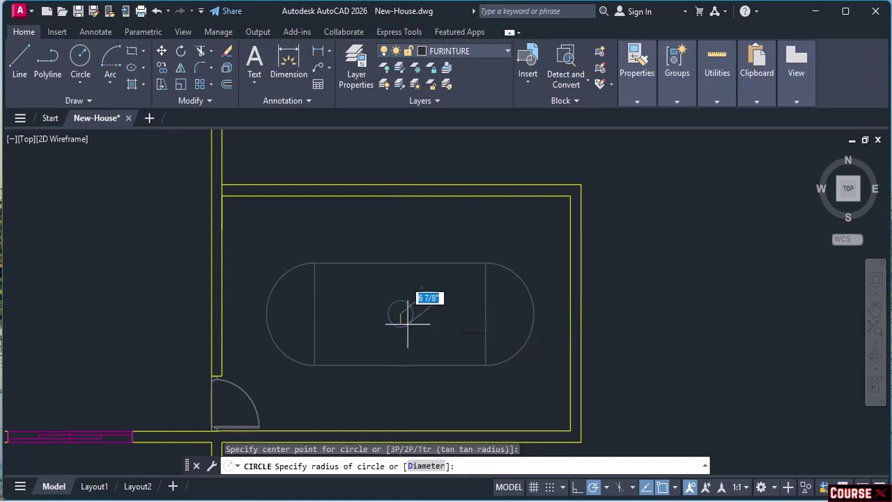
{"action": "type", "text": "1"}
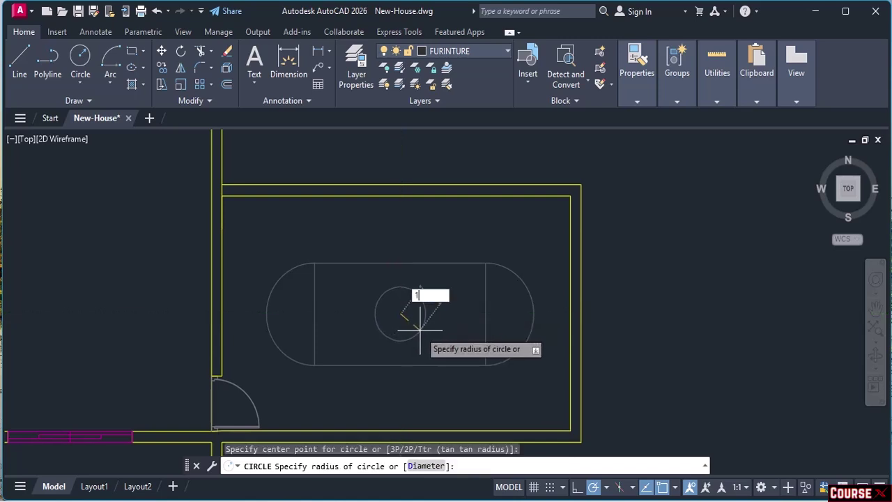
{"action": "type", "text": ".75'"}
{"action": "key", "text": "Return"}
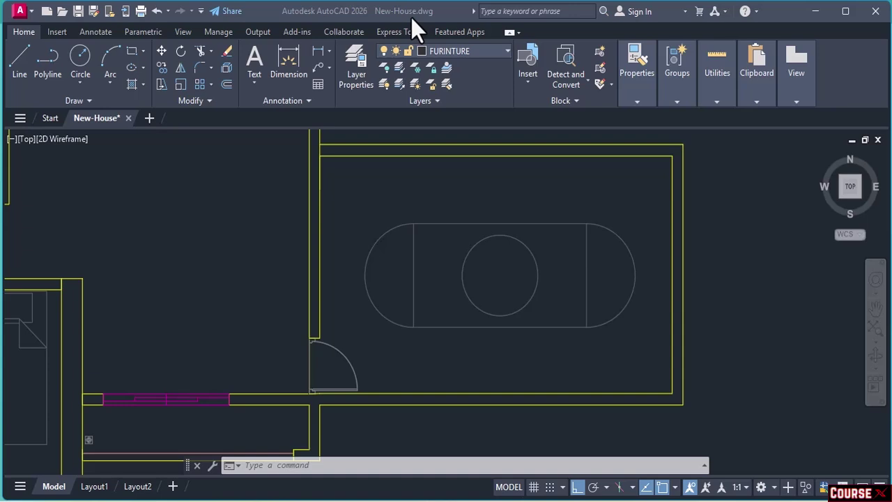
- Turn on polar tracking and check its angle increment list for the 90, 180, 270, 360 setting
{"action": "middle_click", "coordinate": [432, 202]}
{"action": "middle_click", "coordinate": [433, 202]}
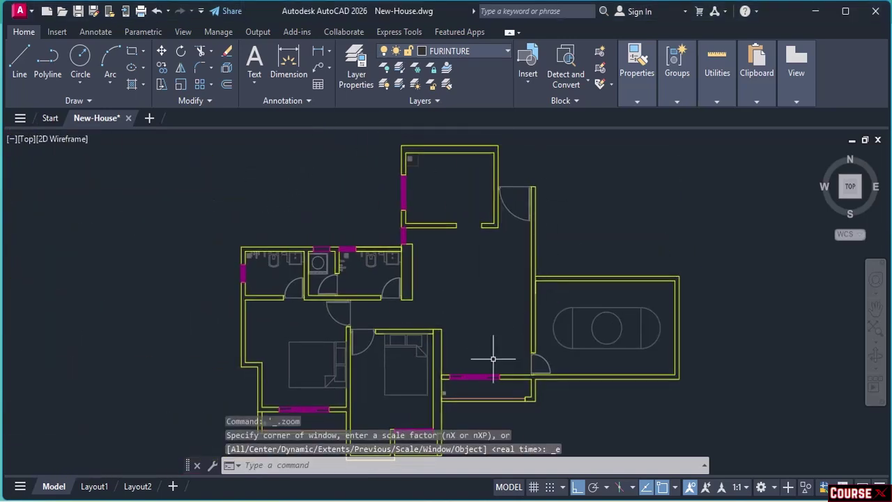
{"action": "mouse_move", "coordinate": [403, 248]}
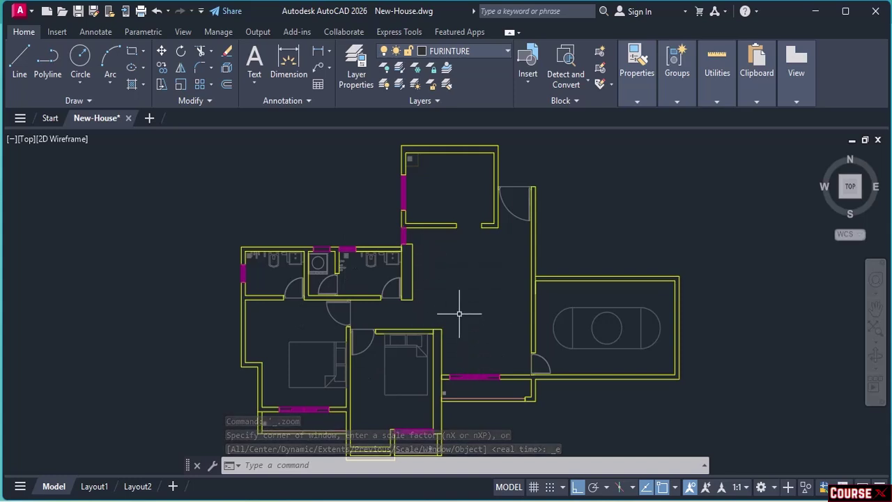
{"action": "scroll", "coordinate": [450, 294], "scroll_direction": "up", "scroll_amount": 2}
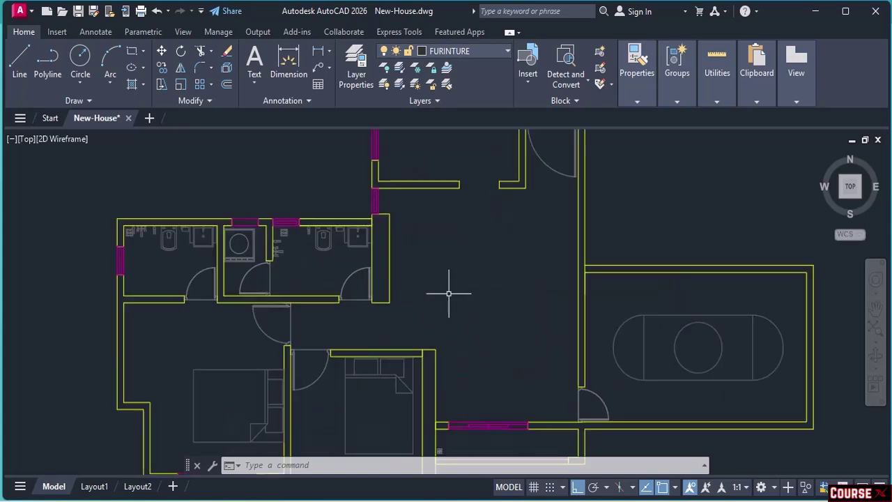
{"action": "scroll", "coordinate": [449, 294], "scroll_direction": "up", "scroll_amount": 2}
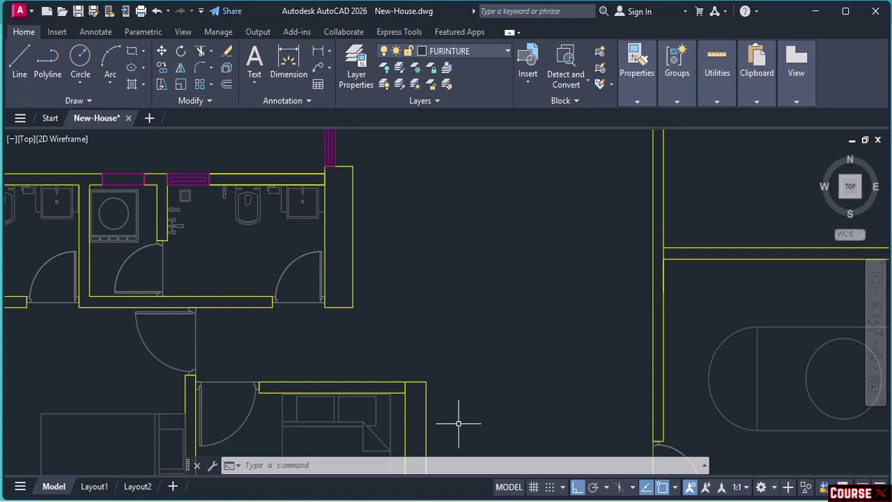
{"action": "left_click", "coordinate": [594, 487]}
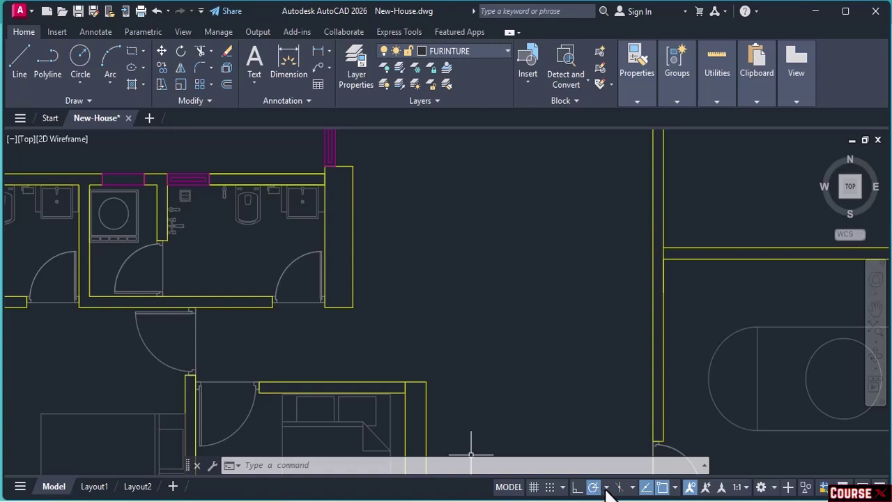
{"action": "left_click", "coordinate": [607, 487]}
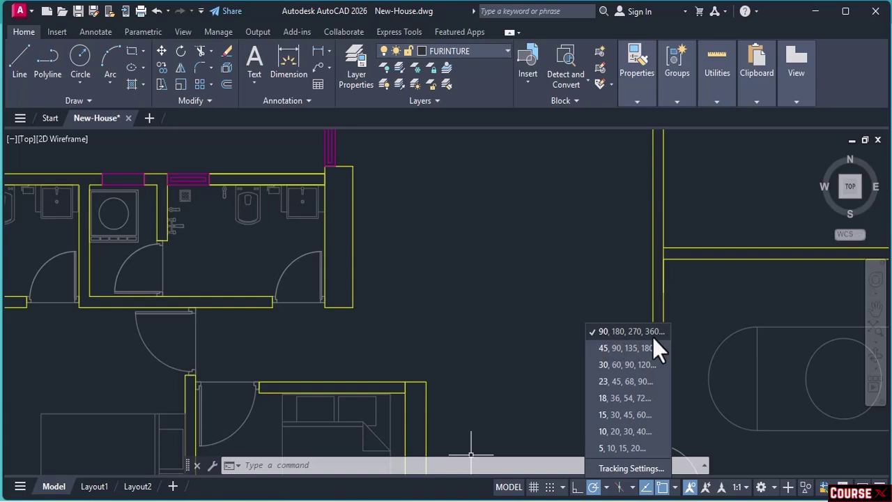
{"action": "left_click", "coordinate": [603, 488]}
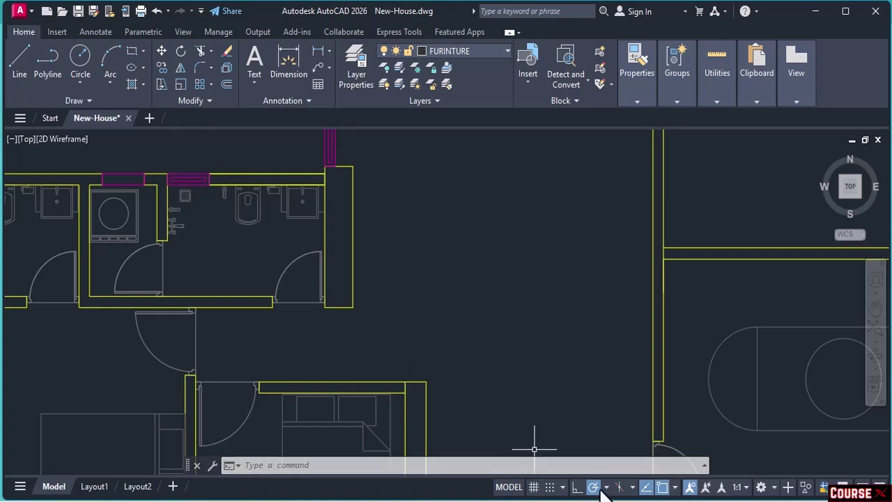
- Draw a closed square of 4' lines in the open area east of the bathroom wall, starting from its southwest corner with polar tracking
{"action": "left_click", "coordinate": [14, 56]}
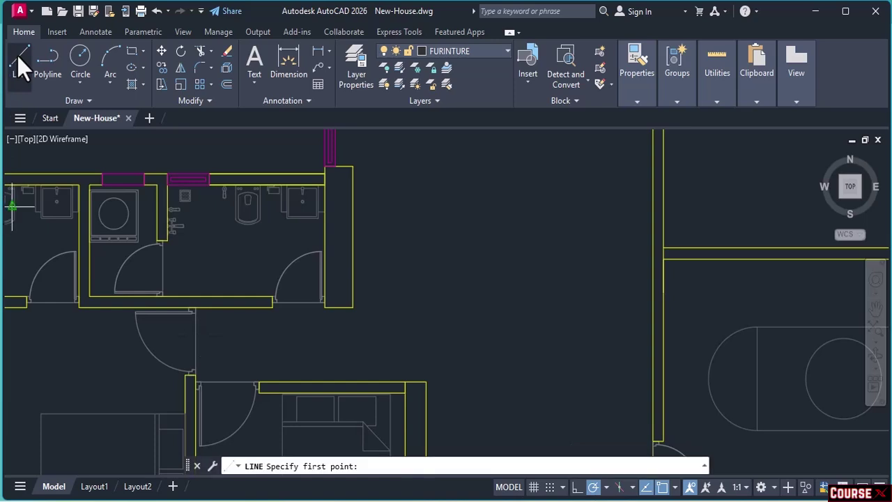
{"action": "left_click", "coordinate": [390, 281]}
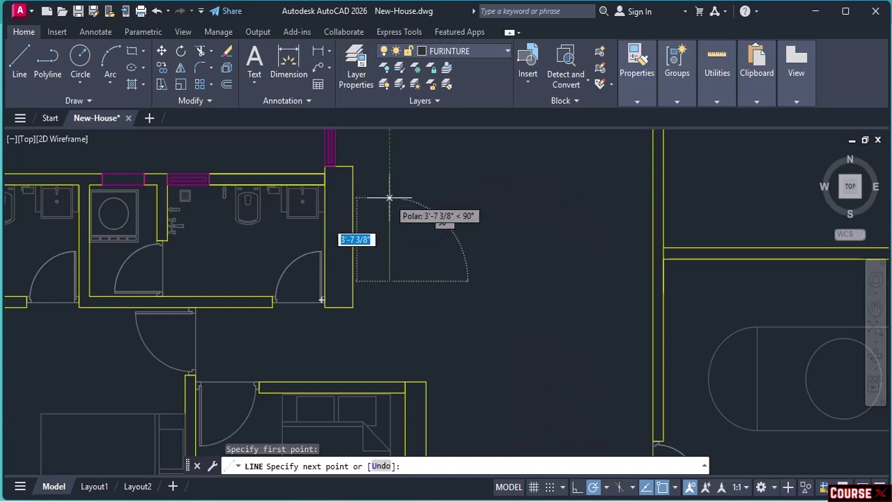
{"action": "type", "text": "4'"}
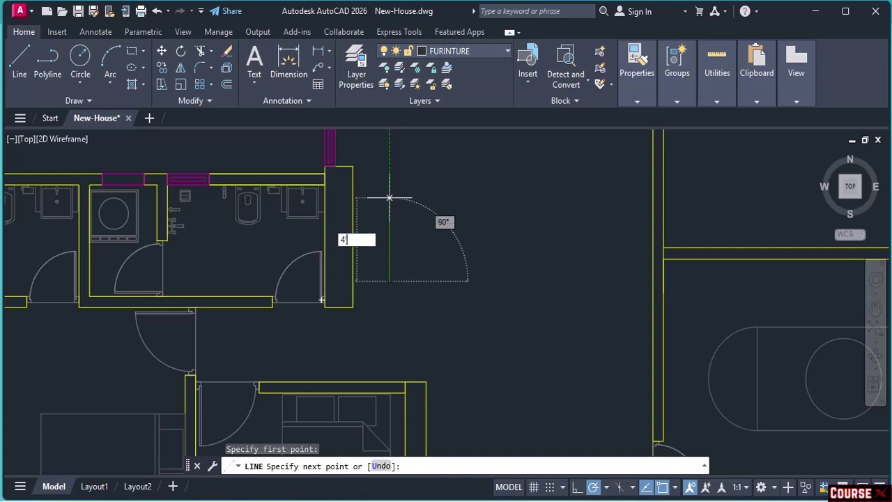
{"action": "key", "text": "Return"}
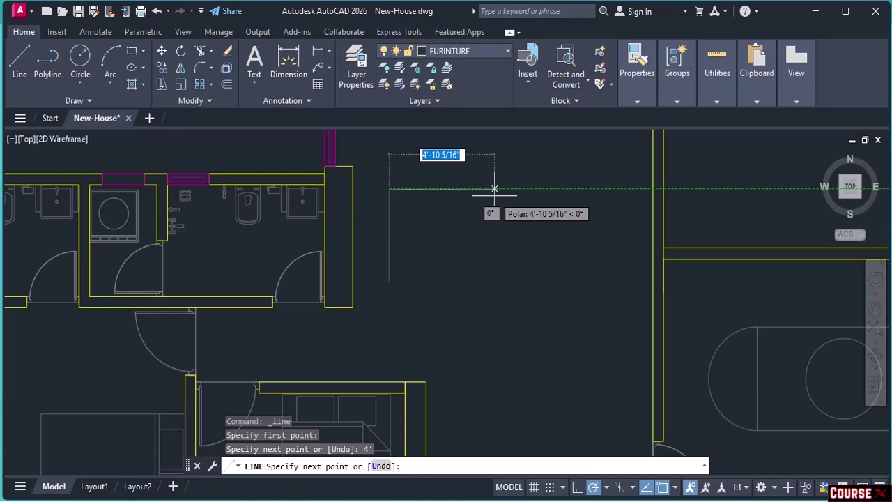
{"action": "type", "text": "4'"}
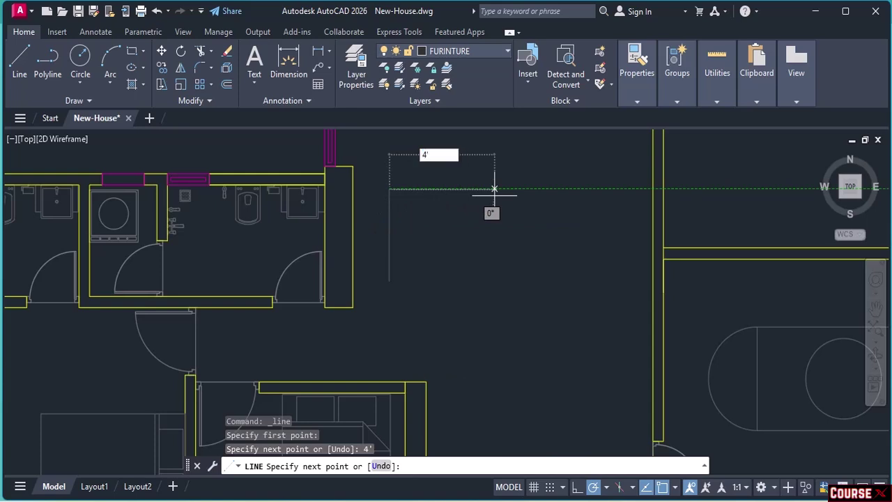
{"action": "key", "text": "Return"}
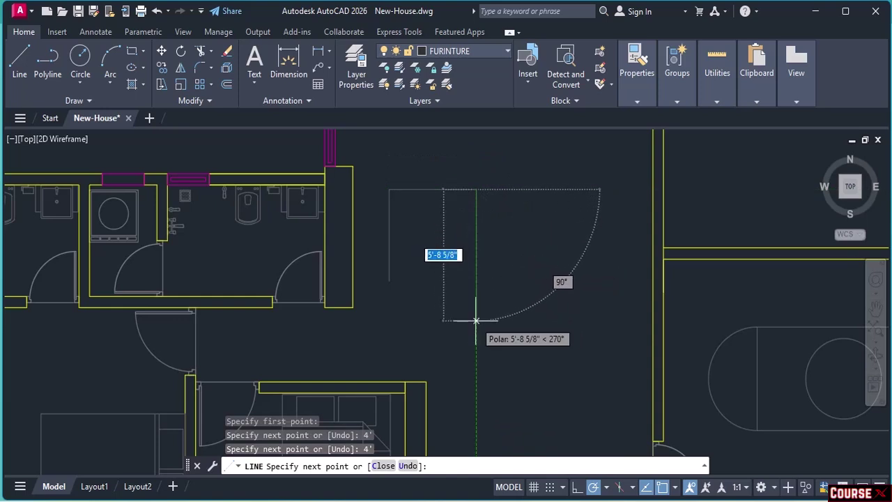
{"action": "type", "text": "4'"}
{"action": "key", "text": "Return"}
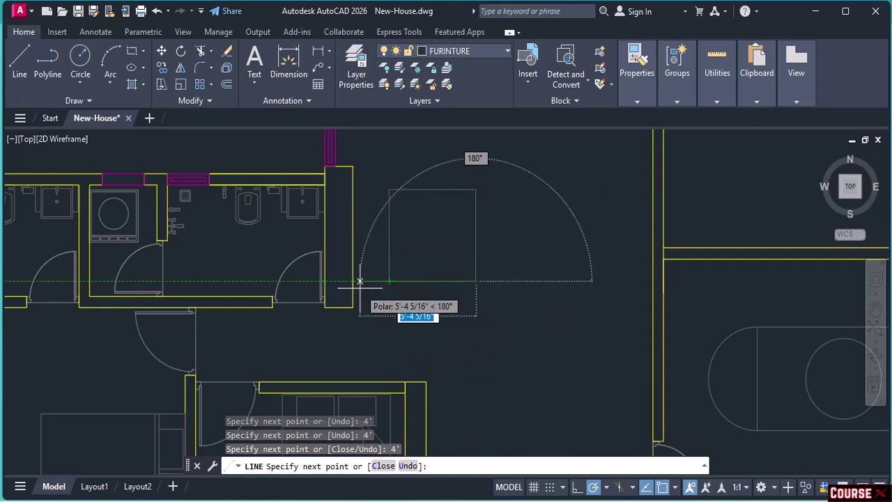
{"action": "right_click", "coordinate": [432, 282]}
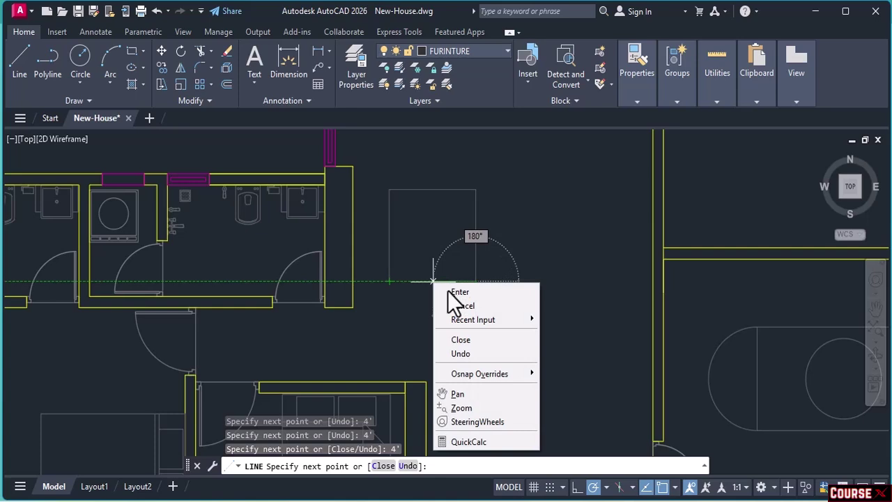
{"action": "left_click", "coordinate": [469, 340]}
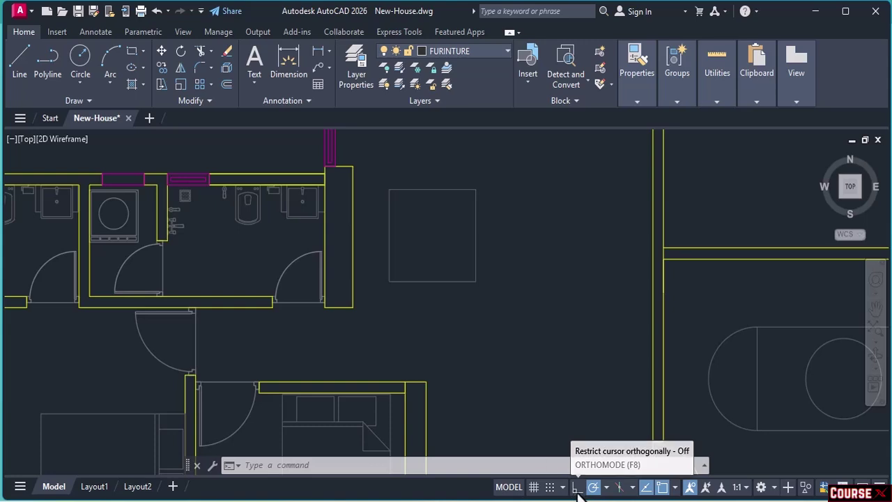
- Turn on Ortho mode and draw a second closed square of 4' lines east of the first square, starting from its southwest corner
{"action": "left_click", "coordinate": [577, 488]}
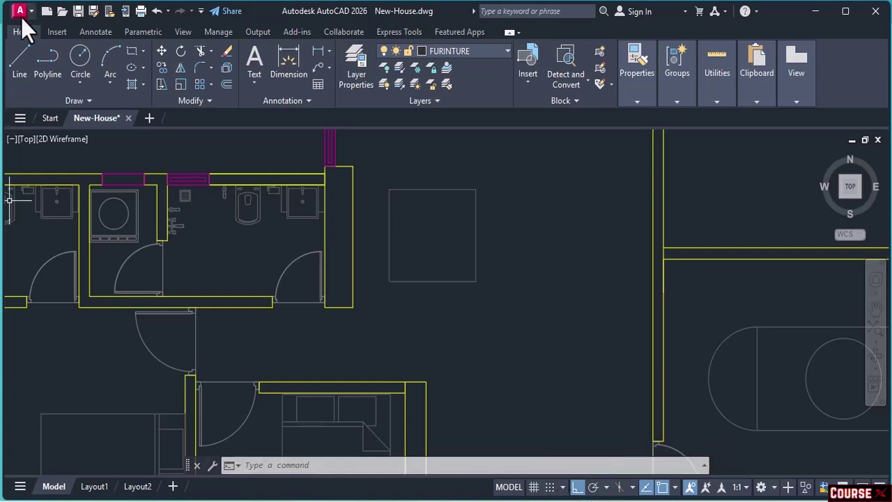
{"action": "left_click", "coordinate": [20, 80]}
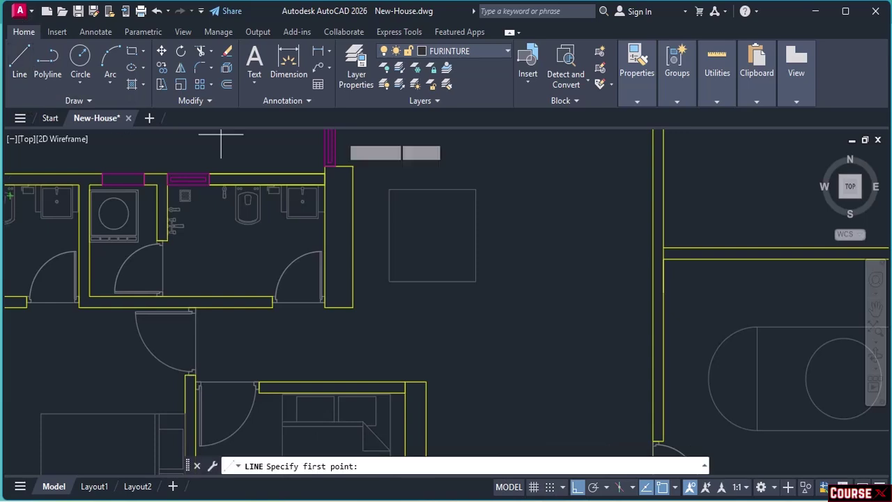
{"action": "left_click", "coordinate": [516, 277]}
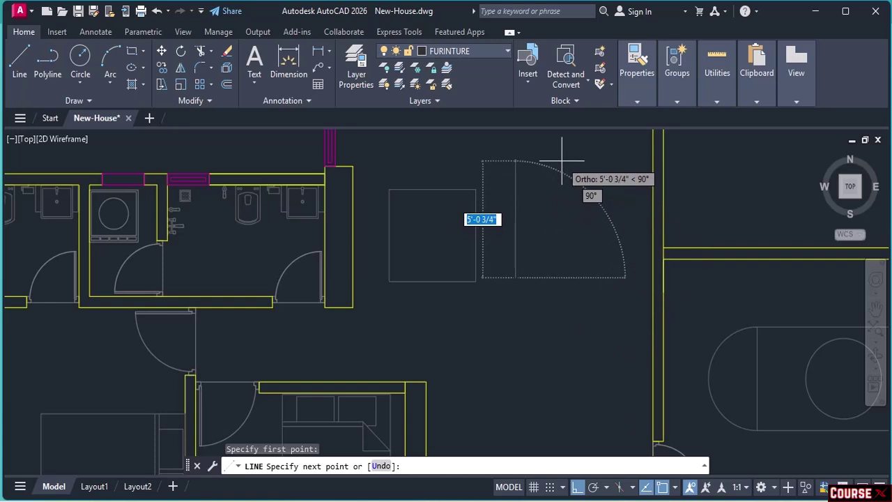
{"action": "type", "text": "4"}
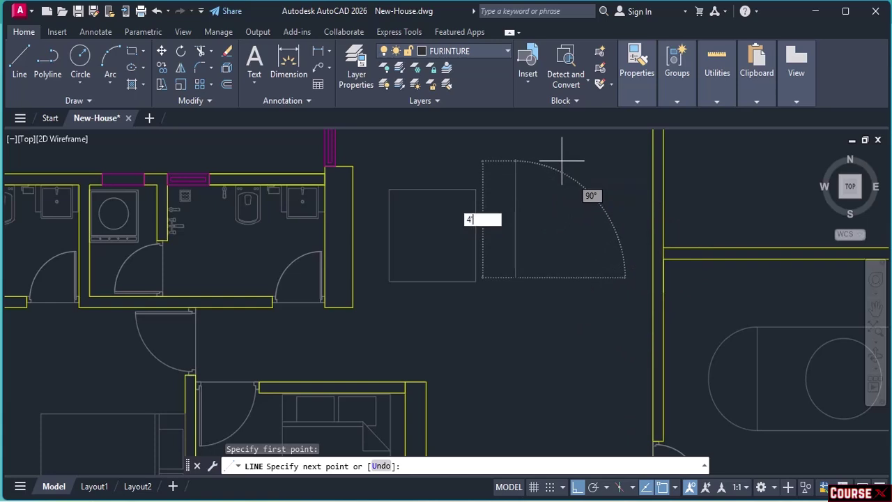
{"action": "key", "text": "Return"}
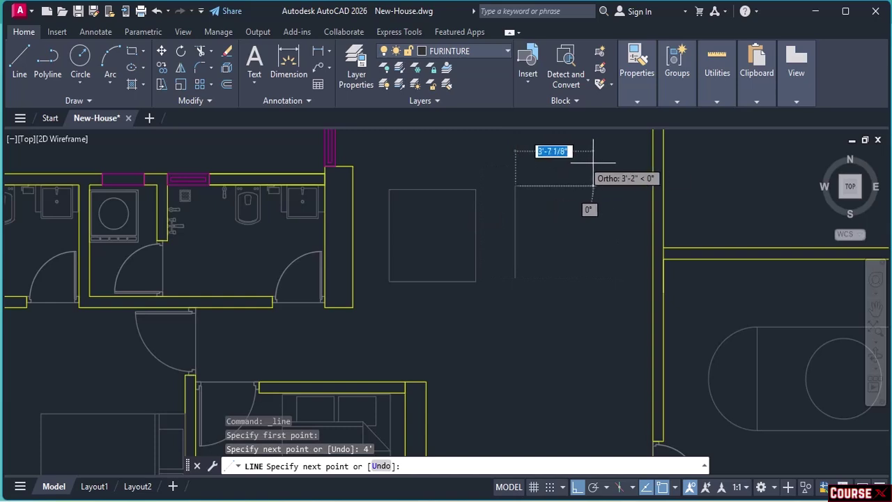
{"action": "type", "text": "4'"}
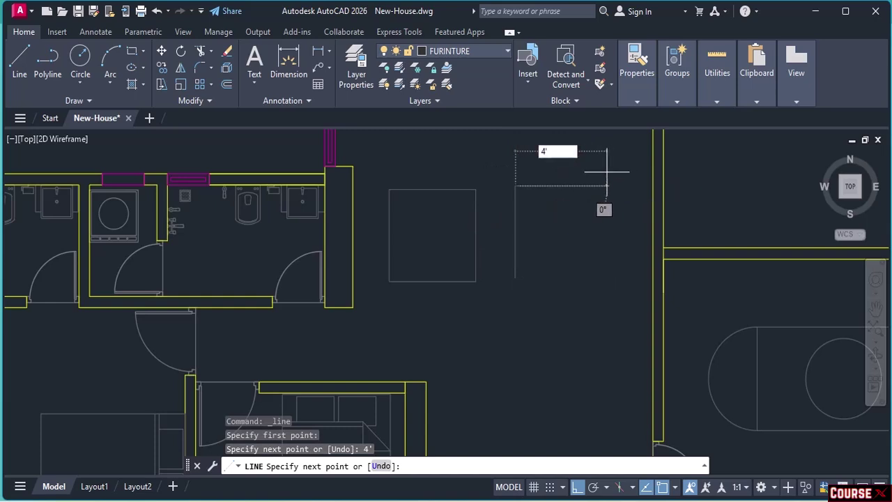
{"action": "key", "text": "Return"}
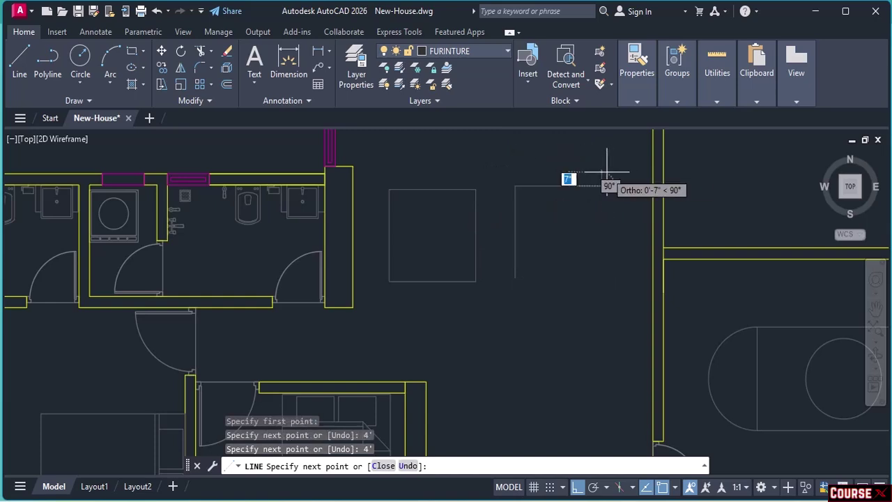
{"action": "type", "text": "4'"}
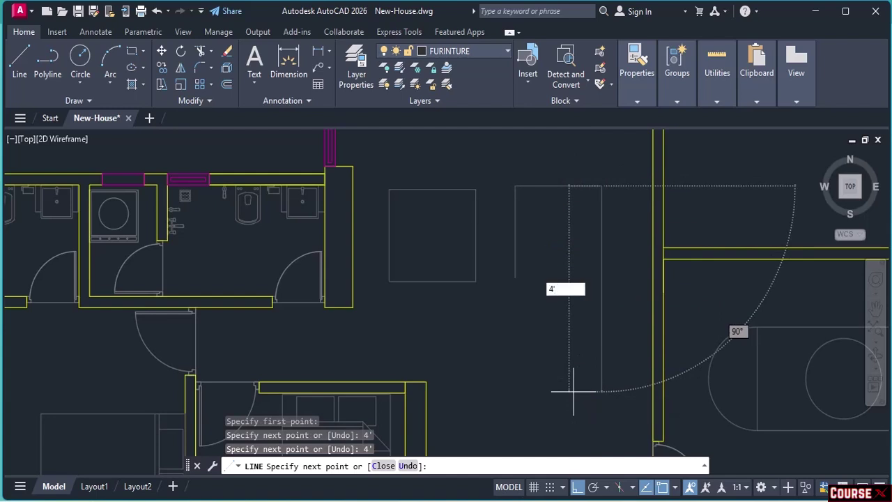
{"action": "key", "text": "Return"}
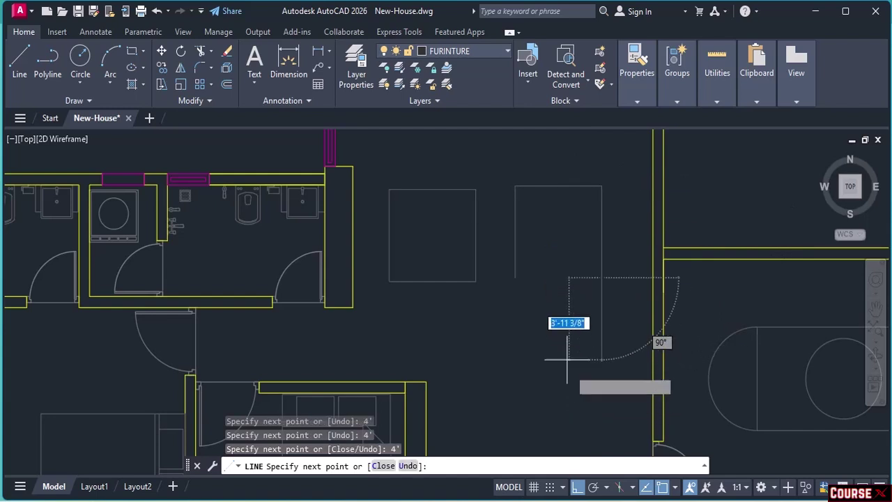
{"action": "right_click", "coordinate": [544, 291]}
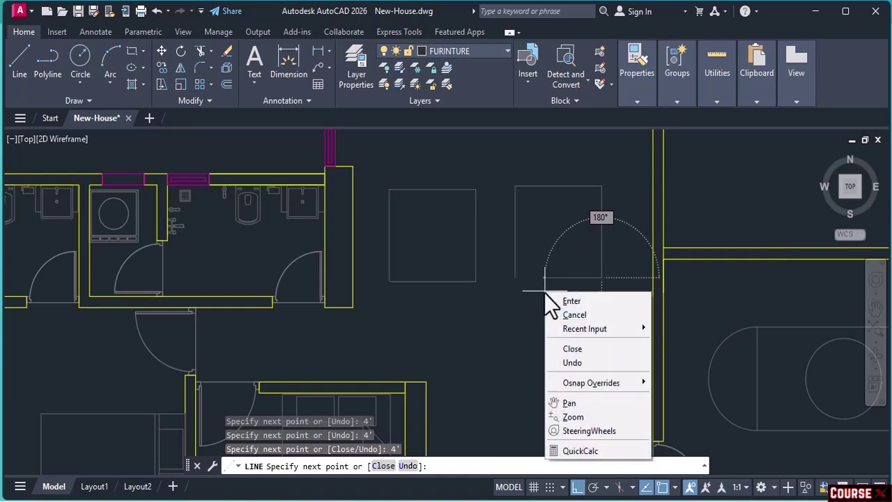
{"action": "left_click", "coordinate": [582, 347]}
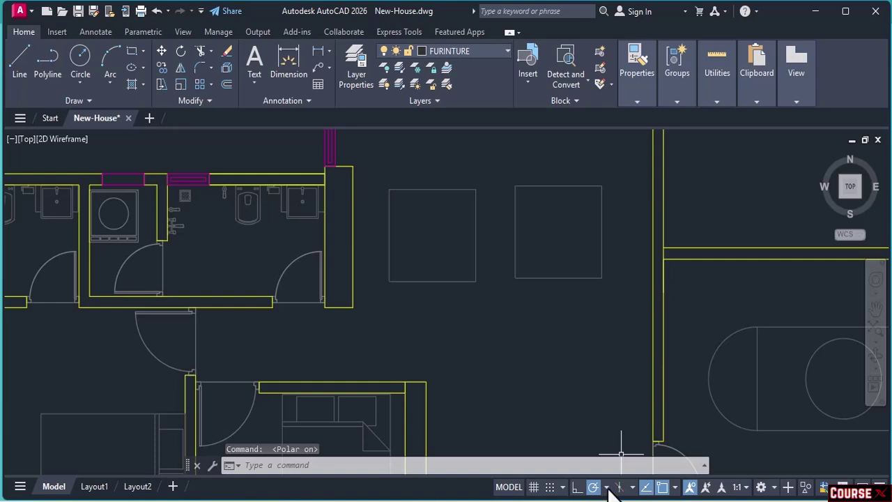
- Review the polar angle increment presets and the Polar Tracking options in Drafting Settings without changing them
{"action": "left_click", "coordinate": [605, 488]}
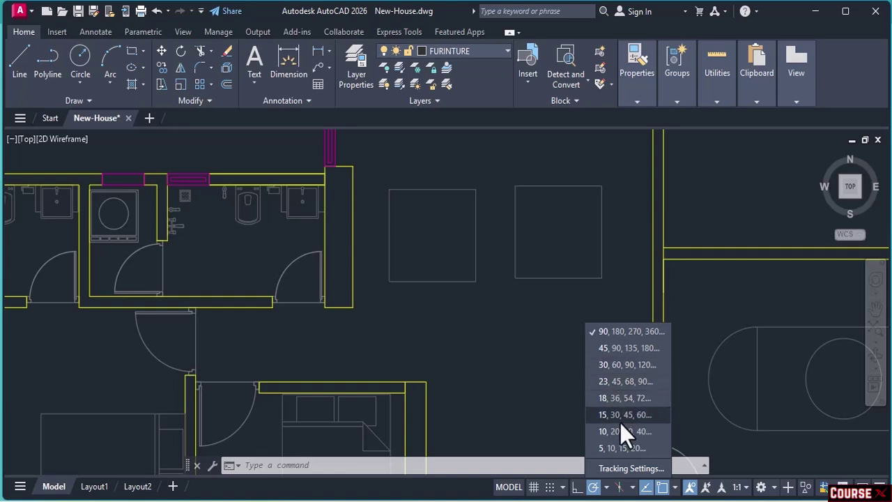
{"action": "left_click", "coordinate": [619, 468]}
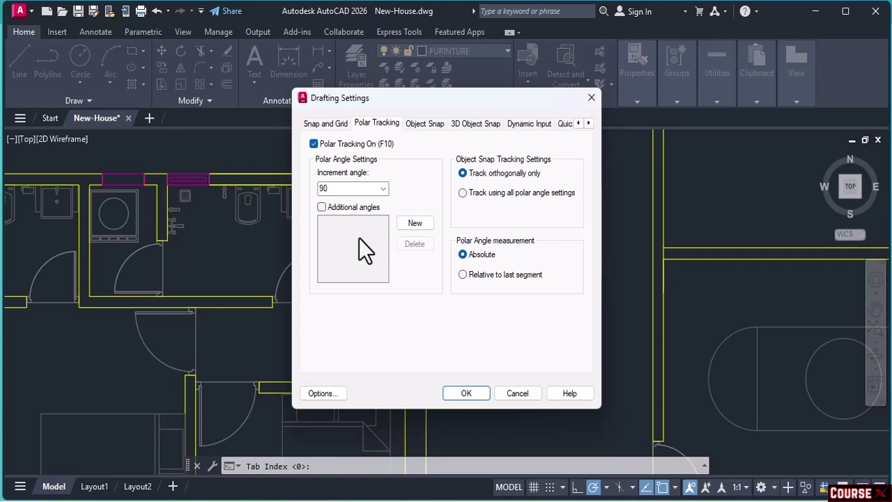
{"action": "left_click", "coordinate": [520, 395]}
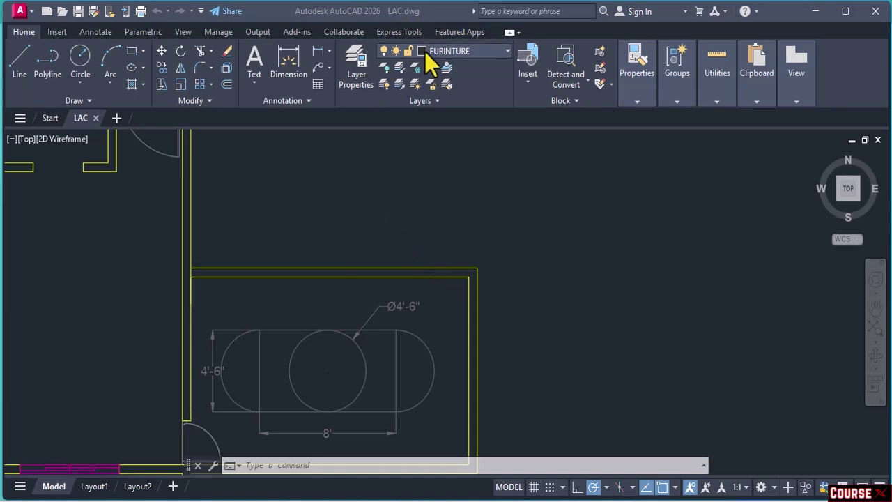
- Draw an 8' horizontal line running east in the empty area east of the room with the dimensioned table
{"action": "right_click", "coordinate": [443, 348]}
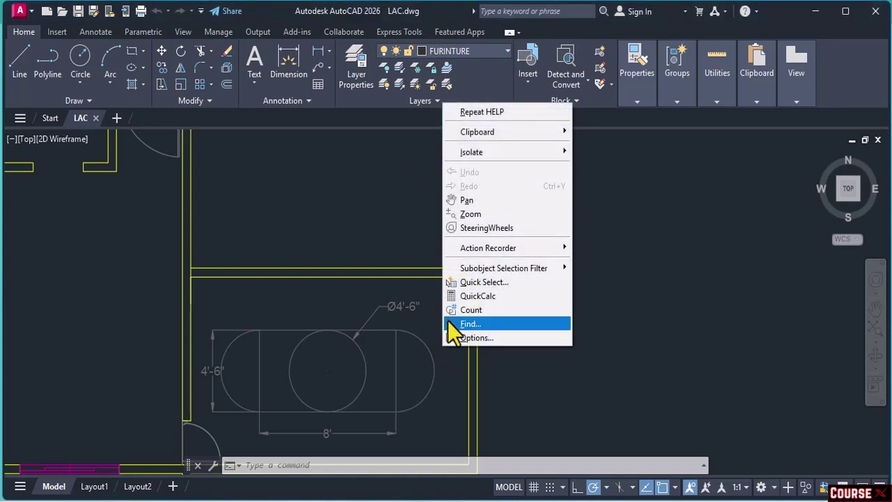
{"action": "left_click", "coordinate": [472, 207]}
{"action": "mouse_move", "coordinate": [348, 383]}
{"action": "left_mouse_down"}
{"action": "mouse_move", "coordinate": [330, 340]}
{"action": "mouse_move", "coordinate": [289, 319]}
{"action": "left_mouse_up"}
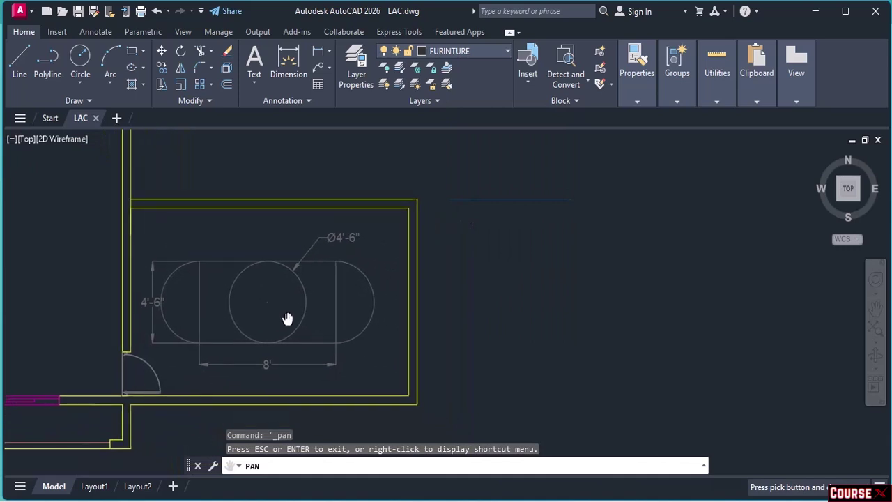
{"action": "right_click", "coordinate": [332, 286]}
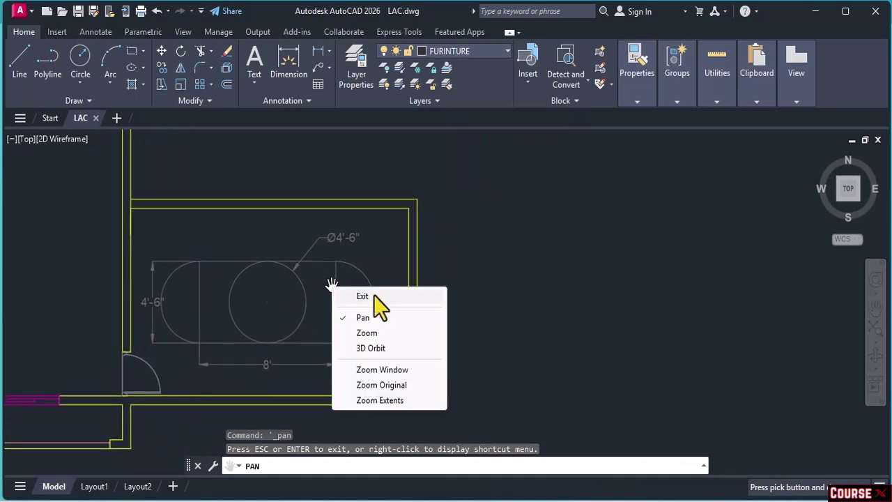
{"action": "left_click", "coordinate": [373, 297]}
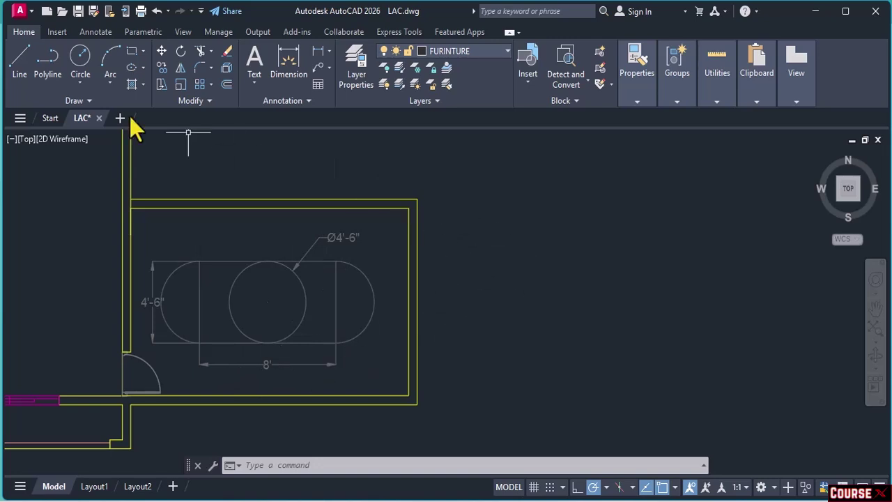
{"action": "left_click", "coordinate": [25, 66]}
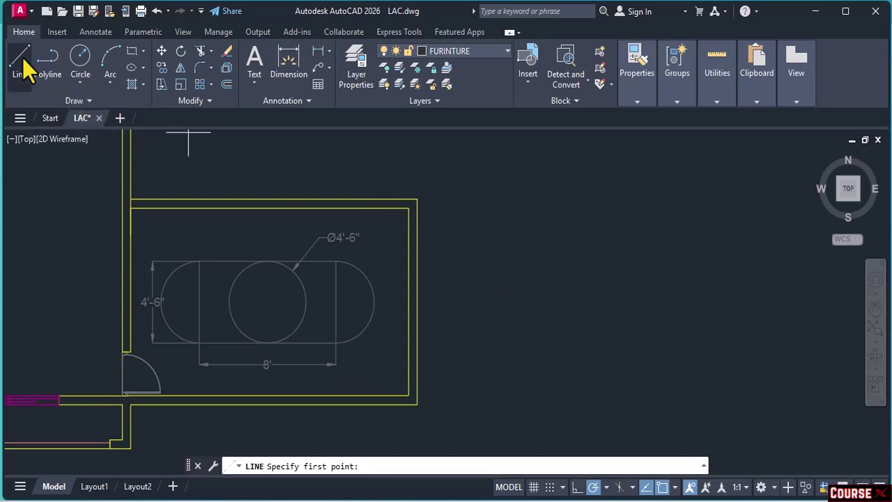
{"action": "left_click", "coordinate": [522, 260]}
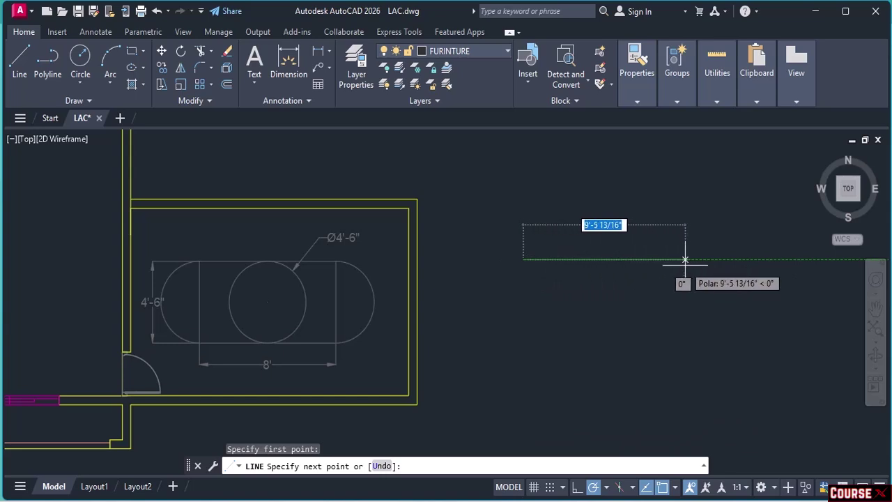
{"action": "type", "text": "8"}
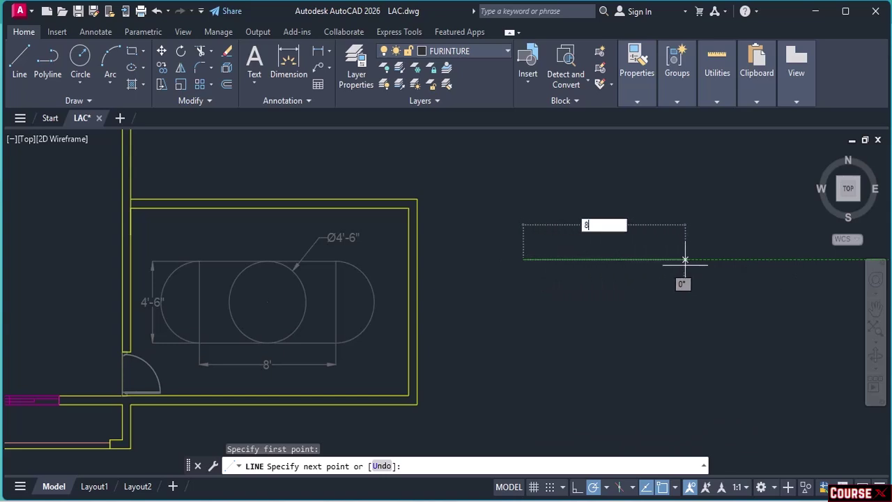
{"action": "type", "text": "'"}
{"action": "key", "text": "Return"}
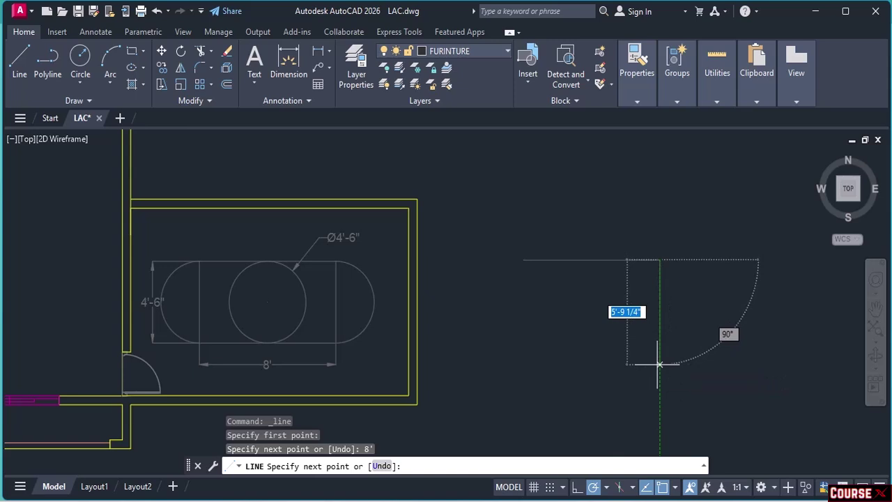
{"action": "key", "text": "Return"}
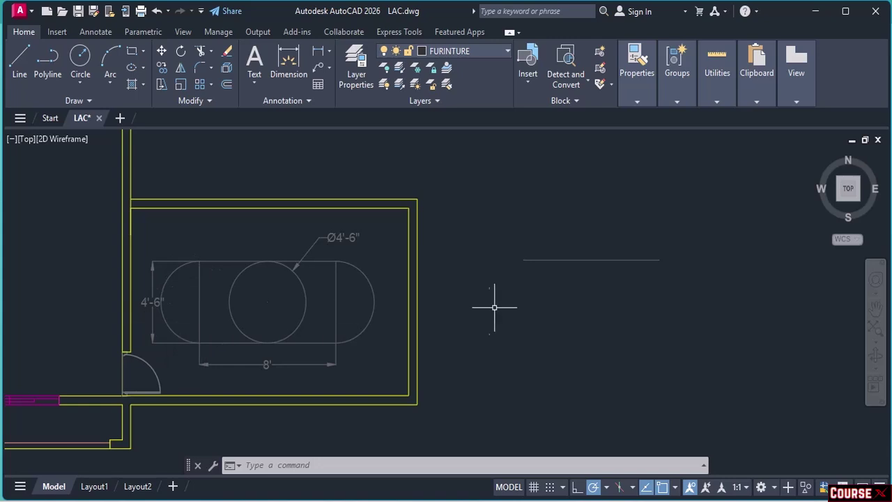
- Draw a 2-point circle with a 4'6" diameter running straight south from the east end of the 8' line
{"action": "left_click", "coordinate": [83, 86]}
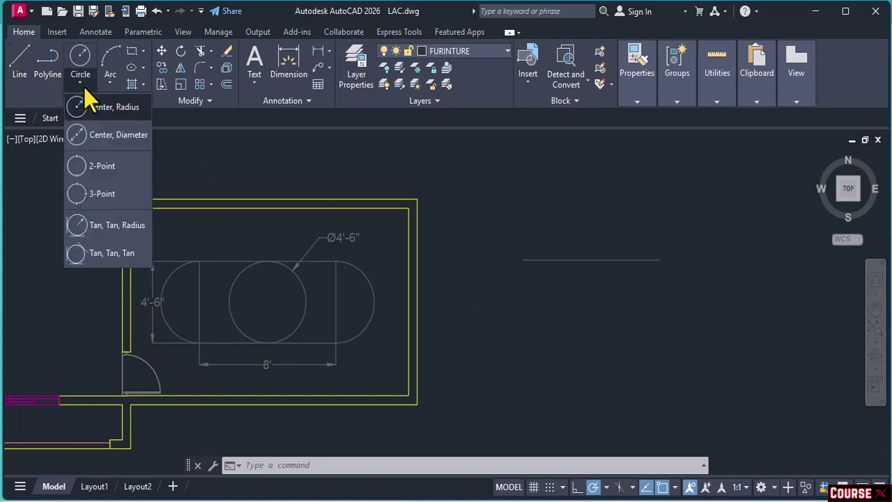
{"action": "left_click", "coordinate": [93, 166]}
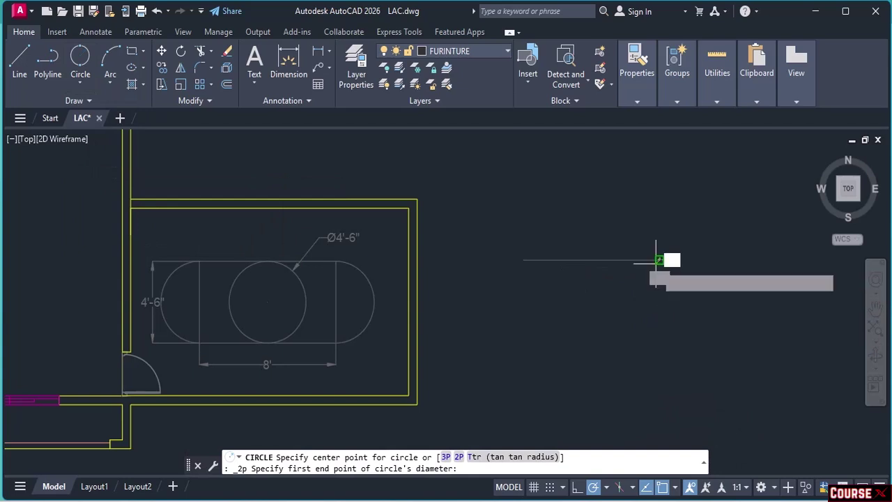
{"action": "left_click", "coordinate": [659, 260]}
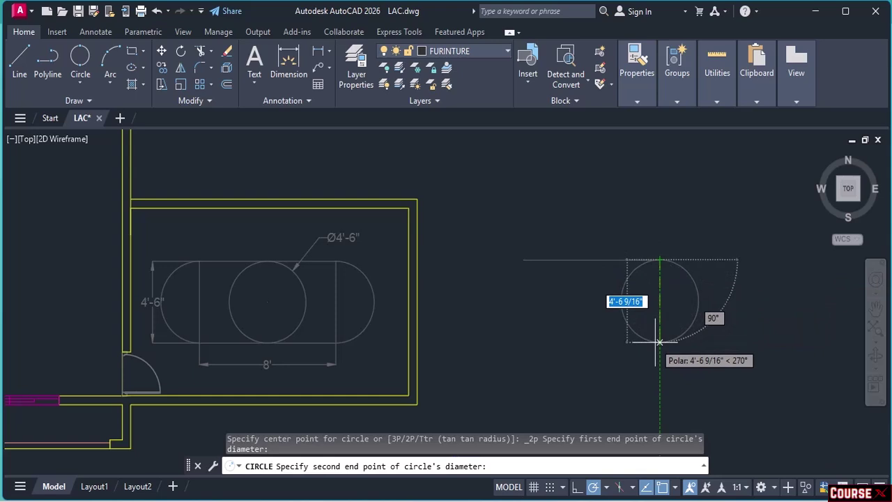
{"action": "type", "text": "4"}
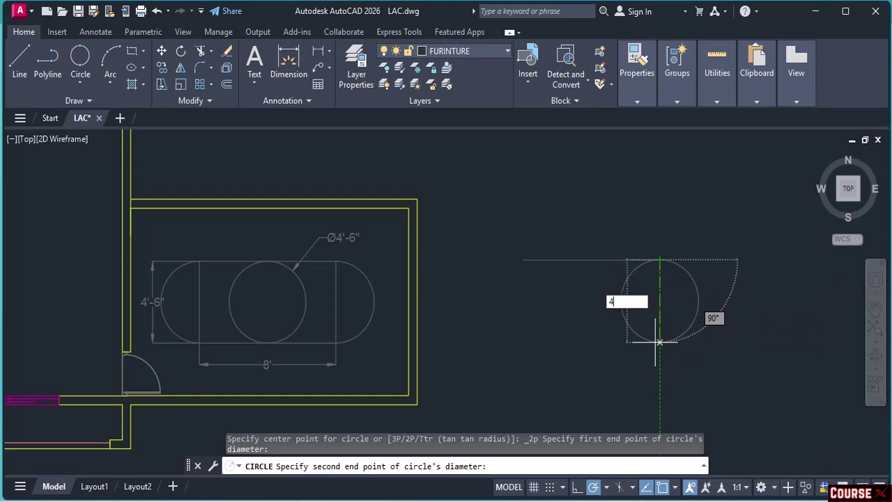
{"action": "type", "text": "'6\""}
{"action": "key", "text": "Return"}
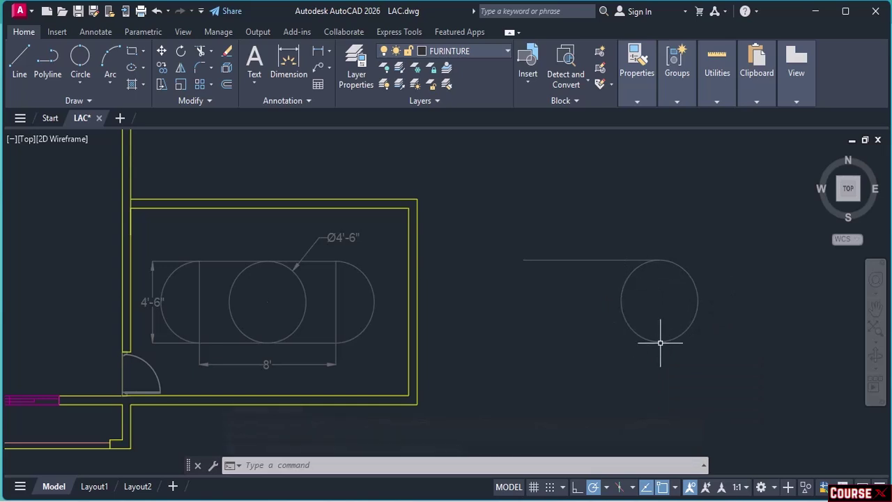
- Draw an 8' horizontal line running west from the lowest point of the new circle
{"action": "key", "text": "l"}
{"action": "key", "text": "Return"}
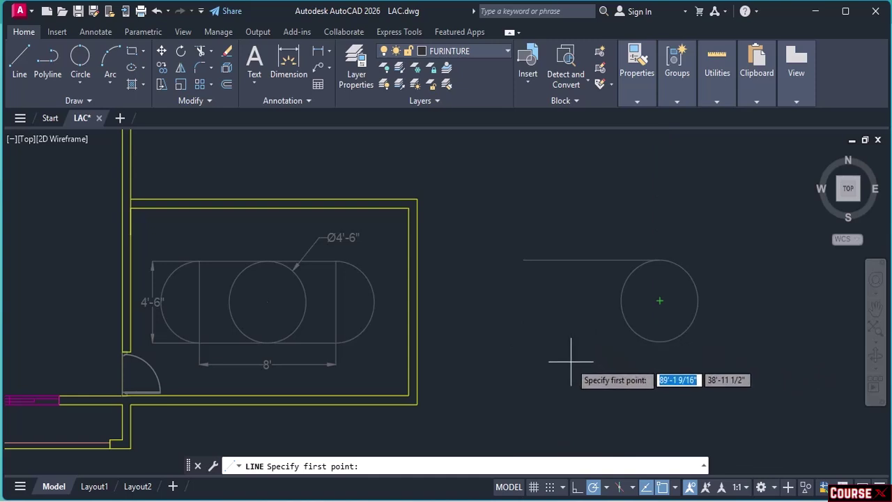
{"action": "left_click", "coordinate": [660, 343]}
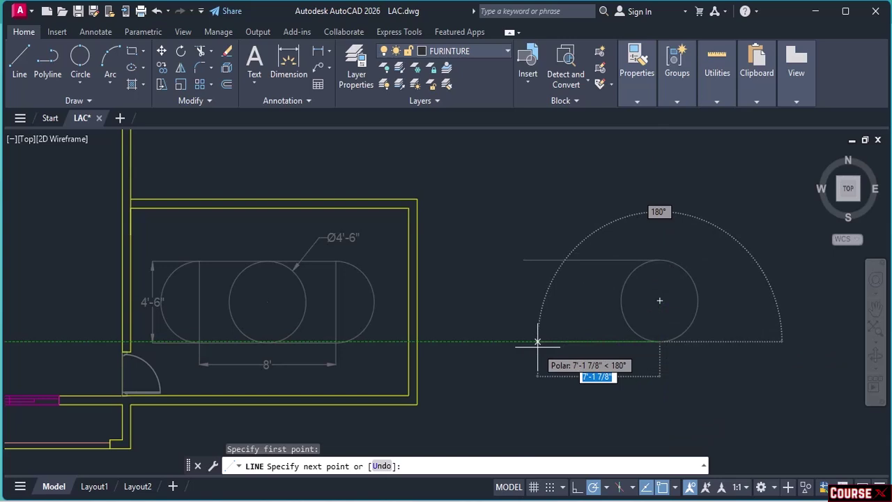
{"action": "type", "text": "8"}
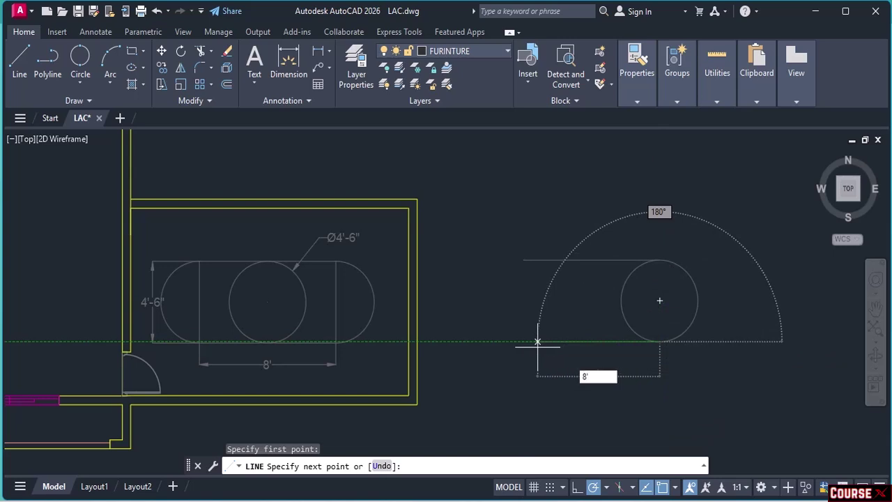
{"action": "key", "text": "Return"}
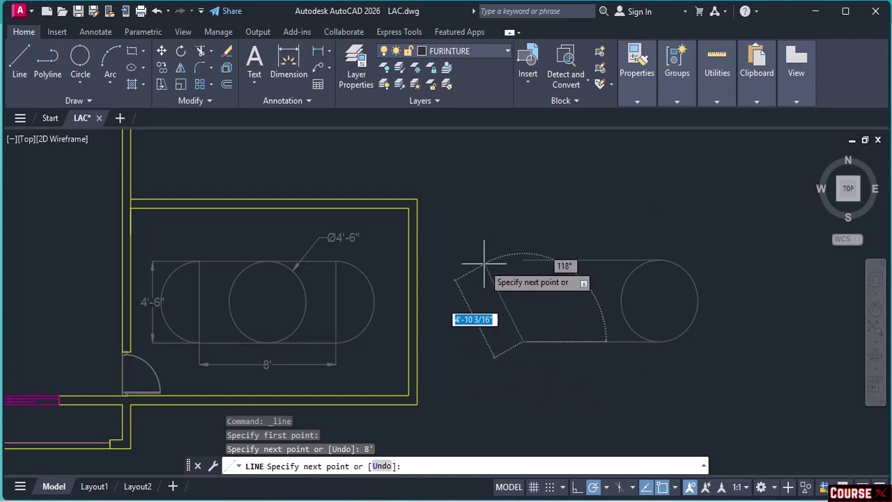
{"action": "key", "text": "Return"}
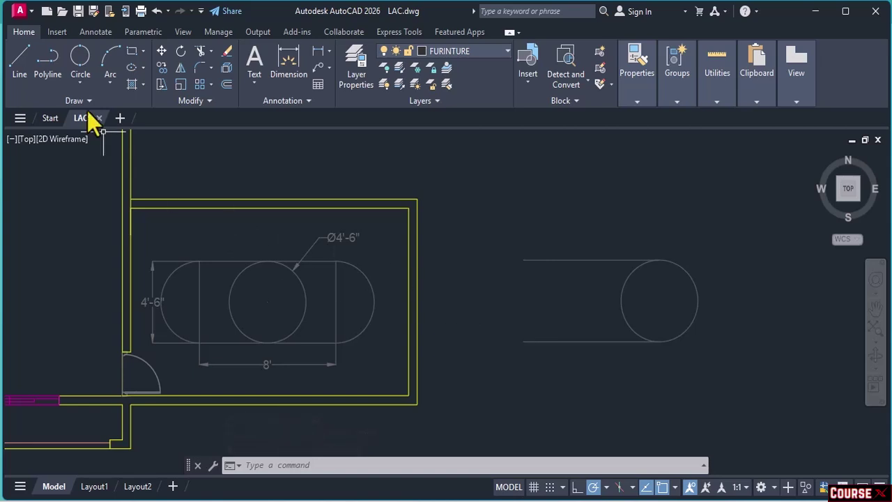
- Draw a 2-point circle whose diameter spans the west ends of the two parallel 8' lines
{"action": "left_click", "coordinate": [81, 84]}
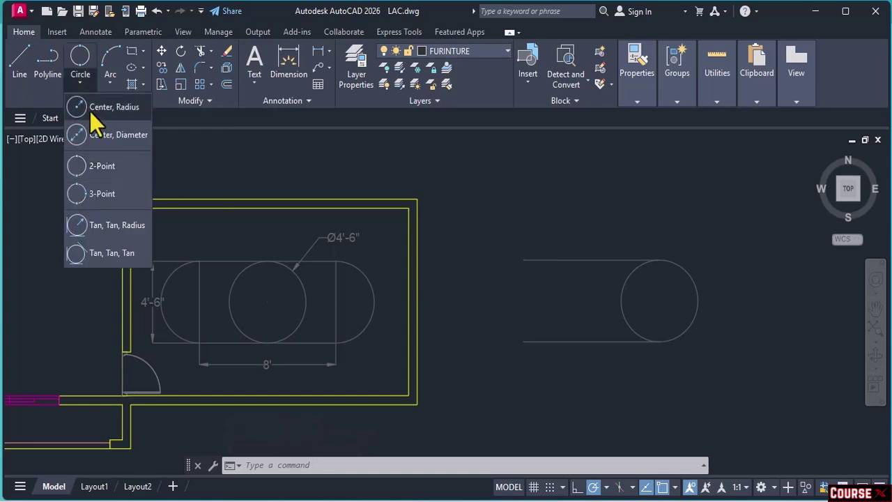
{"action": "left_click", "coordinate": [97, 166]}
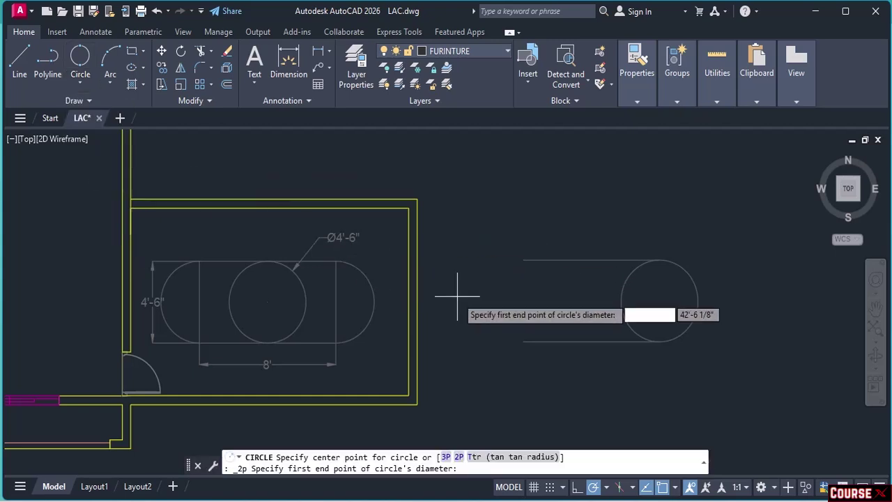
{"action": "left_click", "coordinate": [523, 260]}
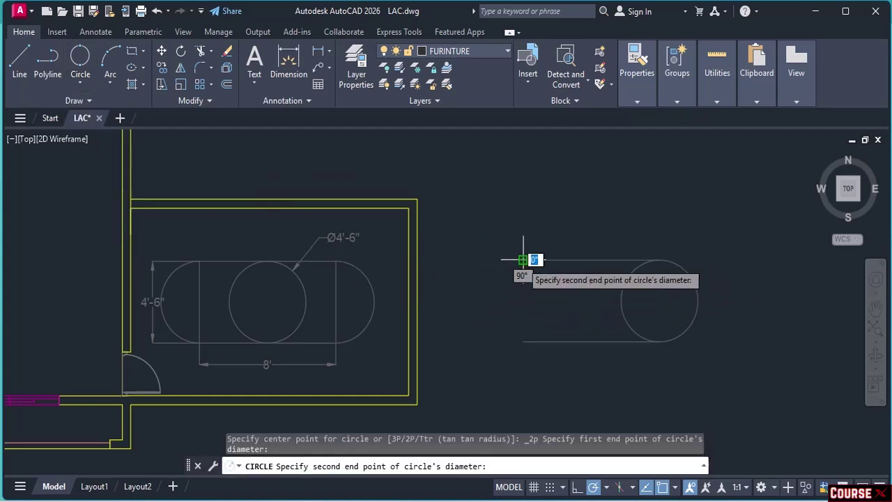
{"action": "left_click", "coordinate": [522, 341]}
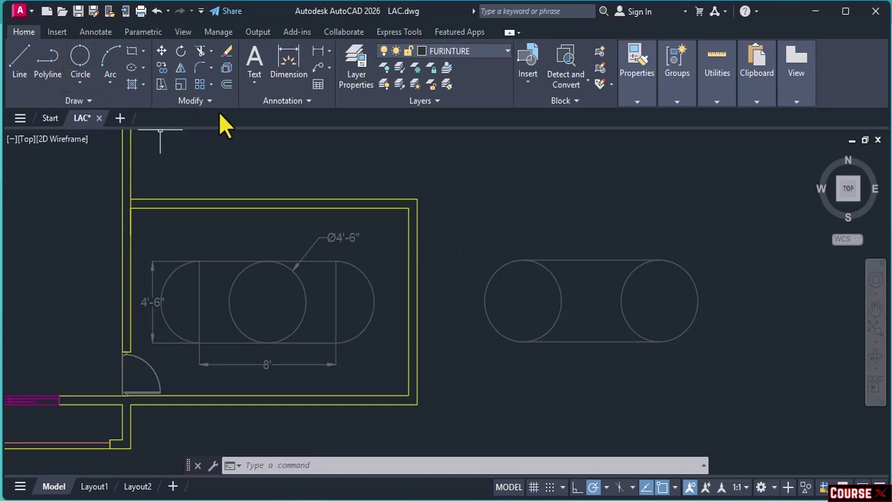
- Trim away the inner halves of both end circles to leave a single rounded tabletop outline
{"action": "left_click", "coordinate": [199, 53]}
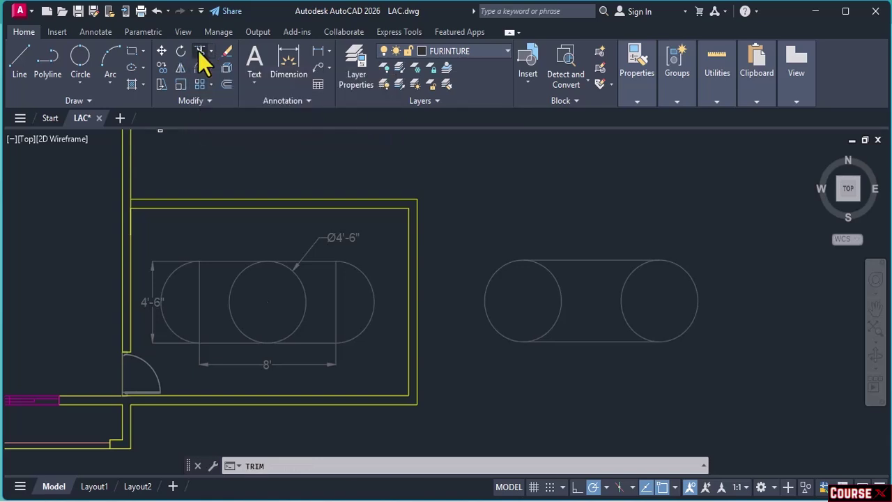
{"action": "left_click", "coordinate": [622, 295]}
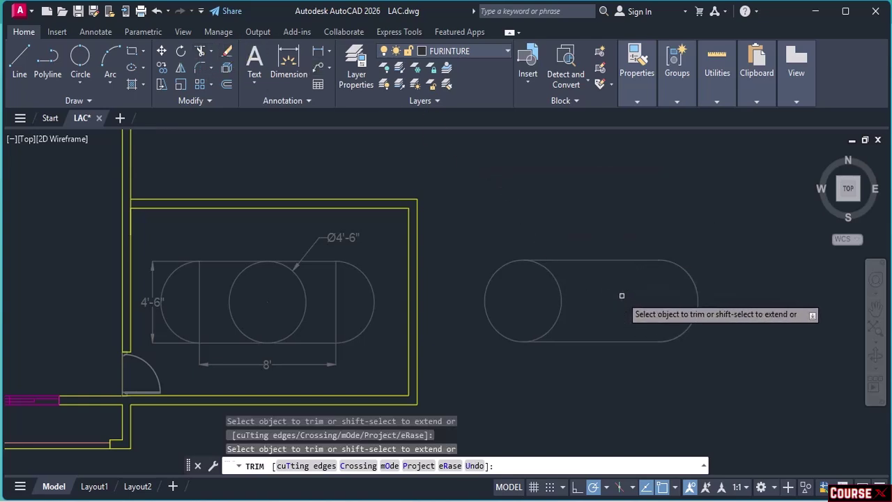
{"action": "left_click", "coordinate": [562, 298]}
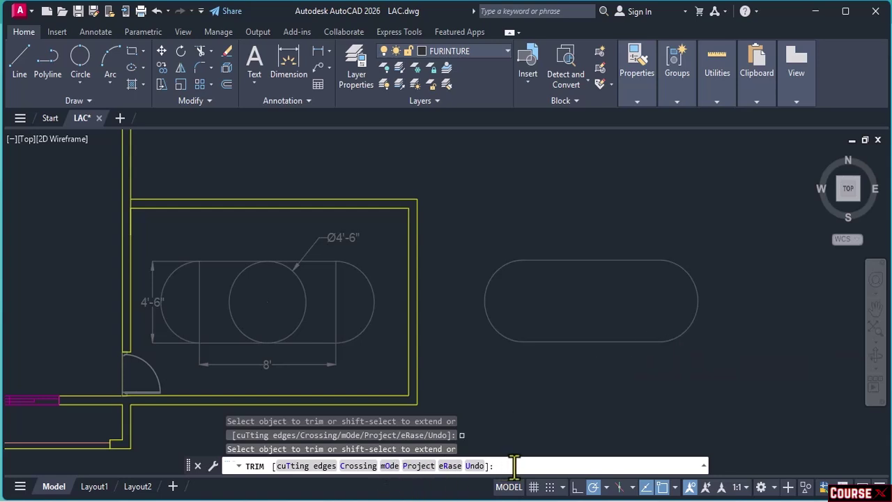
{"action": "key", "text": "Escape"}
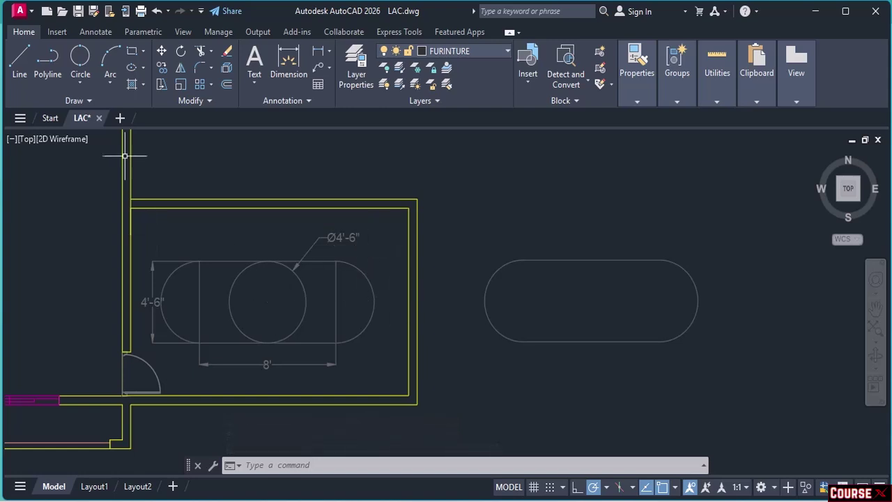
- Draw a Center, Diameter circle of 4'6" at the middle of the rounded tabletop, aligned with its side and end midpoints
{"action": "left_click", "coordinate": [79, 84]}
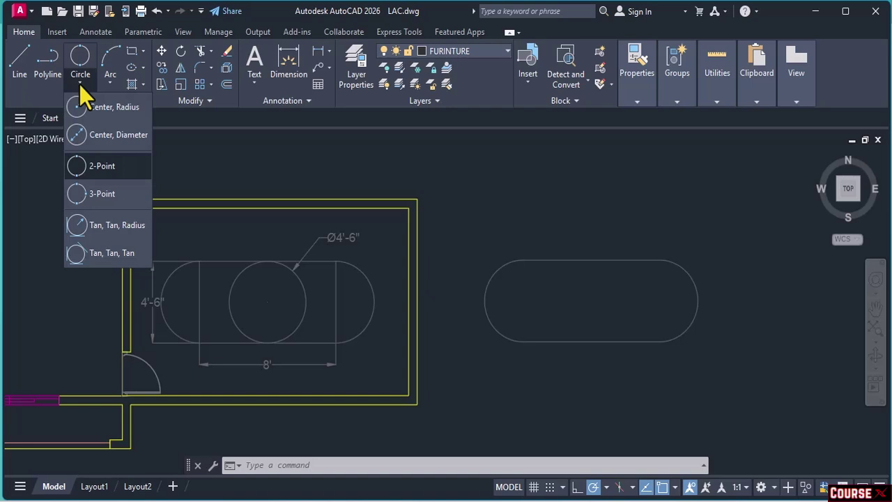
{"action": "left_click", "coordinate": [111, 143]}
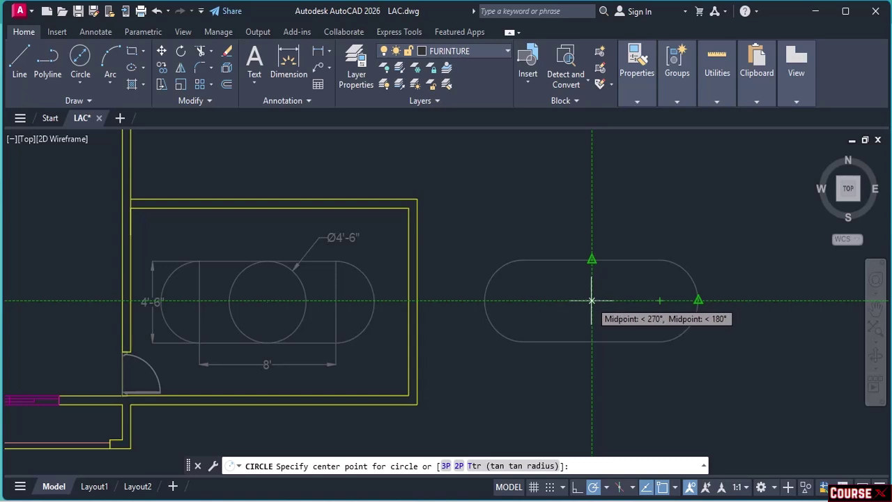
{"action": "left_click", "coordinate": [592, 301]}
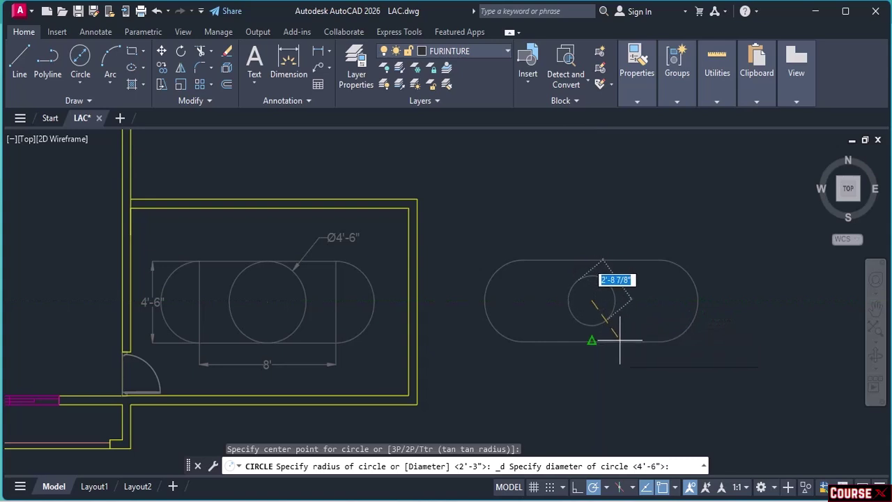
{"action": "type", "text": "4'6"}
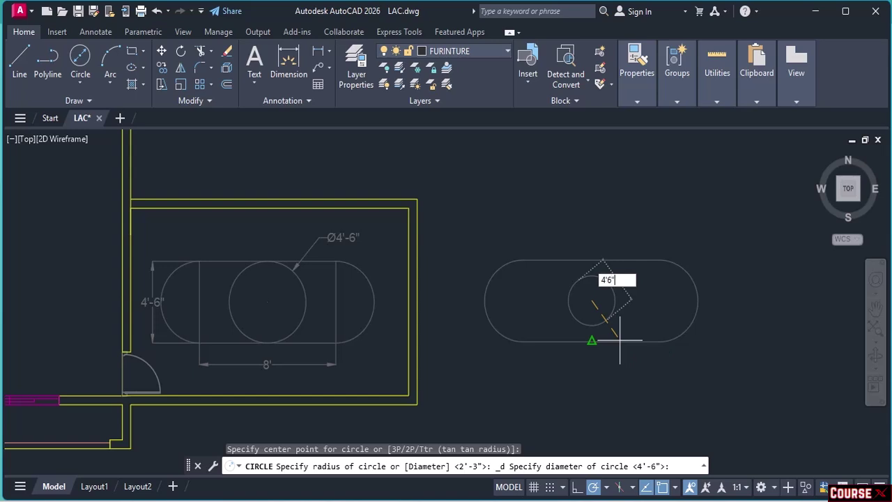
{"action": "key", "text": "Return"}
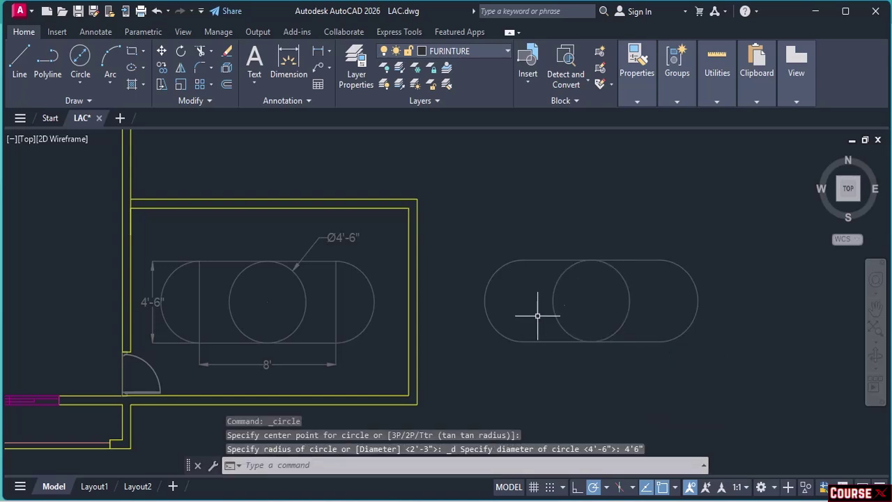
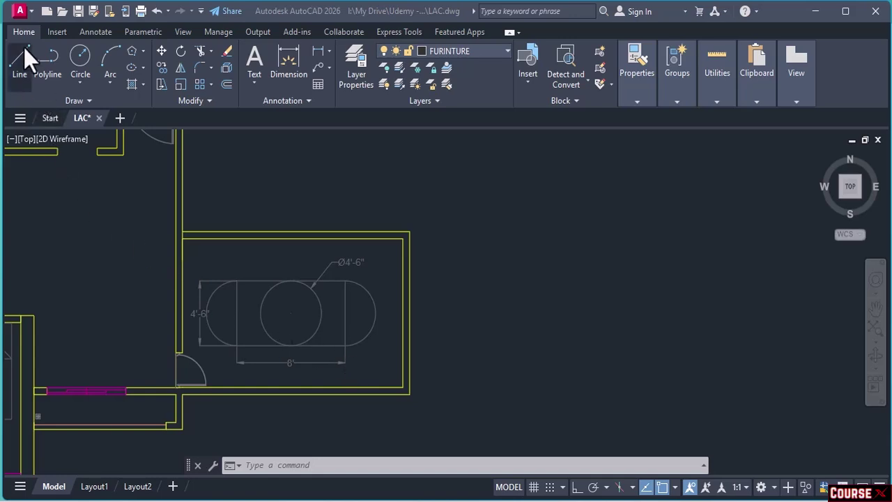
- Start a polyline in the empty area east of the dimensioned table's room with an 8' segment running east, with Ortho mode on
{"action": "left_click", "coordinate": [53, 73]}
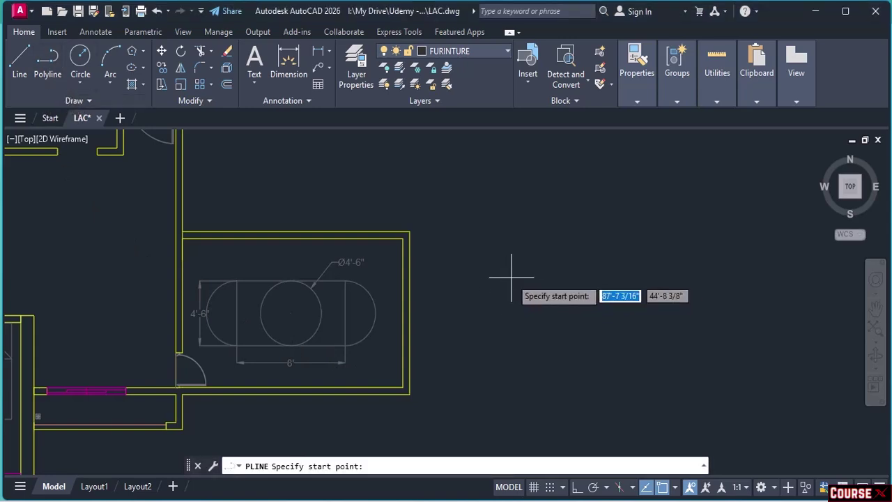
{"action": "left_click", "coordinate": [511, 278]}
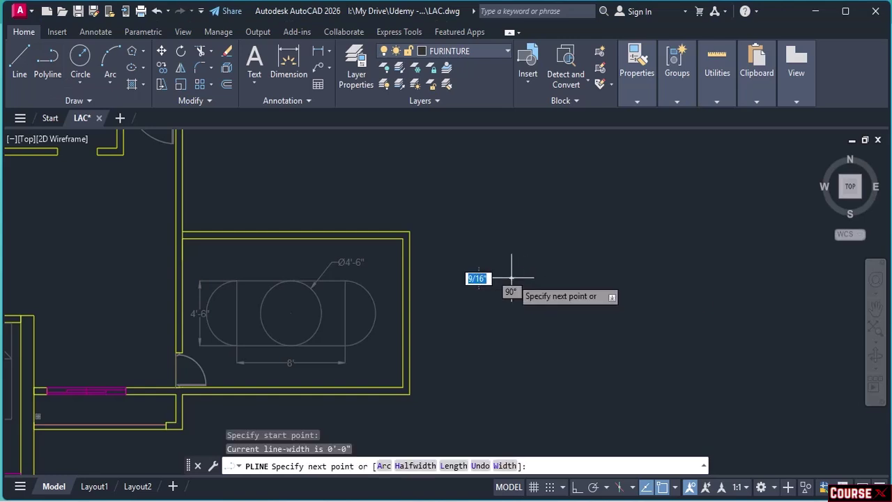
{"action": "left_click", "coordinate": [578, 487]}
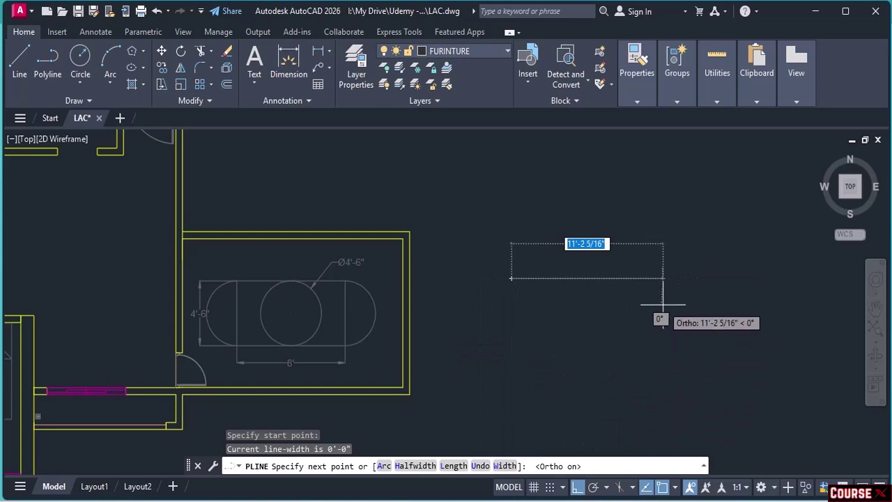
{"action": "type", "text": "8"}
{"action": "key", "text": "Return"}
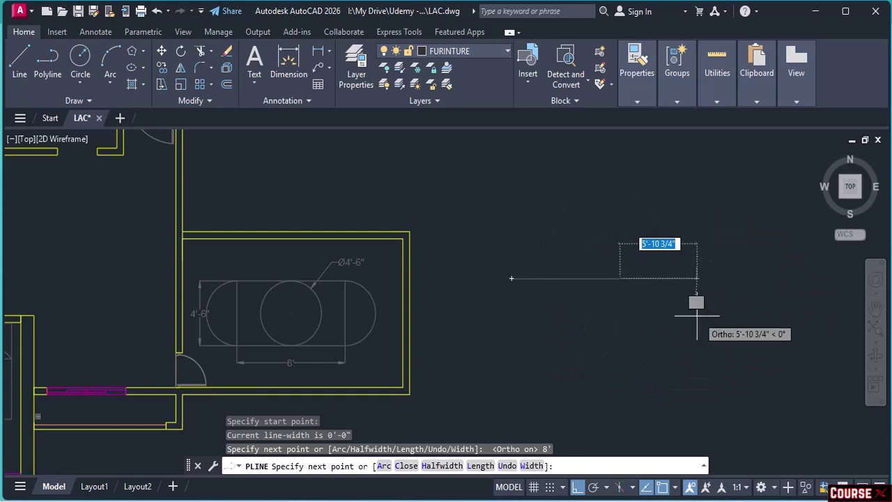
- Continue the polyline with an arc segment ending 4'6" straight south of the first segment's east end
{"action": "right_click", "coordinate": [636, 305]}
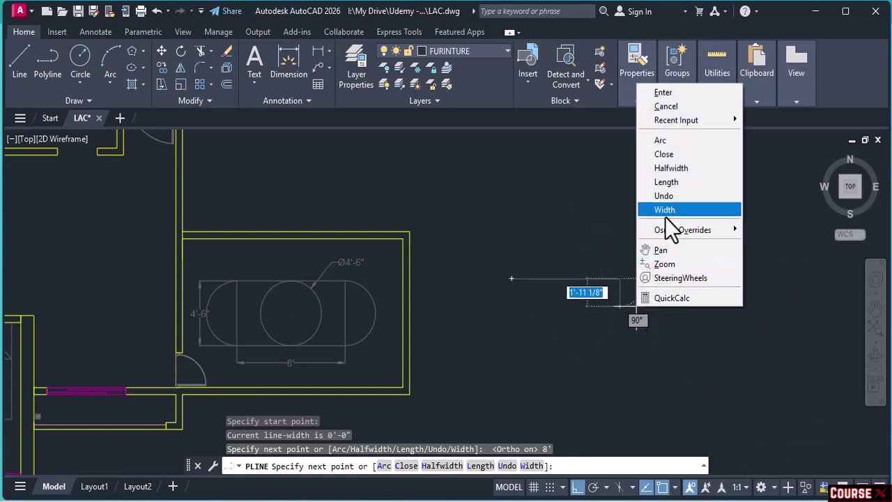
{"action": "left_click", "coordinate": [672, 143]}
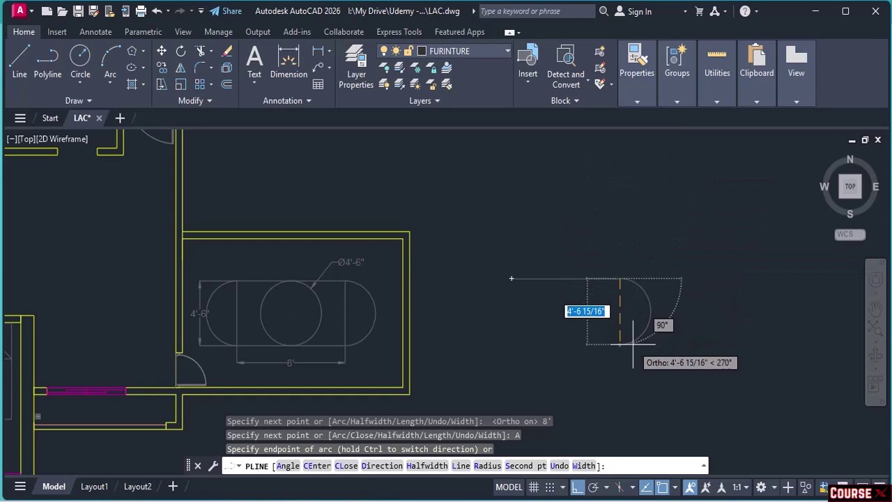
{"action": "type", "text": "4"}
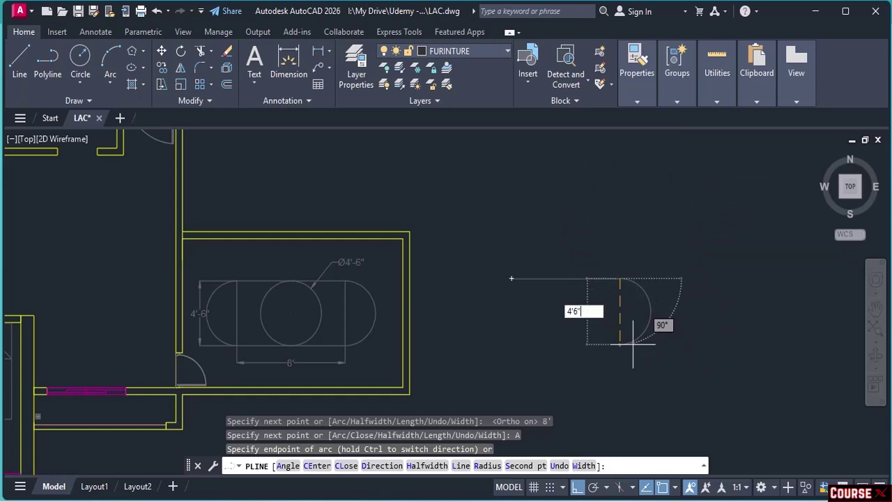
{"action": "type", "text": "'6\""}
{"action": "key", "text": "Return"}
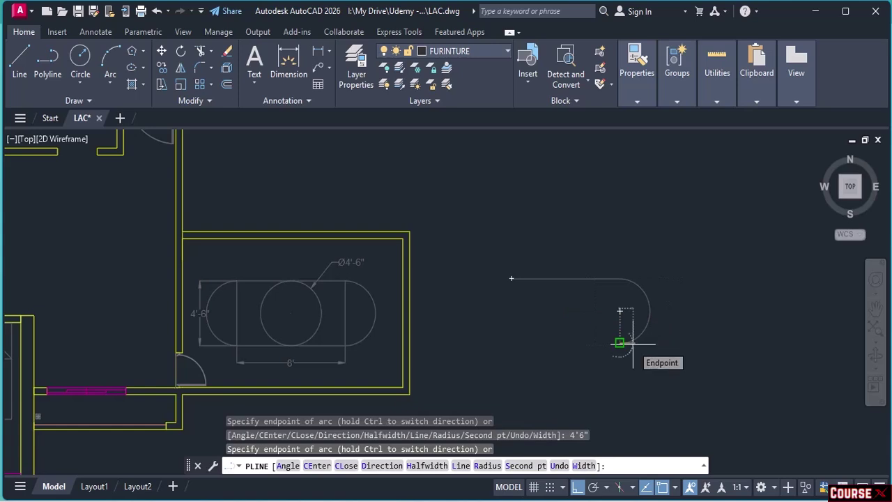
- Switch the polyline back to line mode and add an 8' segment running west from the arc's south end
{"action": "left_click", "coordinate": [612, 311]}
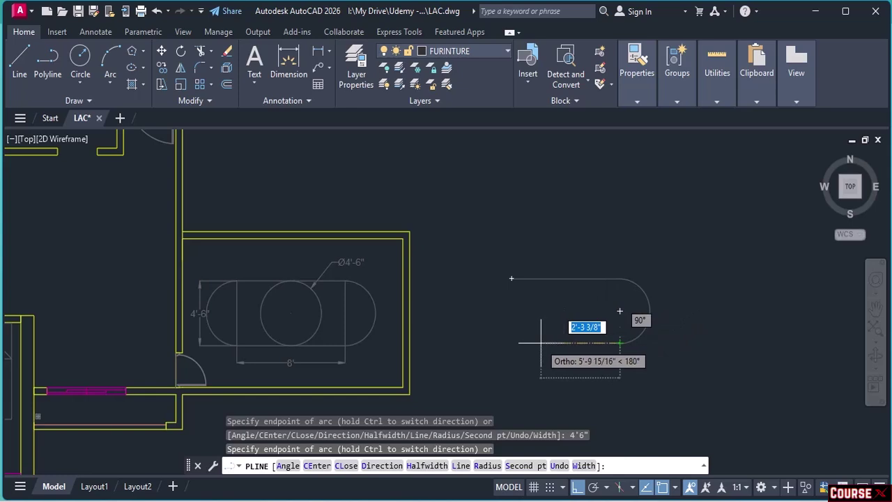
{"action": "right_click", "coordinate": [541, 342]}
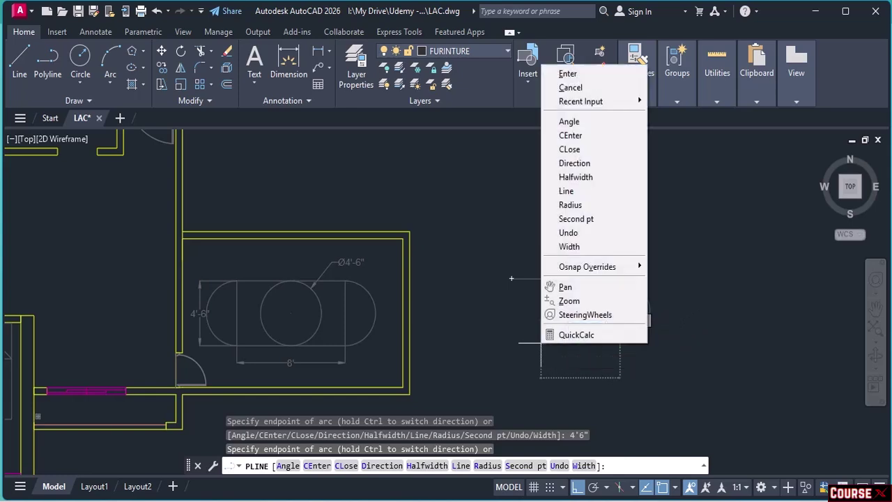
{"action": "left_click", "coordinate": [594, 195]}
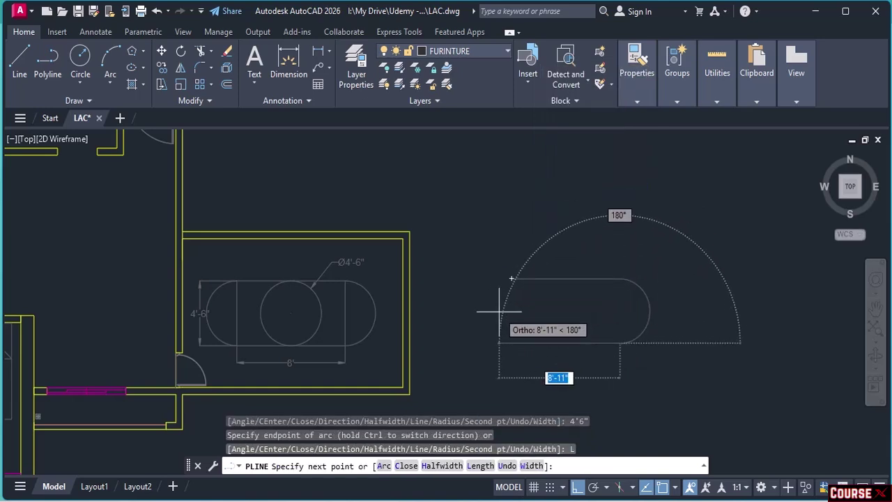
{"action": "type", "text": "8"}
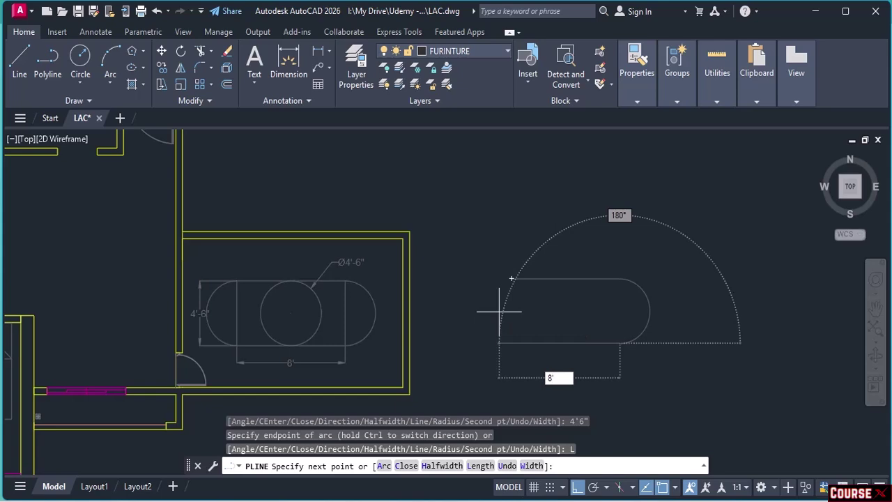
{"action": "key", "text": "Return"}
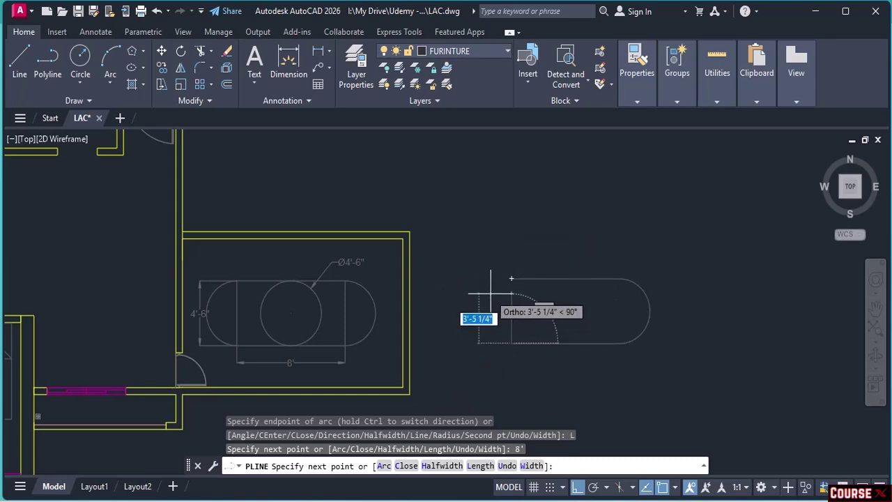
- Finish the polyline with an arc segment back to its start point to complete the rounded tabletop outline
{"action": "right_click", "coordinate": [481, 306]}
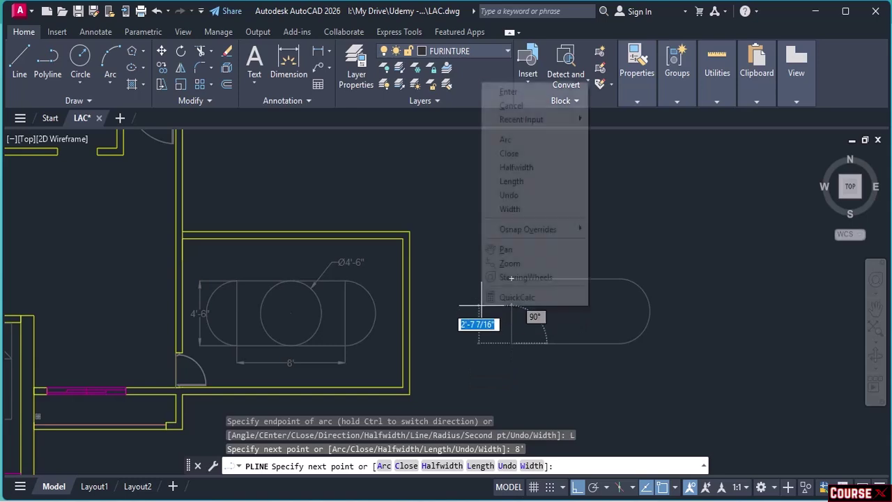
{"action": "left_click", "coordinate": [518, 141]}
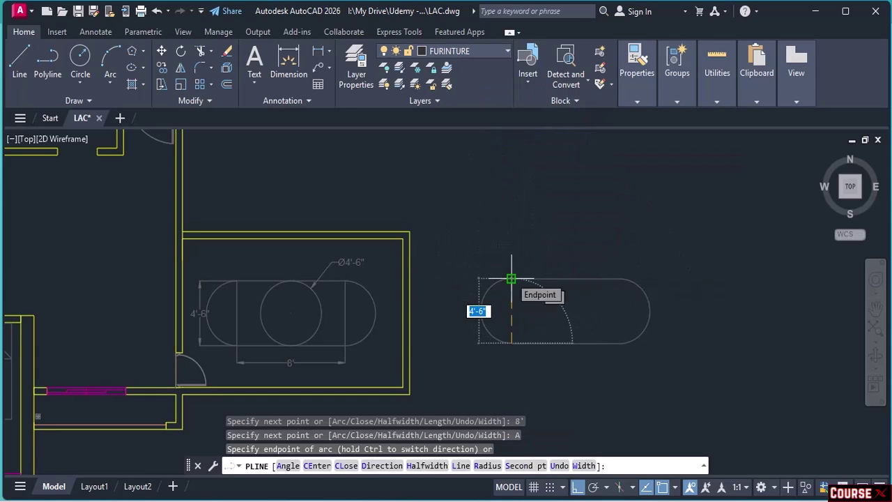
{"action": "left_click", "coordinate": [512, 279]}
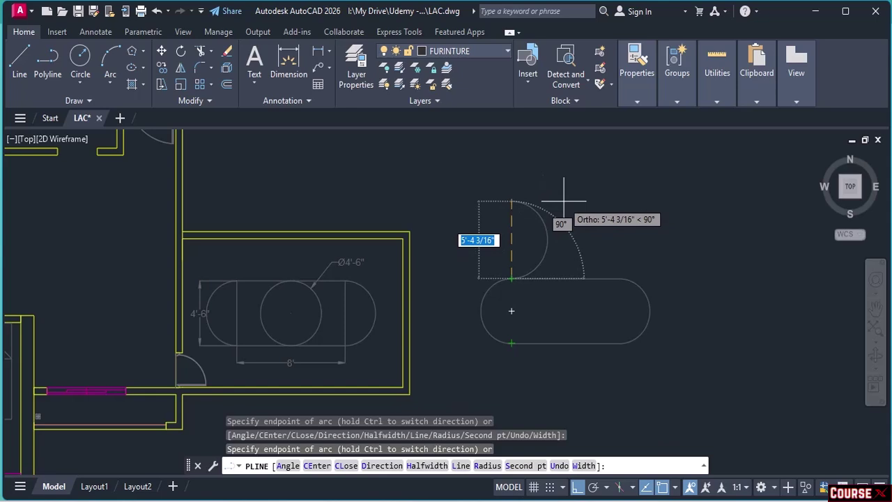
{"action": "key", "text": "Return"}
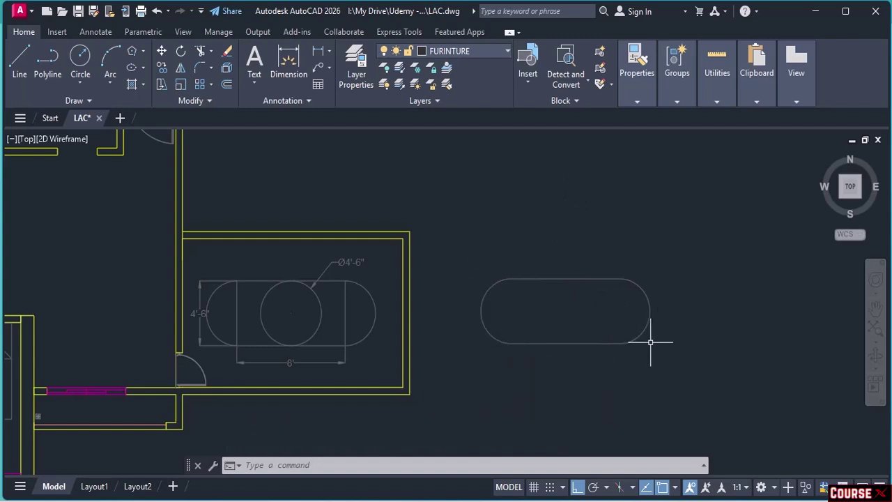
- Compare how the polyline tabletop and the separate pieces of the dimensioned table get selected
{"action": "left_click", "coordinate": [587, 279]}
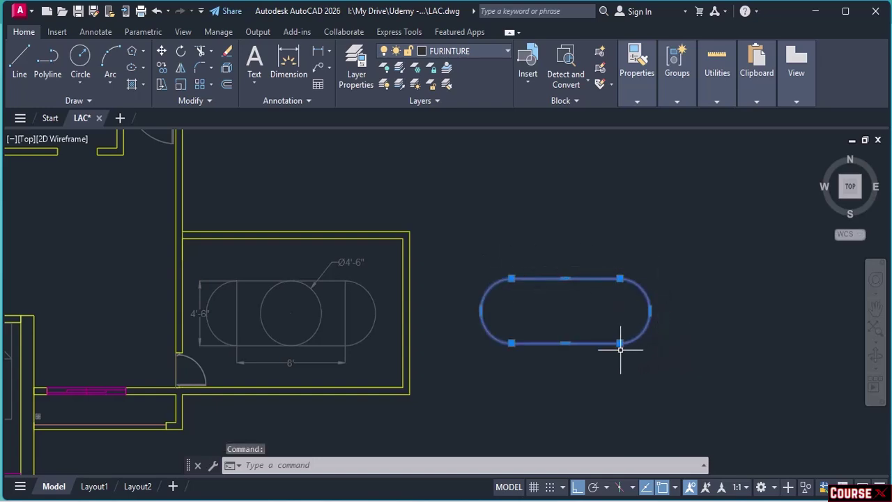
{"action": "left_click", "coordinate": [211, 294]}
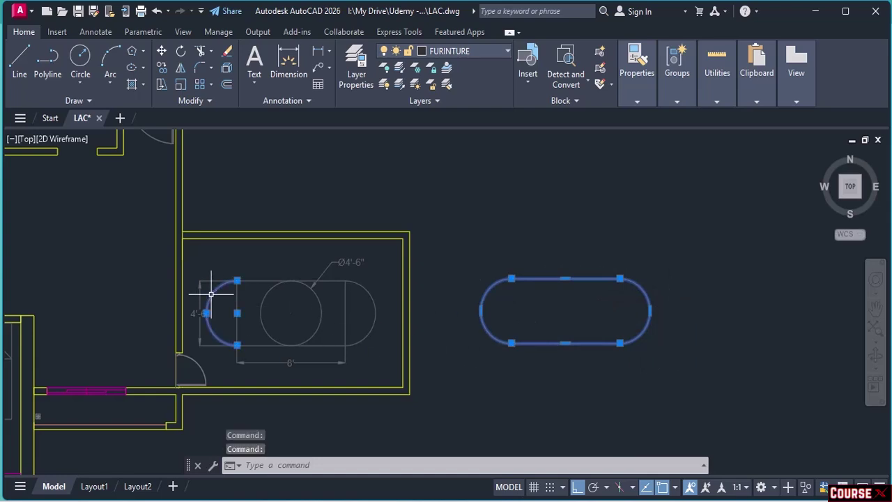
{"action": "left_click", "coordinate": [285, 282]}
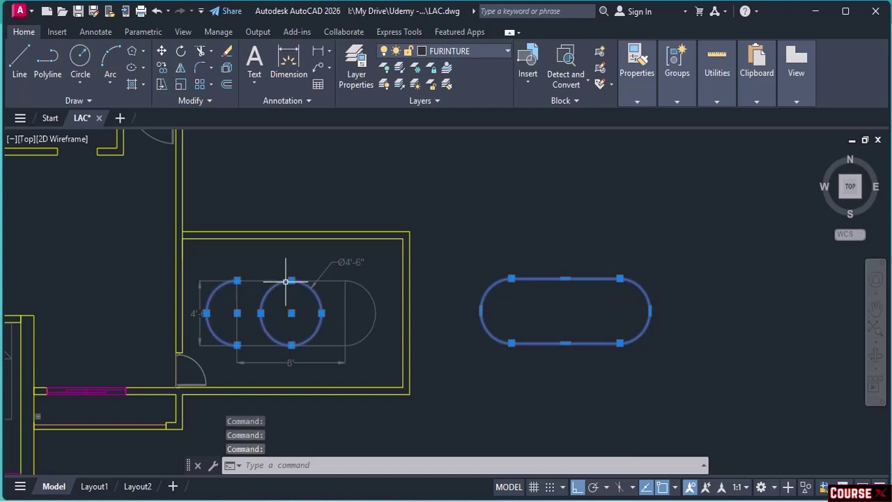
{"action": "left_click", "coordinate": [329, 279]}
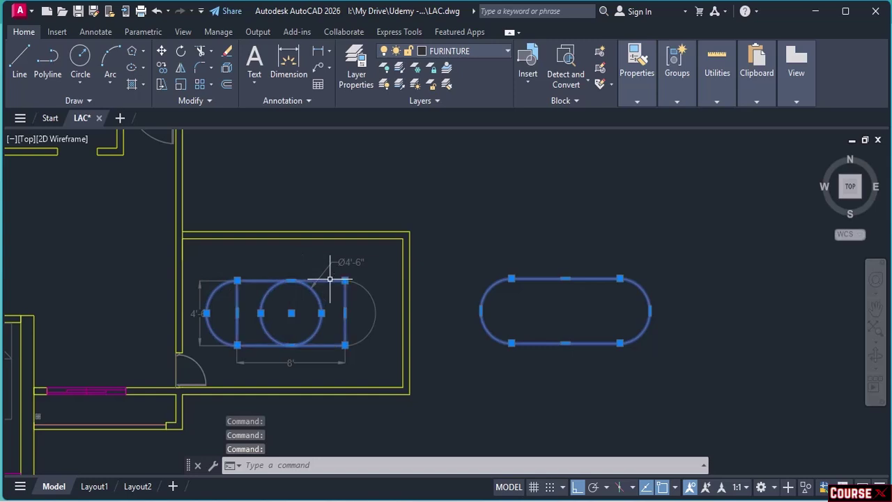
{"action": "left_click", "coordinate": [371, 287]}
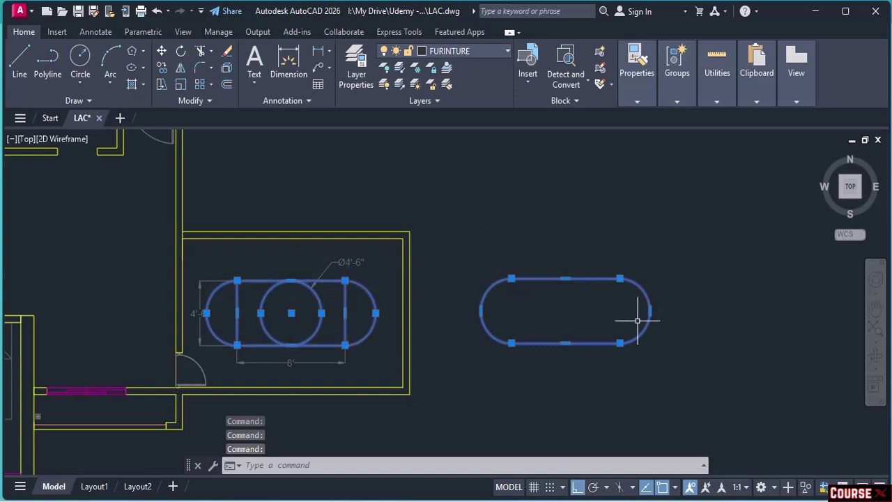
{"action": "key", "text": "Escape"}
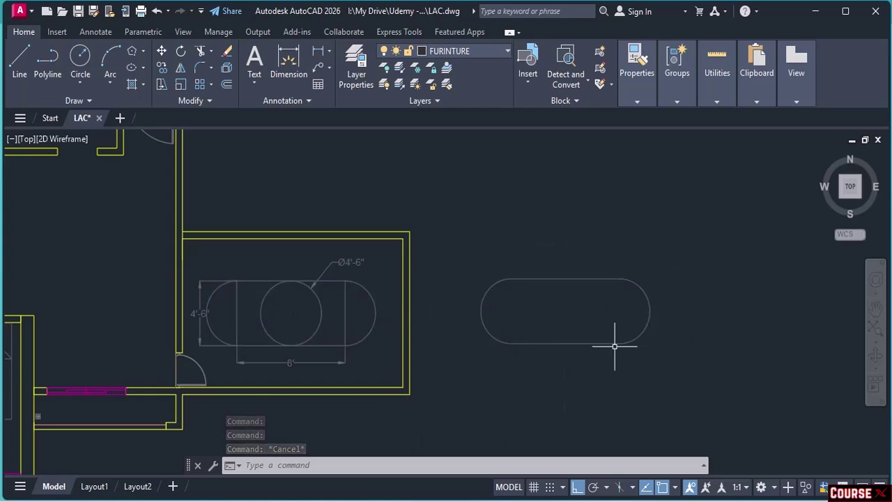
{"action": "left_click", "coordinate": [576, 278]}
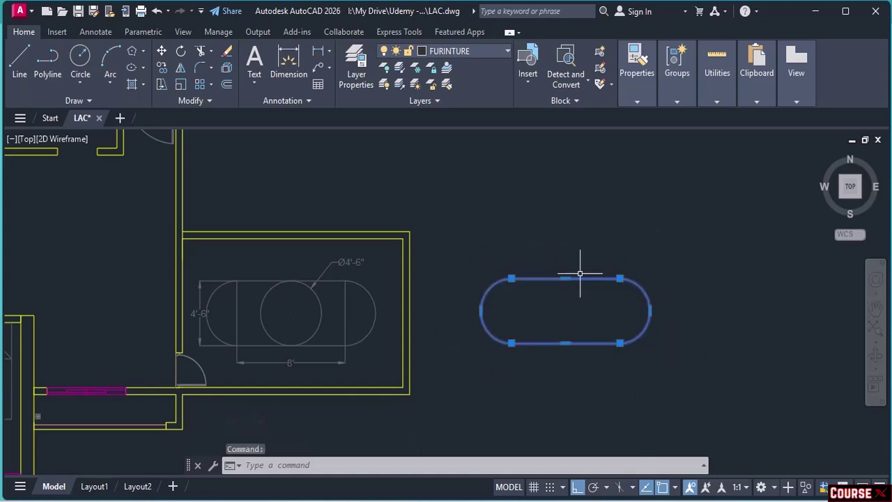
{"action": "key", "text": "Delete"}
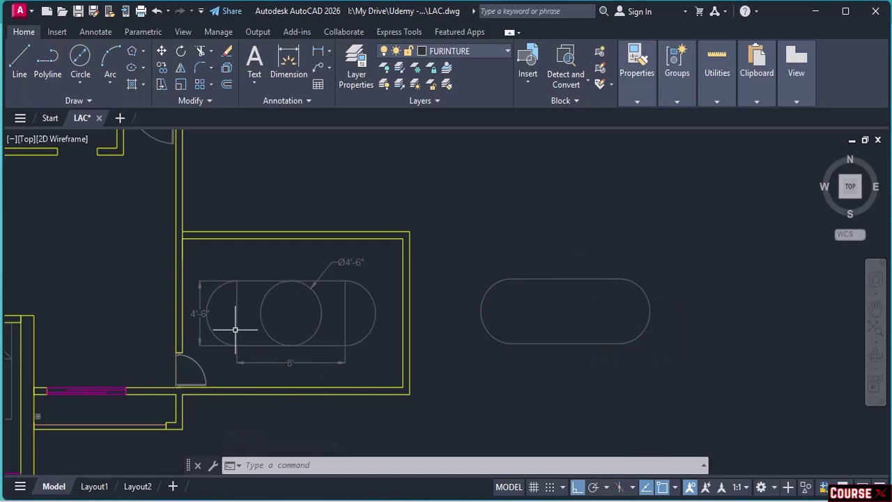
- Draw a Center, Diameter circle of 4'6" at the middle of the polyline tabletop, aligned with its side and end midpoints
{"action": "left_click", "coordinate": [81, 85]}
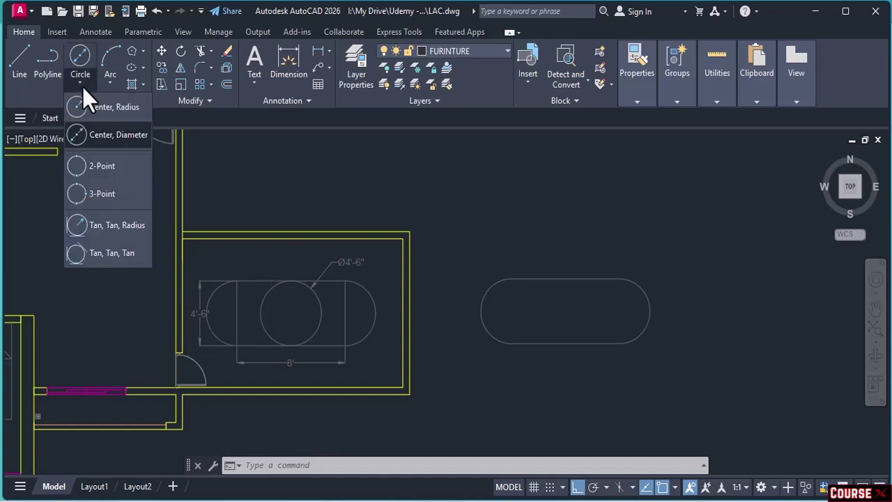
{"action": "left_click", "coordinate": [102, 131]}
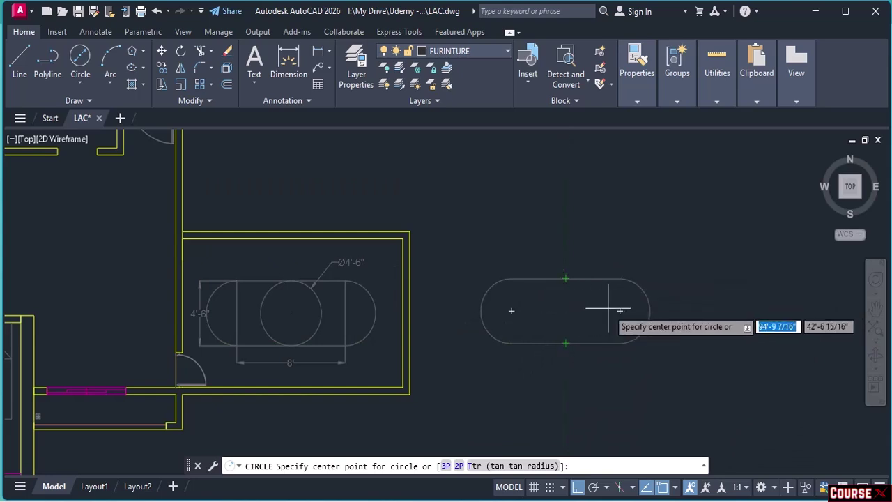
{"action": "left_click", "coordinate": [565, 311]}
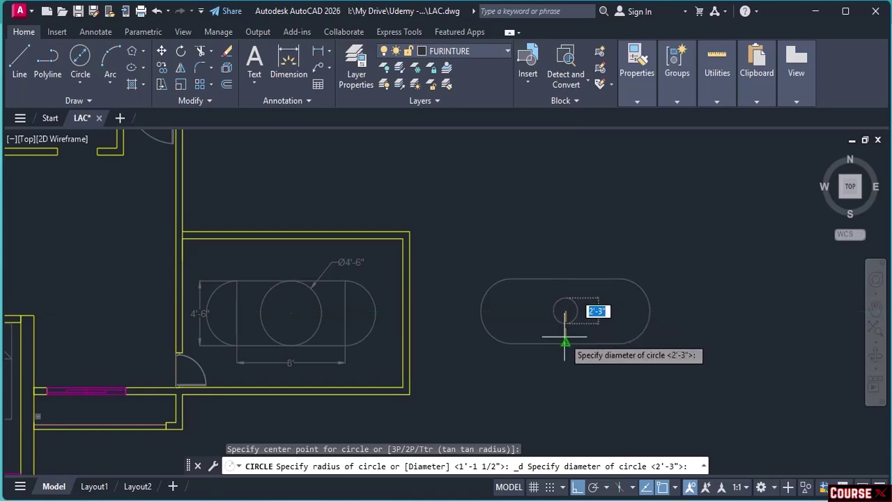
{"action": "type", "text": "4'6"}
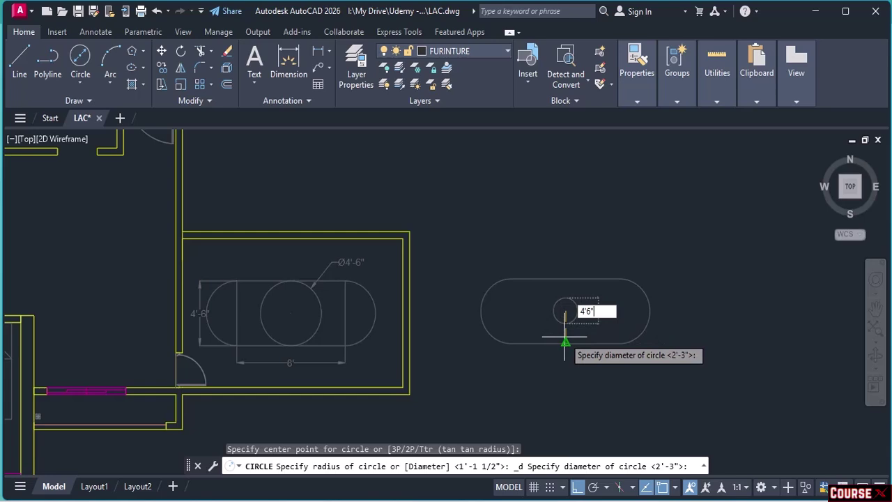
{"action": "key", "text": "Return"}
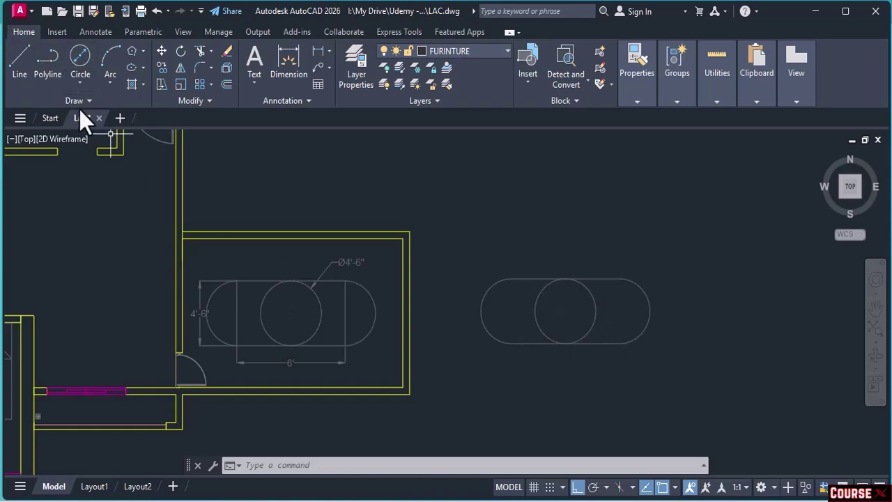
- Draw a 6-sided polygon inscribed in the polyline tabletop's circle with a vertex at the north side's midpoint, and delete the circle
{"action": "left_click", "coordinate": [143, 51]}
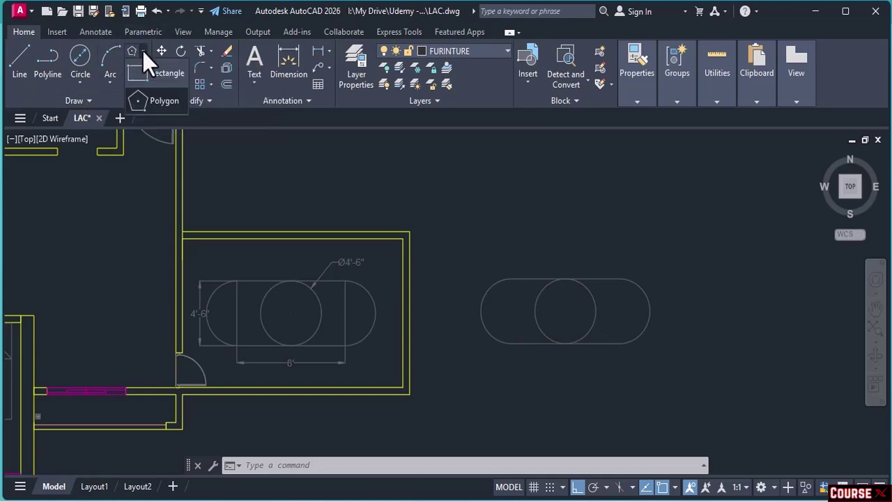
{"action": "left_click", "coordinate": [161, 105]}
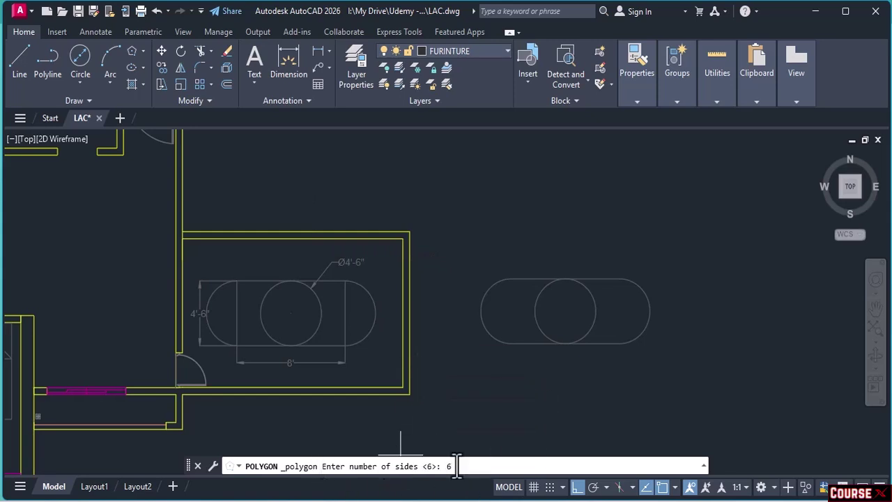
{"action": "type", "text": "6"}
{"action": "key", "text": "Return"}
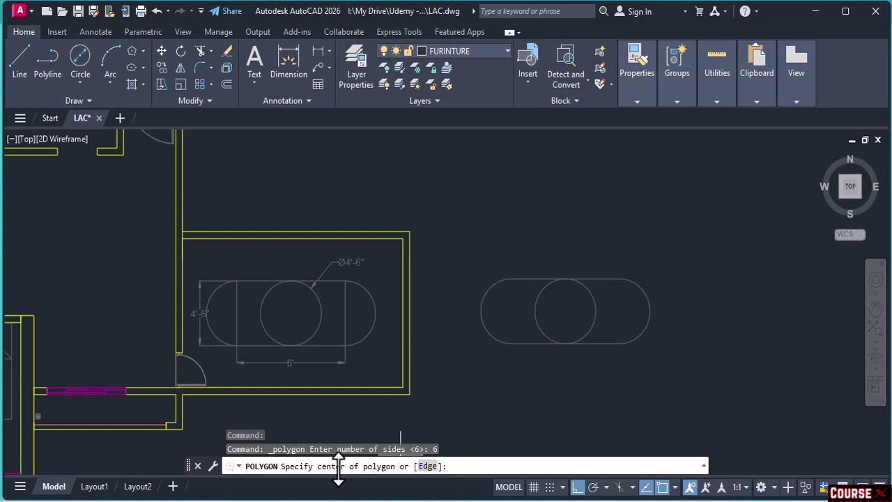
{"action": "left_click", "coordinate": [566, 311]}
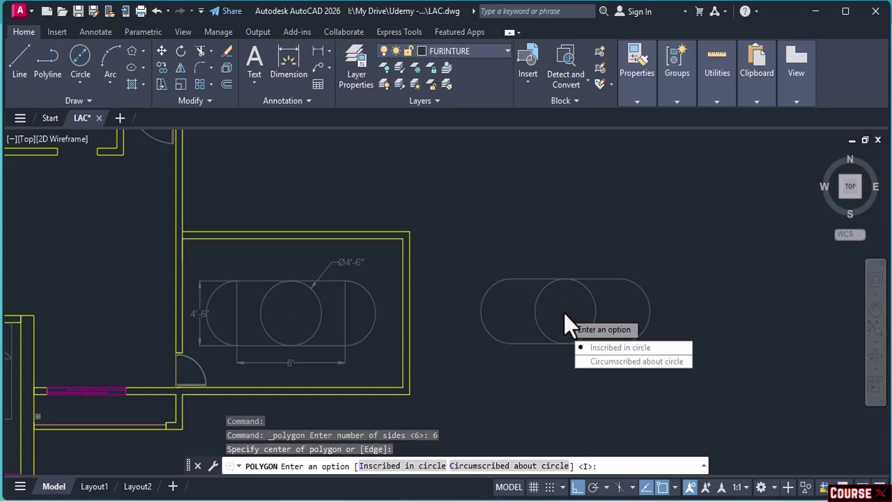
{"action": "left_click", "coordinate": [613, 349]}
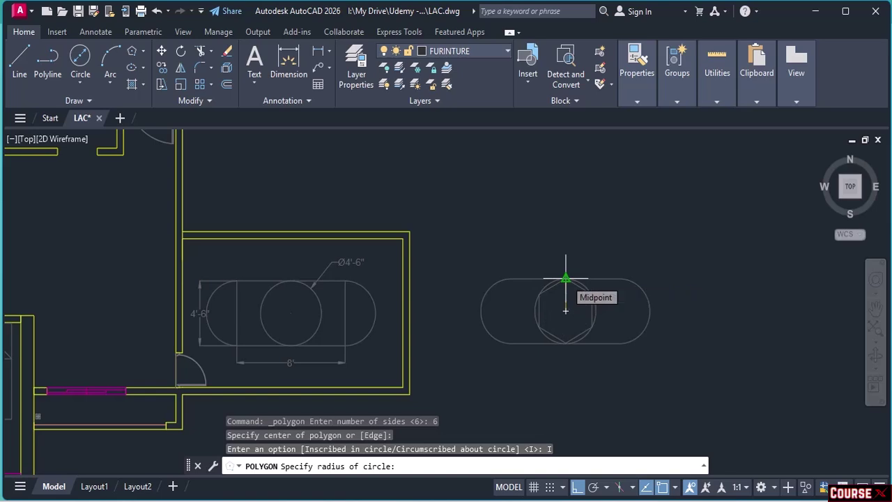
{"action": "left_click", "coordinate": [566, 279]}
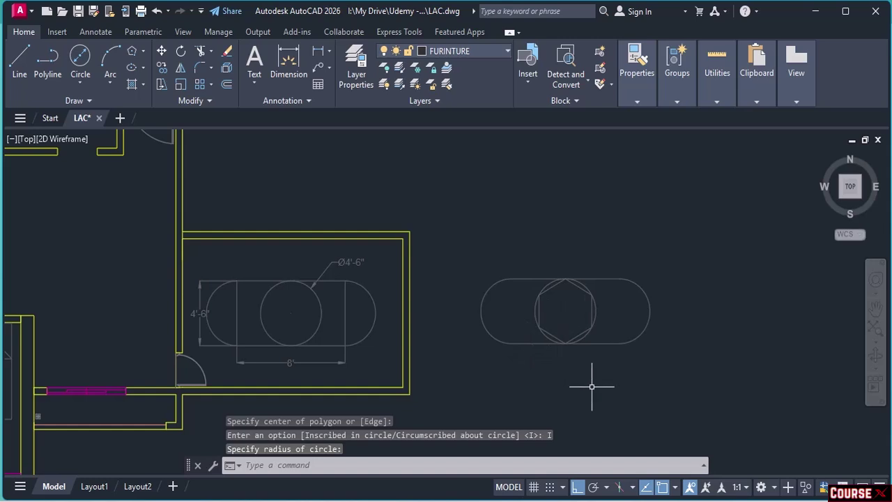
{"action": "left_click", "coordinate": [596, 311]}
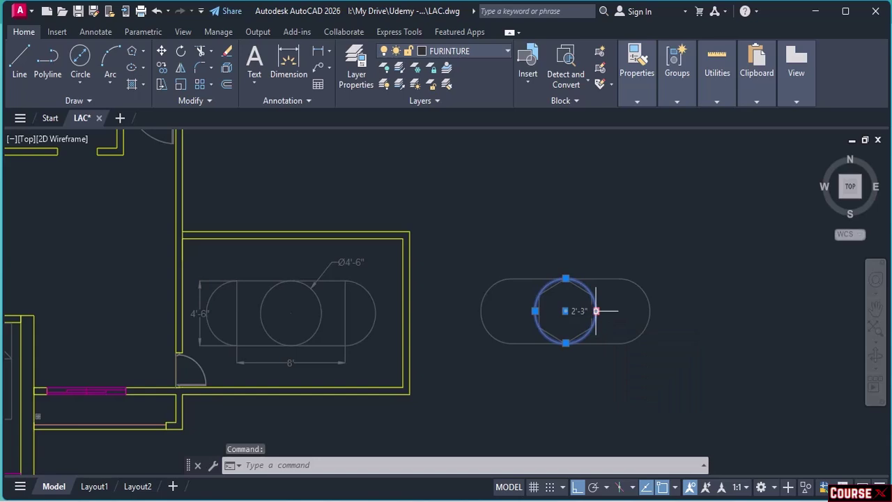
{"action": "key", "text": "Delete"}
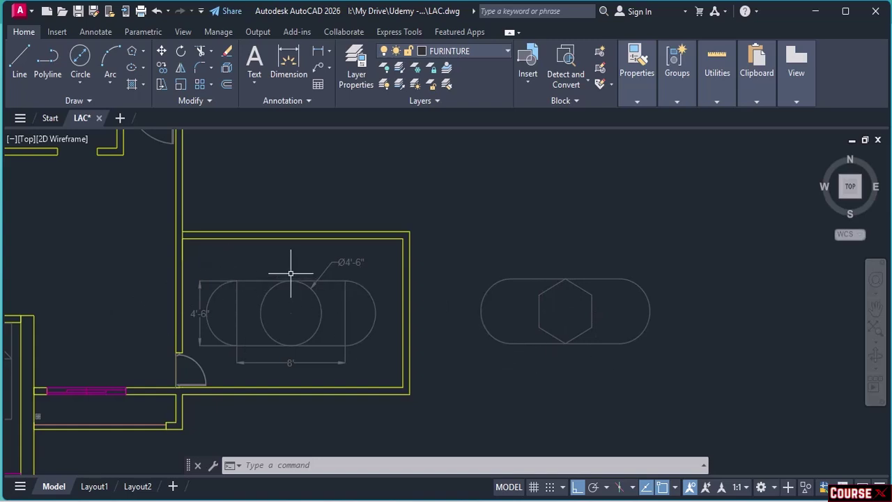
- Start a fit-point spline with Ortho off, waving eastward through alternating high and low points in the open room west of the dimensioned table
{"action": "middle_click_drag", "start_coordinate": [290, 274], "coordinate": [528, 277]}
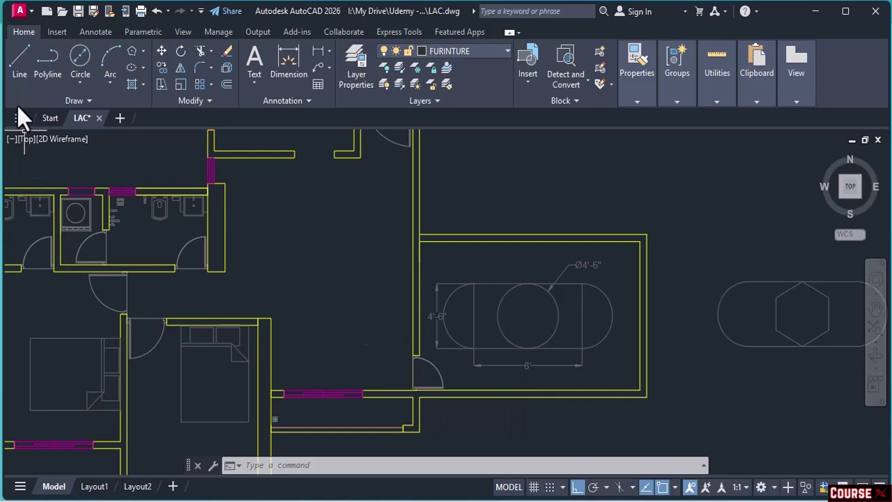
{"action": "left_click", "coordinate": [88, 101]}
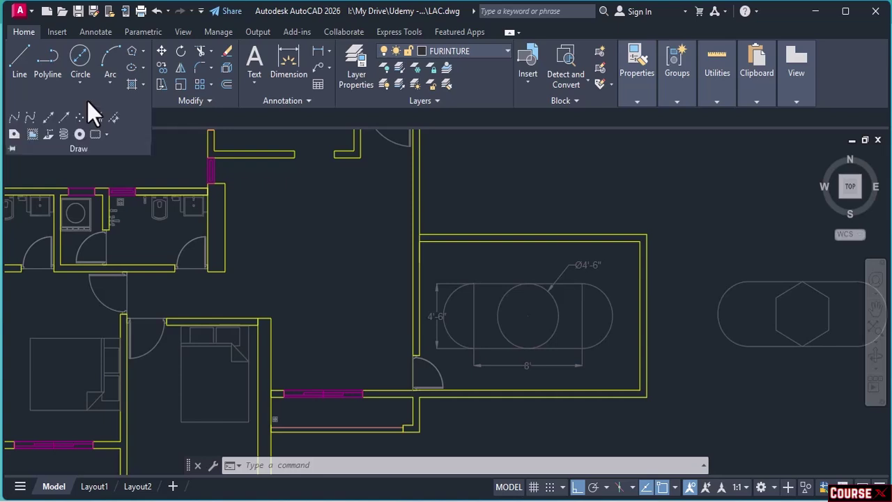
{"action": "left_click", "coordinate": [12, 118]}
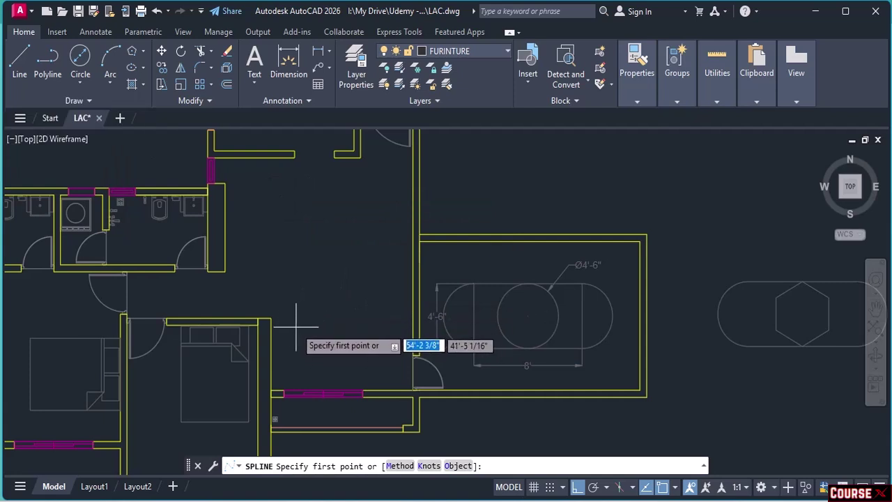
{"action": "left_click", "coordinate": [304, 314]}
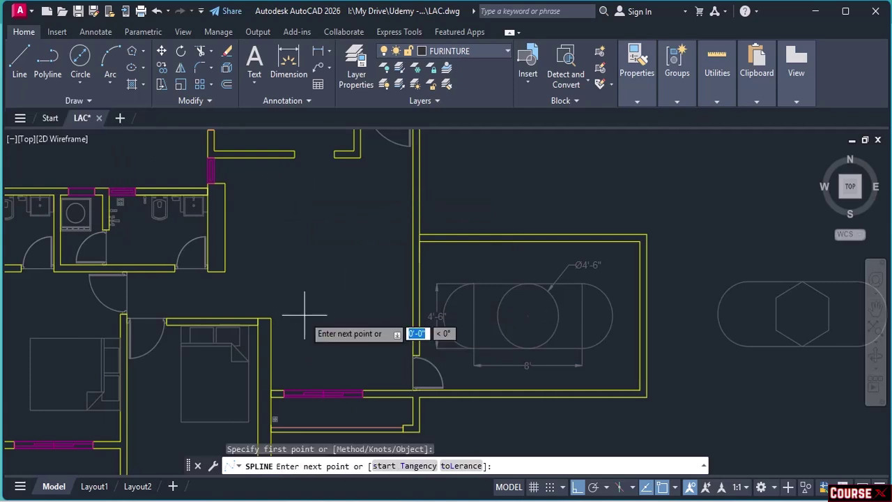
{"action": "left_click", "coordinate": [582, 489]}
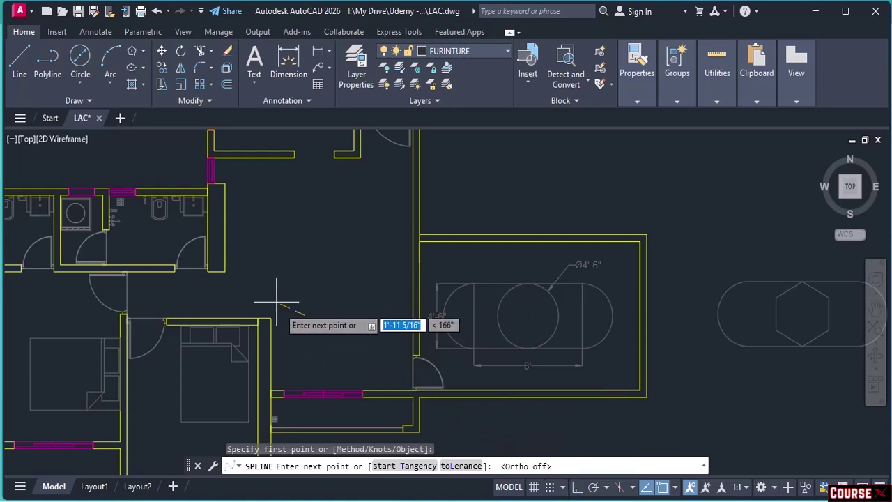
{"action": "left_click", "coordinate": [325, 295]}
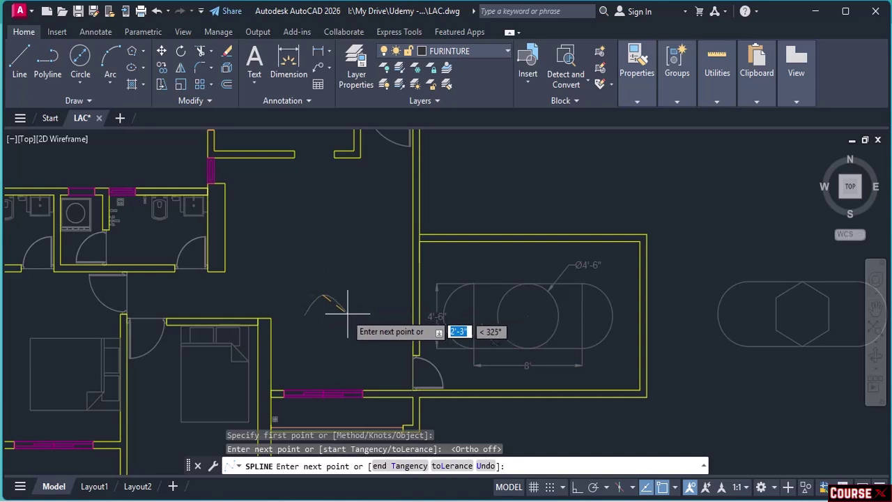
{"action": "left_click", "coordinate": [342, 311]}
{"action": "left_click", "coordinate": [357, 295]}
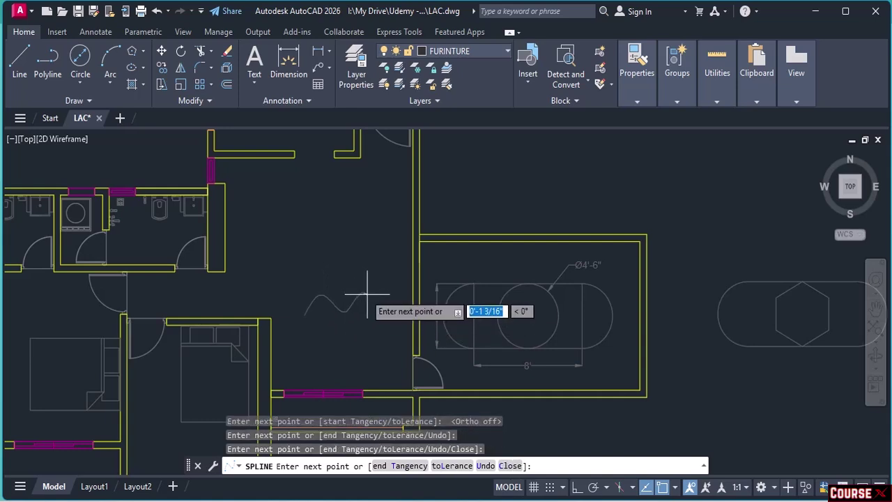
{"action": "left_click", "coordinate": [381, 312]}
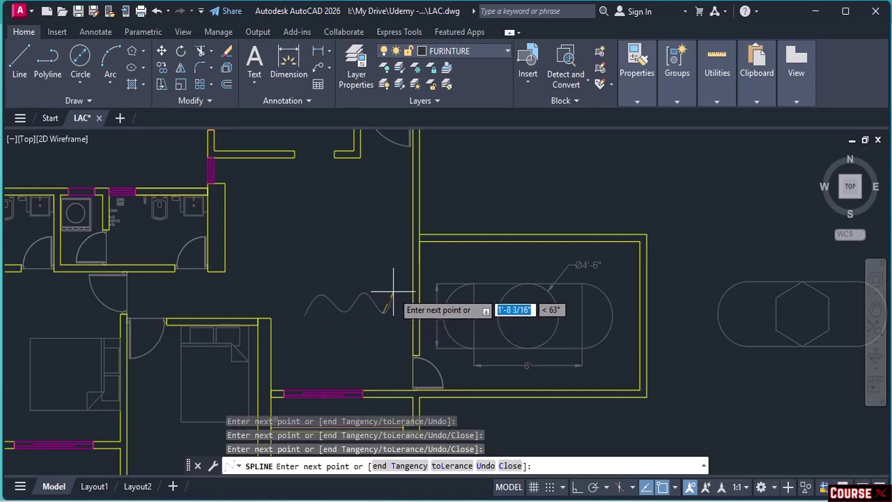
- Undo the last point of the wavy spline, then place a new end point short of the wall and finish the curve
{"action": "key", "text": "ctrl+z"}
{"action": "scroll", "coordinate": [401, 296], "scroll_direction": "up", "scroll_amount": 5}
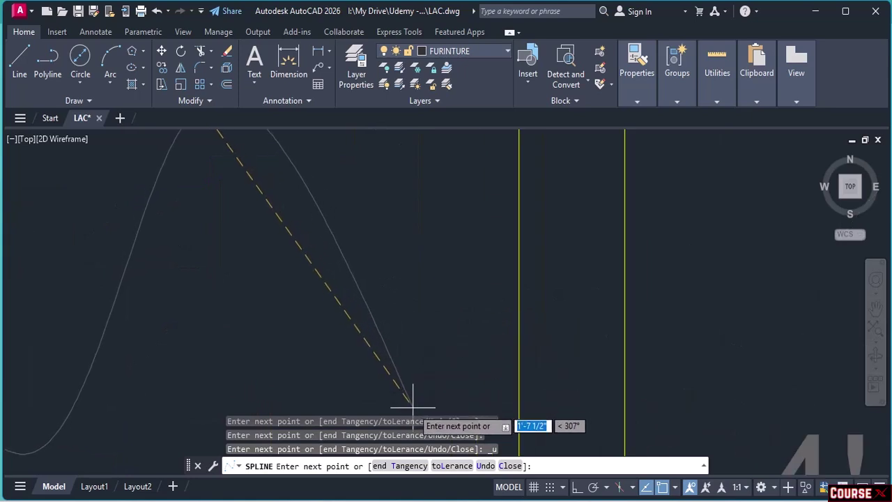
{"action": "left_click", "coordinate": [412, 405]}
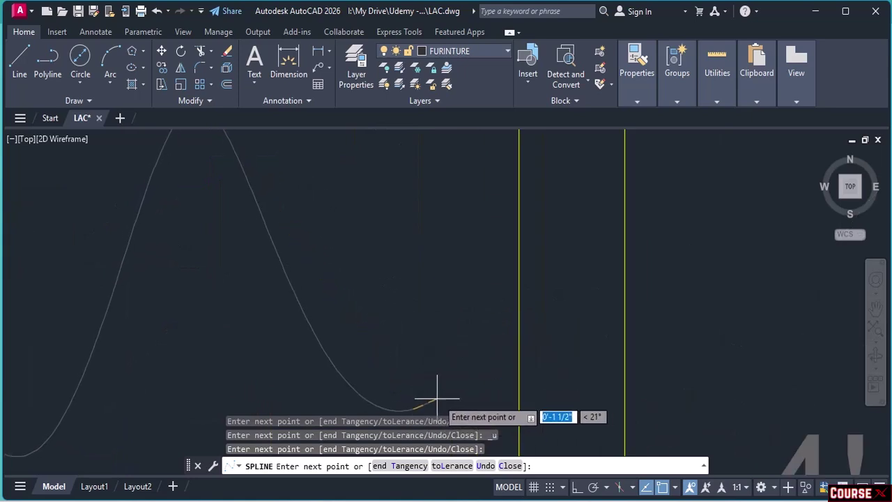
{"action": "key", "text": "Return"}
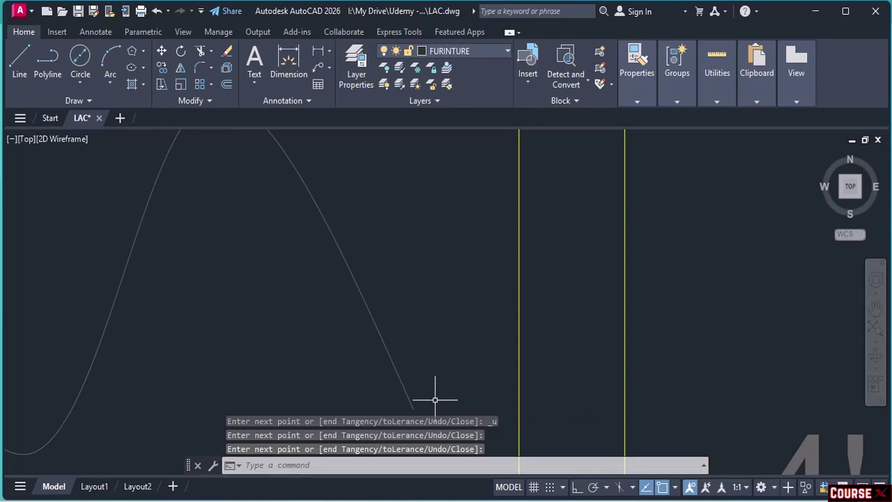
{"action": "scroll", "coordinate": [435, 400], "scroll_direction": "down", "scroll_amount": 5}
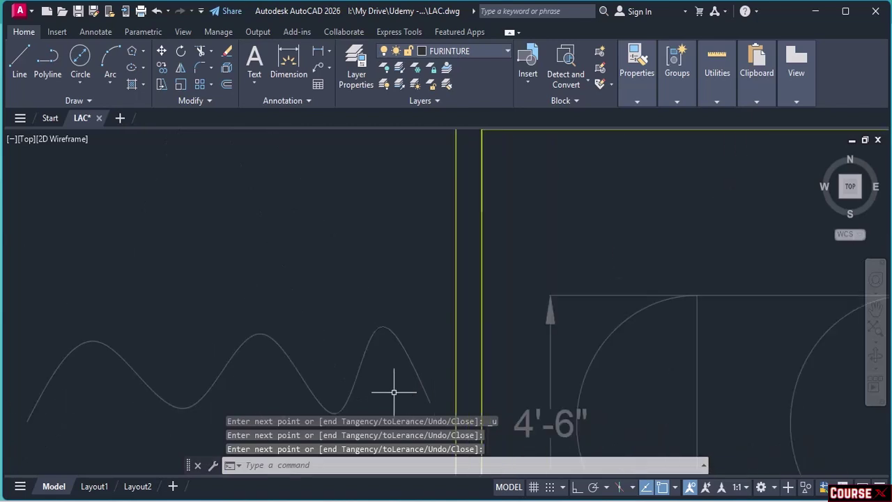
{"action": "middle_click_drag", "start_coordinate": [394, 392], "coordinate": [492, 230]}
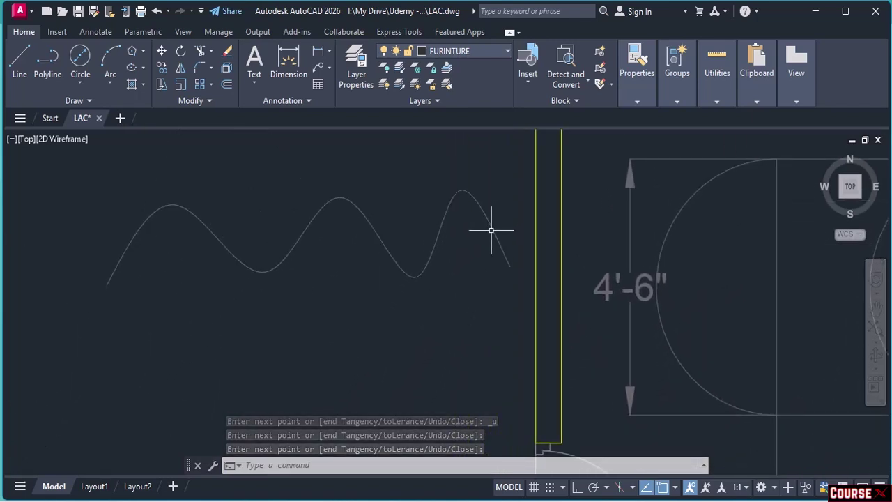
{"action": "scroll", "coordinate": [491, 230], "scroll_direction": "down", "scroll_amount": 4}
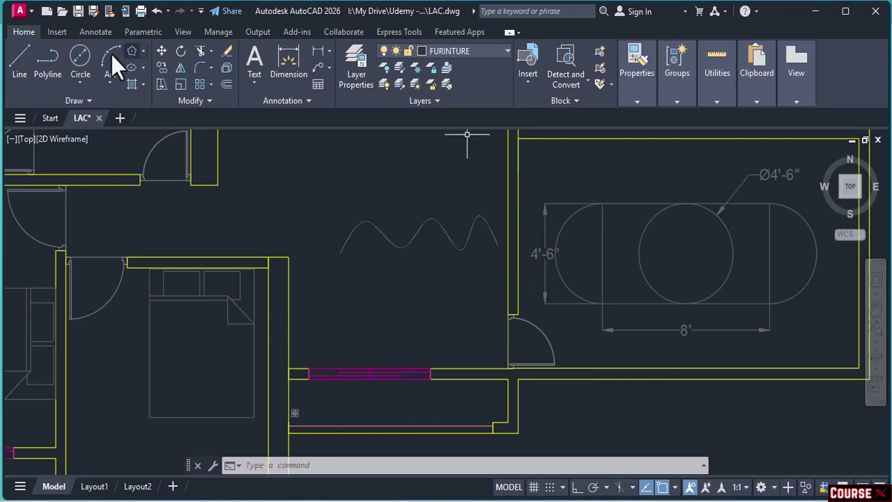
- Quick-measure the thickness of the lower wall of the room containing the oval table
{"action": "left_click", "coordinate": [717, 102]}
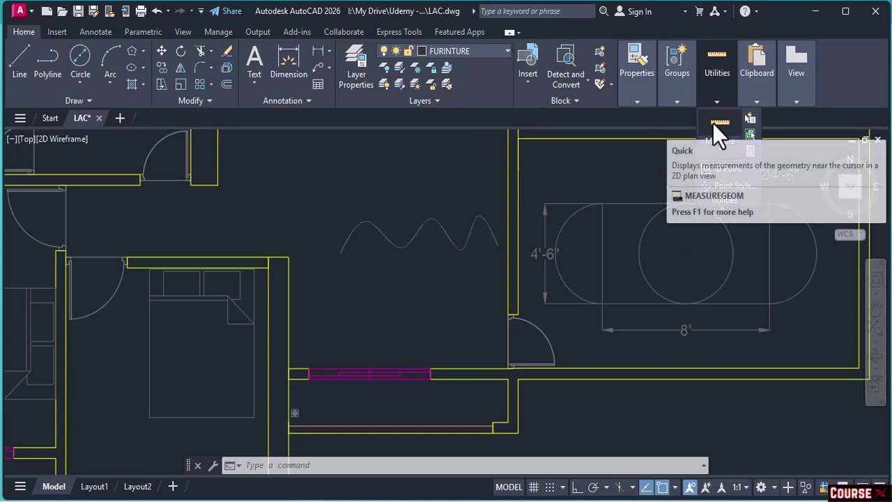
{"action": "left_click", "coordinate": [713, 123]}
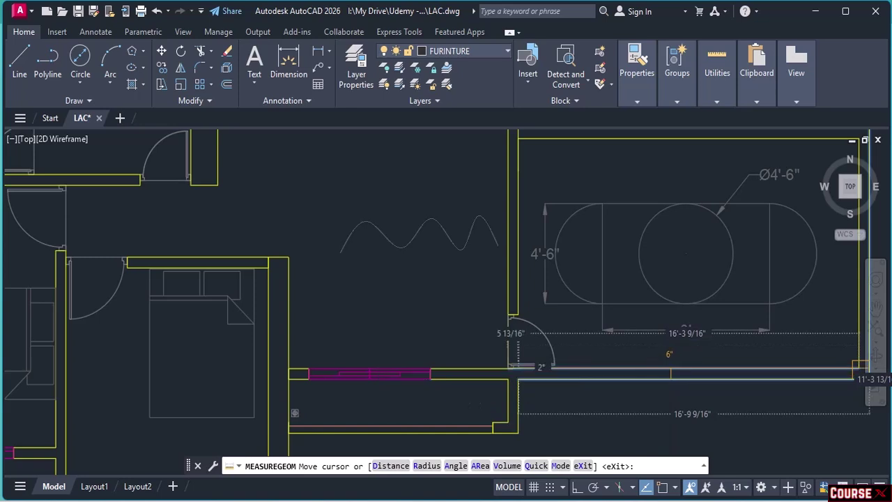
{"action": "key", "text": "Escape"}
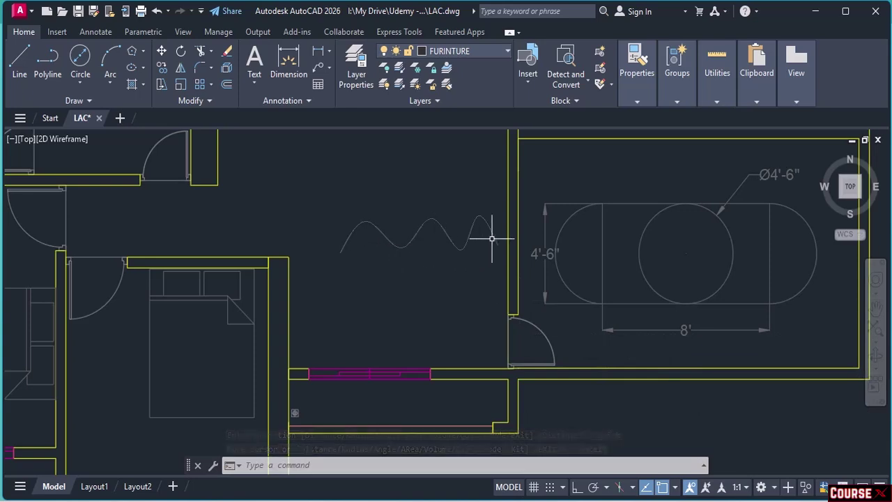
- Extend the open end of the wavy spline to the near face of the vertical wall
{"action": "scroll", "coordinate": [492, 241], "scroll_direction": "up", "scroll_amount": 2}
{"action": "scroll", "coordinate": [492, 239], "scroll_direction": "up", "scroll_amount": 2}
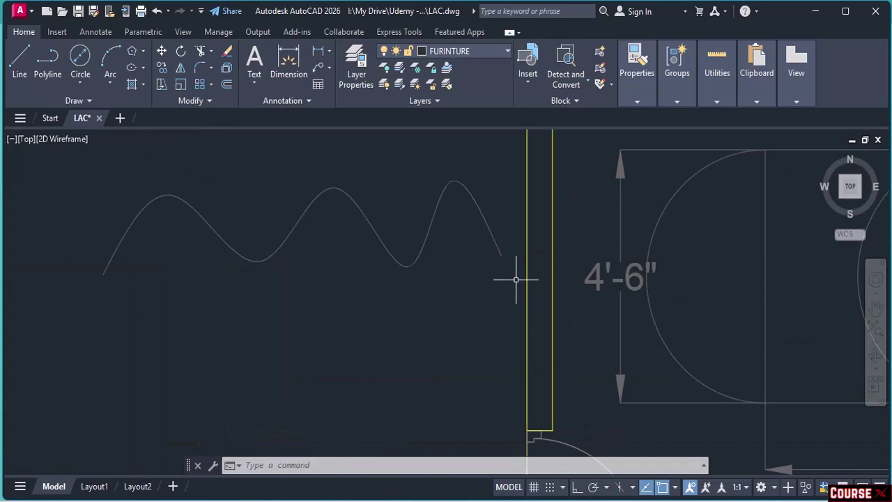
{"action": "mouse_move", "coordinate": [528, 301]}
{"action": "type", "text": "exte"}
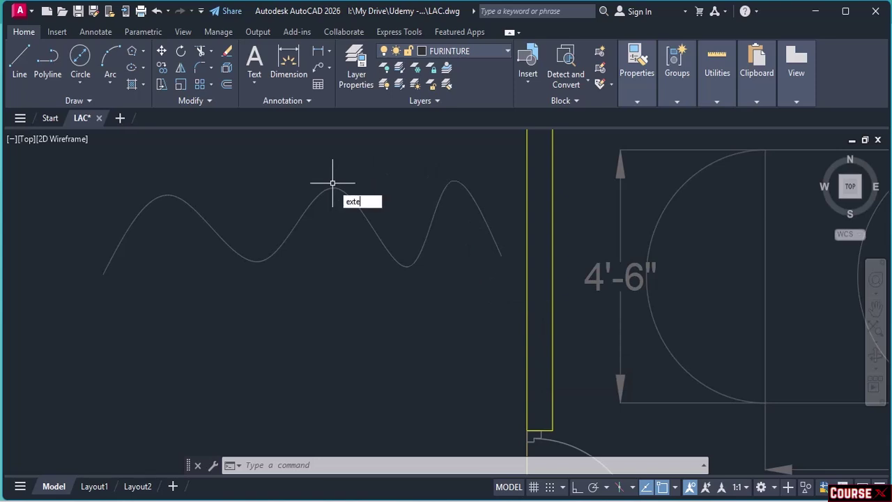
{"action": "type", "text": "nd"}
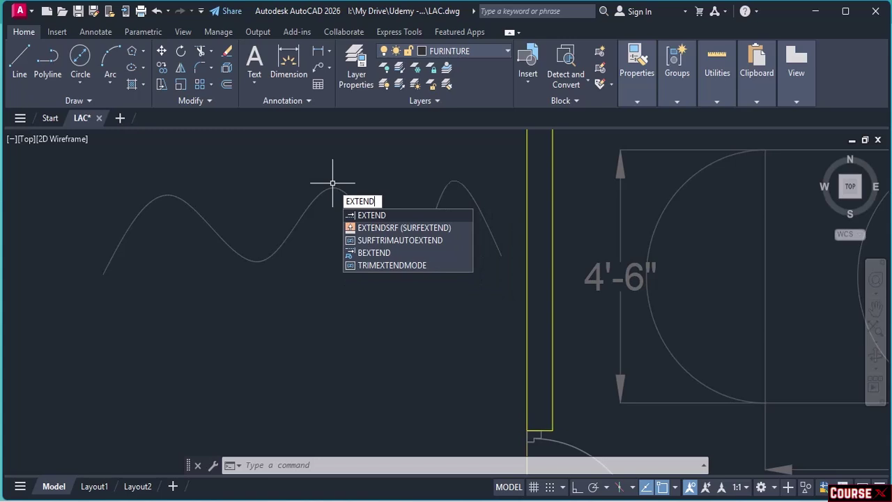
{"action": "key", "text": "Return"}
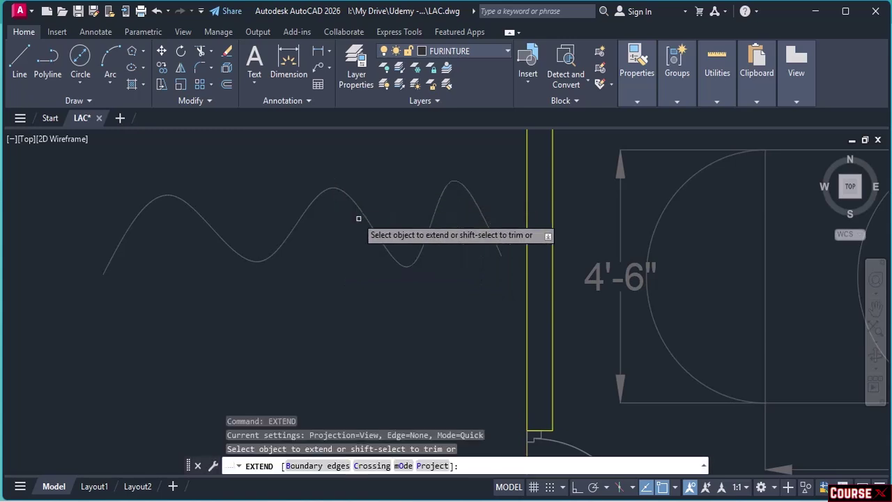
{"action": "left_click", "coordinate": [528, 257]}
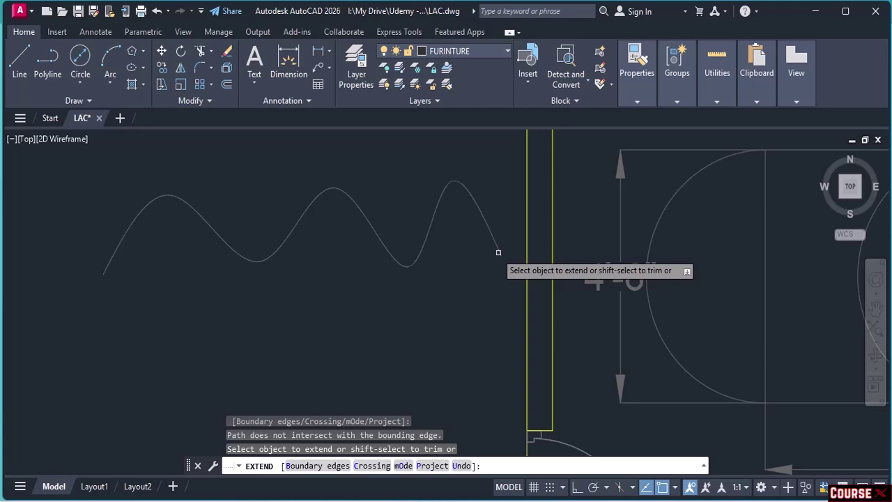
{"action": "left_click", "coordinate": [499, 252]}
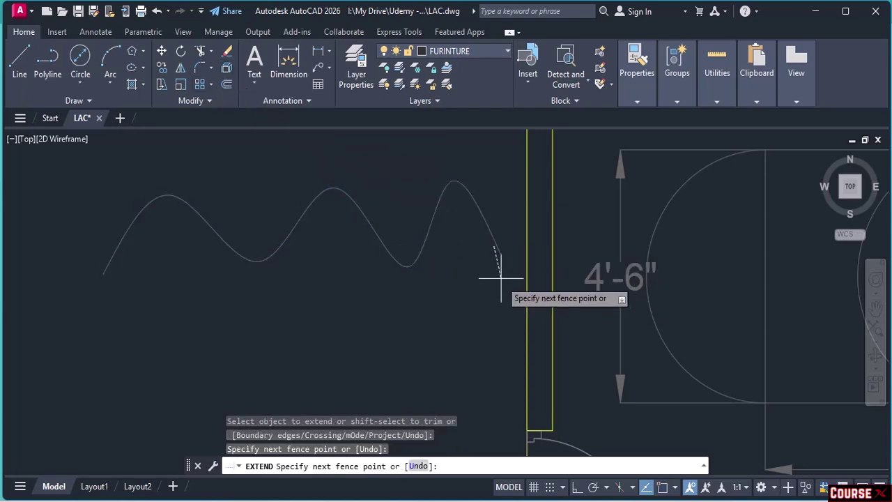
{"action": "key", "text": "Return"}
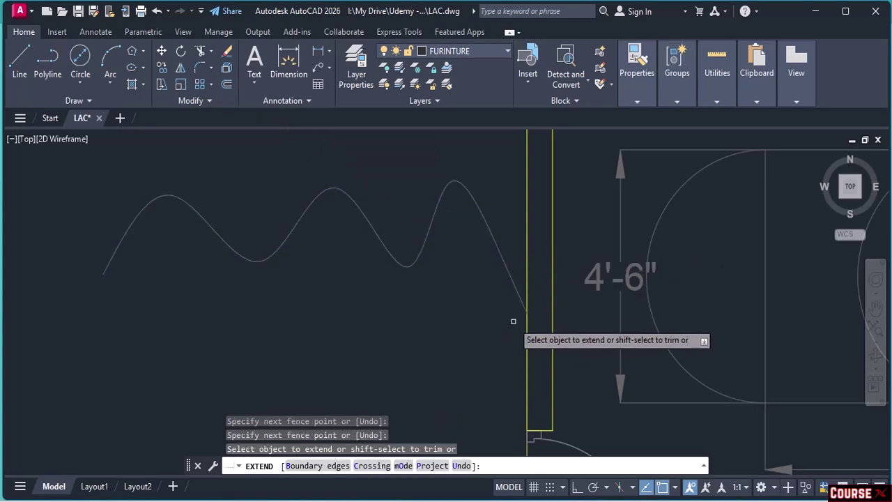
{"action": "key", "text": "Return"}
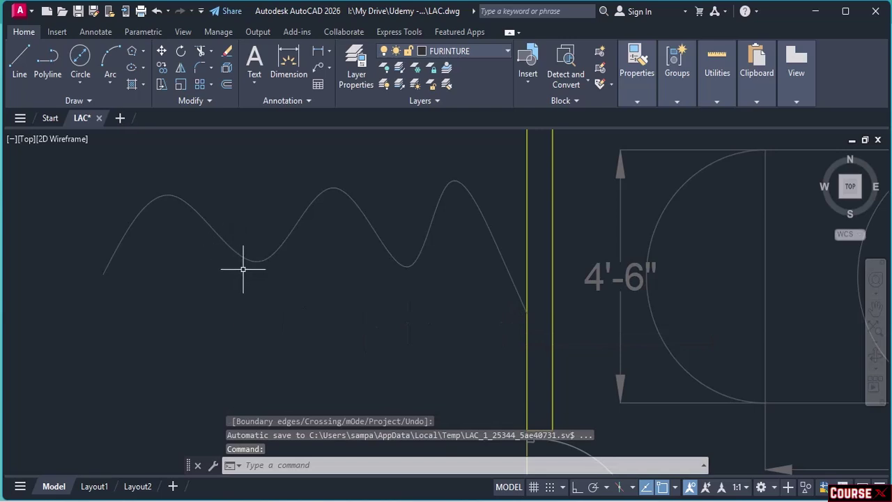
- Offset the wavy spline 6" to its lower side
{"action": "type", "text": "off"}
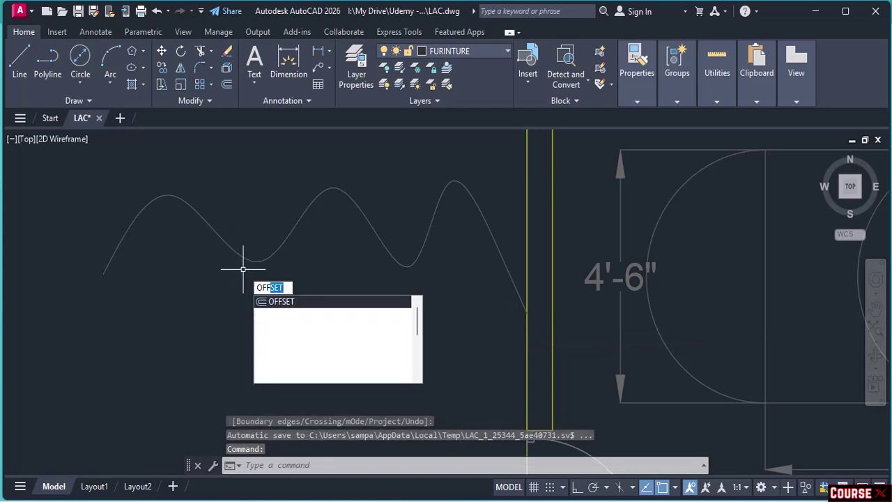
{"action": "key", "text": "Return"}
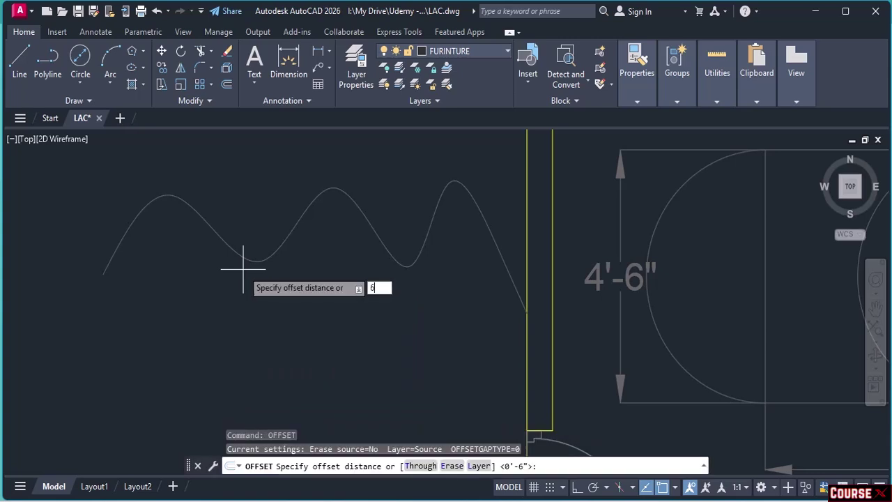
{"action": "type", "text": "6\""}
{"action": "key", "text": "Return"}
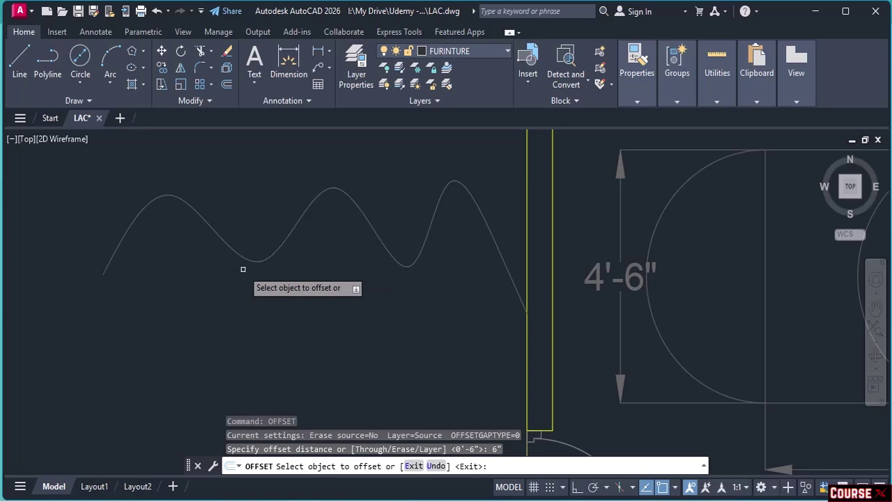
{"action": "left_click", "coordinate": [242, 257]}
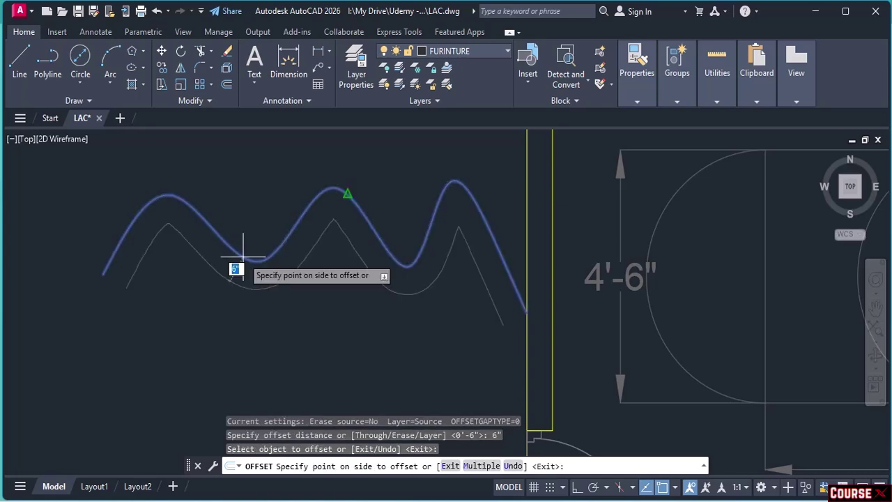
{"action": "left_click", "coordinate": [233, 288]}
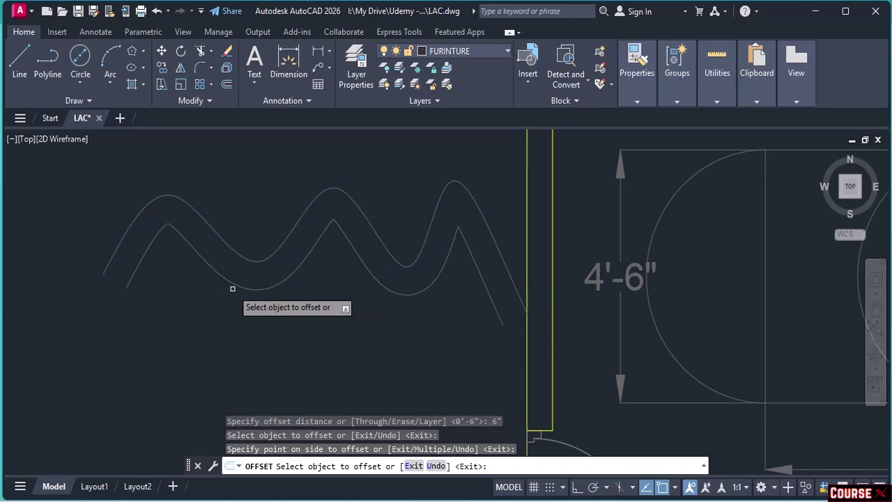
{"action": "key", "text": "Return"}
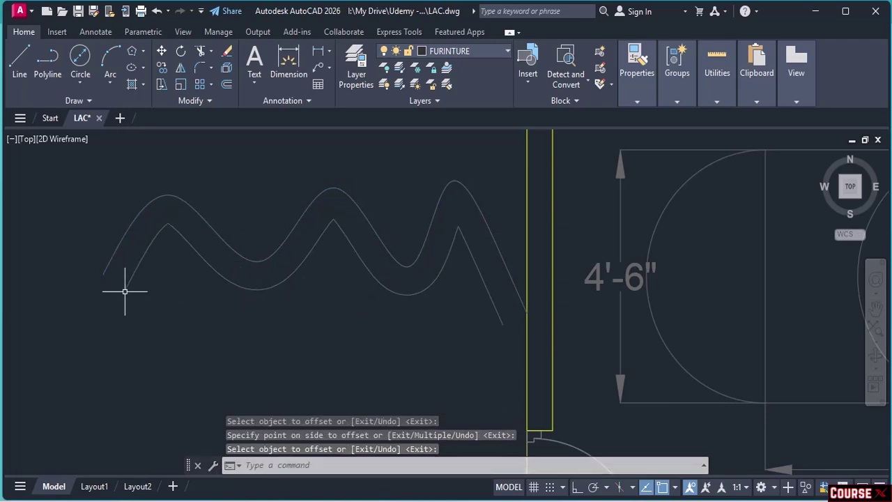
- Draw a line closing the gap between the left ends of the two wavy curves
{"action": "type", "text": "l"}
{"action": "key", "text": "Return"}
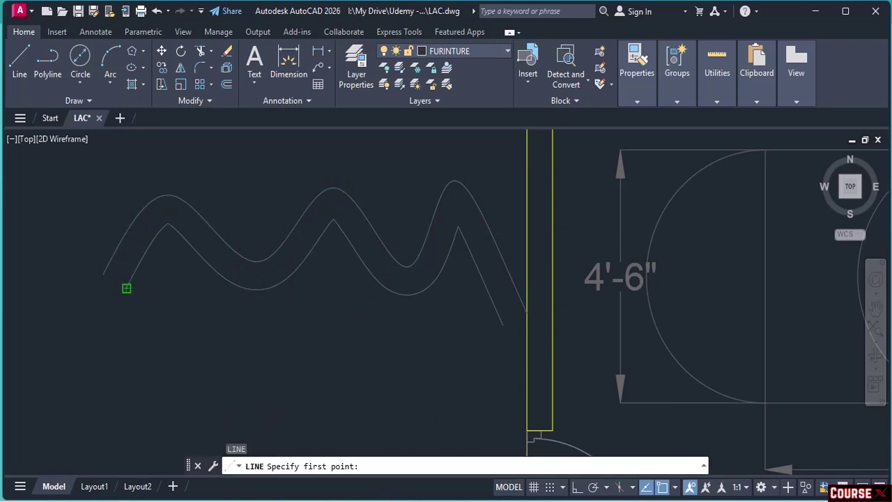
{"action": "left_click", "coordinate": [125, 286]}
{"action": "left_click", "coordinate": [103, 274]}
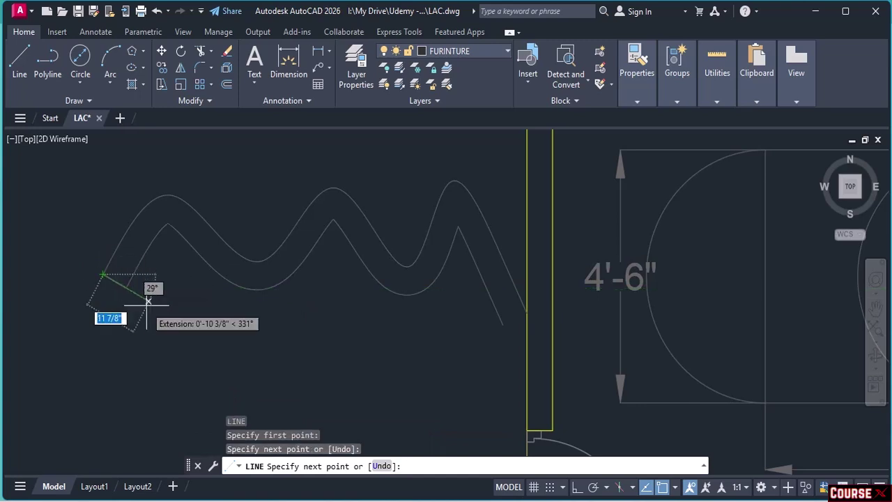
{"action": "key", "text": "Return"}
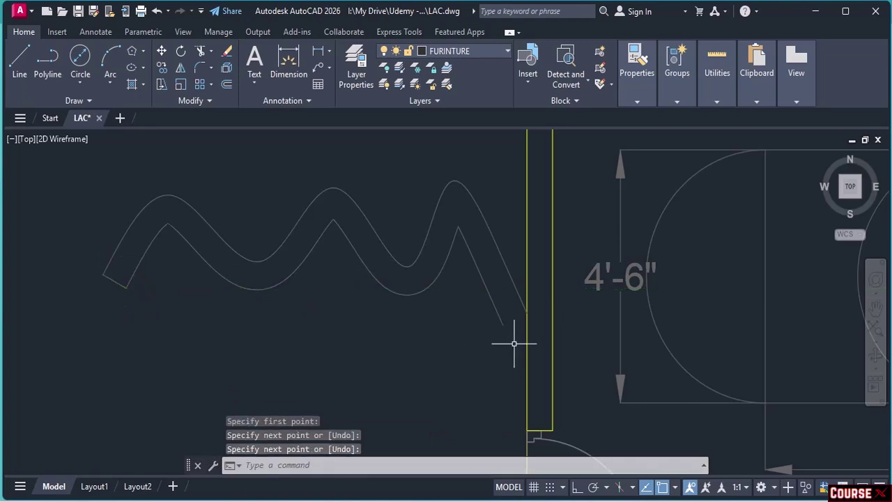
- Extend the lower offset curve to the near face of the vertical wall
{"action": "type", "text": "ext"}
{"action": "type", "text": "nd"}
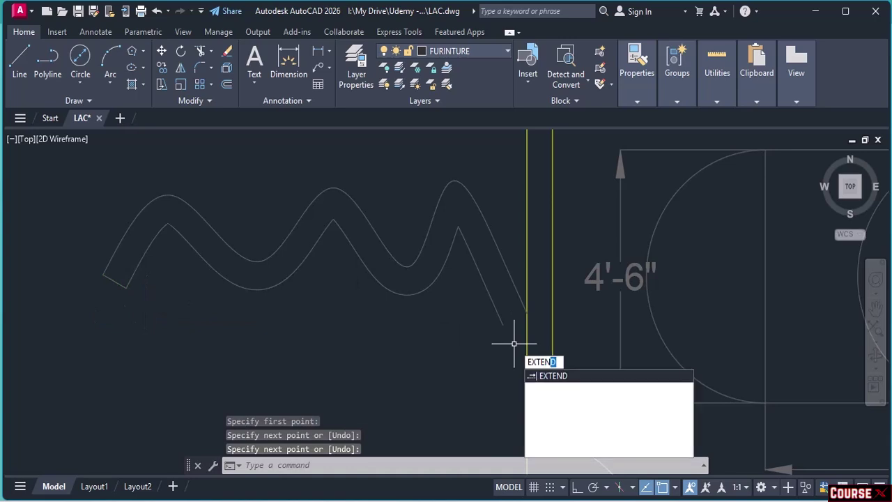
{"action": "key", "text": "Return"}
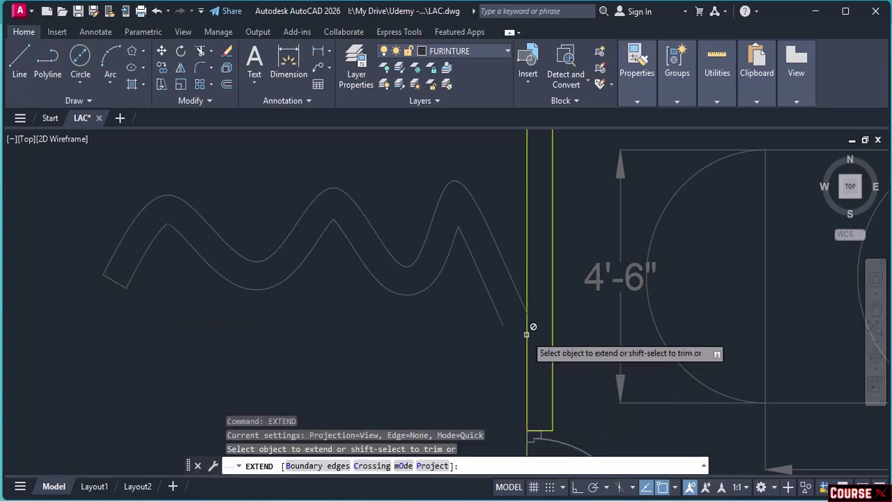
{"action": "left_click", "coordinate": [529, 332]}
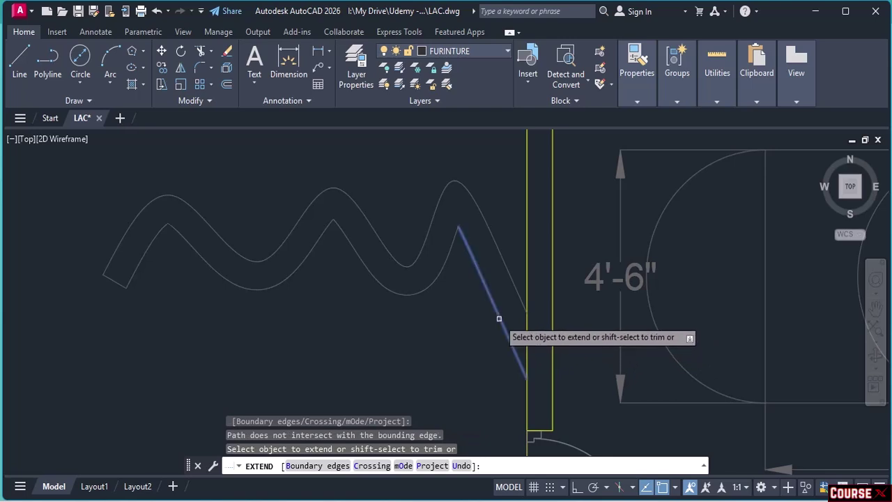
{"action": "left_click", "coordinate": [500, 317]}
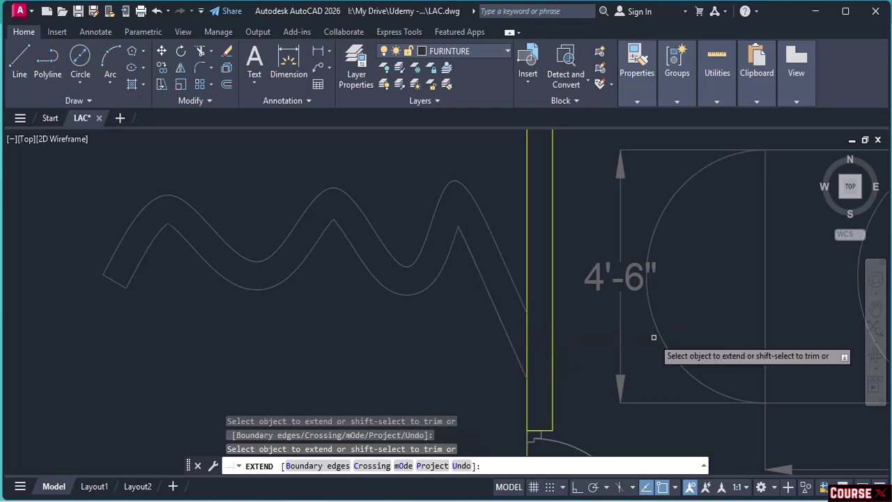
{"action": "key", "text": "Return"}
{"action": "scroll", "coordinate": [458, 330], "scroll_direction": "down", "scroll_amount": 6}
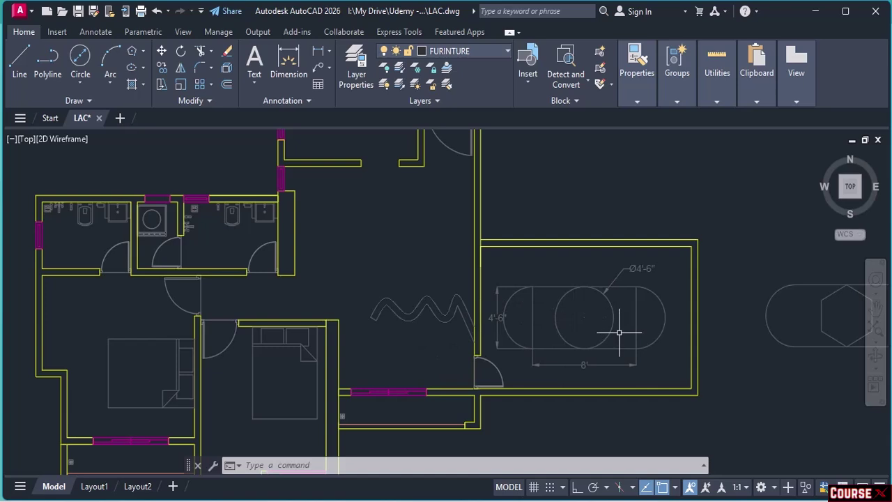
{"action": "middle_click_drag", "start_coordinate": [724, 328], "coordinate": [585, 325]}
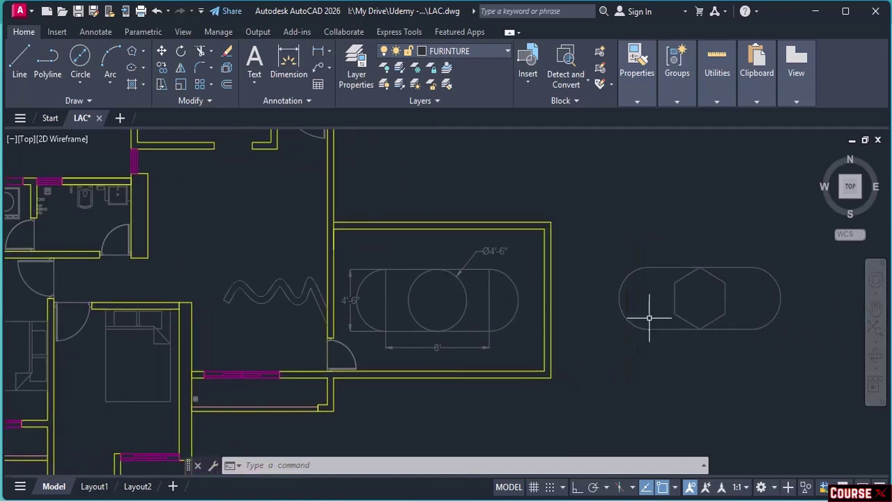
{"action": "middle_click_drag", "start_coordinate": [406, 299], "coordinate": [548, 314]}
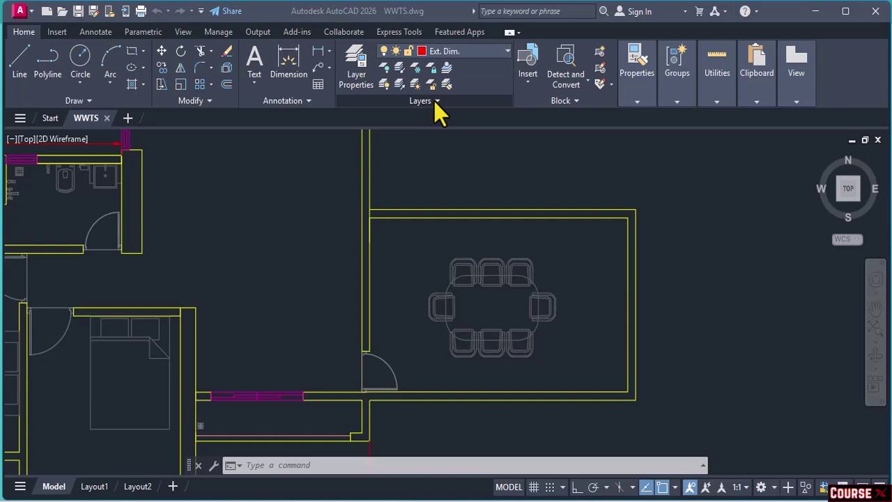
- Set Ext. Dim. as the current layer in the layer properties and close the layer manager
{"action": "left_click", "coordinate": [351, 74]}
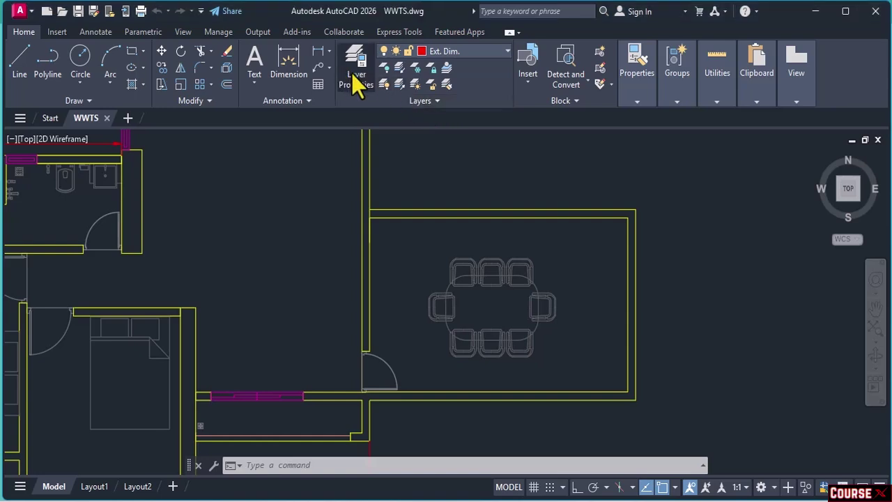
{"action": "left_click", "coordinate": [353, 76]}
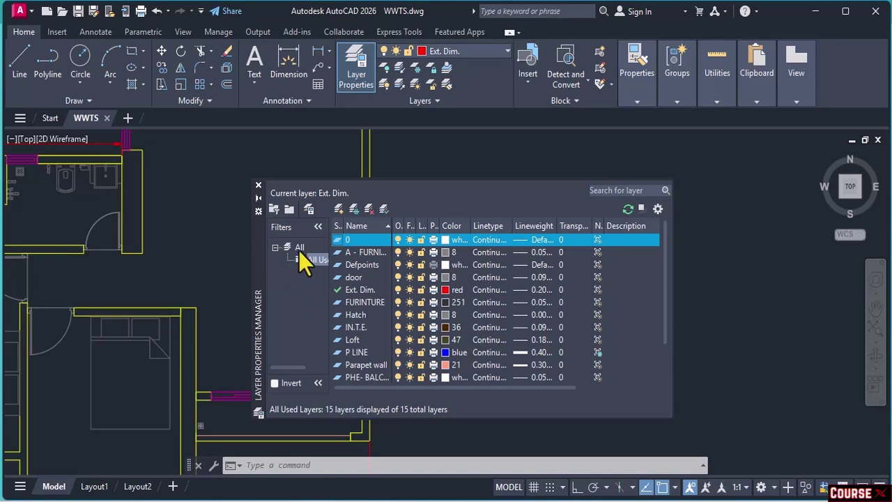
{"action": "left_click", "coordinate": [356, 292]}
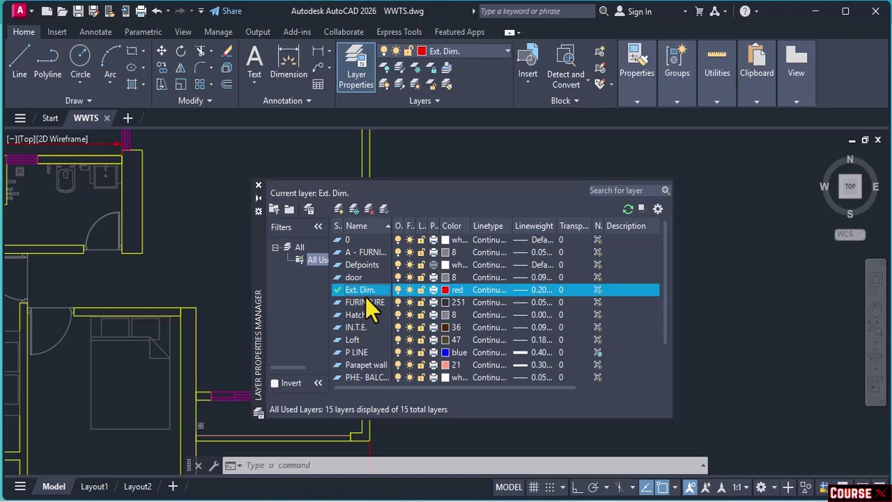
{"action": "left_click", "coordinate": [385, 211]}
{"action": "left_click", "coordinate": [258, 187]}
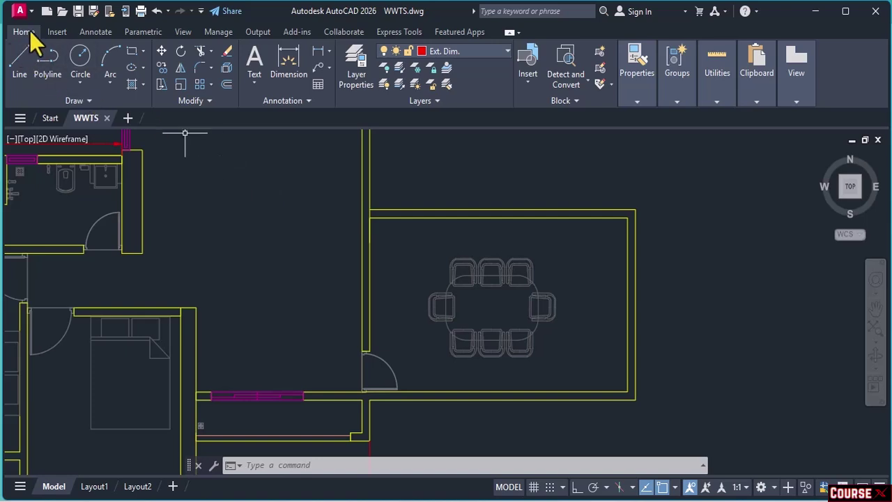
- Review the font, size and effects settings of the Standard text style without changing them
{"action": "left_click", "coordinate": [307, 103]}
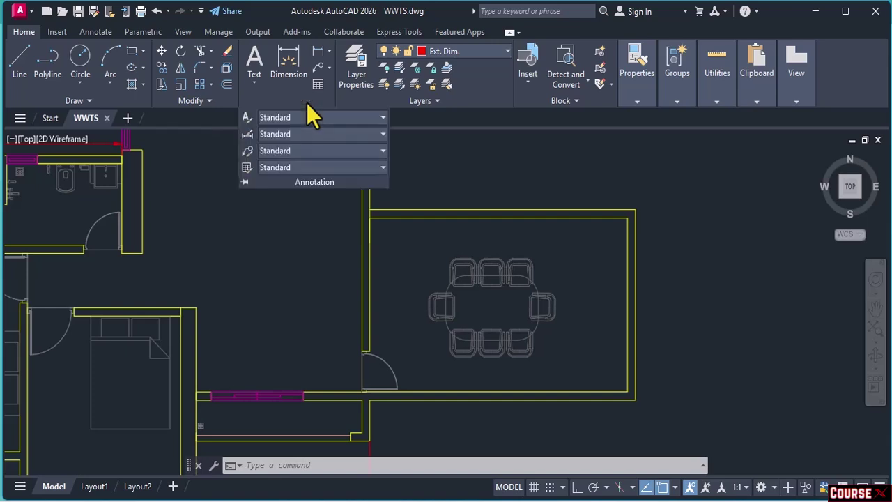
{"action": "left_click", "coordinate": [246, 119]}
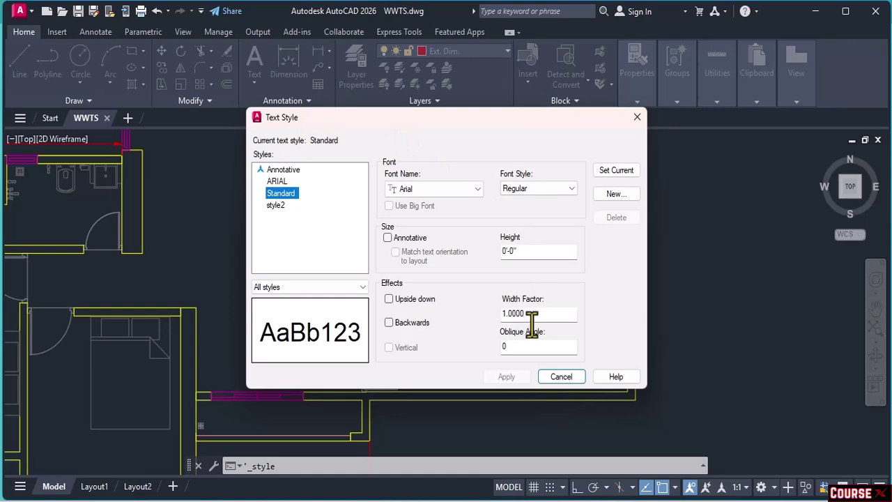
{"action": "left_click", "coordinate": [561, 380]}
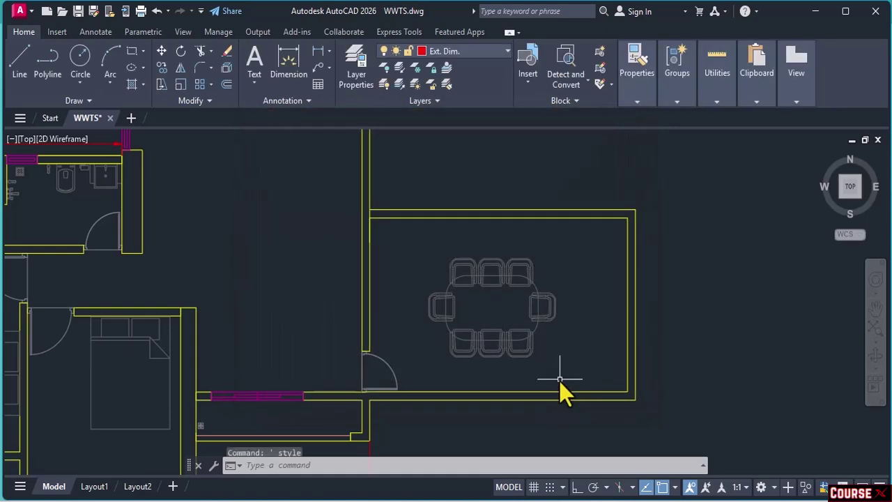
{"action": "left_click", "coordinate": [90, 32]}
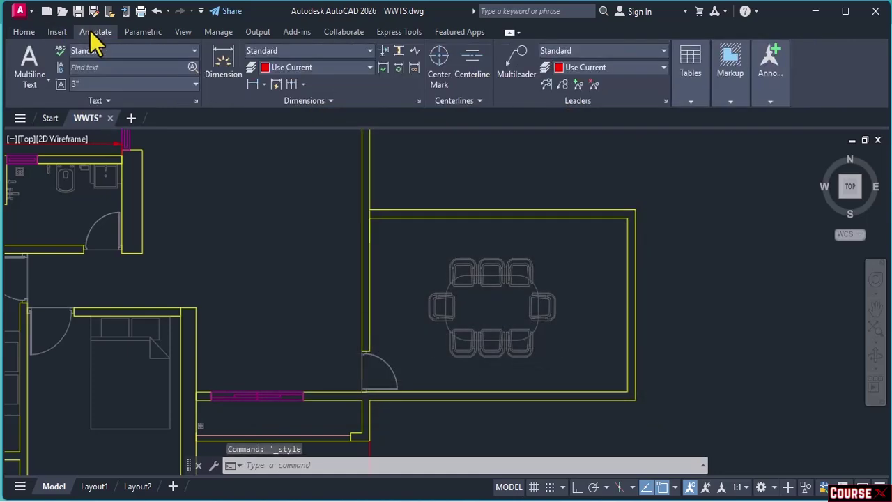
{"action": "left_click", "coordinate": [196, 102]}
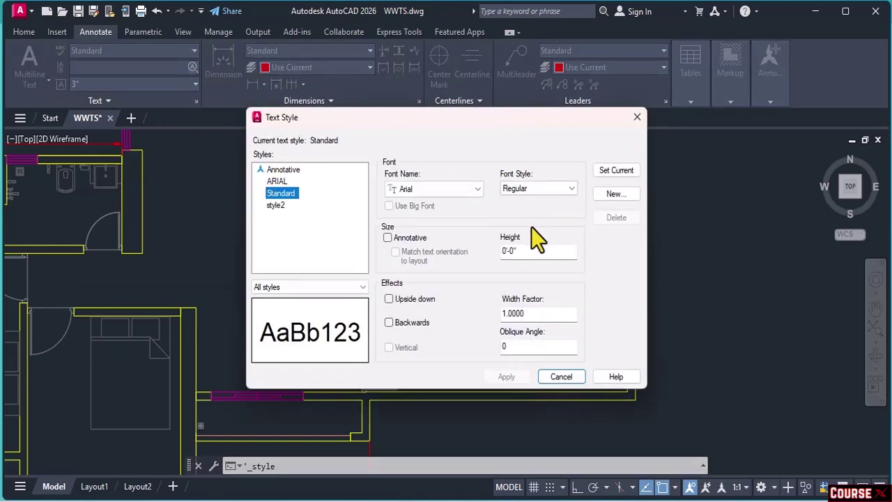
{"action": "left_click", "coordinate": [558, 380]}
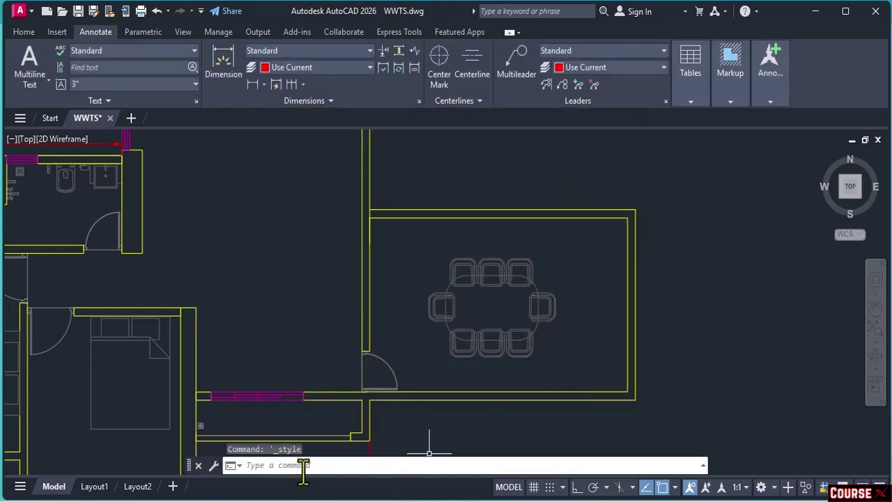
- Run the STYLE command to view the text style settings, and close them without changes
{"action": "left_click", "coordinate": [265, 466]}
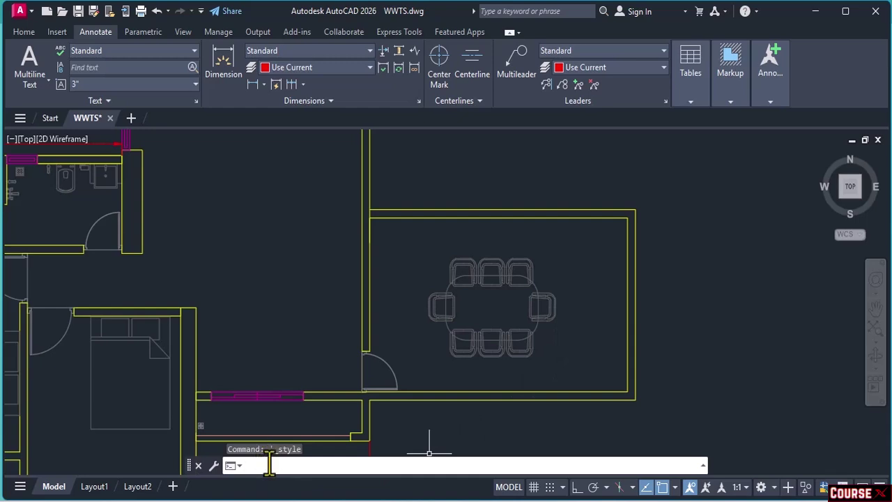
{"action": "type", "text": "style"}
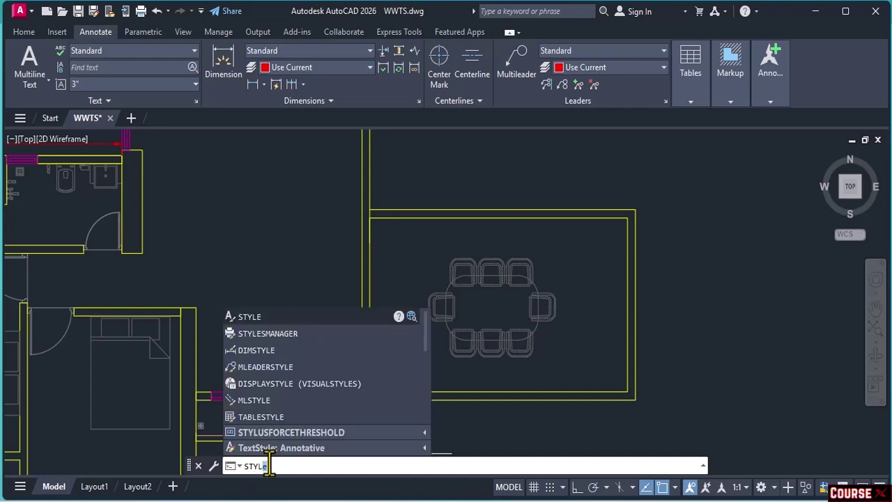
{"action": "key", "text": "Return"}
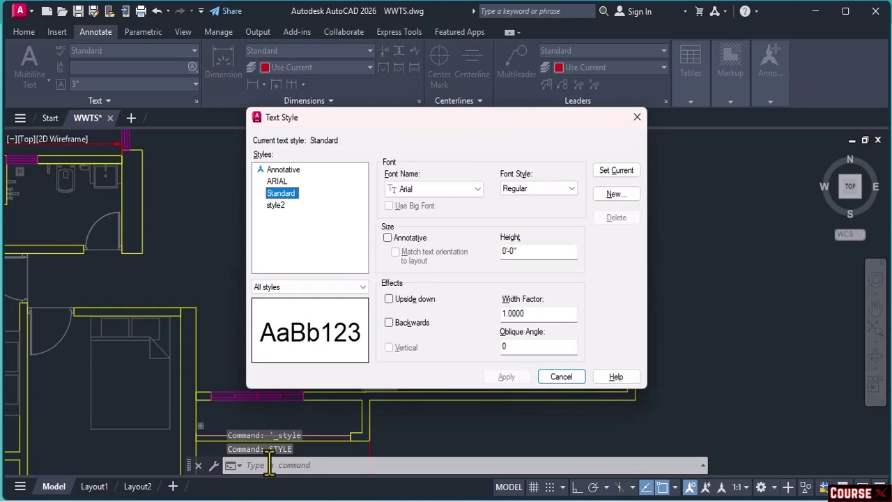
{"action": "left_click", "coordinate": [549, 380]}
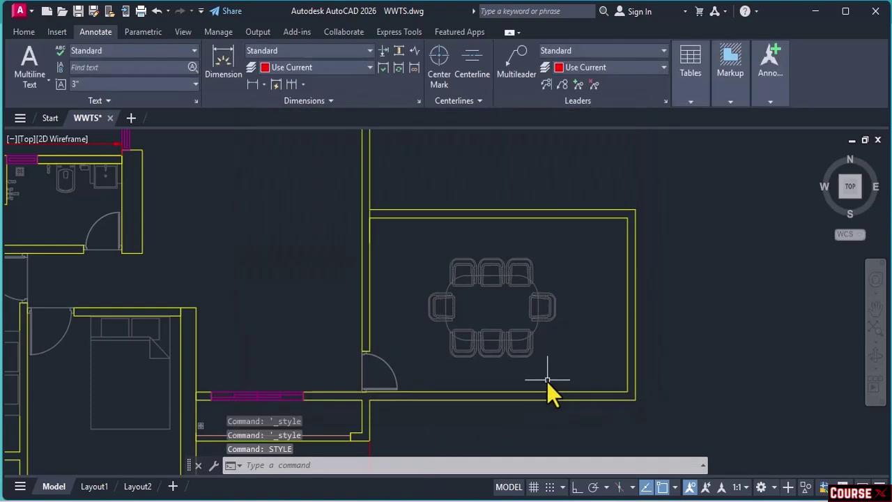
- Create a new text style named Dim_model
{"action": "left_click", "coordinate": [26, 35]}
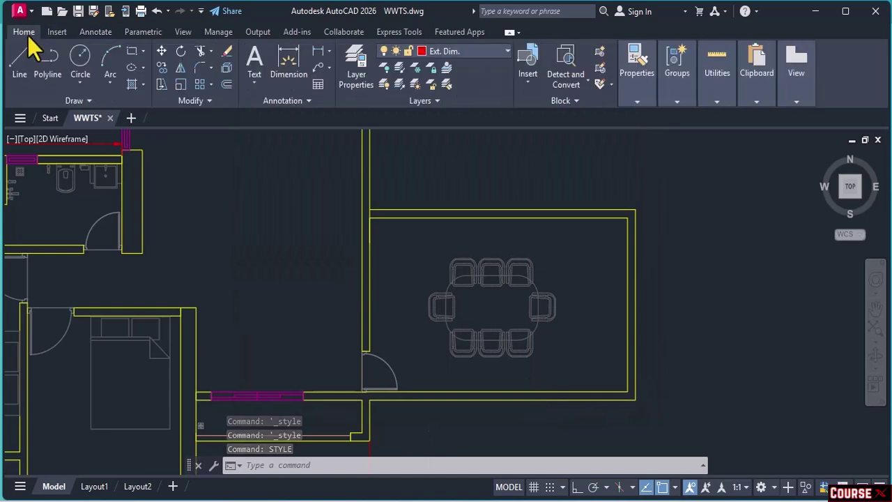
{"action": "left_click", "coordinate": [307, 101]}
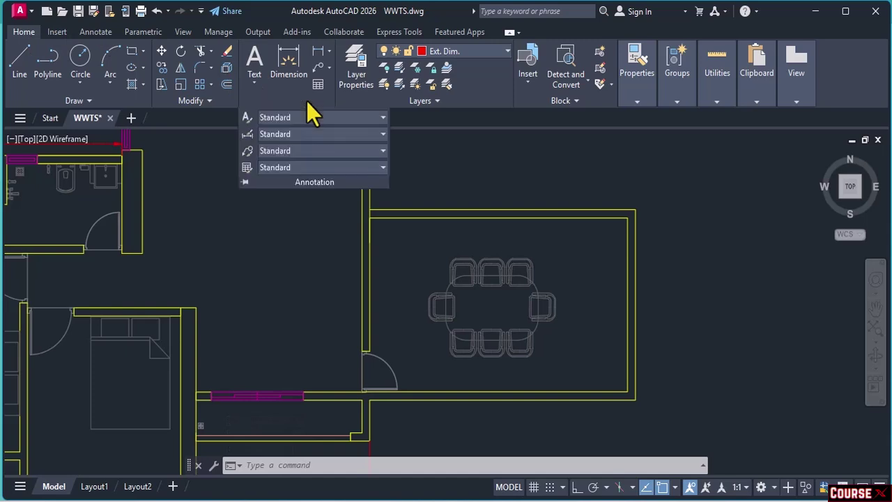
{"action": "left_click", "coordinate": [248, 118]}
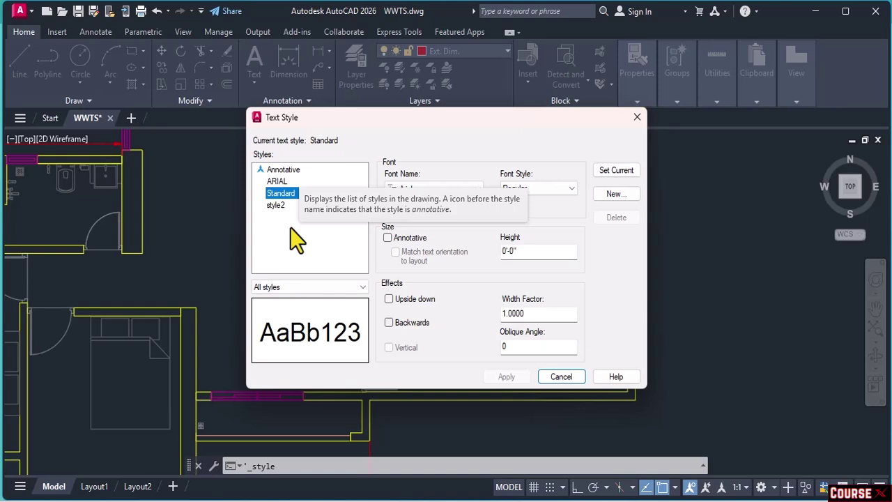
{"action": "left_click", "coordinate": [295, 258]}
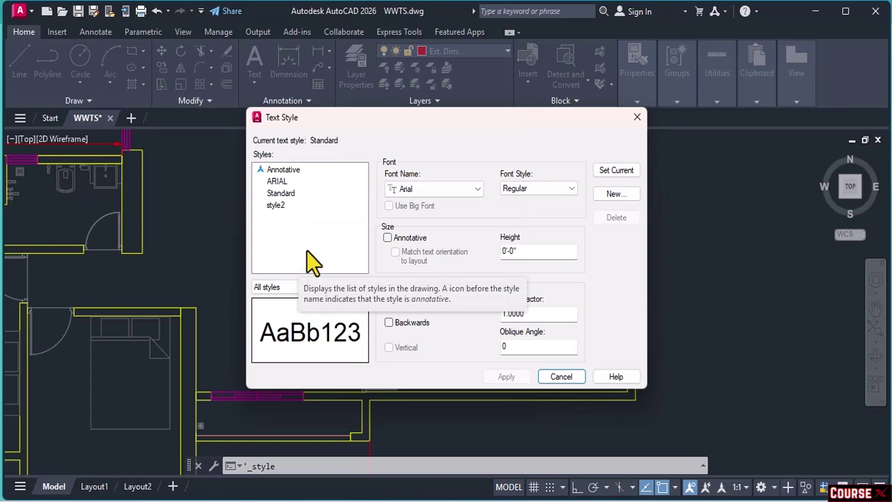
{"action": "left_click", "coordinate": [606, 195]}
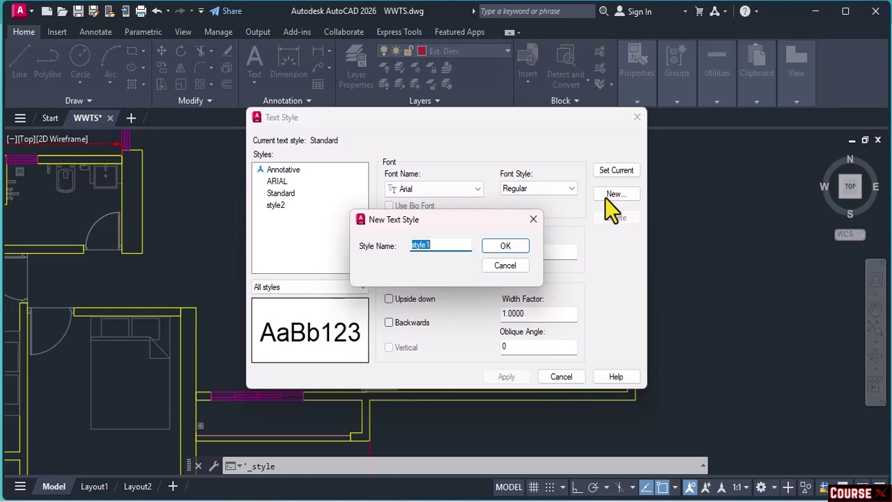
{"action": "type", "text": "Dim_model"}
{"action": "left_click", "coordinate": [489, 246]}
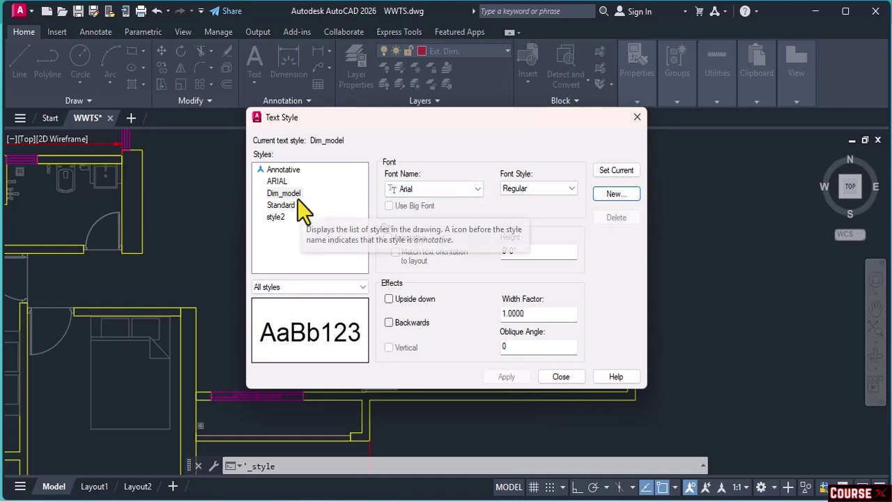
- Set the Dim_model text style's font to Calibri with the Regular font style
{"action": "left_click", "coordinate": [478, 191]}
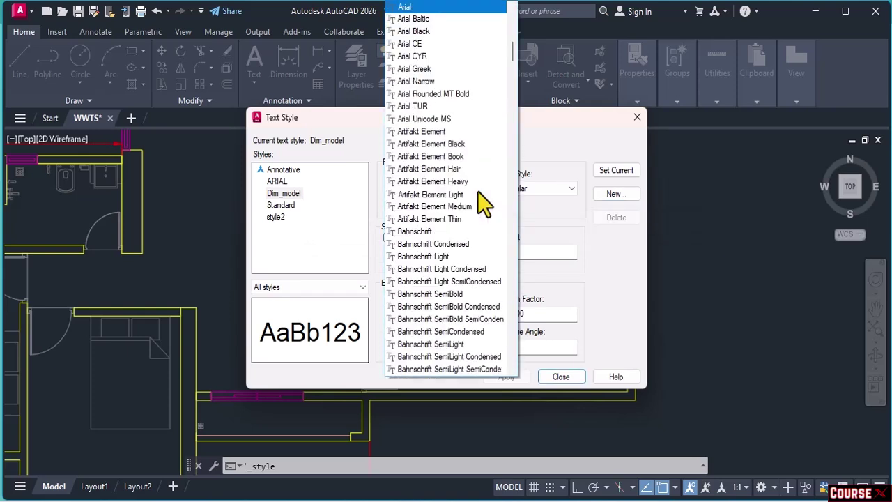
{"action": "scroll", "coordinate": [477, 191], "scroll_direction": "down", "scroll_amount": 20}
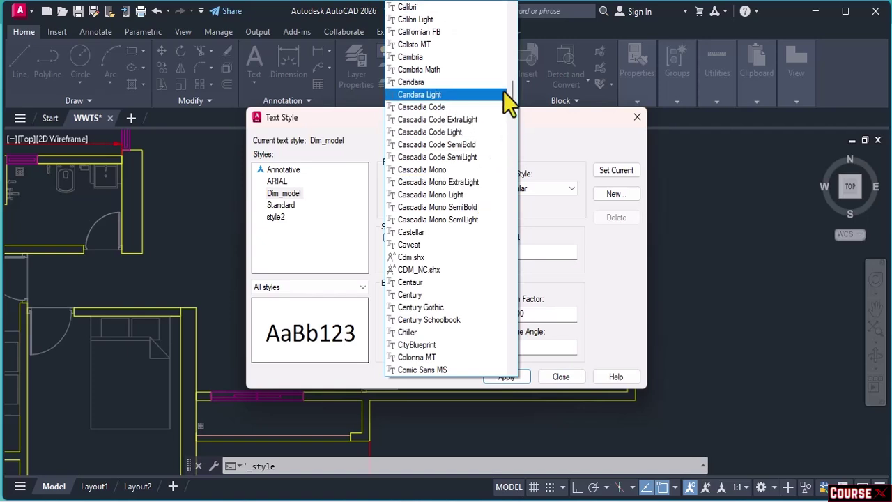
{"action": "left_click", "coordinate": [462, 8]}
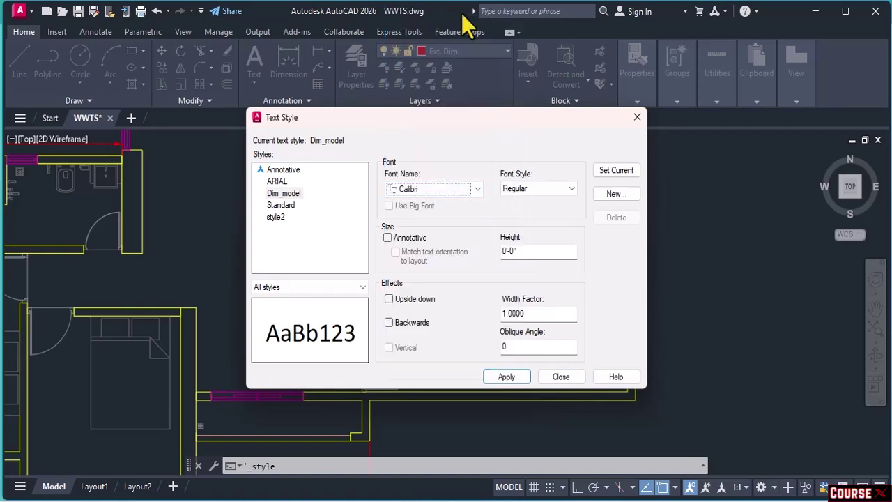
{"action": "left_click", "coordinate": [528, 187]}
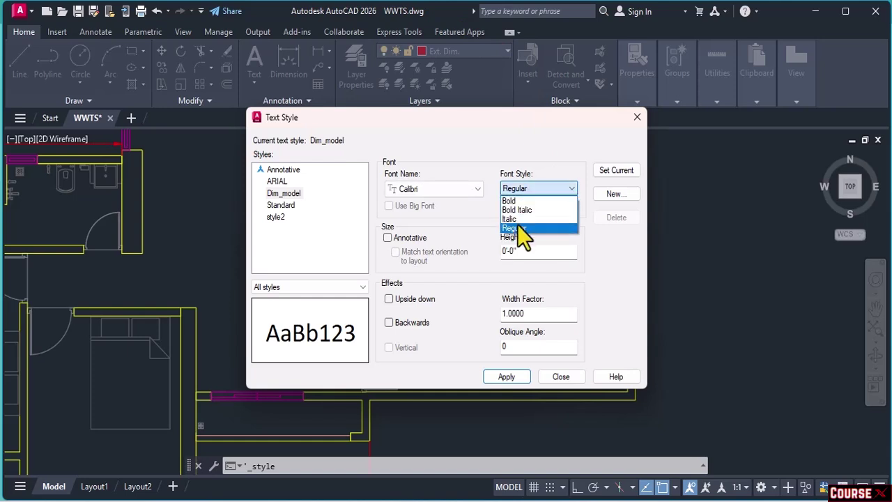
{"action": "left_click", "coordinate": [517, 226]}
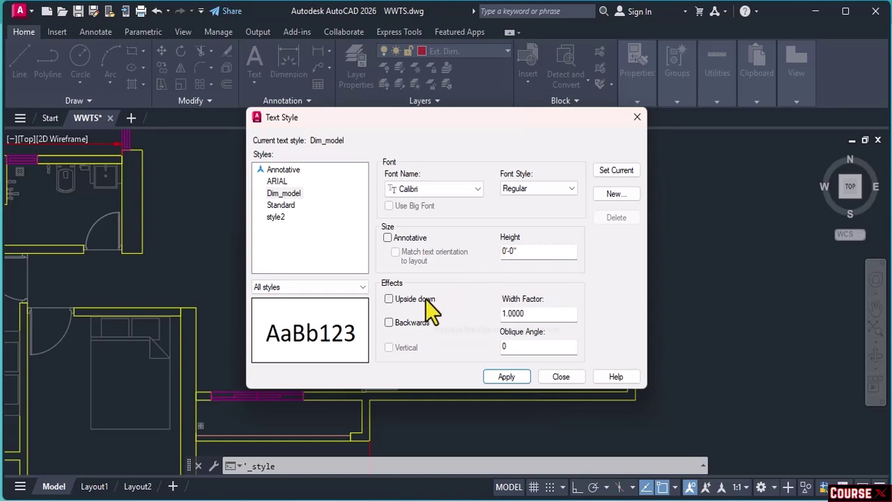
- Preview the Upside down and Backwards effects, leave both off, and apply the Dim_model style settings
{"action": "left_click", "coordinate": [389, 299]}
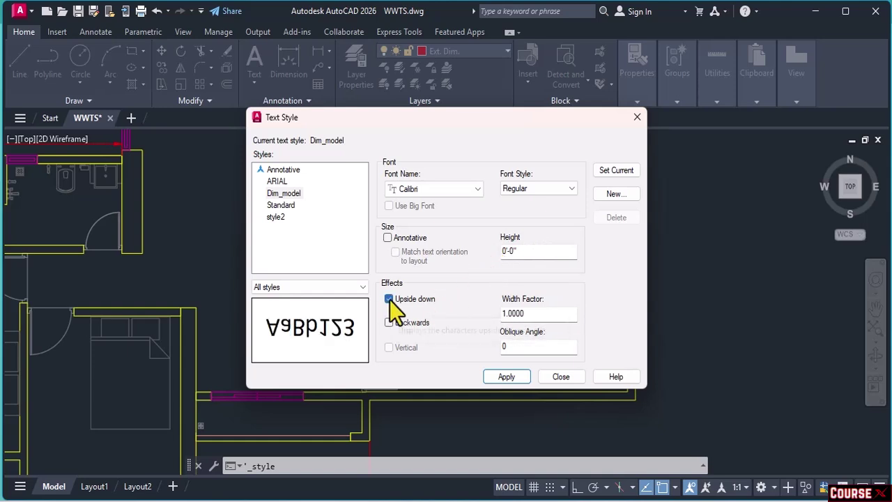
{"action": "left_click", "coordinate": [389, 300]}
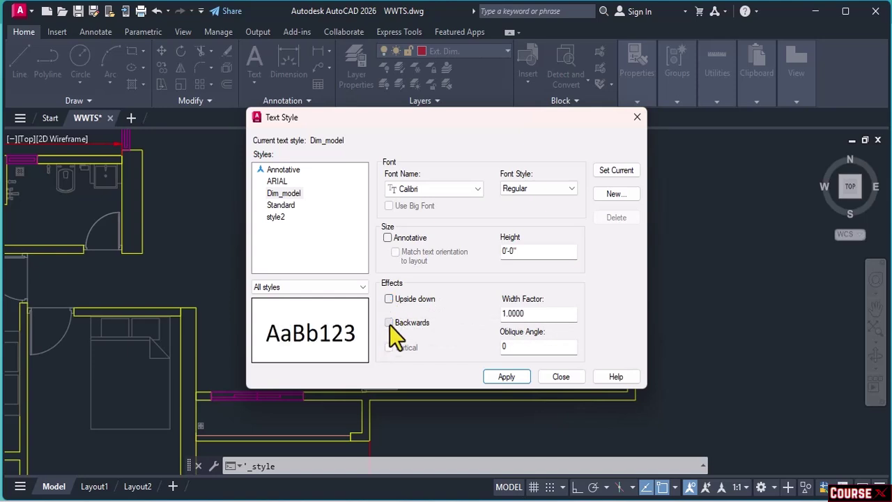
{"action": "left_click", "coordinate": [390, 325]}
{"action": "left_click", "coordinate": [390, 324]}
{"action": "left_click", "coordinate": [508, 378]}
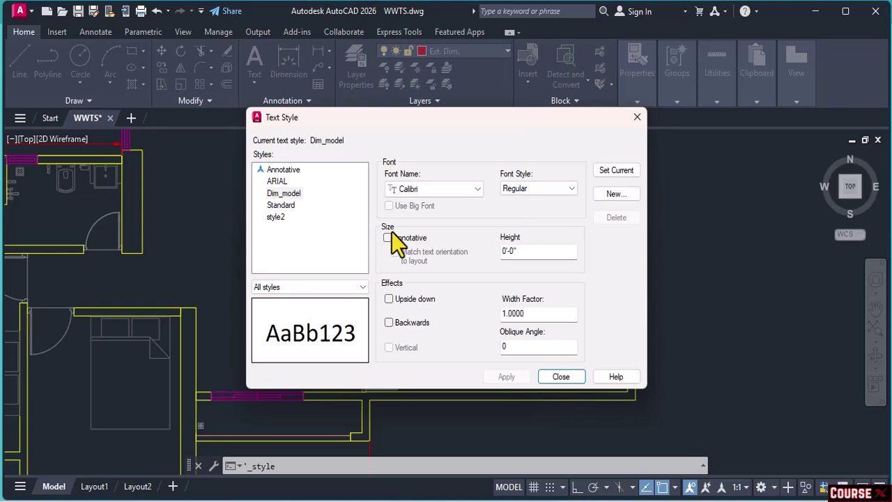
- Create a new text style named Labels_Model and set its font style to Bold
{"action": "left_click", "coordinate": [637, 192]}
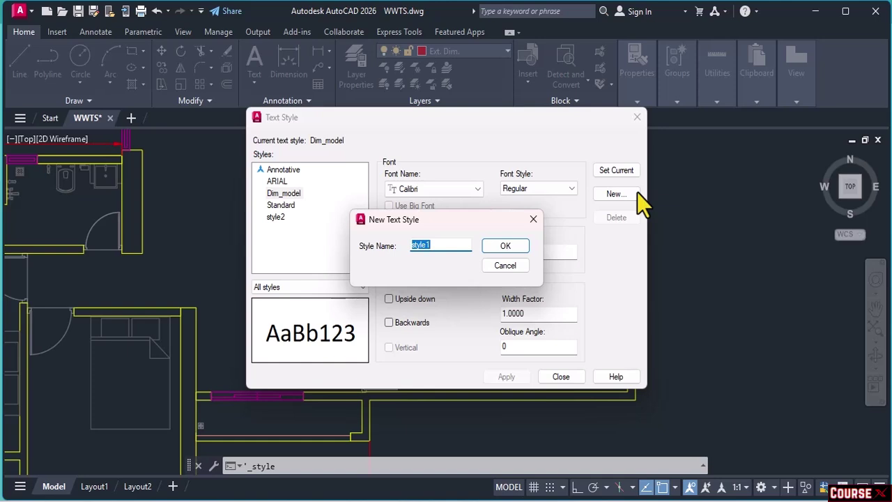
{"action": "type", "text": "Labels_Model"}
{"action": "left_click", "coordinate": [505, 245]}
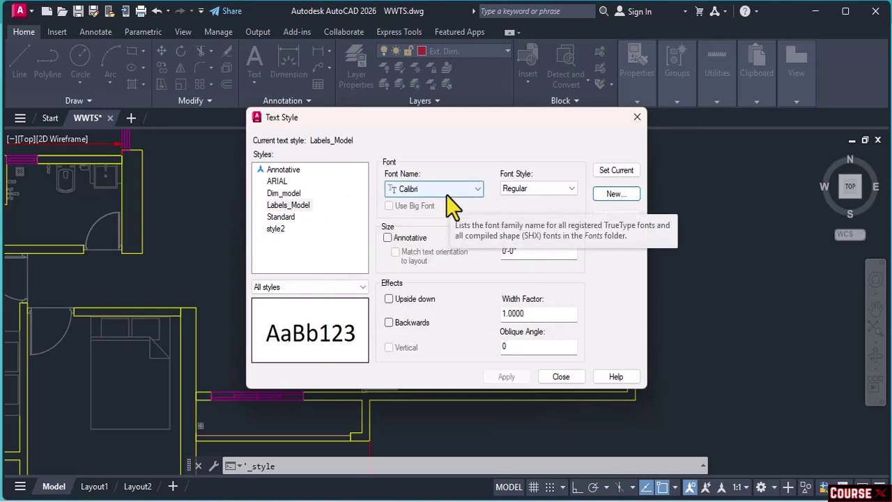
{"action": "left_click", "coordinate": [547, 195]}
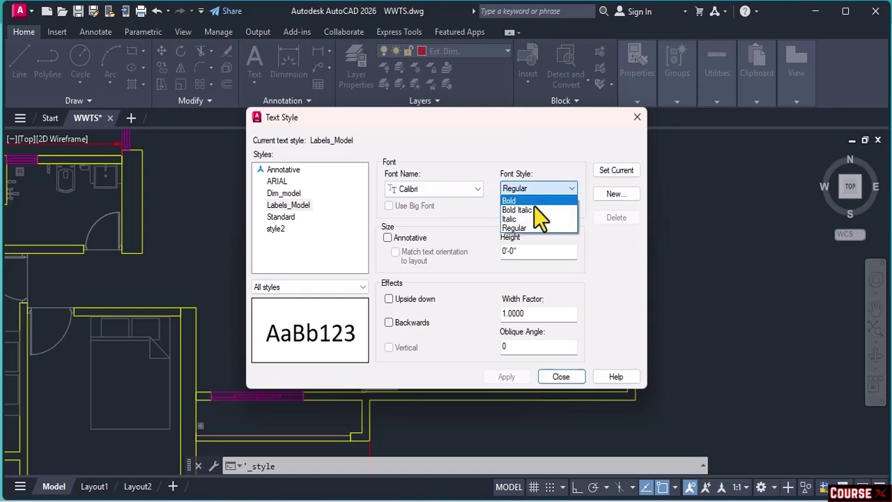
{"action": "left_click", "coordinate": [535, 202]}
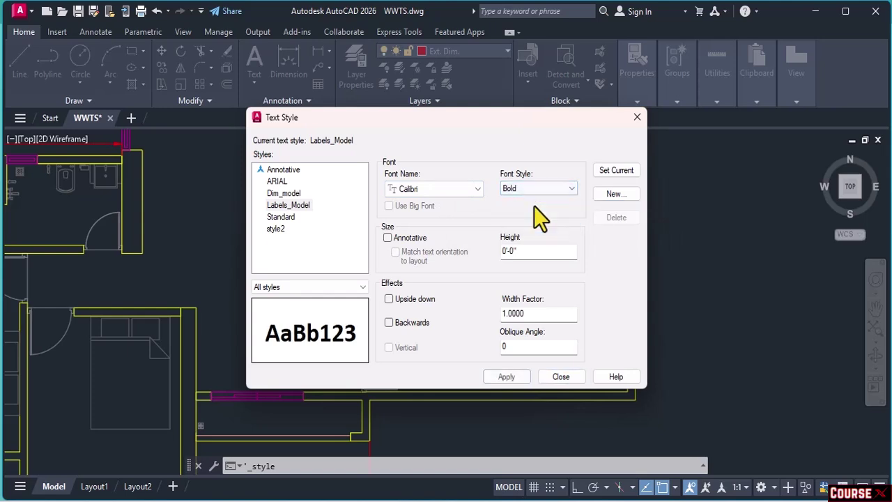
- Set the Labels_Model text height to 3", apply the change and make the style current
{"action": "left_click", "coordinate": [523, 252]}
{"action": "double_click", "coordinate": [523, 252]}
{"action": "type", "text": "3"}
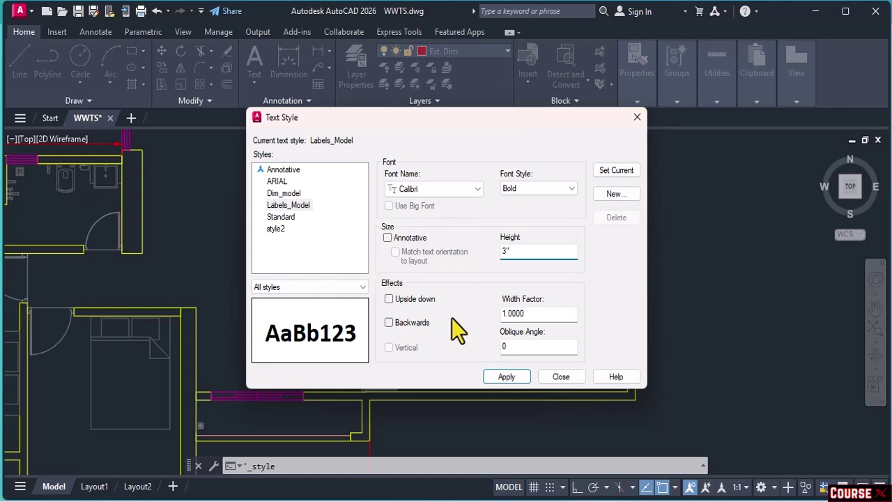
{"action": "left_click", "coordinate": [507, 376]}
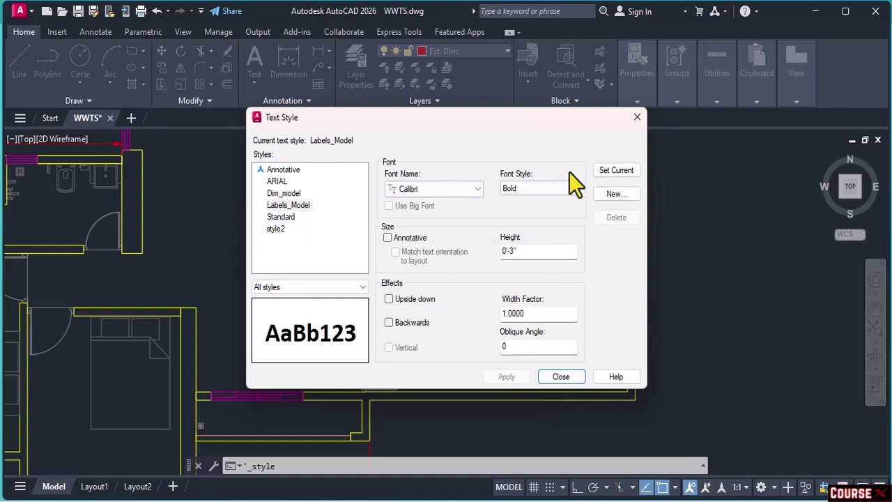
{"action": "left_click", "coordinate": [616, 170]}
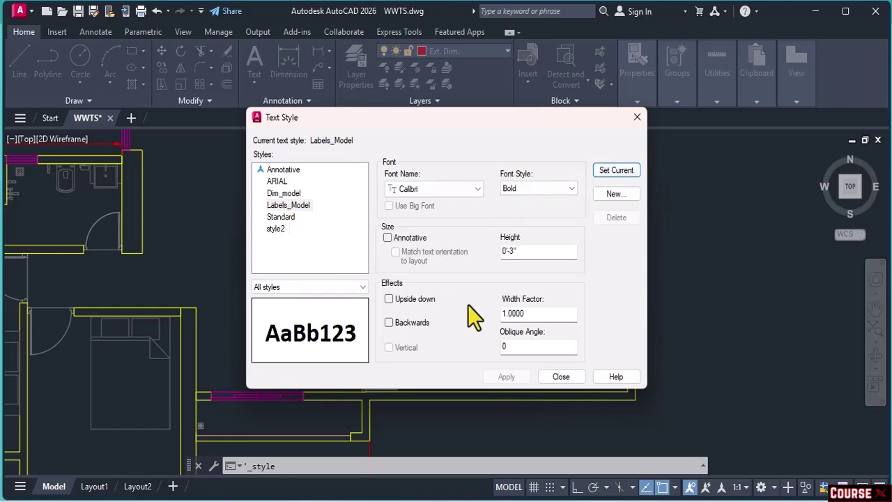
- Close the text style settings and review the current annotation styles and the available multiline and single-line text types
{"action": "left_click", "coordinate": [548, 381]}
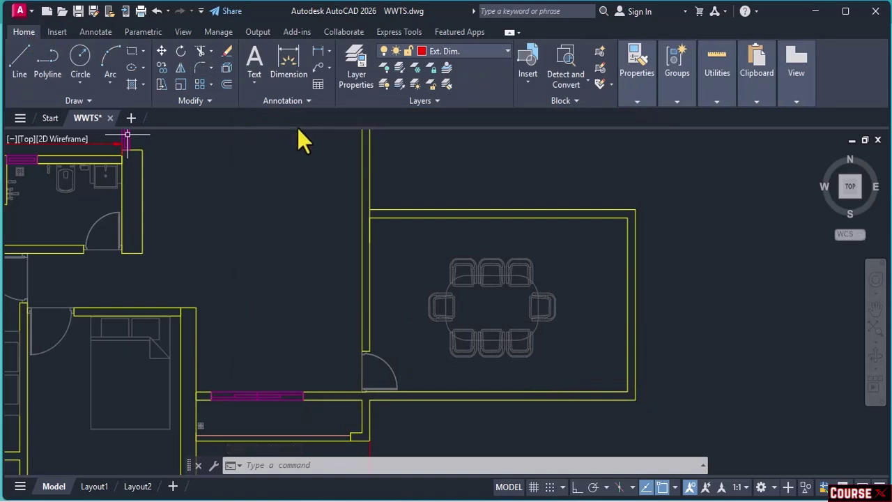
{"action": "left_click", "coordinate": [306, 103]}
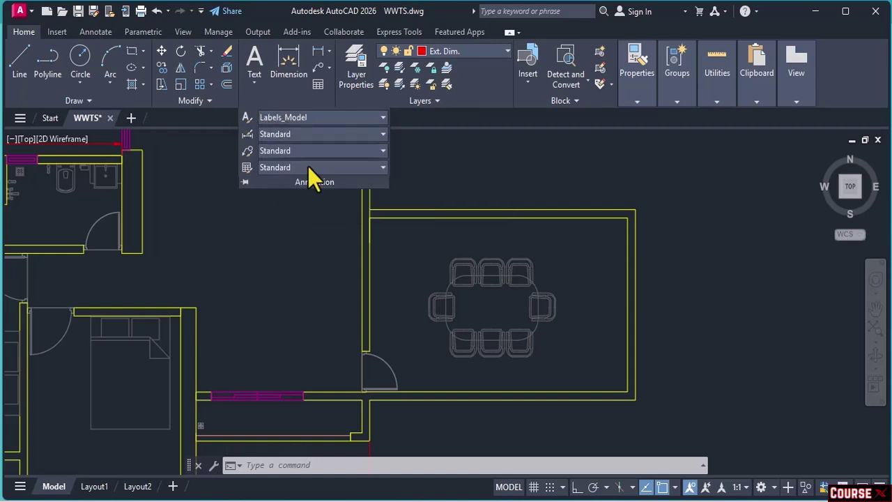
{"action": "left_click", "coordinate": [252, 83]}
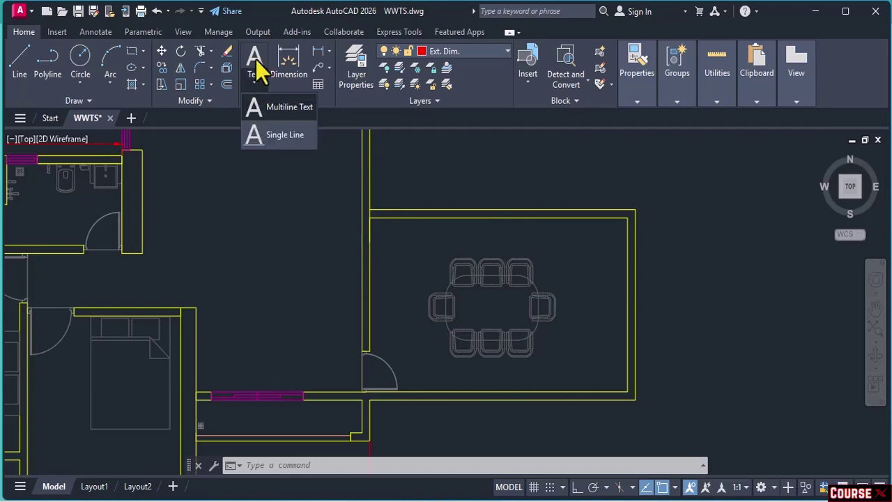
{"action": "left_click", "coordinate": [330, 106]}
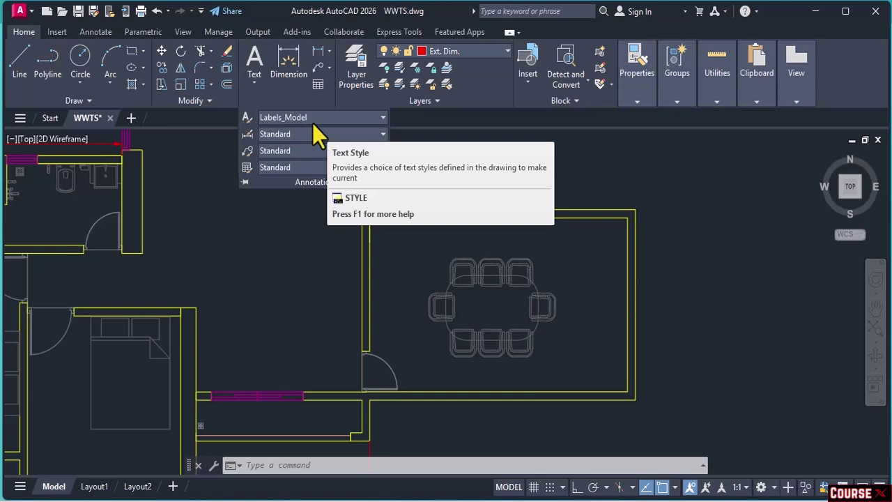
{"action": "left_click", "coordinate": [382, 118]}
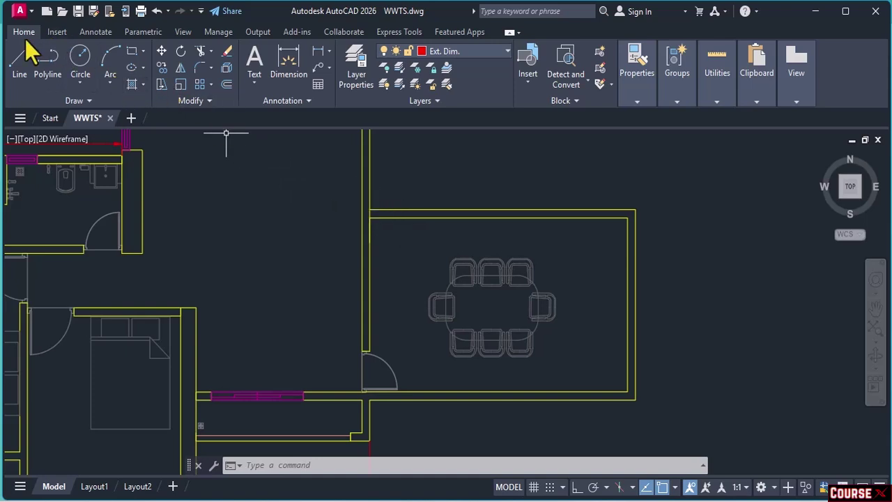
{"action": "left_click", "coordinate": [307, 105]}
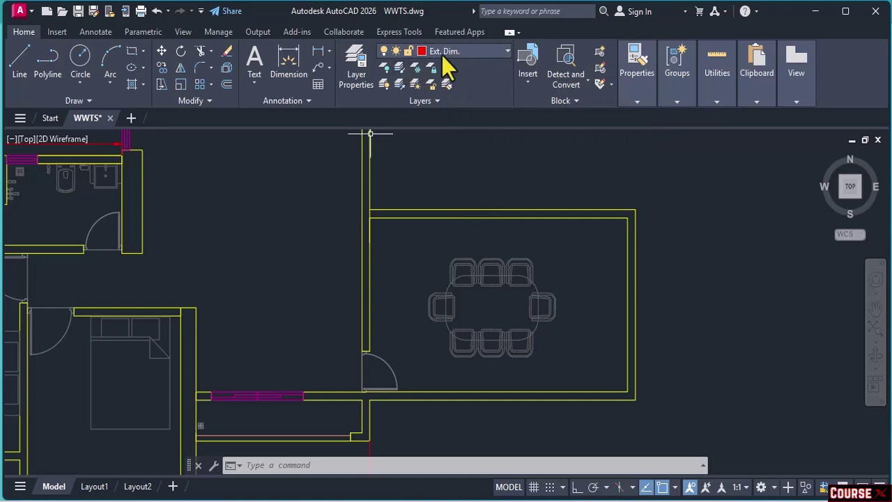
{"action": "left_click", "coordinate": [294, 102]}
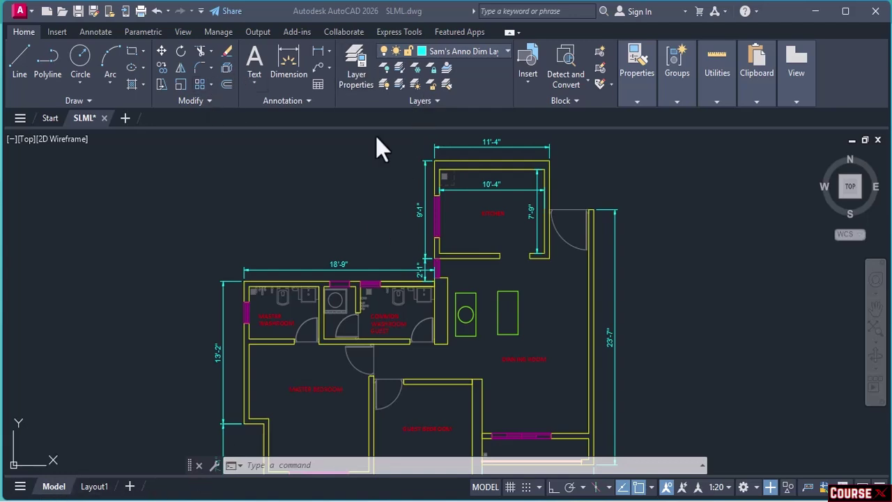
- Make Sam's Text the current layer and Labels-Model-5in the current text style in the SLML drawing
{"action": "left_click", "coordinate": [483, 52]}
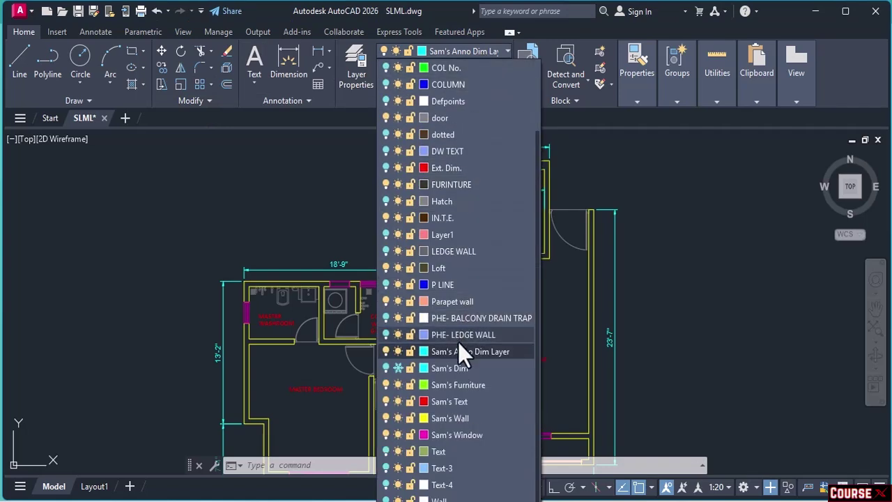
{"action": "left_click", "coordinate": [444, 403]}
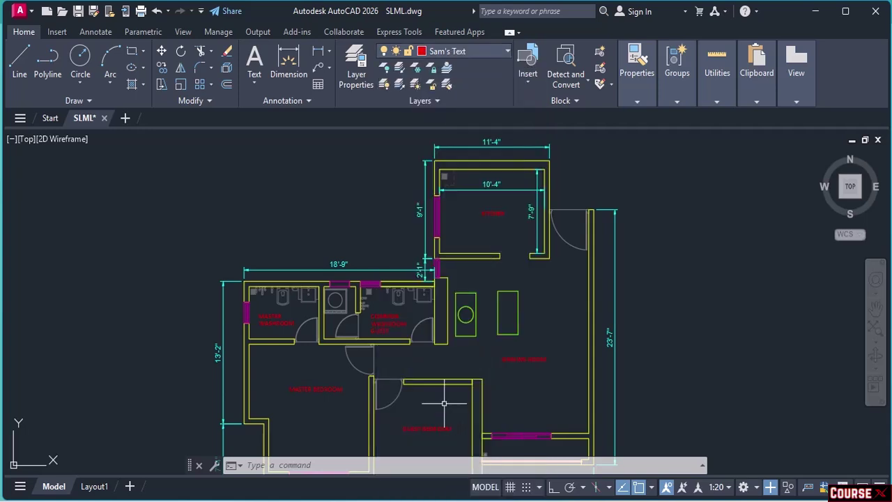
{"action": "left_click", "coordinate": [303, 103]}
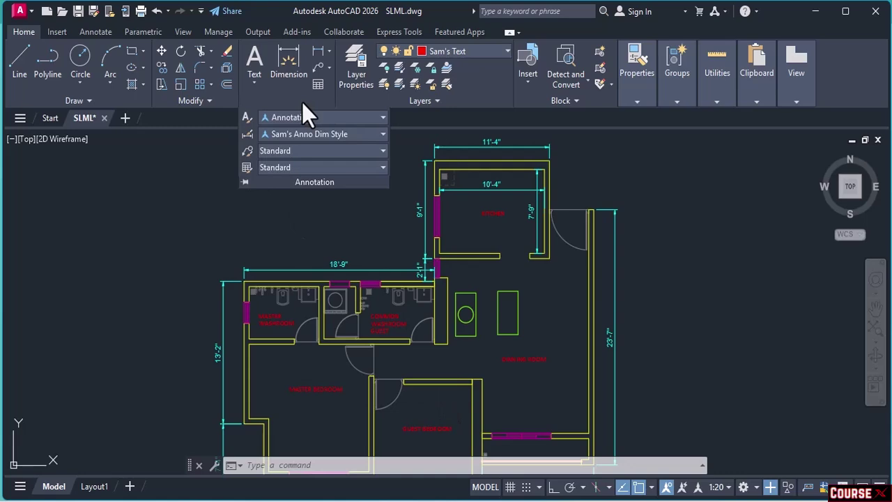
{"action": "left_click", "coordinate": [248, 123]}
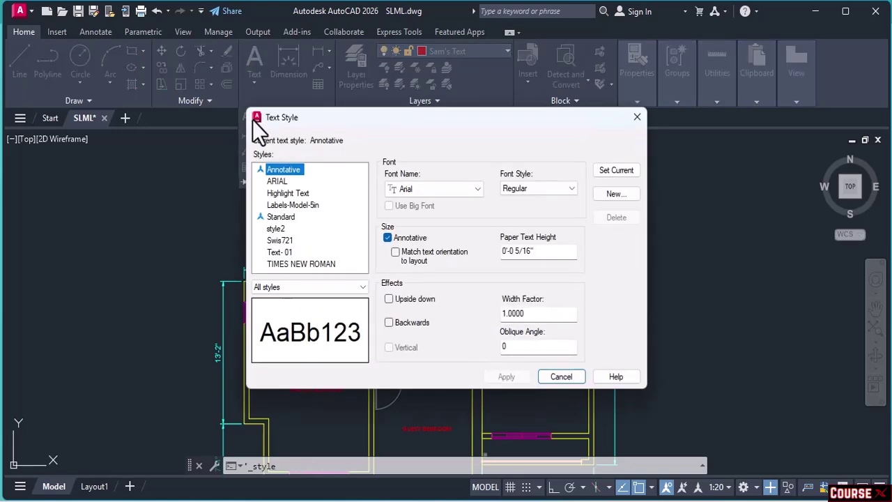
{"action": "left_click", "coordinate": [304, 206]}
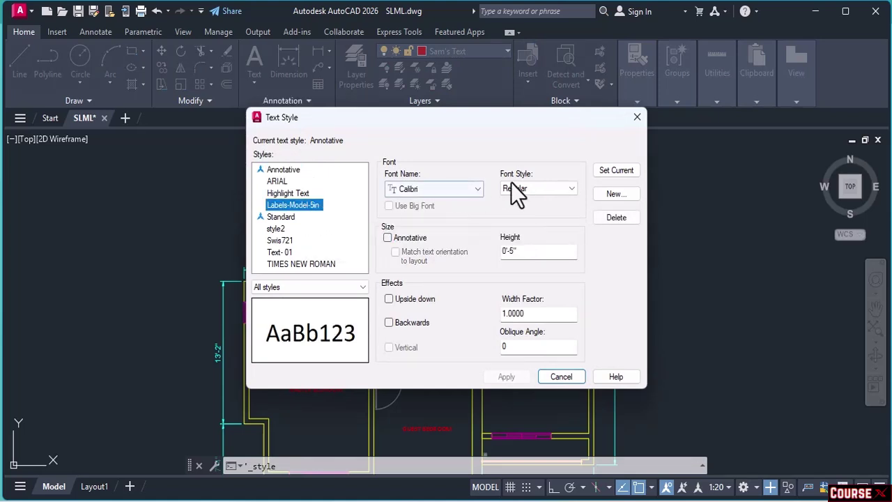
{"action": "left_click", "coordinate": [617, 170]}
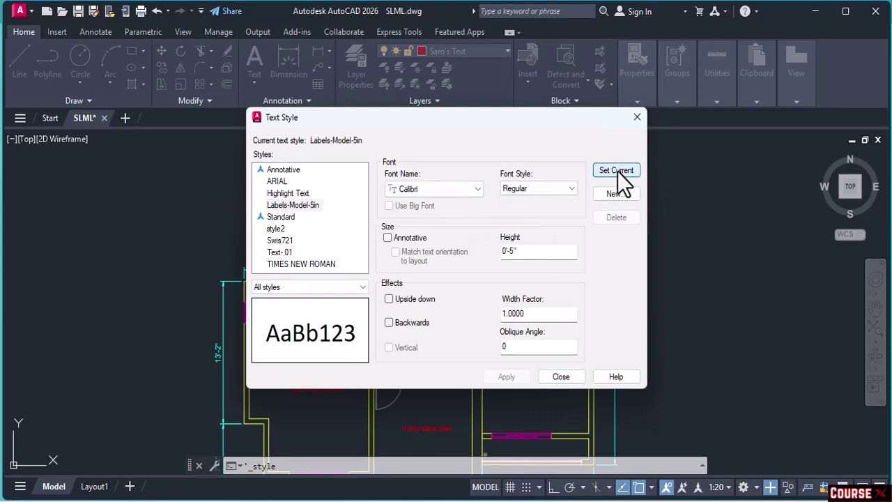
{"action": "left_click", "coordinate": [561, 377]}
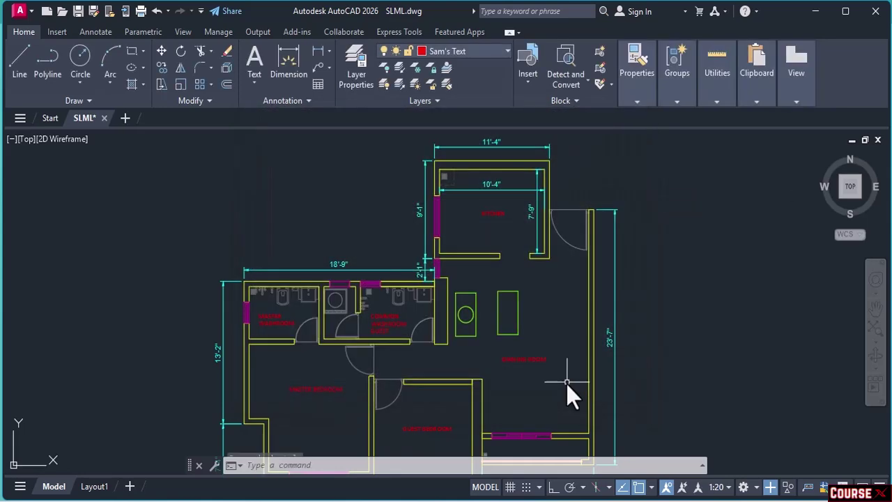
{"action": "left_click", "coordinate": [309, 102]}
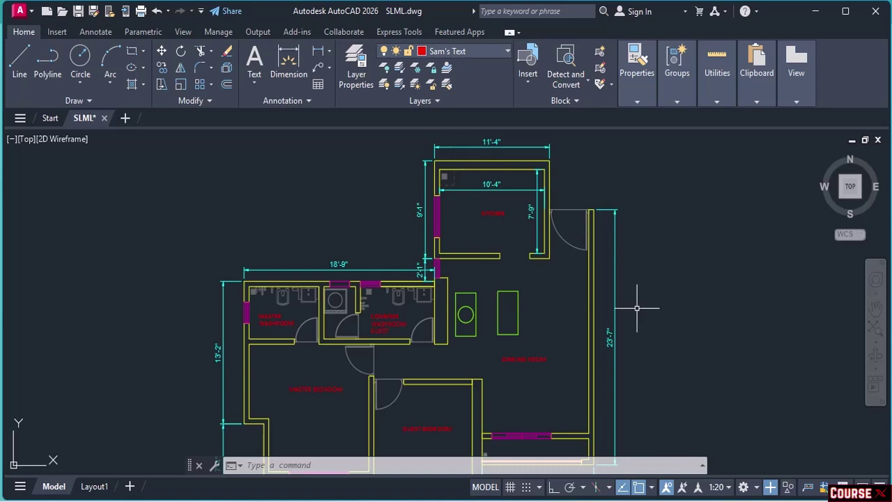
- Add the single-line text KITCHEN at 0 rotation inside the kitchen of the unlabelled floor plan copy
{"action": "mouse_move", "coordinate": [636, 308]}
{"action": "middle_mouse_down"}
{"action": "mouse_move", "coordinate": [603, 313]}
{"action": "mouse_move", "coordinate": [530, 297]}
{"action": "mouse_move", "coordinate": [299, 288]}
{"action": "mouse_move", "coordinate": [157, 309]}
{"action": "mouse_move", "coordinate": [319, 306]}
{"action": "middle_mouse_up"}
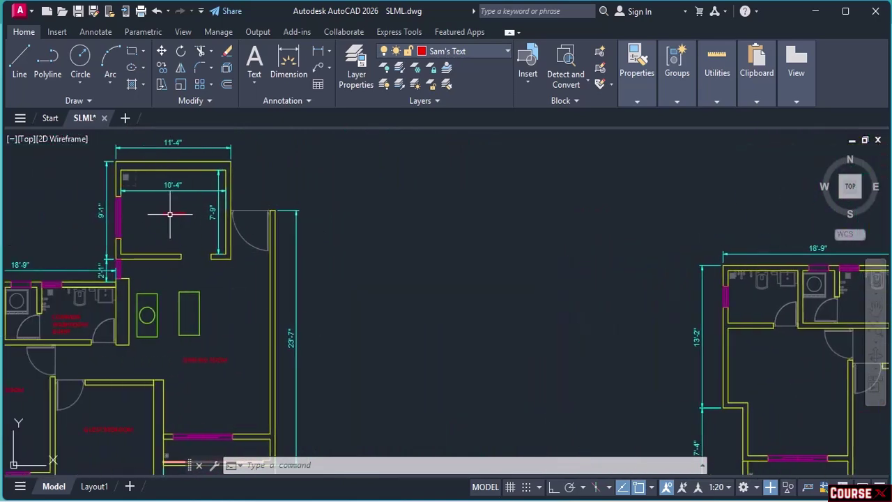
{"action": "middle_click", "coordinate": [334, 274]}
{"action": "middle_click", "coordinate": [335, 274]}
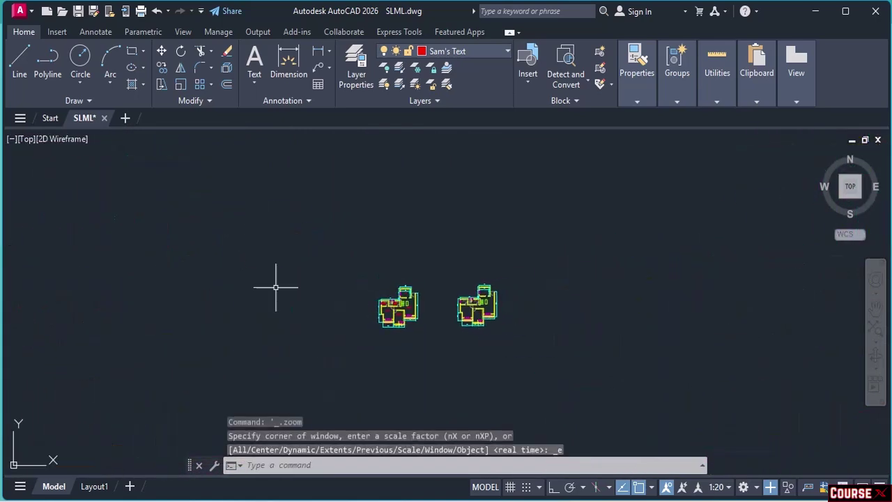
{"action": "scroll", "coordinate": [488, 290], "scroll_direction": "up", "scroll_amount": 6}
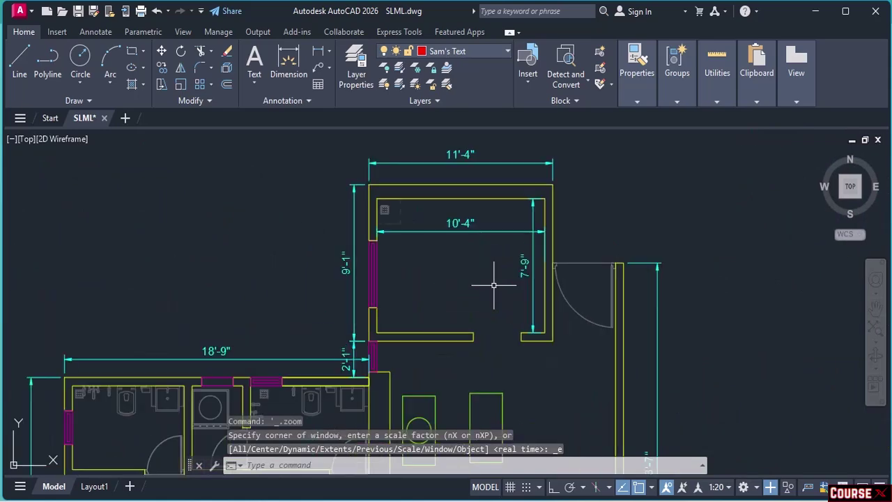
{"action": "scroll", "coordinate": [478, 273], "scroll_direction": "up", "scroll_amount": 2}
{"action": "middle_click_drag", "start_coordinate": [478, 273], "coordinate": [409, 275]}
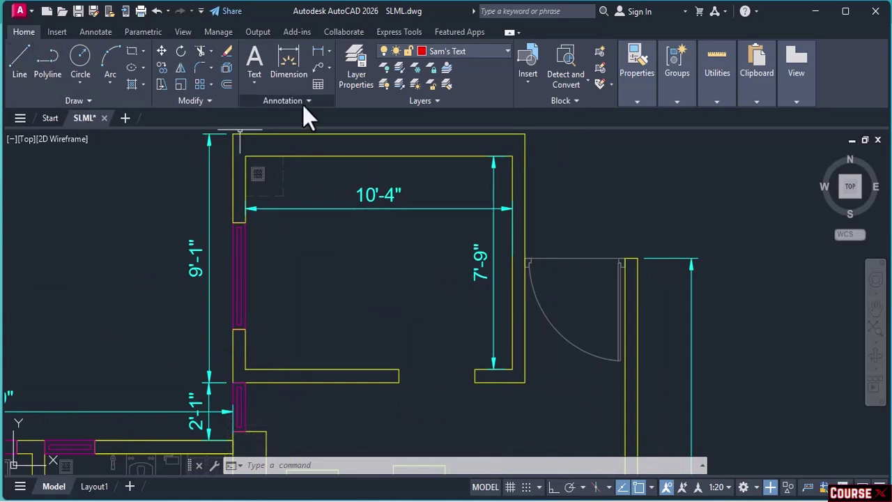
{"action": "left_click", "coordinate": [256, 85]}
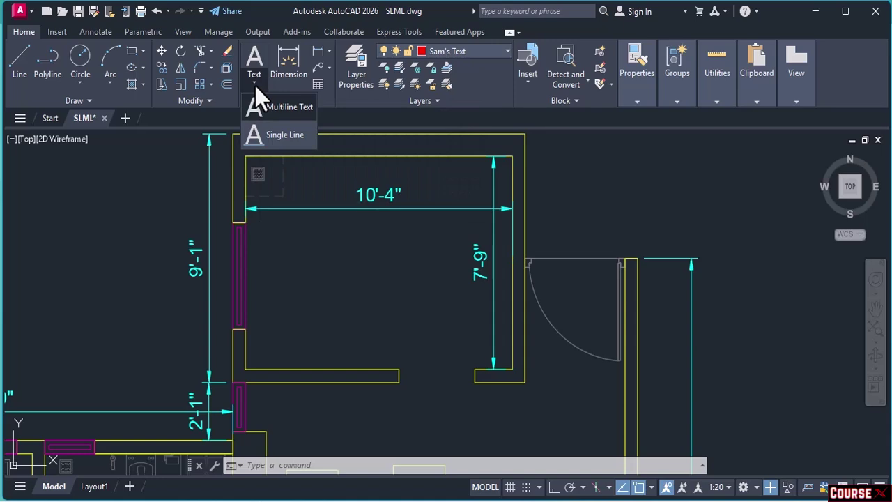
{"action": "left_click", "coordinate": [267, 135]}
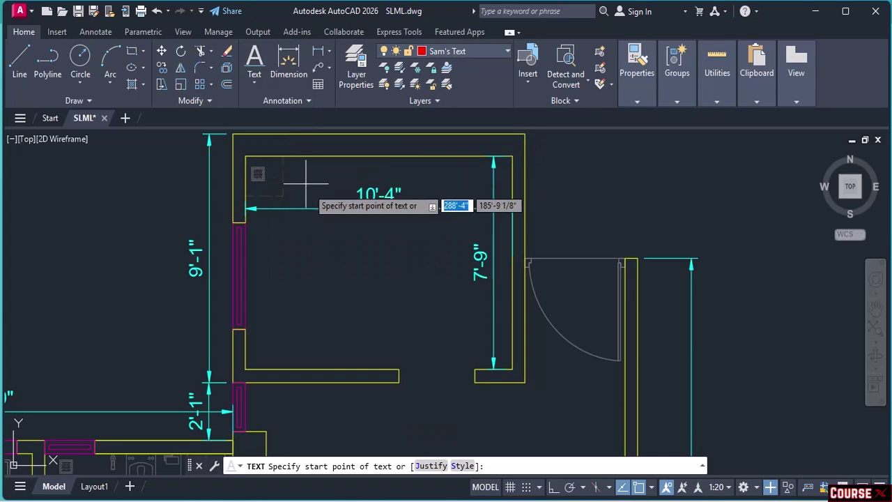
{"action": "left_click", "coordinate": [297, 286]}
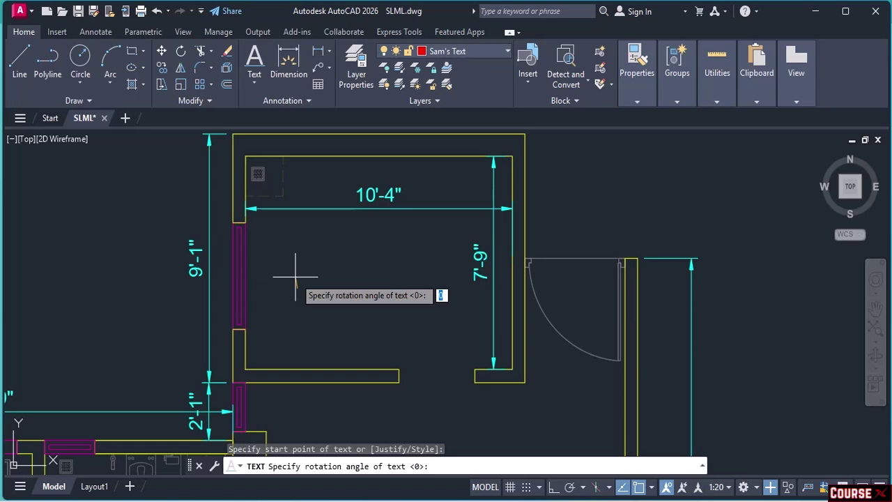
{"action": "key", "text": "Return"}
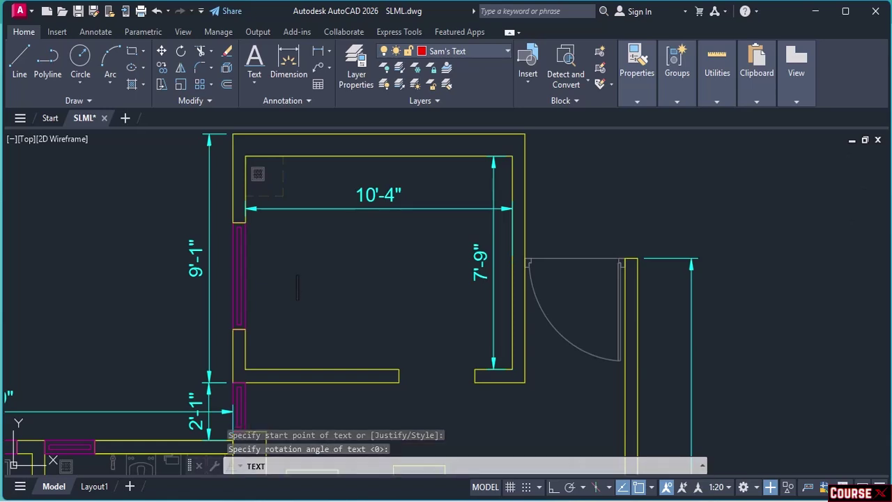
{"action": "key", "text": "Return"}
{"action": "type", "text": "K"}
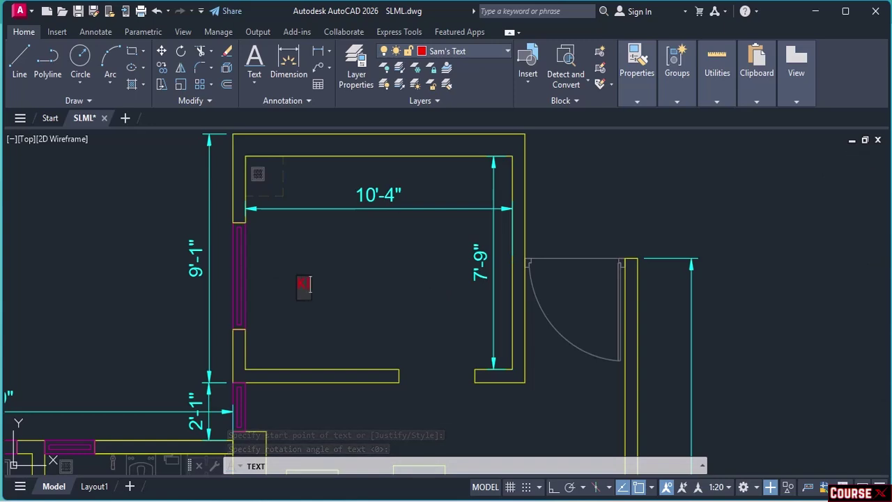
{"action": "type", "text": "ITCHEN"}
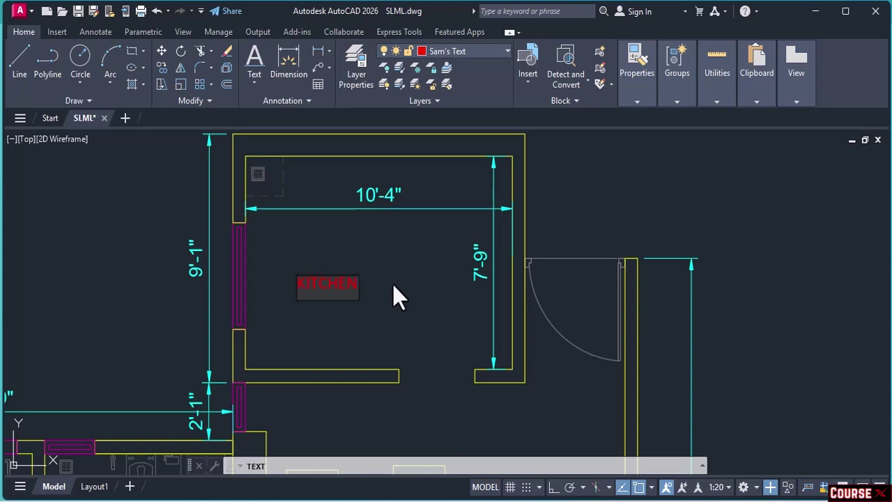
{"action": "key", "text": "Return"}
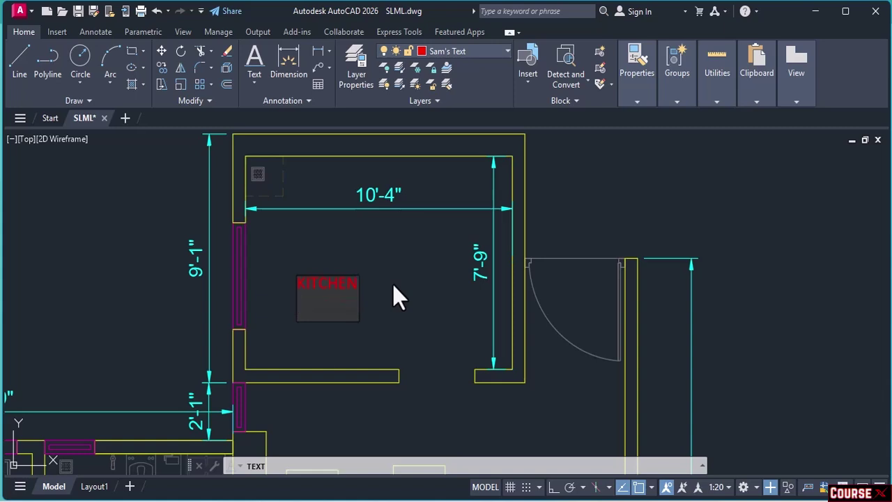
{"action": "key", "text": "Return"}
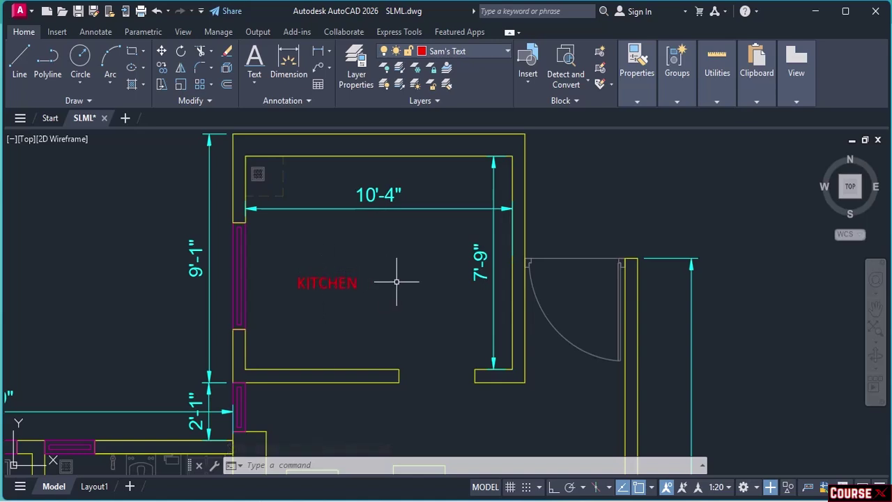
- Move the new KITCHEN label about 1'-9" horizontally towards the middle of the room
{"action": "left_click", "coordinate": [354, 283]}
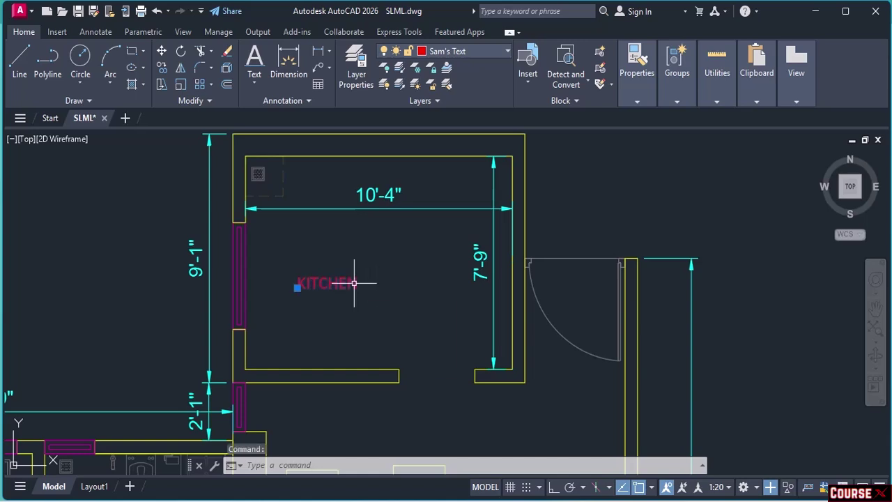
{"action": "left_click", "coordinate": [297, 288]}
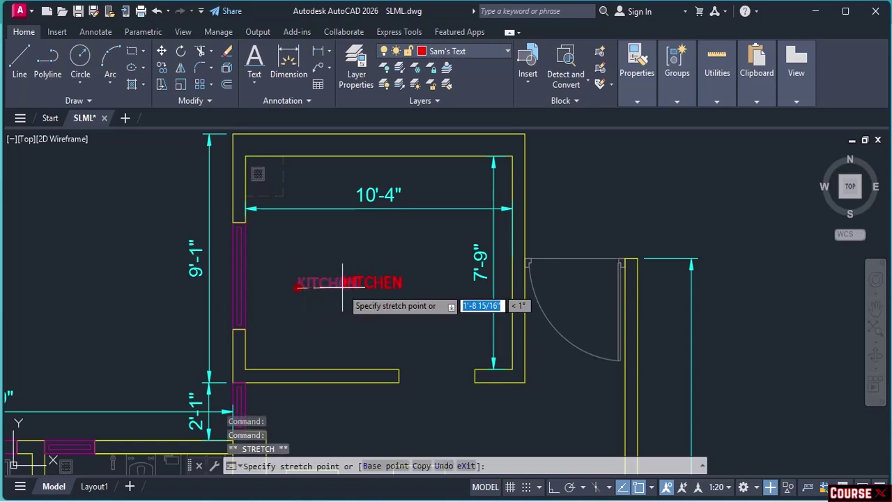
{"action": "left_click", "coordinate": [342, 287]}
- Compare the unlabelled floor plan copy with the labelled one and examine its room labels, including the dining room's
{"action": "scroll", "coordinate": [342, 287], "scroll_direction": "down", "scroll_amount": 1}
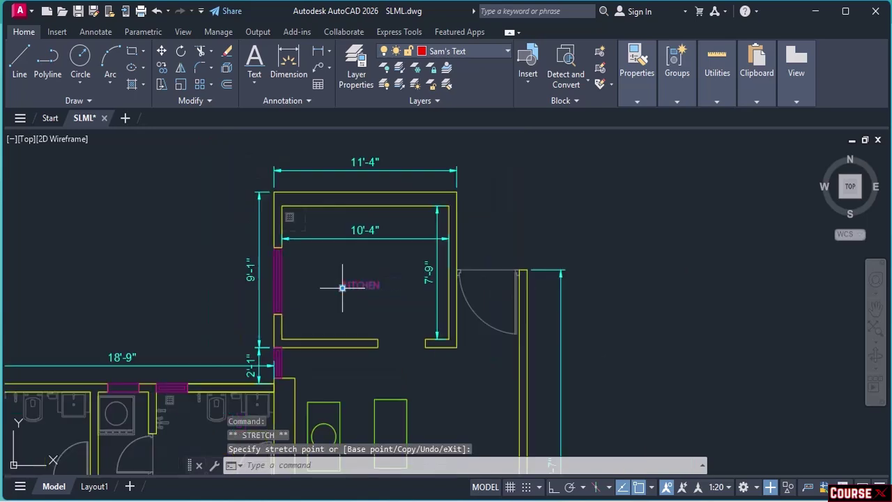
{"action": "scroll", "coordinate": [339, 289], "scroll_direction": "down", "scroll_amount": 2}
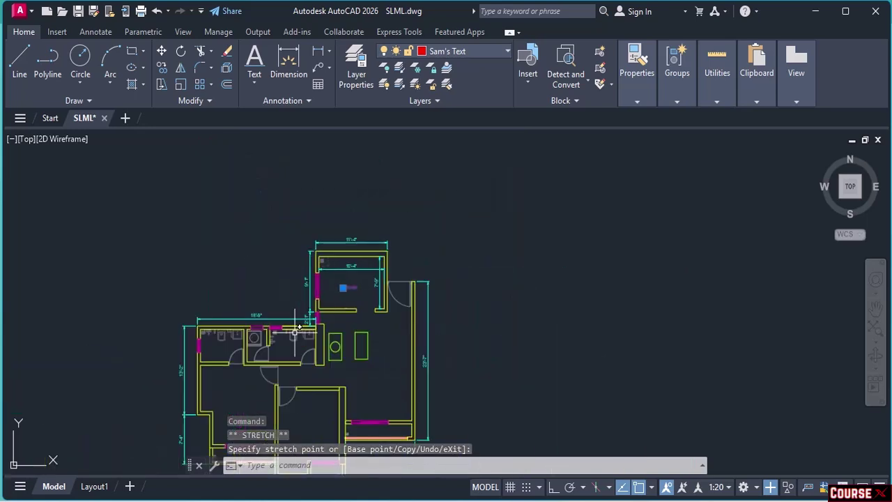
{"action": "middle_click_drag", "start_coordinate": [296, 332], "coordinate": [435, 258]}
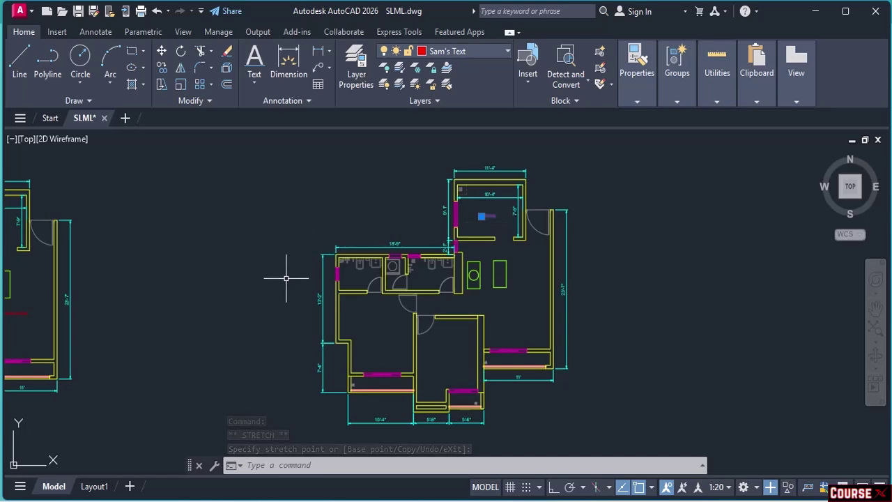
{"action": "middle_click_drag", "start_coordinate": [289, 279], "coordinate": [424, 245]}
{"action": "scroll", "coordinate": [412, 249], "scroll_direction": "up", "scroll_amount": 2}
{"action": "scroll", "coordinate": [237, 287], "scroll_direction": "down", "scroll_amount": 2}
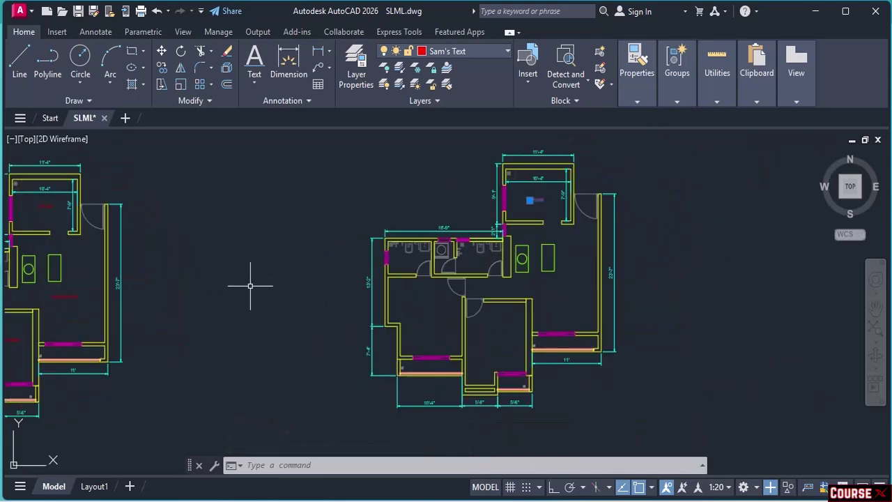
{"action": "scroll", "coordinate": [251, 286], "scroll_direction": "down", "scroll_amount": 1}
{"action": "scroll", "coordinate": [143, 303], "scroll_direction": "up", "scroll_amount": 5}
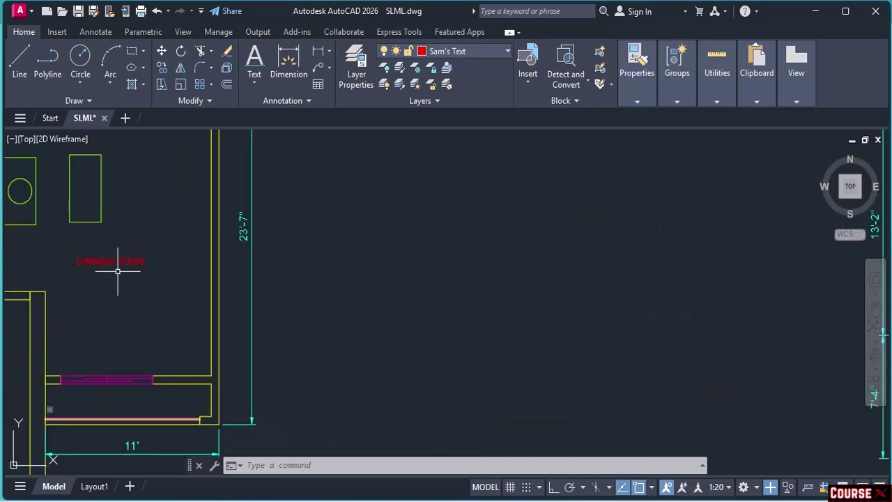
{"action": "scroll", "coordinate": [118, 272], "scroll_direction": "down", "scroll_amount": 5}
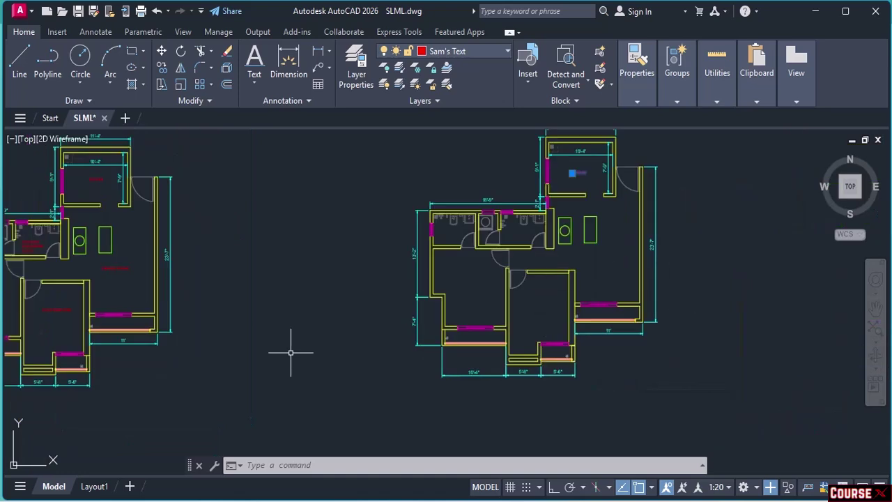
- Compare both floor plans and examine the wording and line layout of the guest washroom label on the labelled one
{"action": "scroll", "coordinate": [49, 321], "scroll_direction": "up", "scroll_amount": 2}
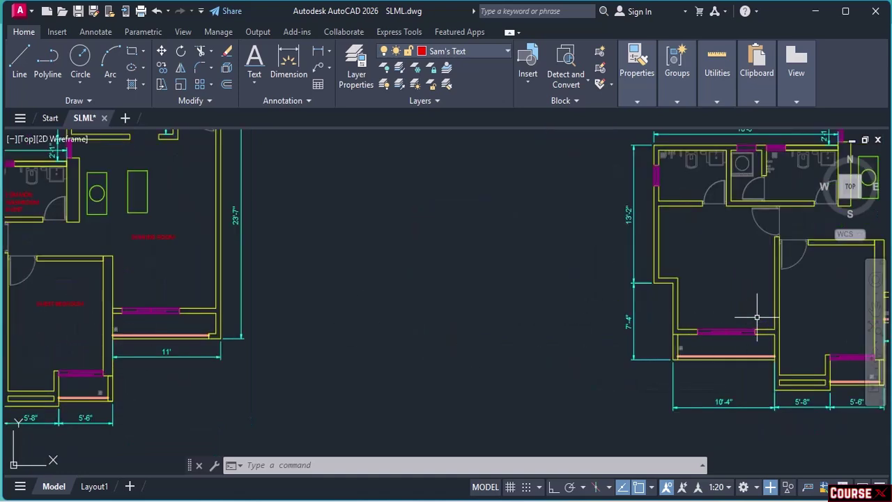
{"action": "middle_click_drag", "start_coordinate": [180, 318], "coordinate": [451, 339]}
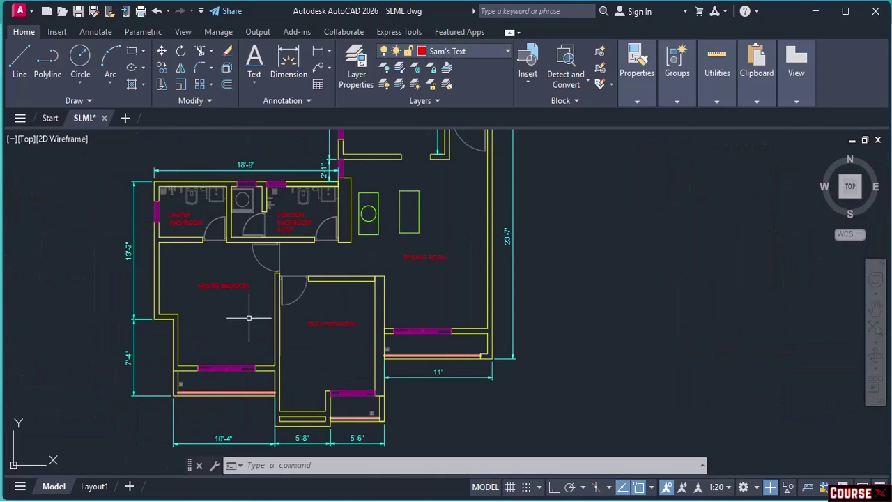
{"action": "mouse_move", "coordinate": [649, 307]}
{"action": "middle_mouse_down"}
{"action": "mouse_move", "coordinate": [404, 299]}
{"action": "mouse_move", "coordinate": [245, 325]}
{"action": "middle_mouse_up"}
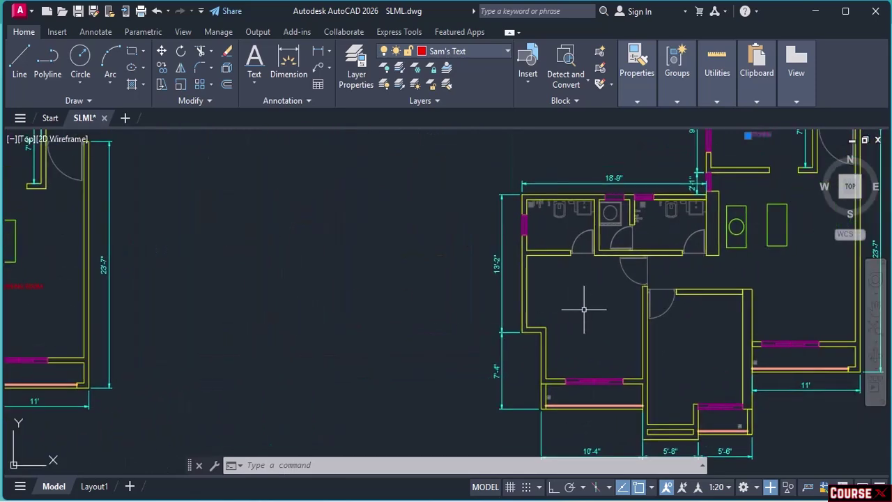
{"action": "middle_click_drag", "start_coordinate": [663, 309], "coordinate": [507, 375]}
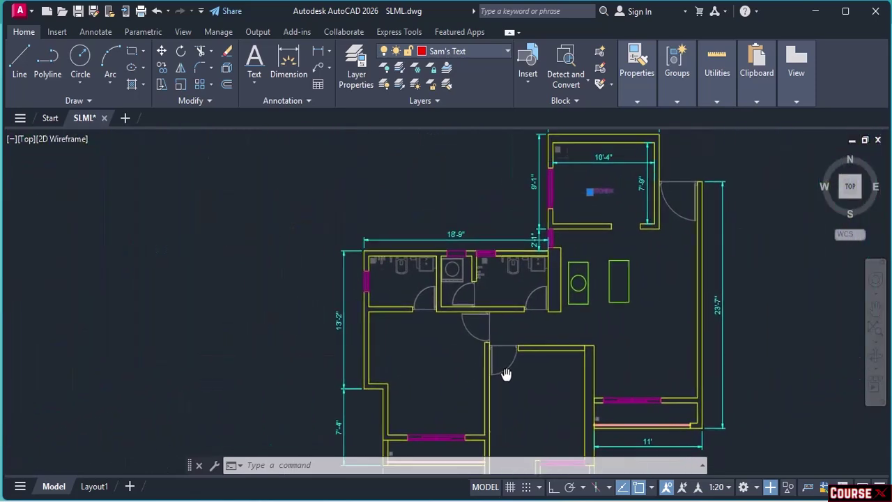
{"action": "middle_click_drag", "start_coordinate": [253, 349], "coordinate": [637, 338]}
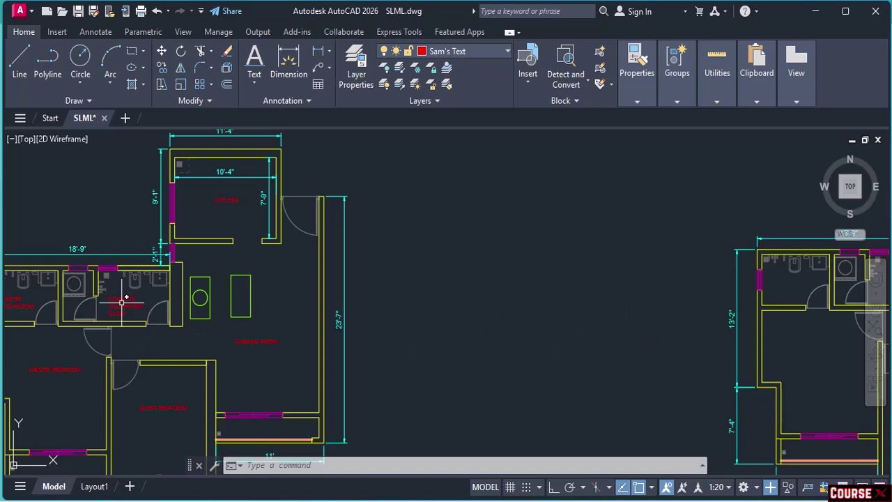
{"action": "scroll", "coordinate": [122, 302], "scroll_direction": "up", "scroll_amount": 4}
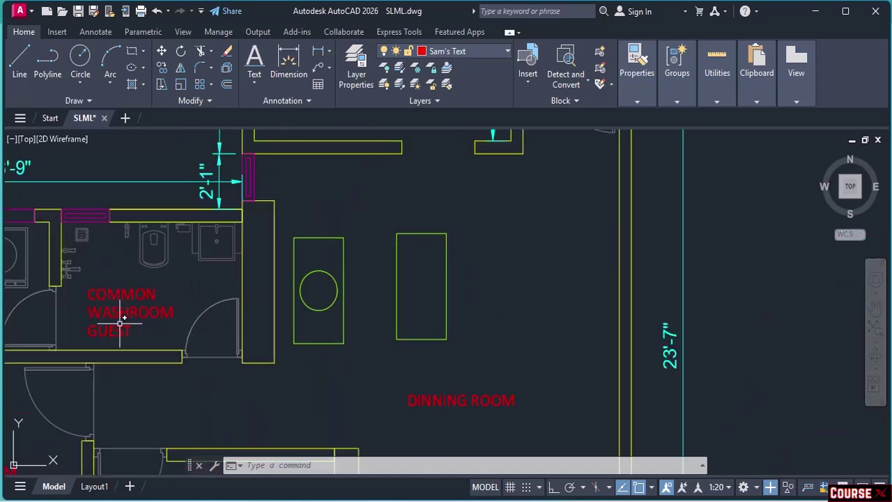
{"action": "middle_click_drag", "start_coordinate": [635, 300], "coordinate": [8, 307]}
{"action": "scroll", "coordinate": [506, 304], "scroll_direction": "down", "scroll_amount": 3}
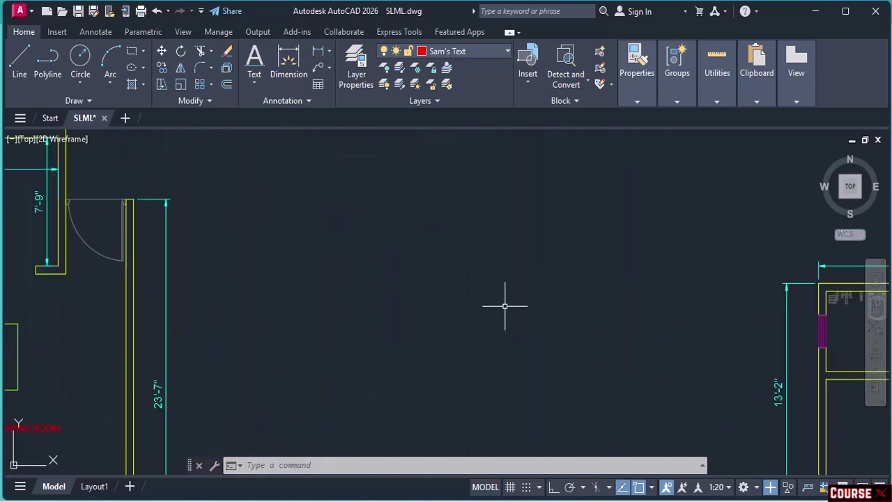
- Place a multiline text box in the open floor area of the guest washroom on the unlabelled floor plan copy
{"action": "scroll", "coordinate": [805, 336], "scroll_direction": "up", "scroll_amount": 1}
{"action": "middle_click_drag", "start_coordinate": [805, 336], "coordinate": [522, 350]}
{"action": "scroll", "coordinate": [522, 350], "scroll_direction": "up", "scroll_amount": 4}
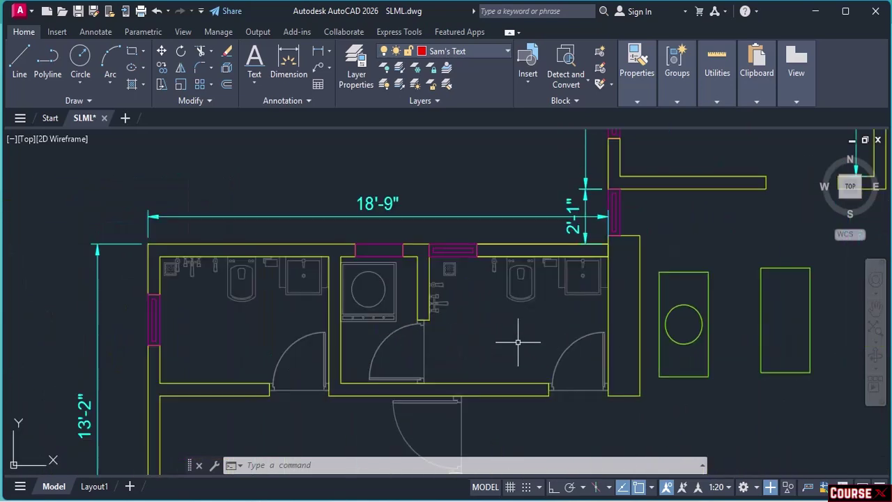
{"action": "left_click", "coordinate": [251, 82]}
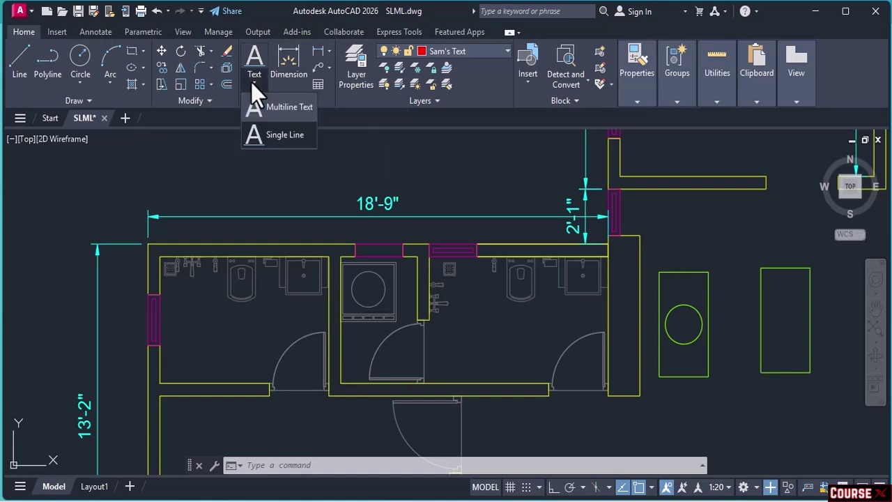
{"action": "left_click", "coordinate": [274, 109]}
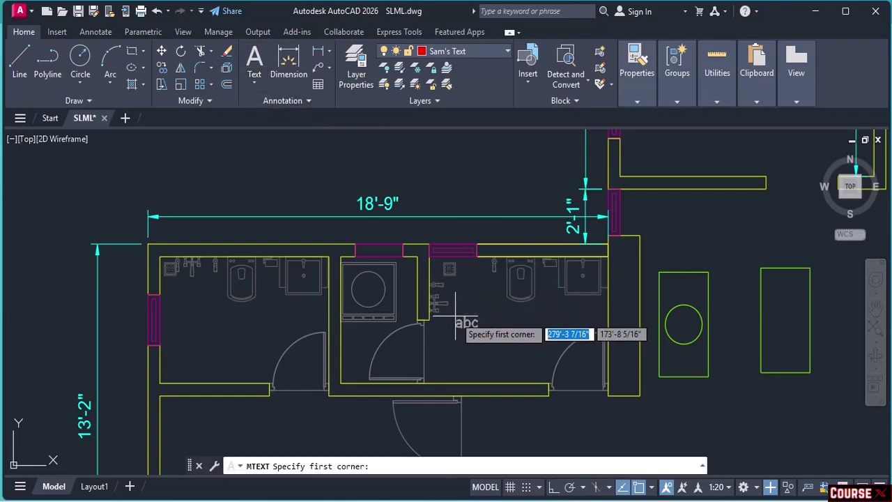
{"action": "left_click", "coordinate": [456, 316]}
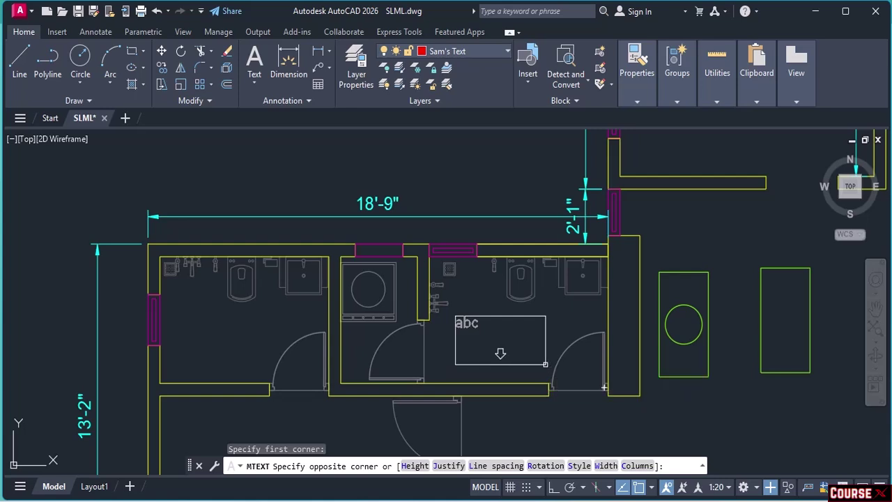
{"action": "left_click", "coordinate": [545, 364]}
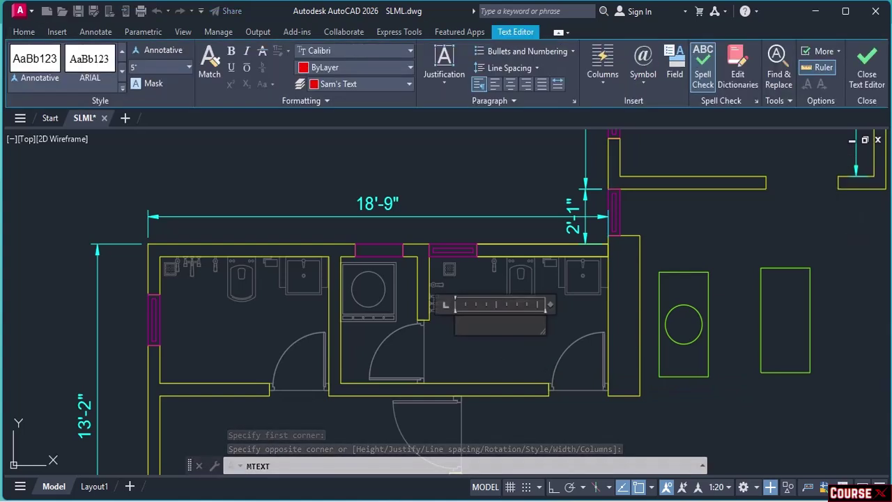
- Write COMMON, WASHROOM and GUEST on three separate lines of the text box and finish the multiline text
{"action": "type", "text": "CO"}
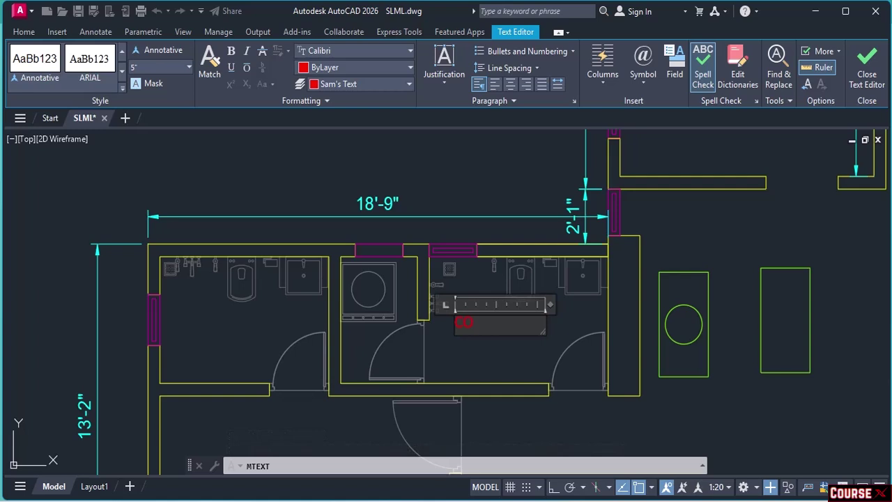
{"action": "type", "text": "MMON"}
{"action": "key", "text": "Return"}
{"action": "type", "text": "WAS"}
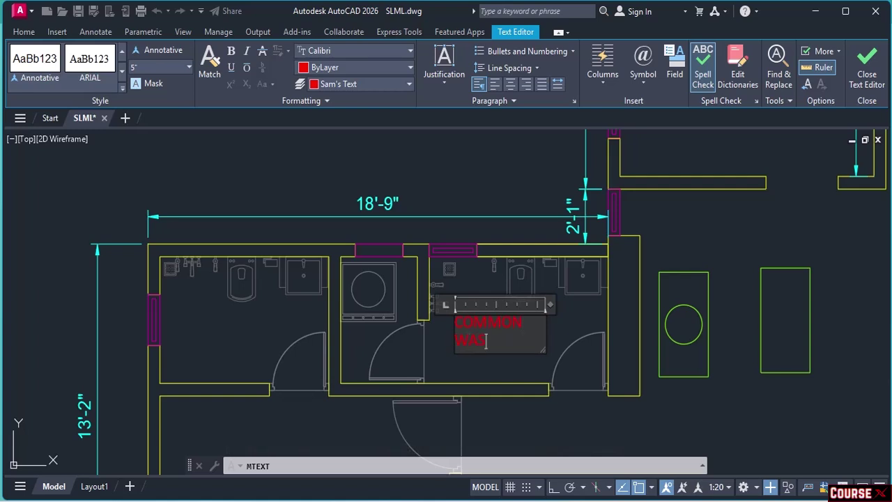
{"action": "type", "text": "HROOM"}
{"action": "key", "text": "Return"}
{"action": "type", "text": "GU"}
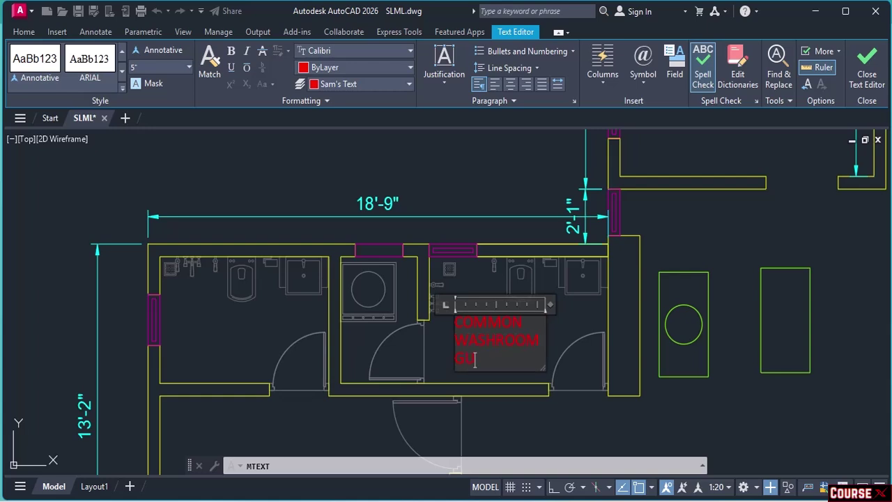
{"action": "type", "text": "EST"}
{"action": "left_click", "coordinate": [876, 77]}
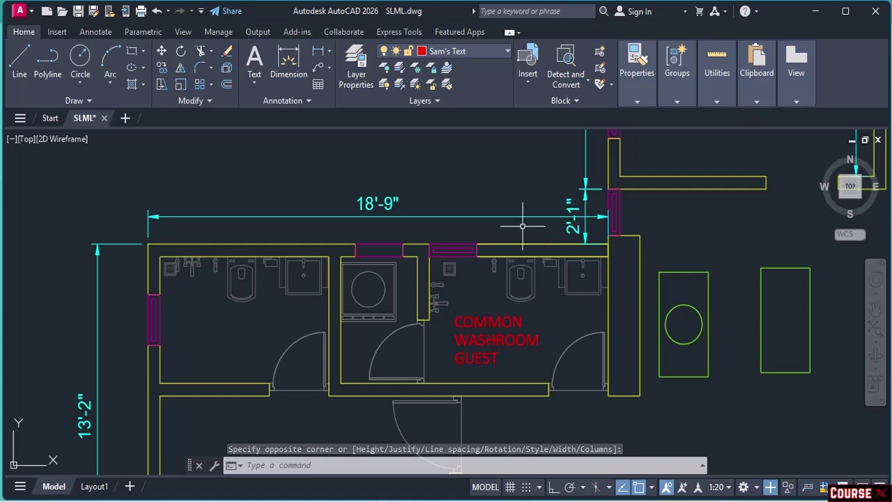
- Compare the copy's labels with the fully labelled floor plan, including the master washroom and bedrooms
{"action": "scroll", "coordinate": [522, 226], "scroll_direction": "down", "scroll_amount": 1}
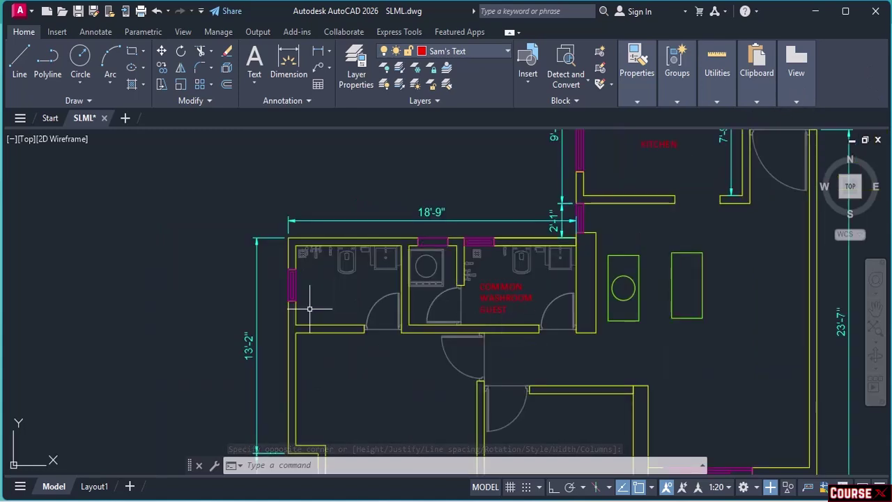
{"action": "middle_click_drag", "start_coordinate": [303, 304], "coordinate": [616, 304]}
{"action": "scroll", "coordinate": [71, 309], "scroll_direction": "down", "scroll_amount": 2}
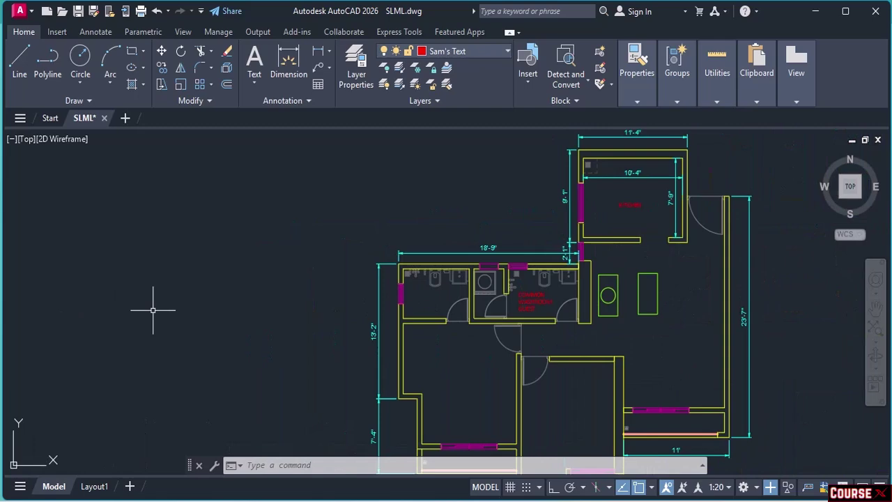
{"action": "middle_click_drag", "start_coordinate": [169, 279], "coordinate": [696, 306]}
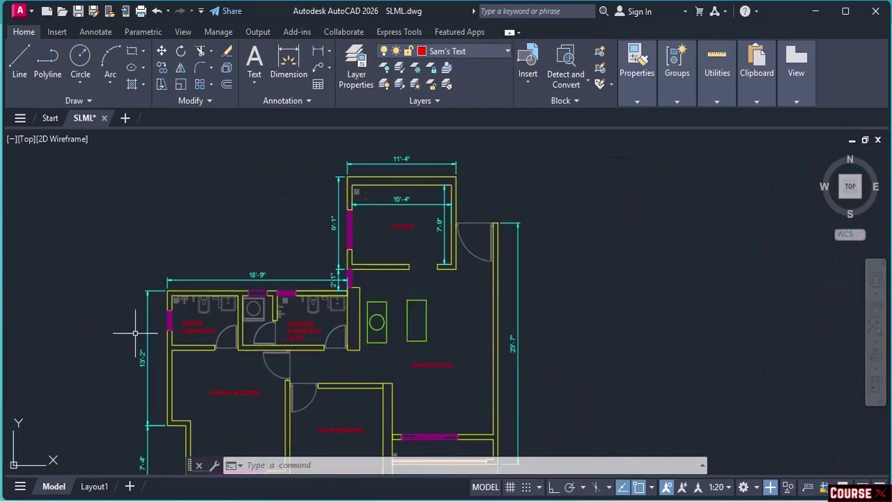
{"action": "middle_click_drag", "start_coordinate": [534, 321], "coordinate": [682, 313]}
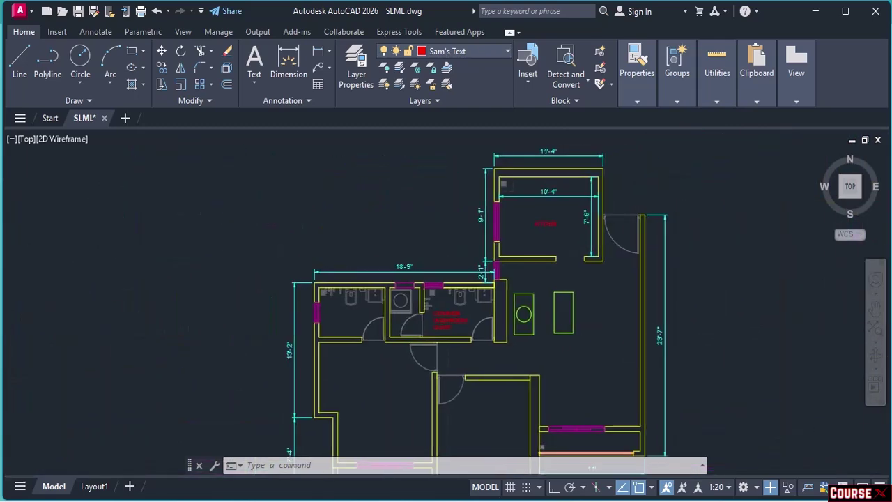
{"action": "scroll", "coordinate": [350, 322], "scroll_direction": "up", "scroll_amount": 2}
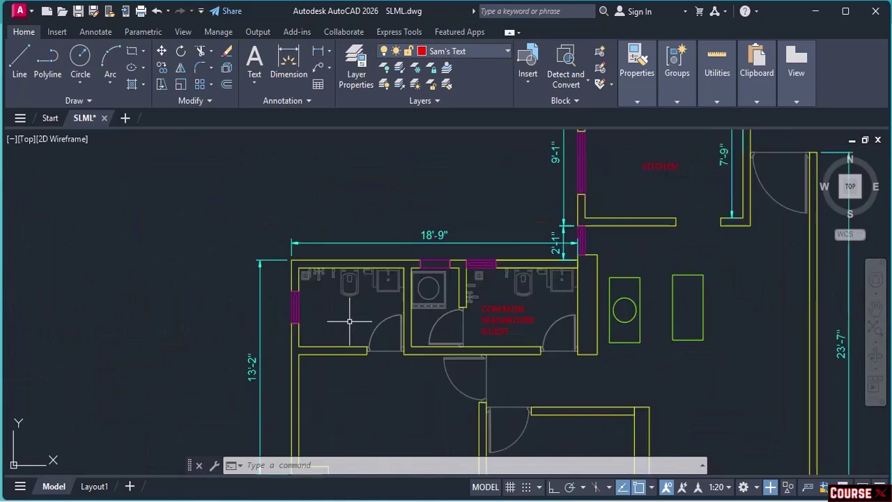
{"action": "mouse_move", "coordinate": [540, 340]}
{"action": "middle_mouse_down"}
{"action": "mouse_move", "coordinate": [408, 345]}
{"action": "mouse_move", "coordinate": [334, 368]}
{"action": "middle_mouse_up"}
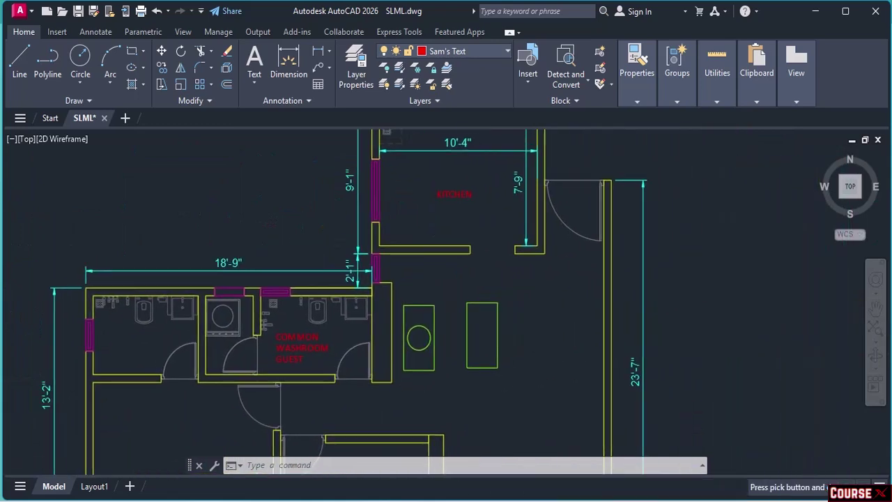
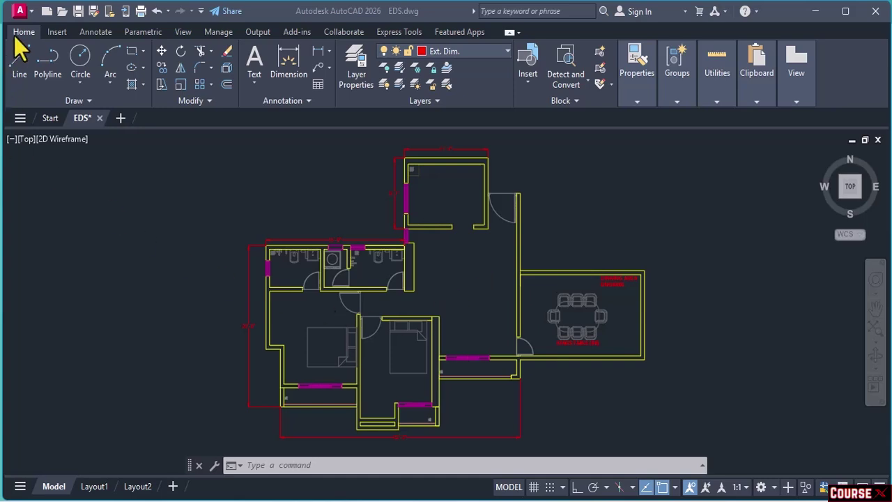
- View the dimension styles of the EDS drawing in the Dimension Style Manager and close it without changes
{"action": "left_click", "coordinate": [311, 99]}
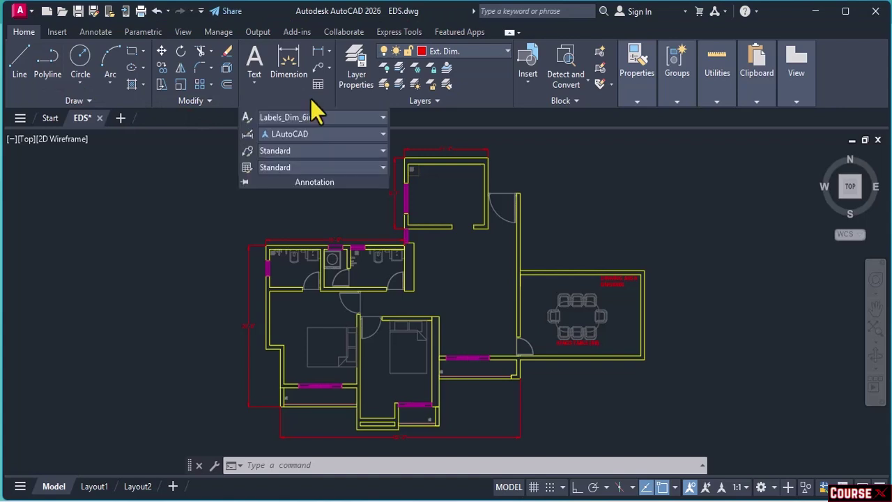
{"action": "left_click", "coordinate": [249, 135]}
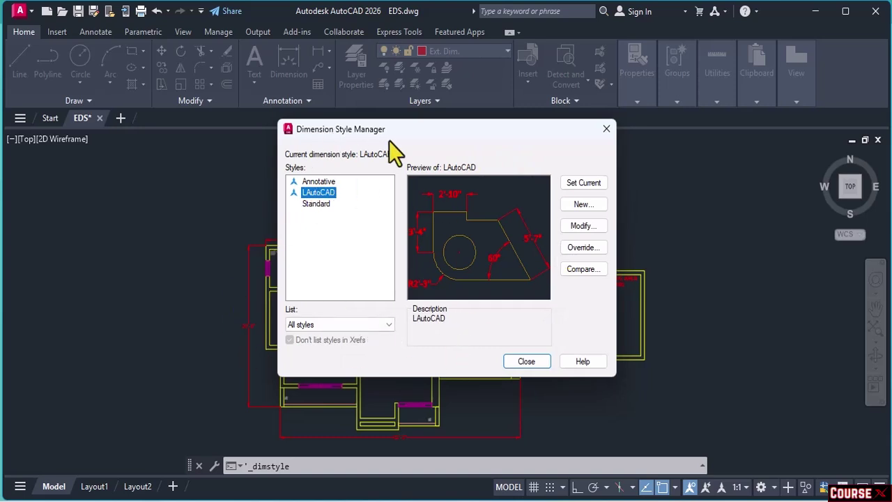
{"action": "left_click", "coordinate": [532, 360]}
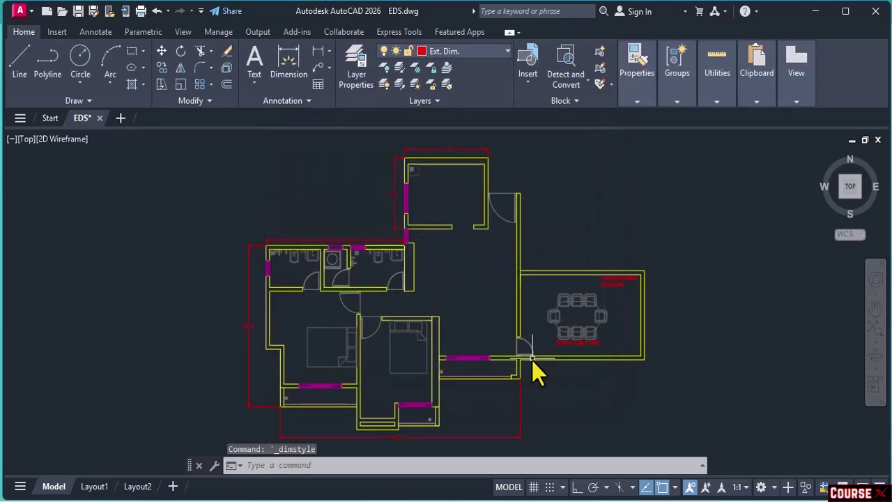
- Reopen the Dimension Style Manager through the dedicated dimension annotation tools and close it without changes
{"action": "left_click", "coordinate": [97, 34]}
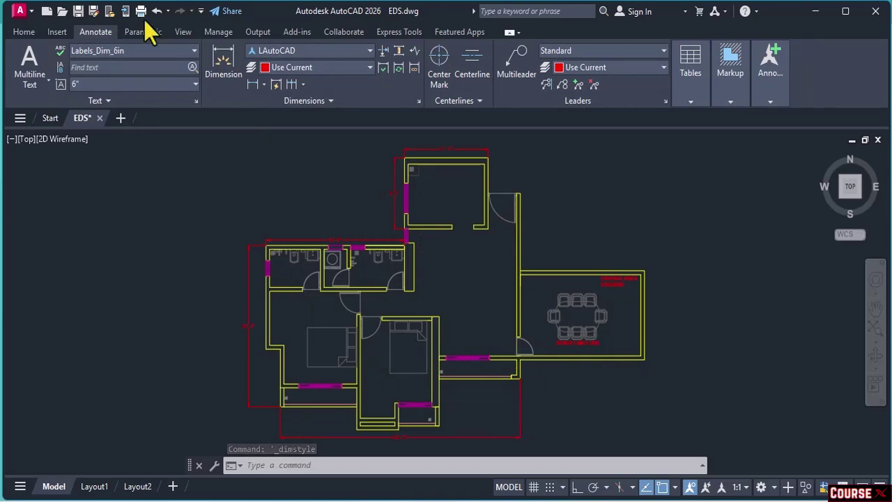
{"action": "left_click", "coordinate": [418, 103]}
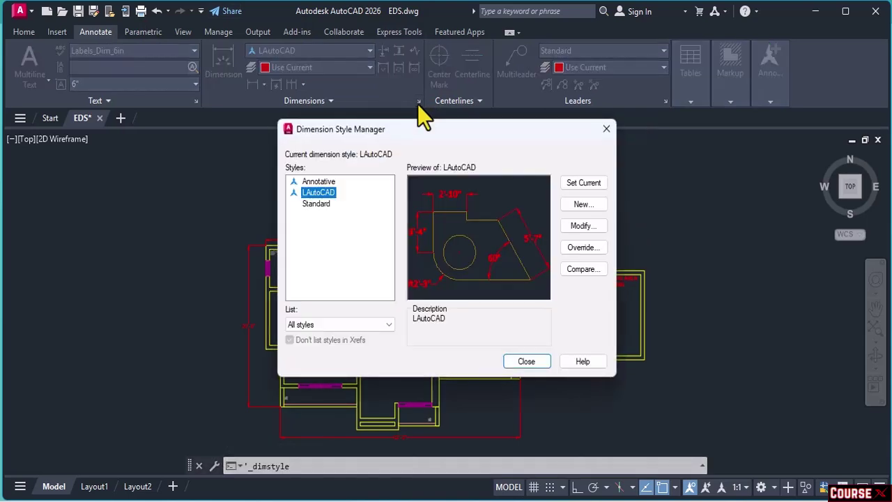
{"action": "left_click", "coordinate": [543, 364]}
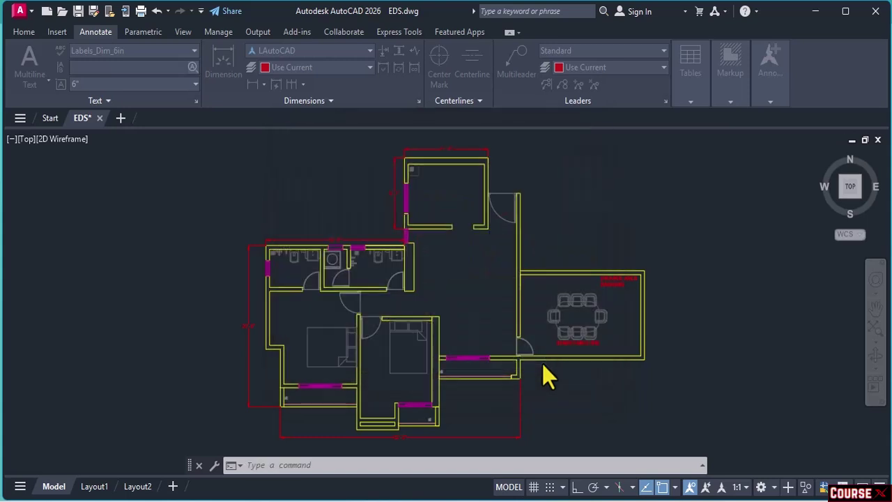
- Run the DIMSTYLE command to view the Dimension Style Manager, close it and return to the main drafting tools
{"action": "left_click", "coordinate": [297, 466]}
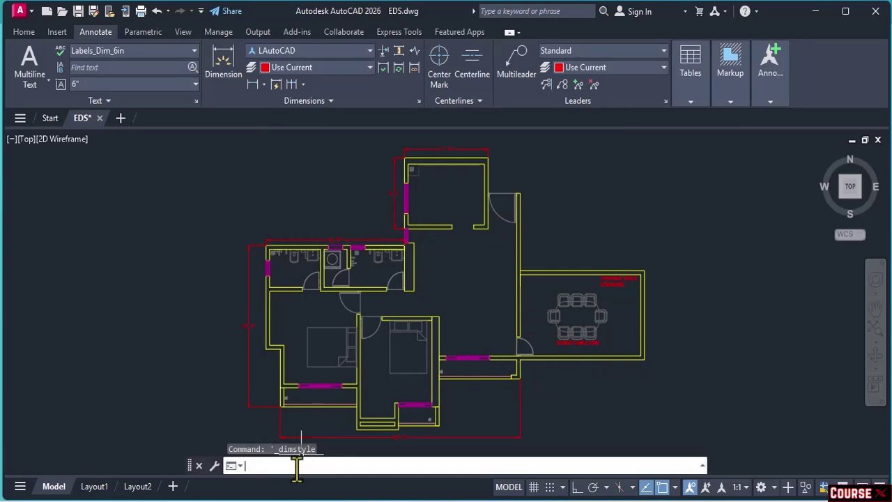
{"action": "type", "text": "dim"}
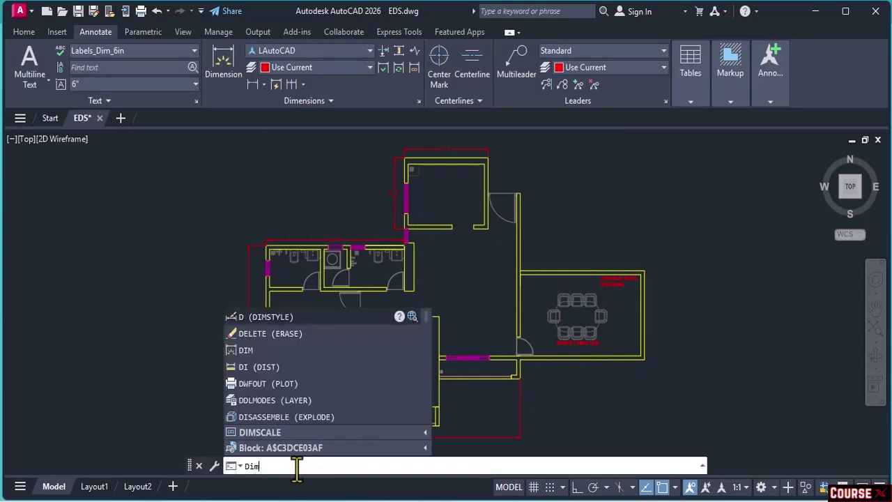
{"action": "type", "text": "style"}
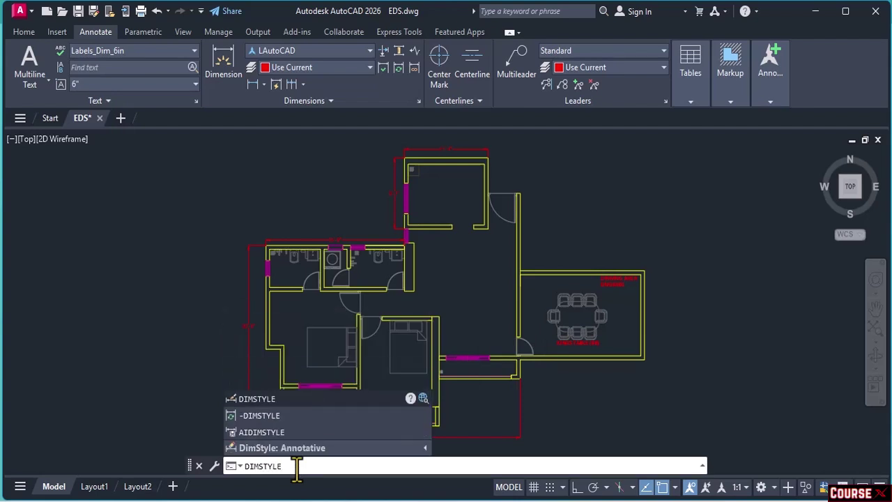
{"action": "key", "text": "Return"}
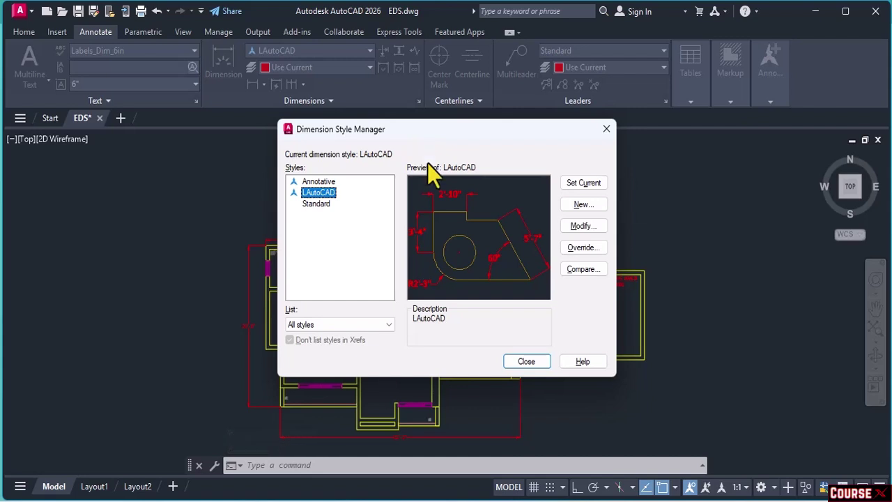
{"action": "left_click", "coordinate": [527, 362]}
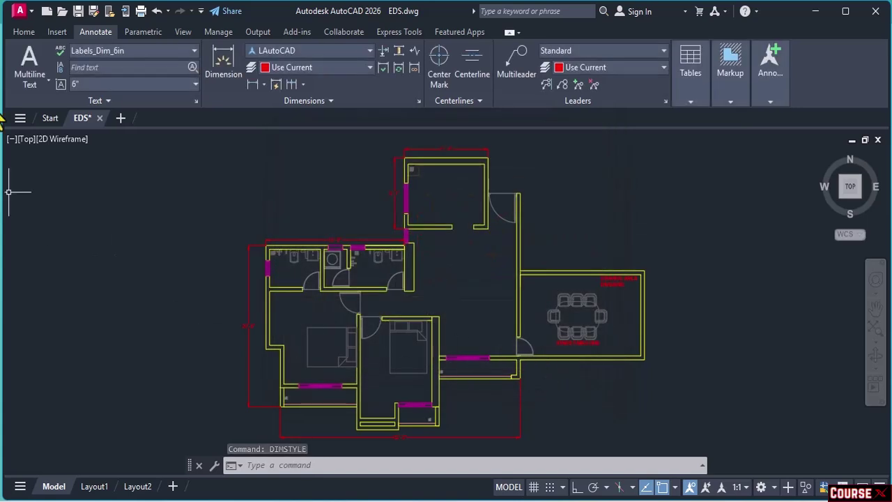
{"action": "left_click", "coordinate": [23, 32]}
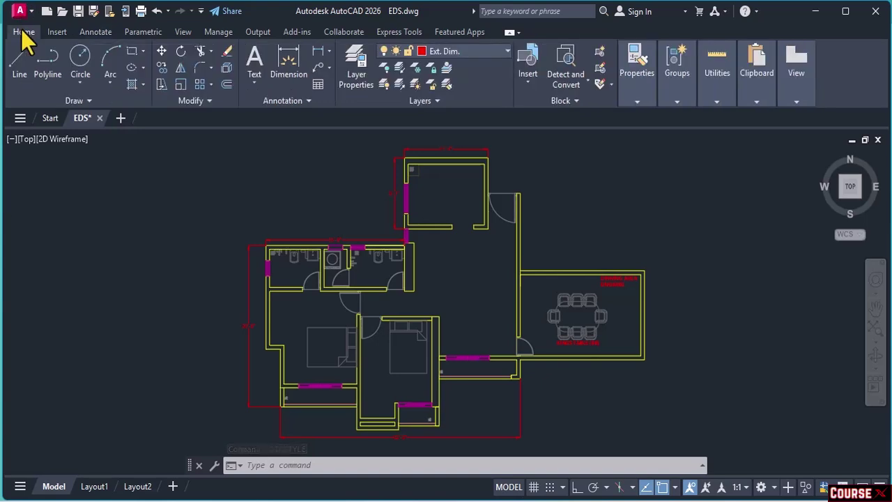
- Create an annotative dimension style named Training-Anno based on LAutoCAD for all dimensions, accepting its inherited settings
{"action": "left_click", "coordinate": [311, 104]}
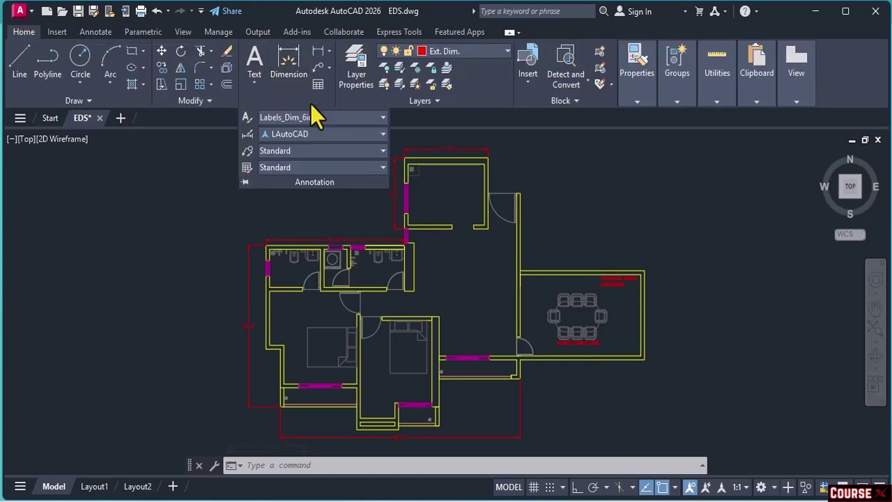
{"action": "left_click", "coordinate": [245, 136]}
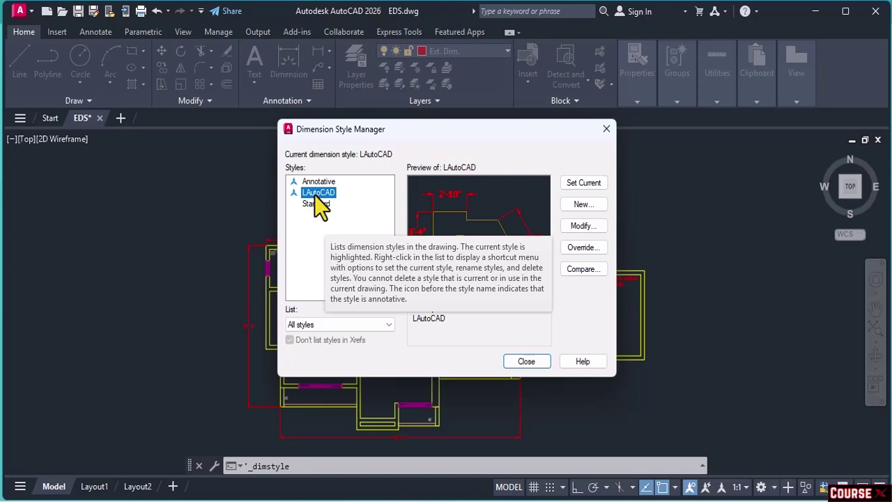
{"action": "left_click", "coordinate": [581, 207]}
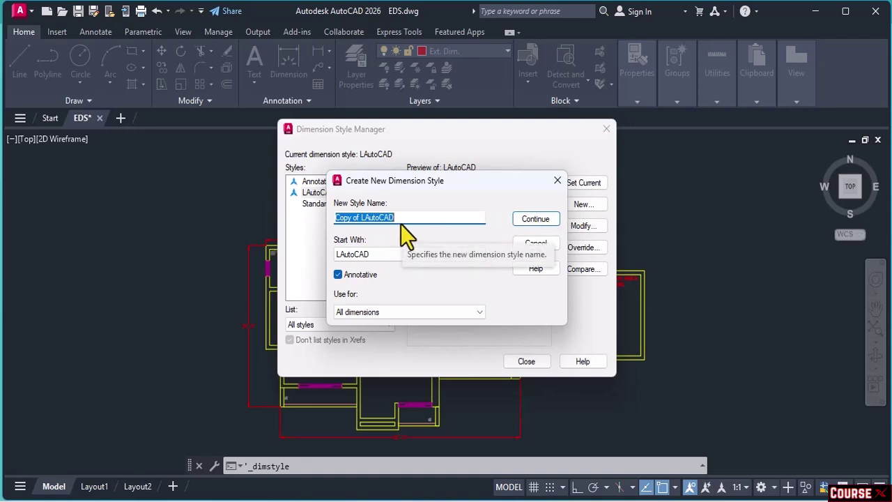
{"action": "type", "text": "Tra"}
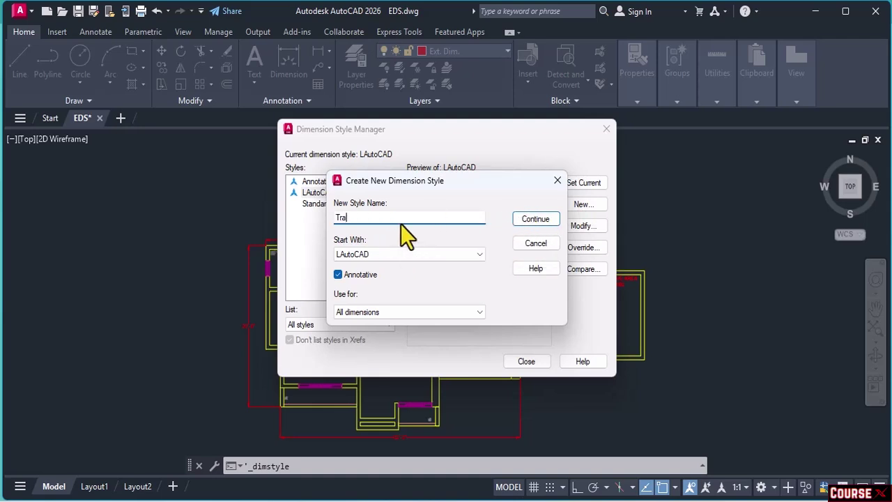
{"action": "type", "text": "ining-Anno"}
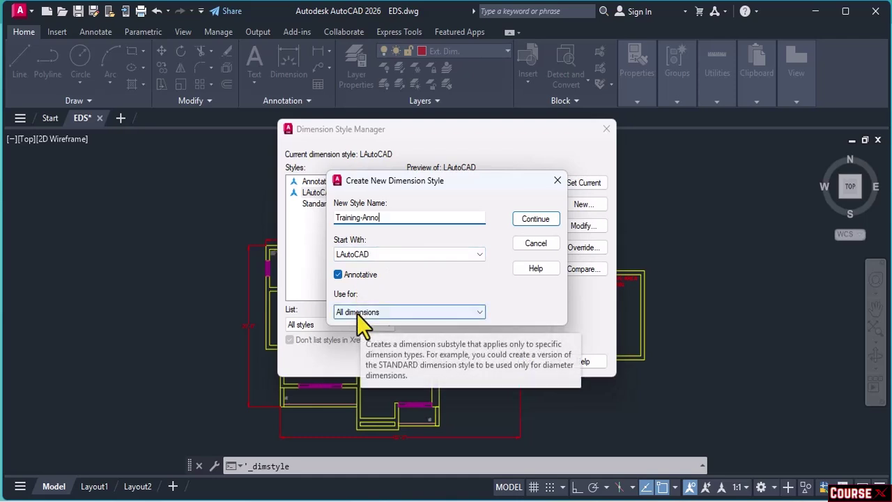
{"action": "left_click", "coordinate": [520, 223]}
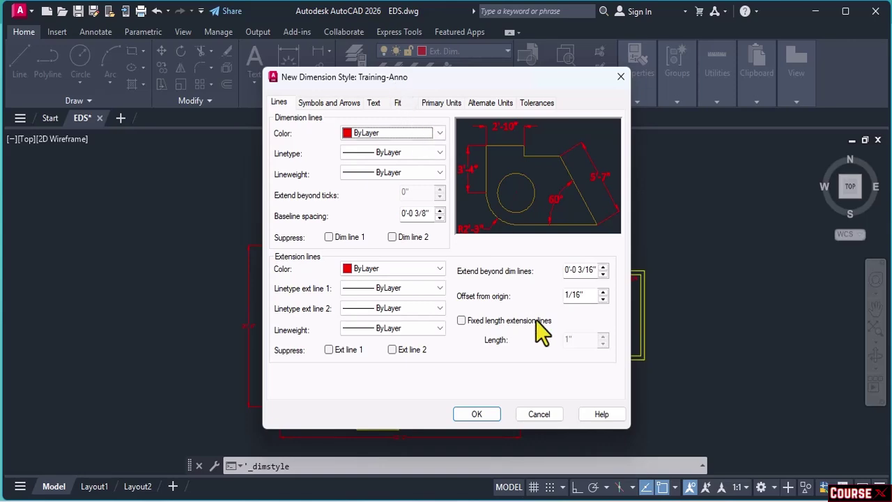
{"action": "left_click", "coordinate": [477, 414]}
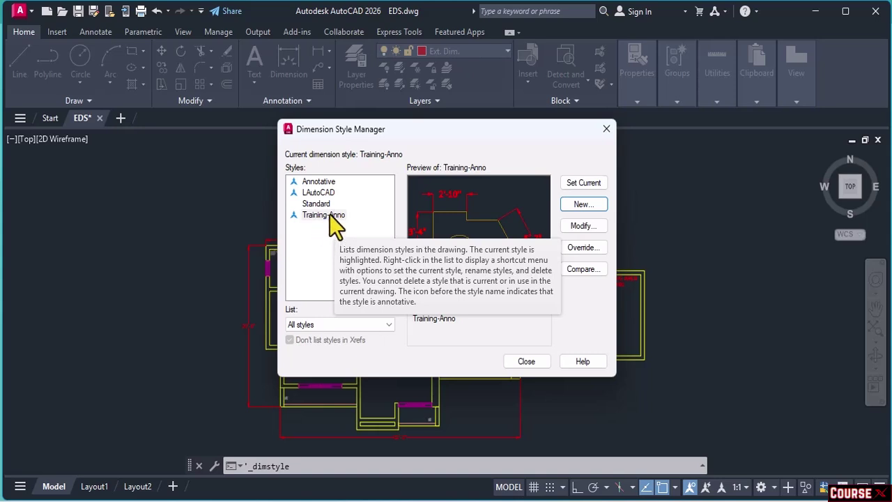
- Open the Training-Anno style for modification and review its tolerance and alternate unit settings, toggling the alternate units display on and off
{"action": "left_click", "coordinate": [332, 218]}
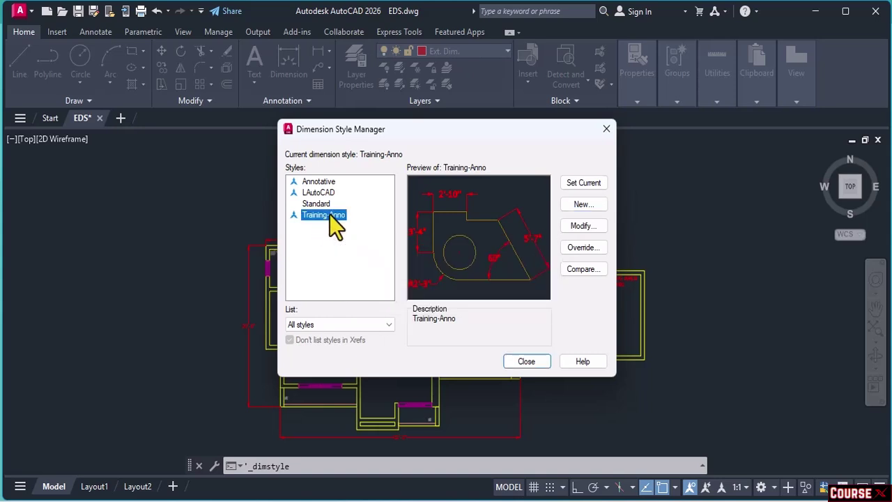
{"action": "left_click", "coordinate": [572, 227]}
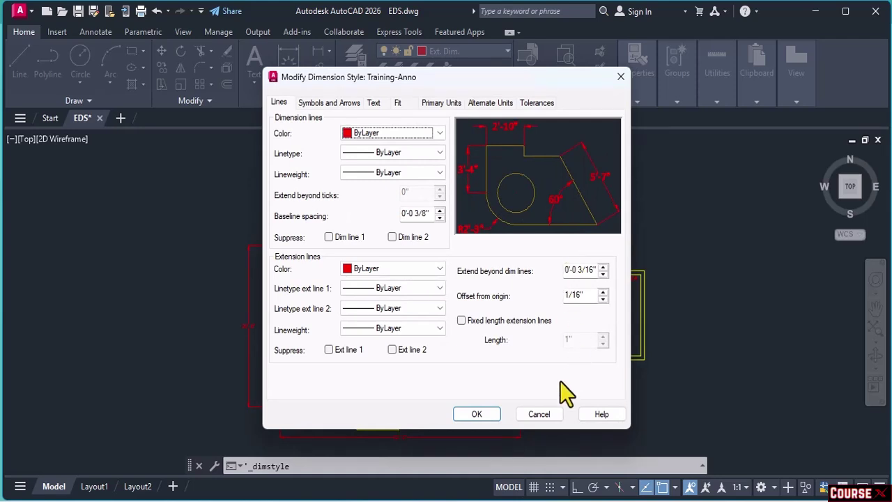
{"action": "left_click", "coordinate": [535, 105]}
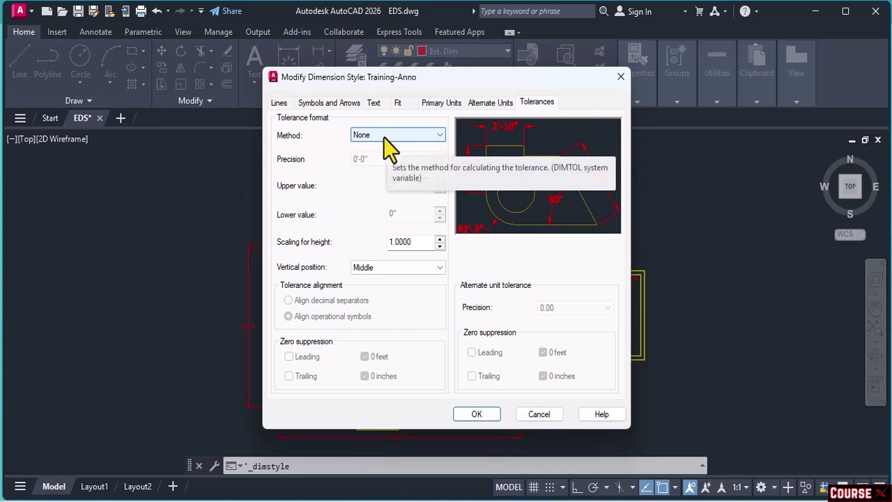
{"action": "left_click", "coordinate": [498, 104]}
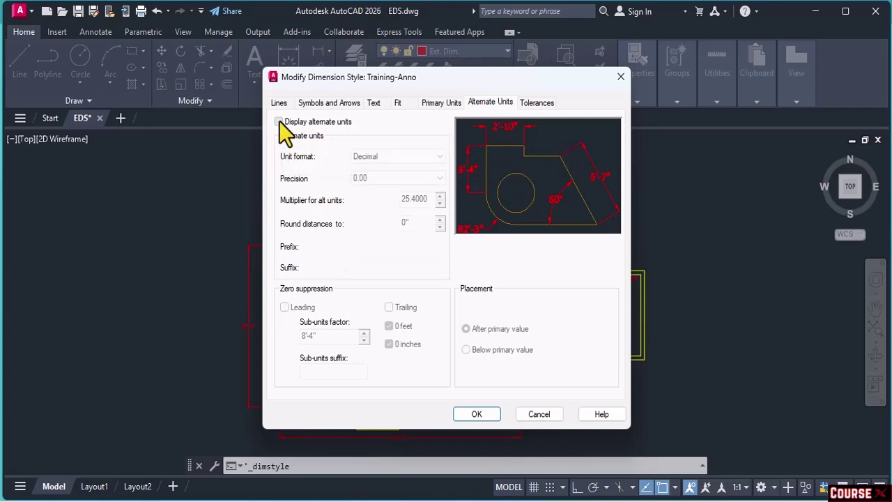
{"action": "left_click", "coordinate": [279, 121]}
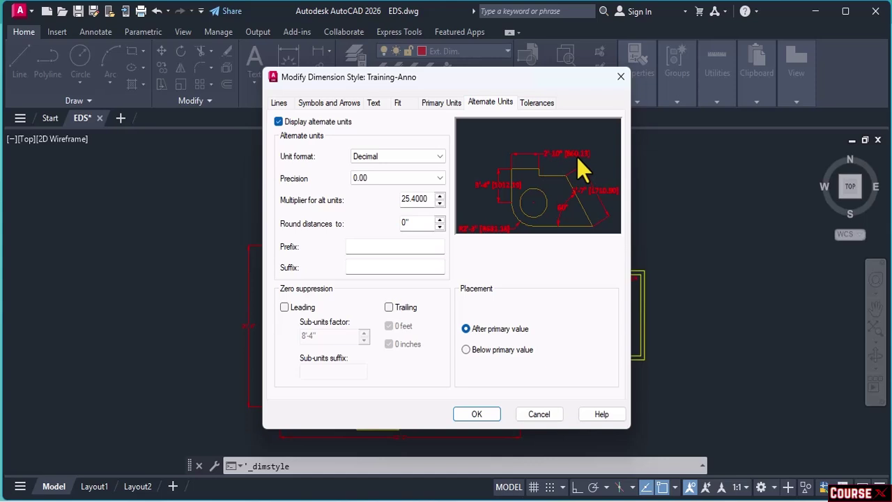
{"action": "left_click", "coordinate": [280, 124]}
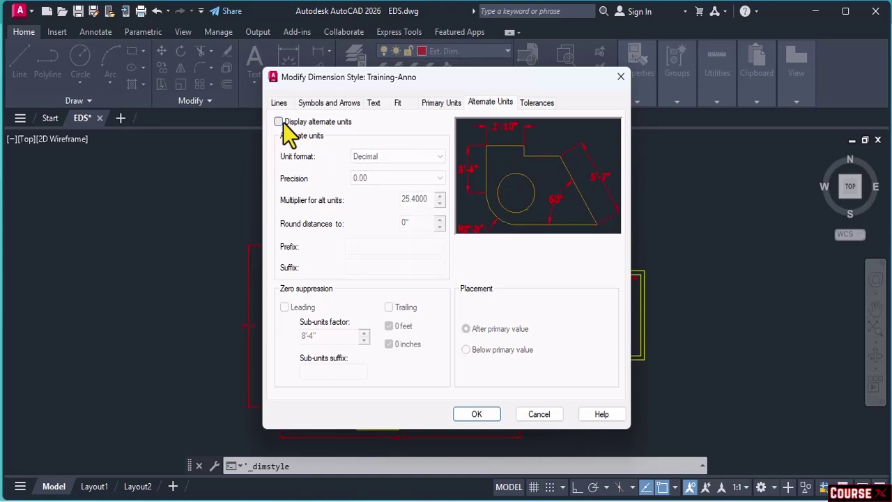
{"action": "left_click", "coordinate": [537, 103]}
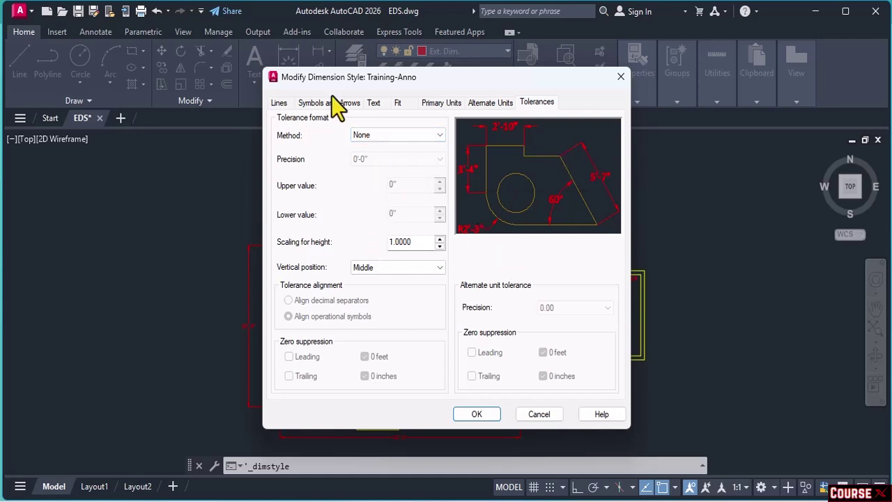
- Review the line settings of Training-Anno and set its leader arrowhead to Dot
{"action": "left_click", "coordinate": [282, 105]}
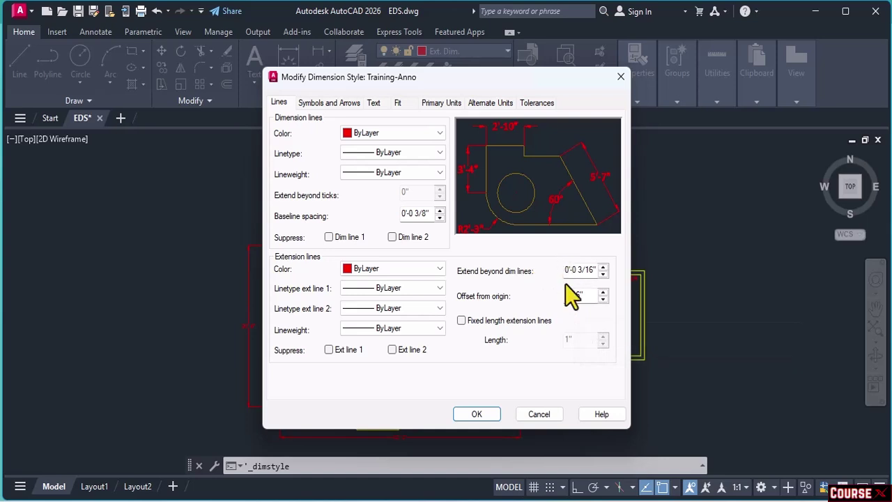
{"action": "left_click", "coordinate": [332, 102]}
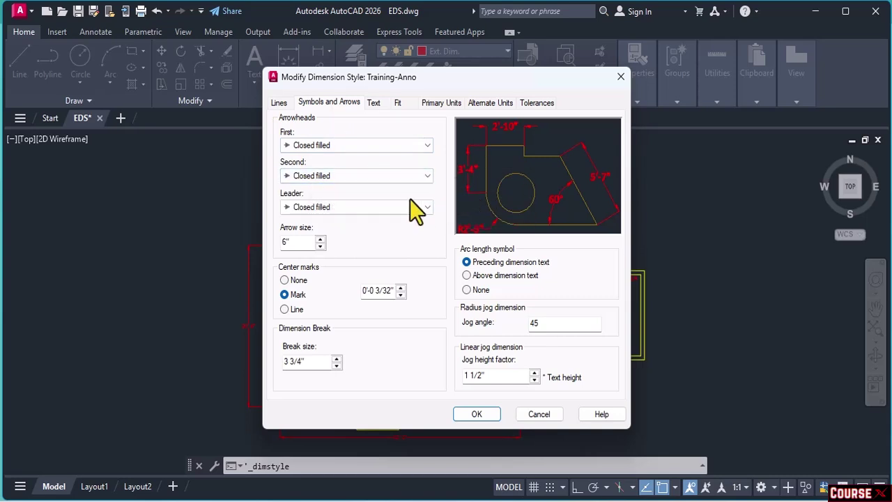
{"action": "left_click", "coordinate": [373, 208]}
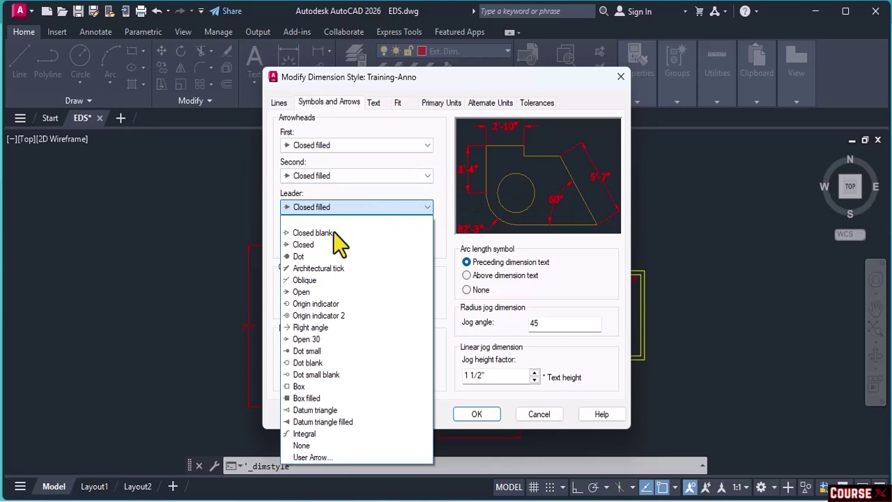
{"action": "left_click", "coordinate": [319, 256]}
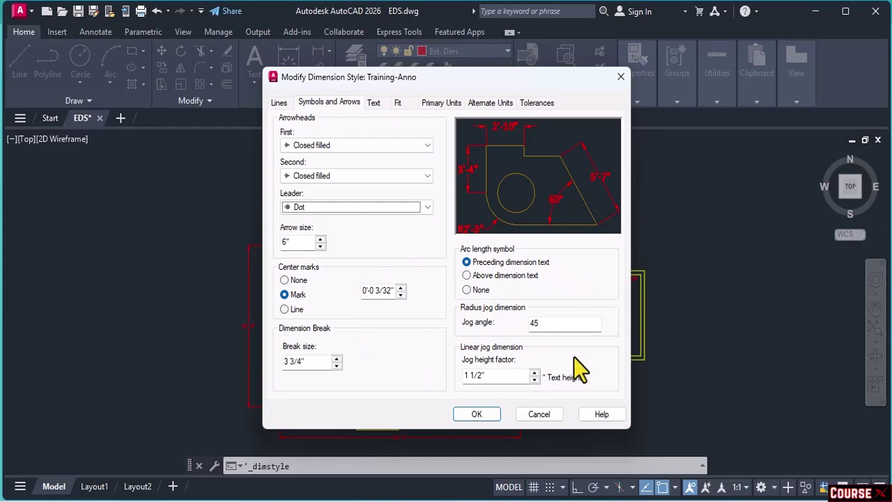
- Review the text settings of Training-Anno, including the definition of its Dims_Model text style, without changing them
{"action": "left_click", "coordinate": [373, 102]}
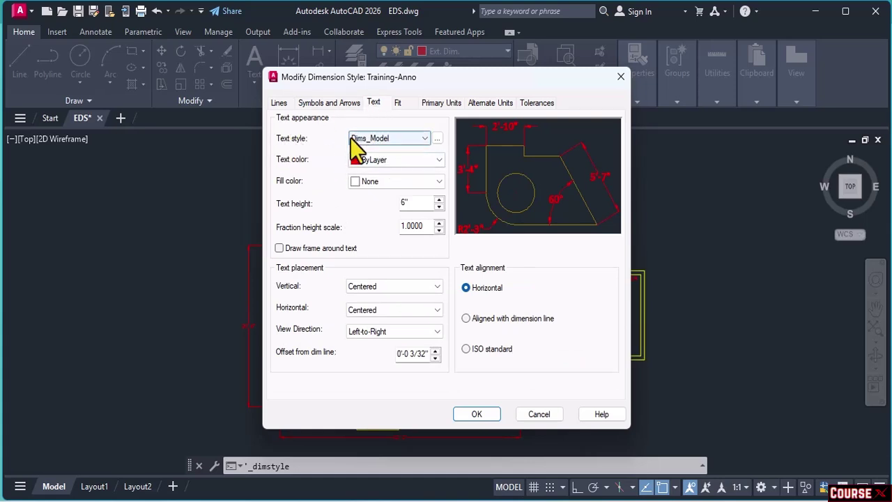
{"action": "left_click", "coordinate": [437, 139]}
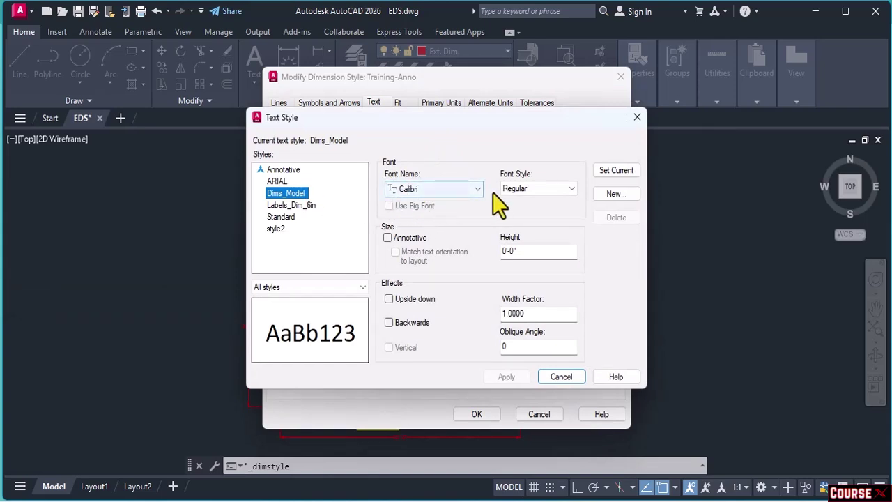
{"action": "left_click", "coordinate": [562, 376]}
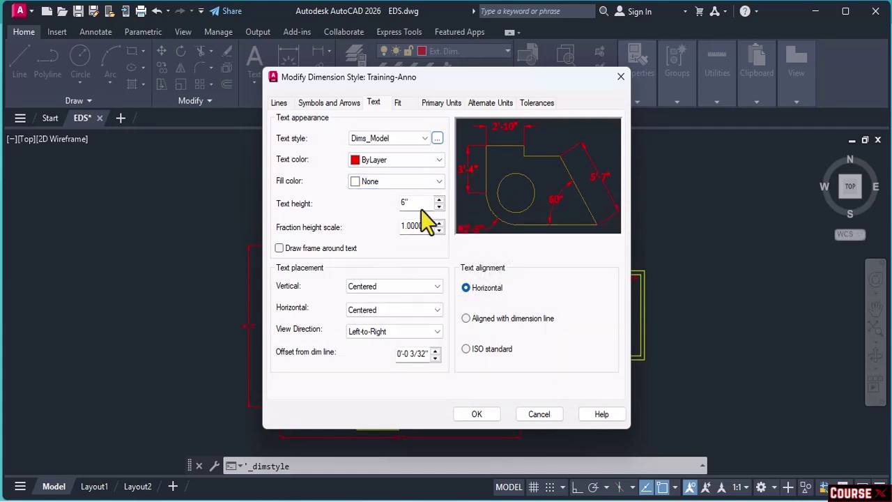
{"action": "mouse_move", "coordinate": [423, 203]}
- Check the fit, primary unit, alternate unit and tolerance settings of Training-Anno and save the modified style
{"action": "left_click", "coordinate": [405, 106]}
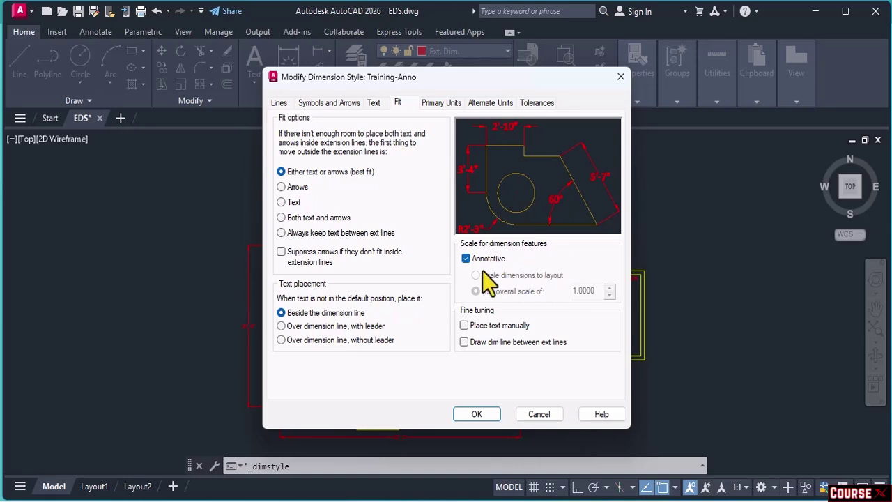
{"action": "left_click", "coordinate": [450, 104]}
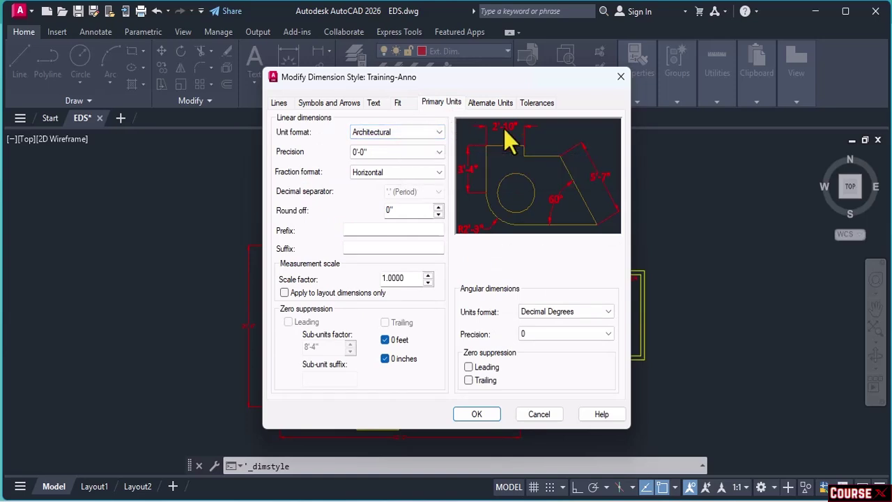
{"action": "left_click", "coordinate": [488, 105]}
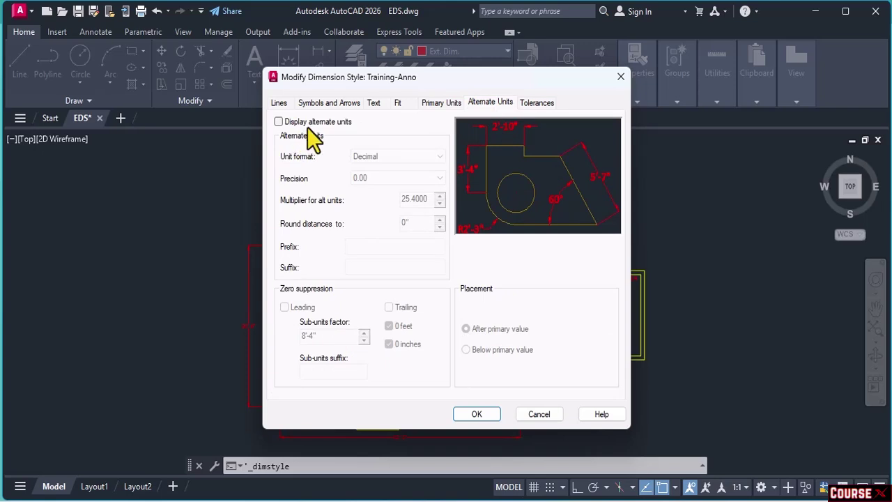
{"action": "left_click", "coordinate": [539, 104]}
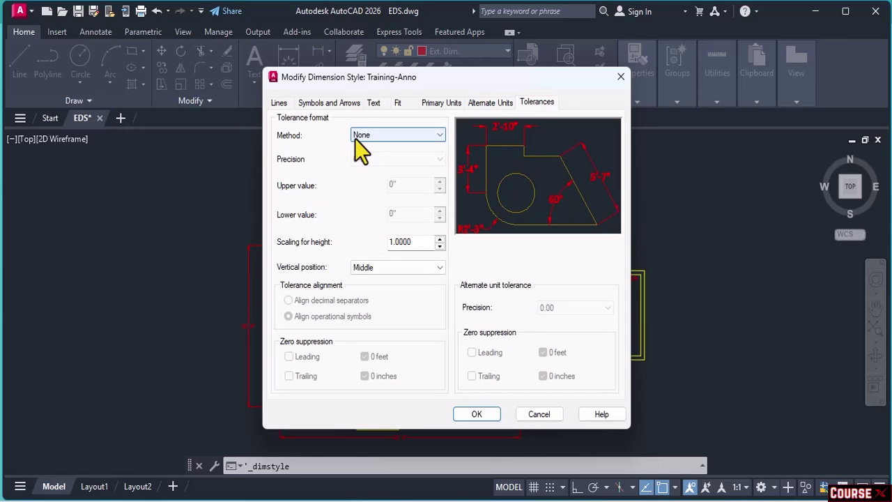
{"action": "left_click", "coordinate": [466, 412]}
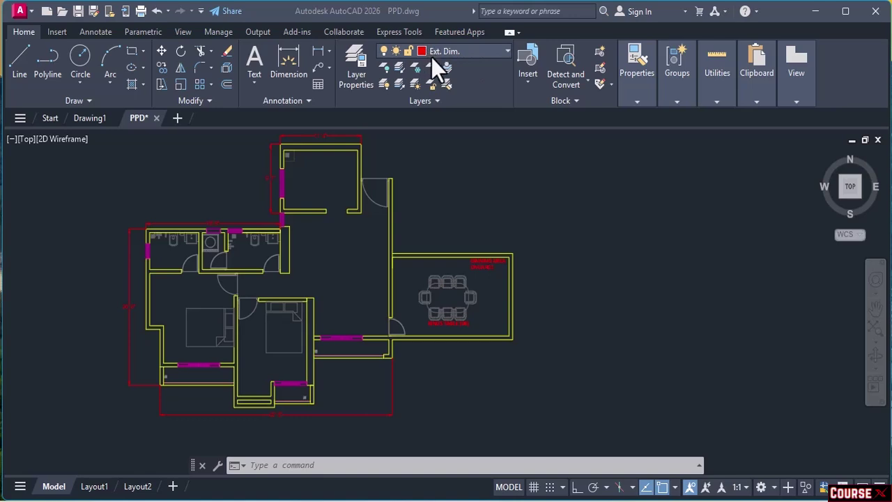
- In the PPD drawing, make Ext. Dim. the current layer and LAutoCAD the current dimension style
{"action": "left_click", "coordinate": [499, 49]}
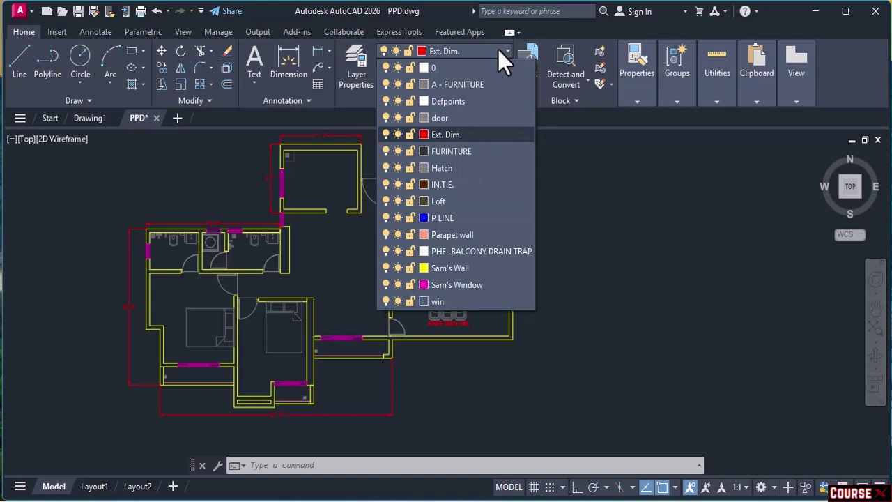
{"action": "left_click", "coordinate": [463, 137]}
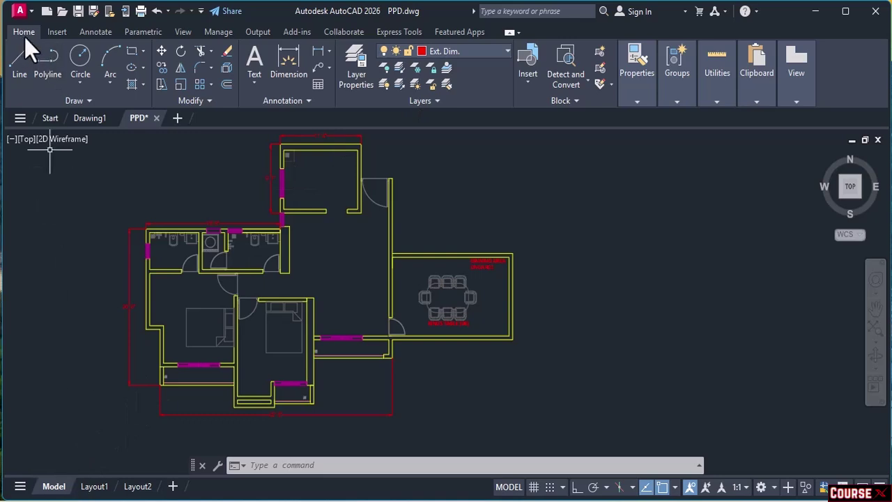
{"action": "left_click", "coordinate": [307, 105]}
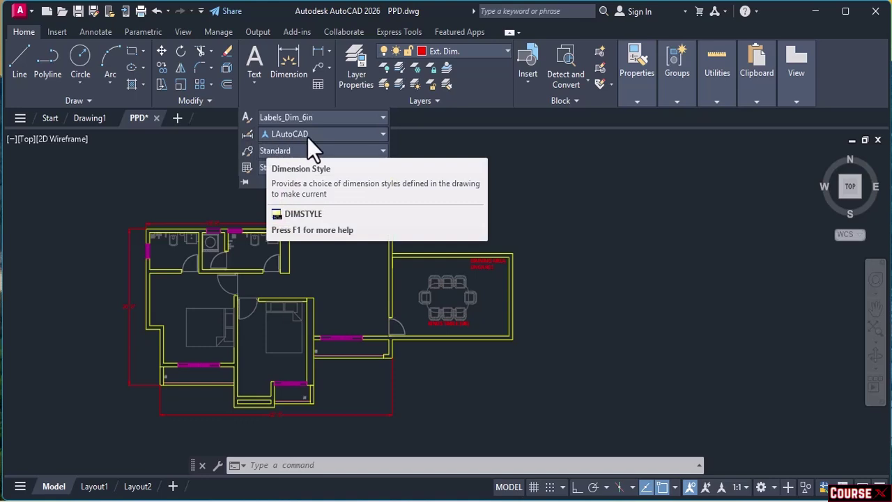
{"action": "left_click", "coordinate": [383, 135]}
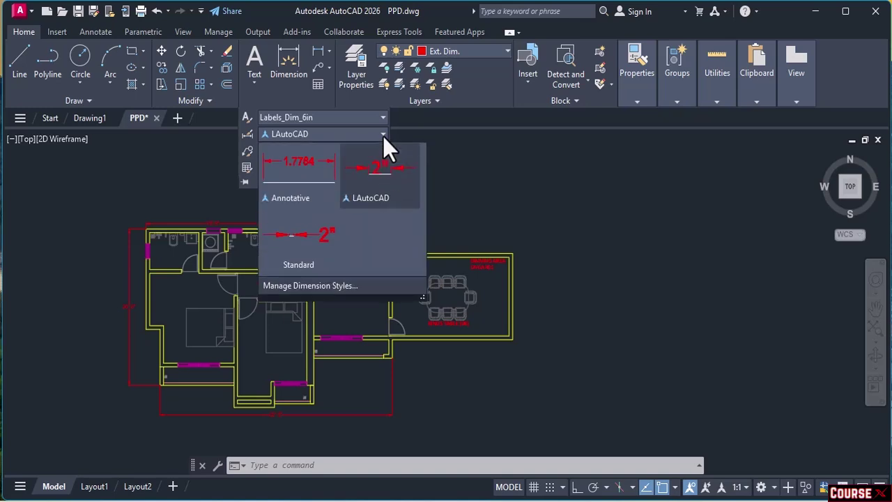
{"action": "left_click", "coordinate": [371, 165]}
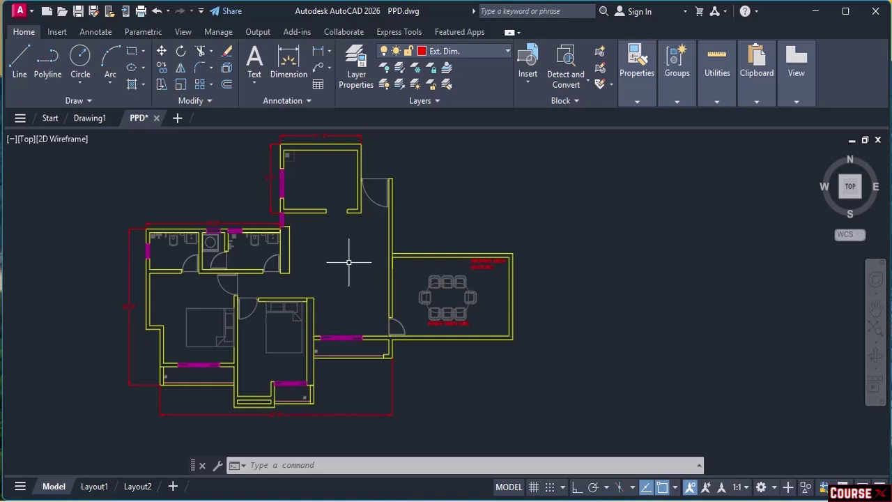
- Examine the existing exterior dimensions around the uppermost room of the floor plan
{"action": "middle_click_drag", "start_coordinate": [353, 253], "coordinate": [406, 285]}
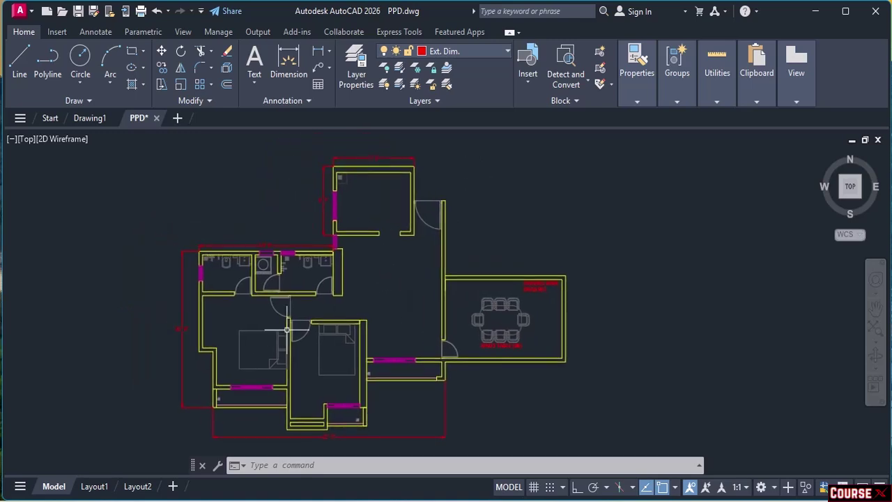
{"action": "scroll", "coordinate": [365, 160], "scroll_direction": "up", "scroll_amount": 3}
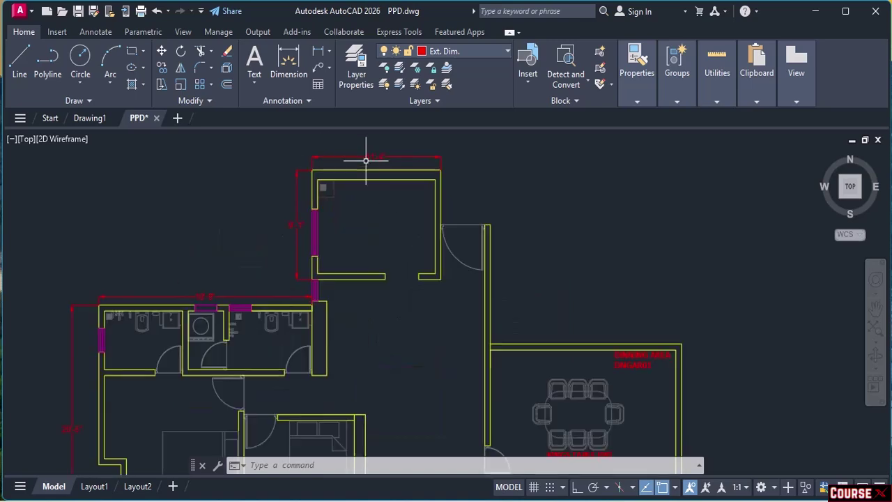
{"action": "scroll", "coordinate": [366, 159], "scroll_direction": "up", "scroll_amount": 1}
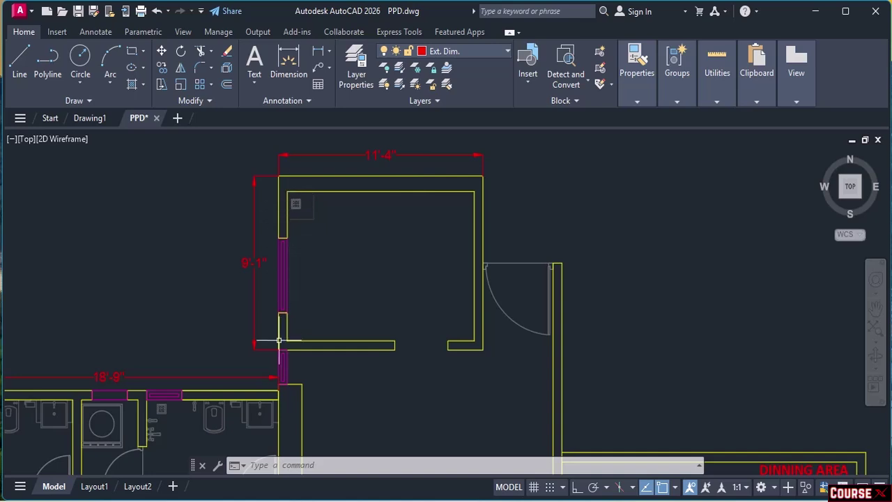
{"action": "mouse_move", "coordinate": [279, 341]}
{"action": "scroll", "coordinate": [373, 282], "scroll_direction": "down", "scroll_amount": 1}
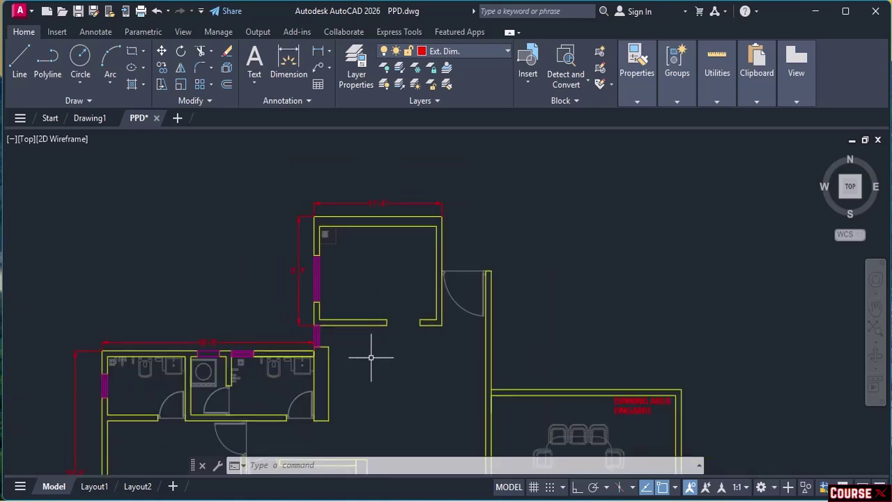
- Look over the whole floor plan and check how the Layout1 viewport displays it
{"action": "middle_click_drag", "start_coordinate": [370, 365], "coordinate": [378, 290]}
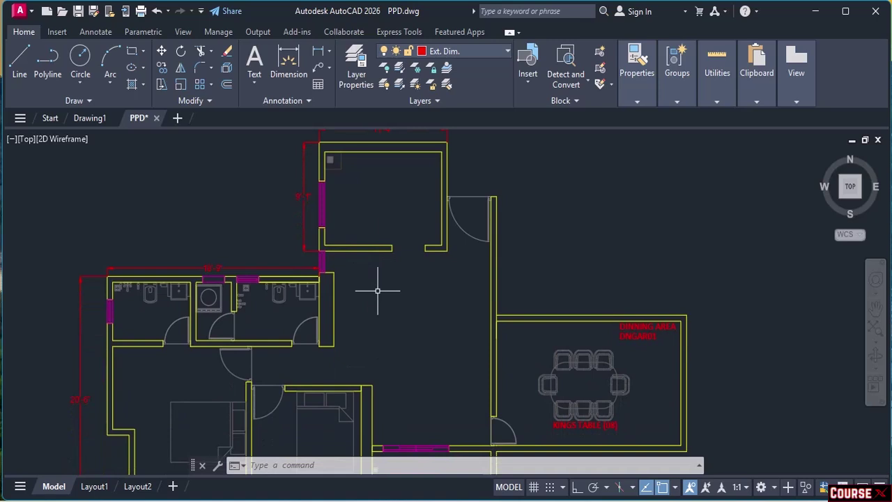
{"action": "scroll", "coordinate": [378, 291], "scroll_direction": "down", "scroll_amount": 1}
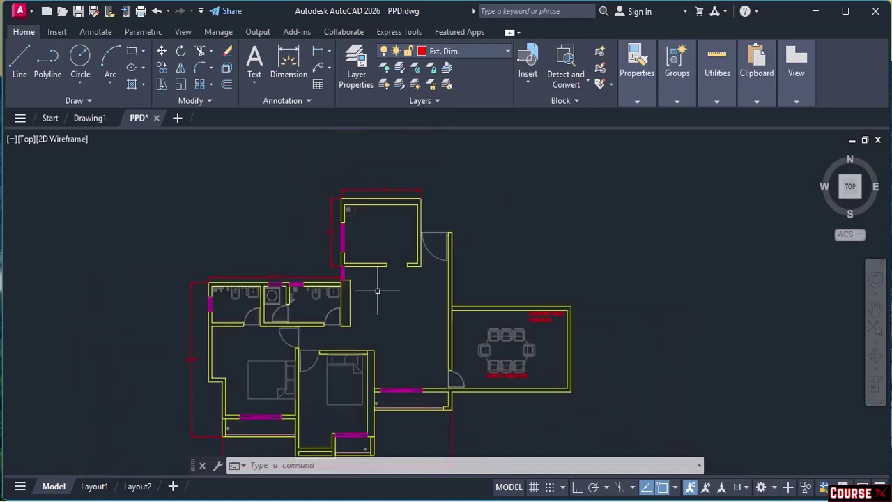
{"action": "middle_click_drag", "start_coordinate": [378, 323], "coordinate": [372, 303]}
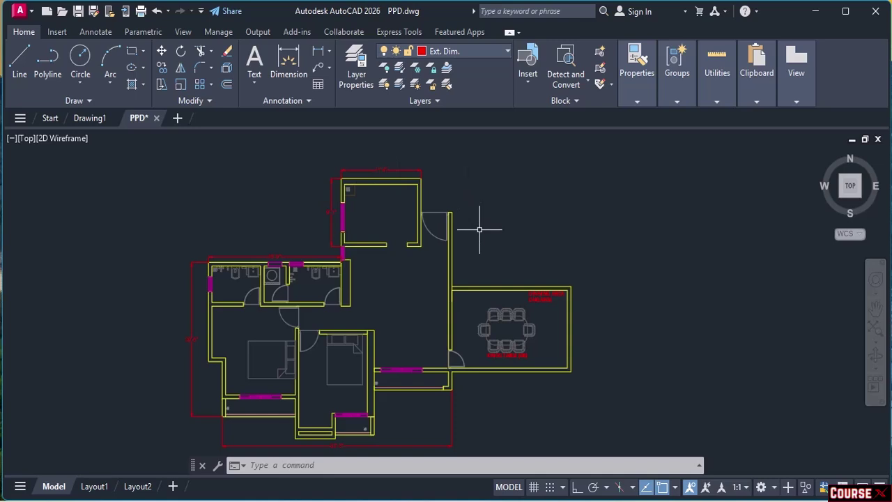
{"action": "middle_click_drag", "start_coordinate": [381, 337], "coordinate": [383, 319]}
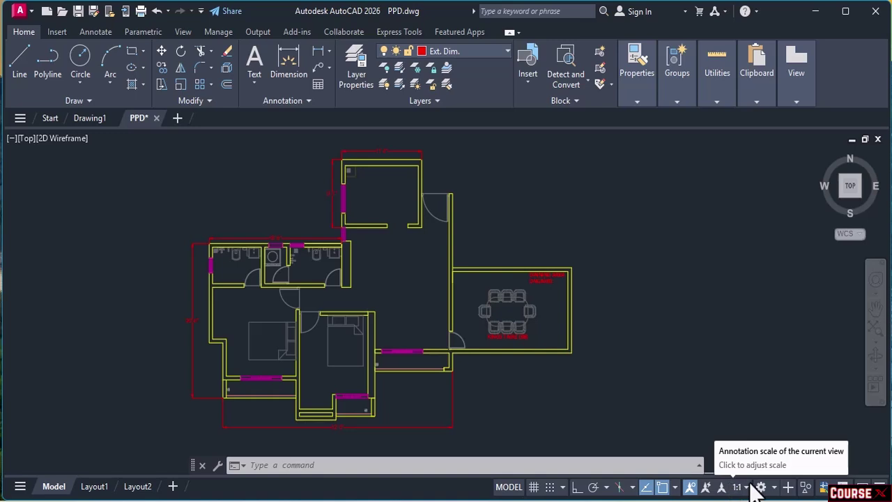
{"action": "left_click", "coordinate": [86, 490]}
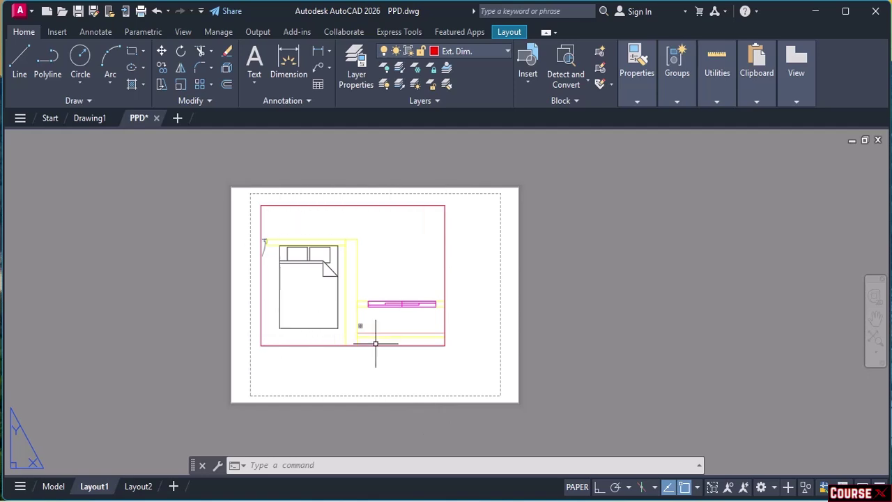
{"action": "mouse_move", "coordinate": [376, 344]}
- Return to model space and set its annotation scale to 1:5
{"action": "left_click", "coordinate": [53, 487]}
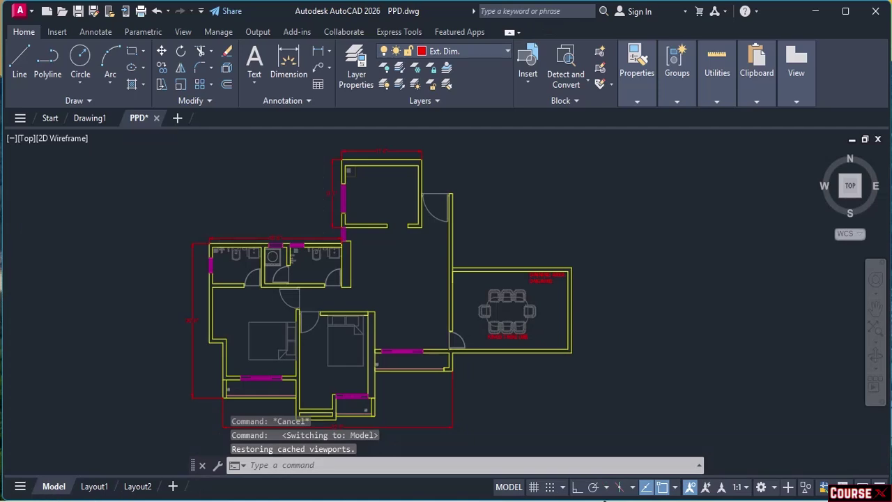
{"action": "left_click", "coordinate": [751, 494]}
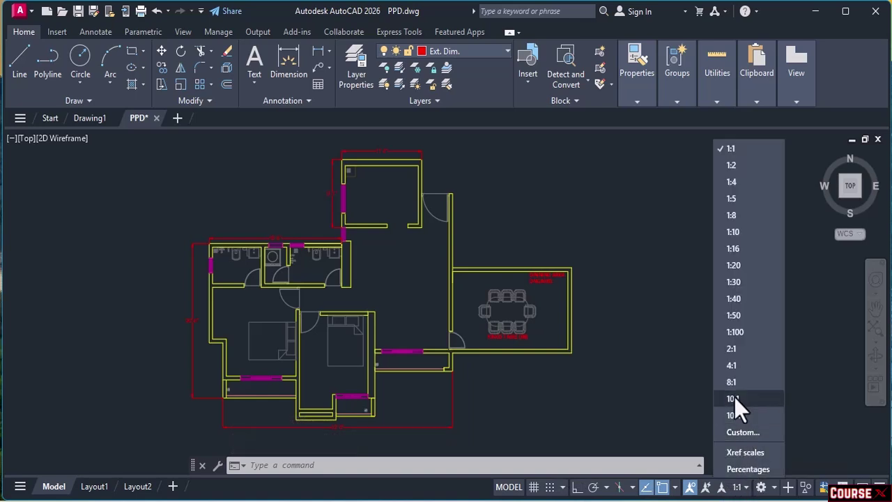
{"action": "left_click", "coordinate": [734, 200]}
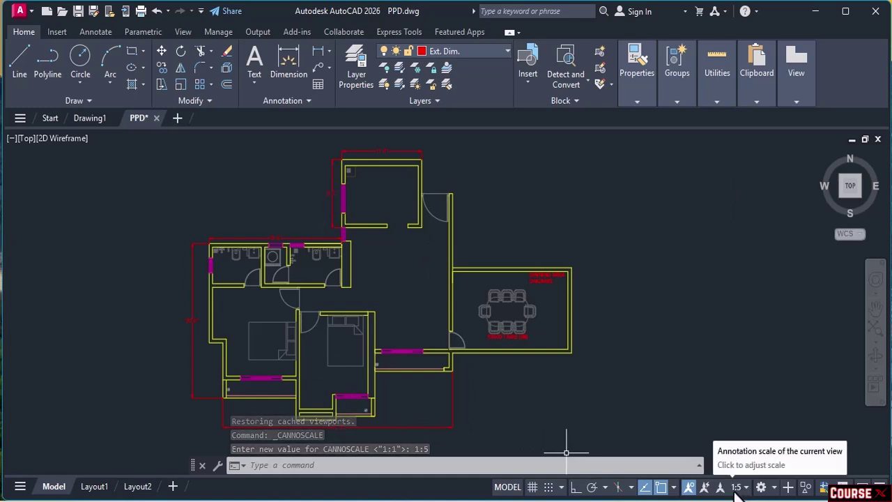
- Set the Layout1 viewport's scale to 1:5 and inspect the floor plan inside it
{"action": "left_click", "coordinate": [93, 486]}
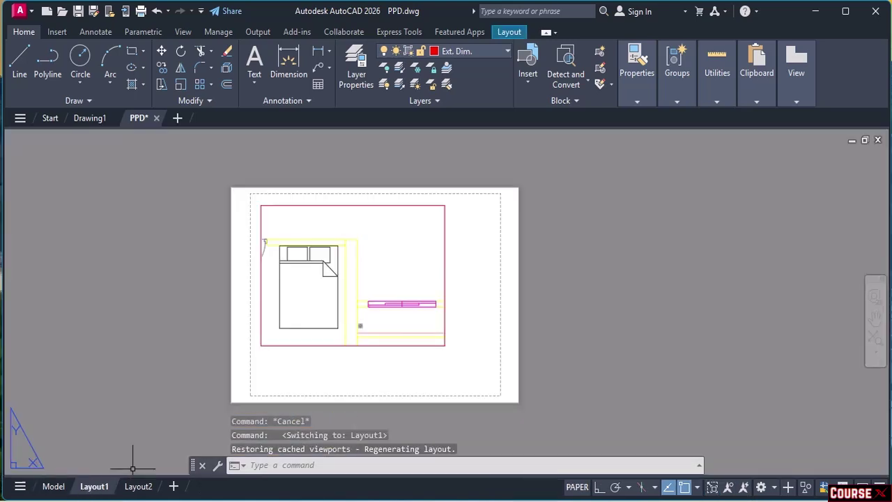
{"action": "left_click", "coordinate": [446, 262]}
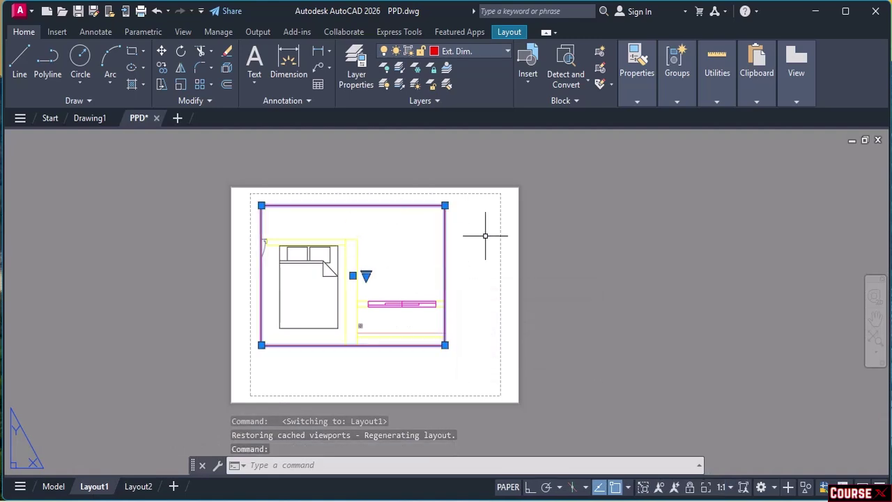
{"action": "left_click", "coordinate": [731, 488]}
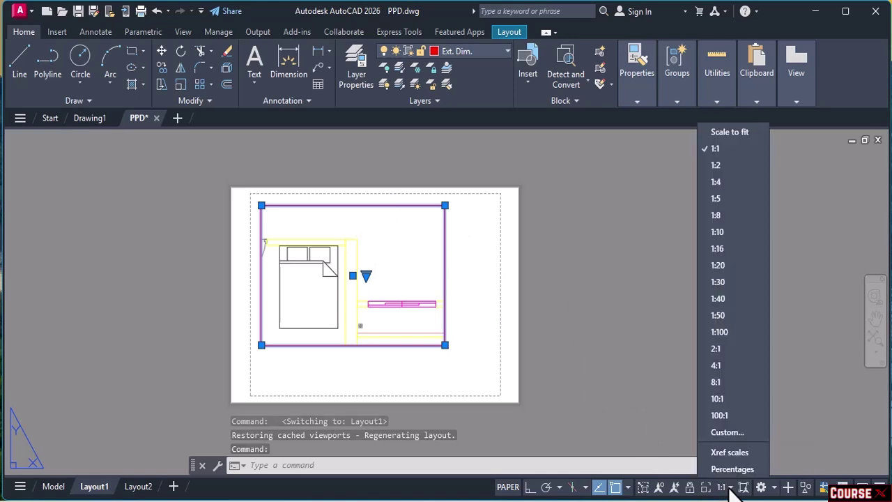
{"action": "left_click", "coordinate": [729, 205]}
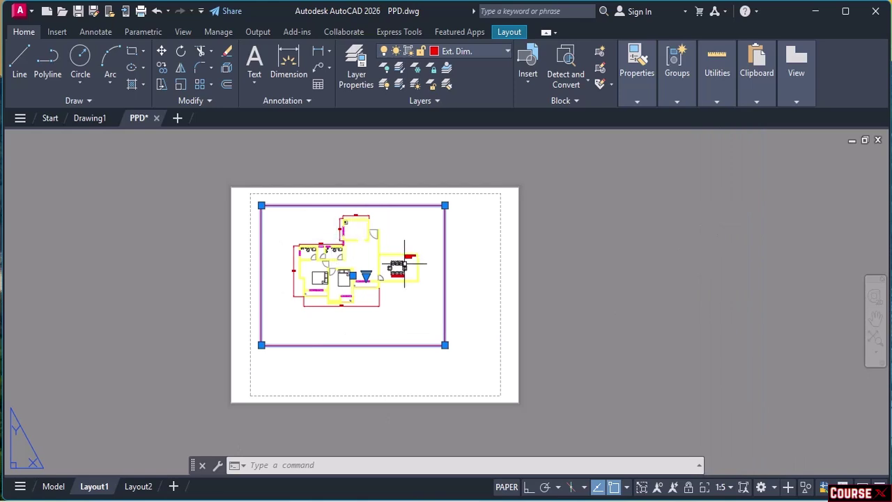
{"action": "scroll", "coordinate": [342, 262], "scroll_direction": "up", "scroll_amount": 5}
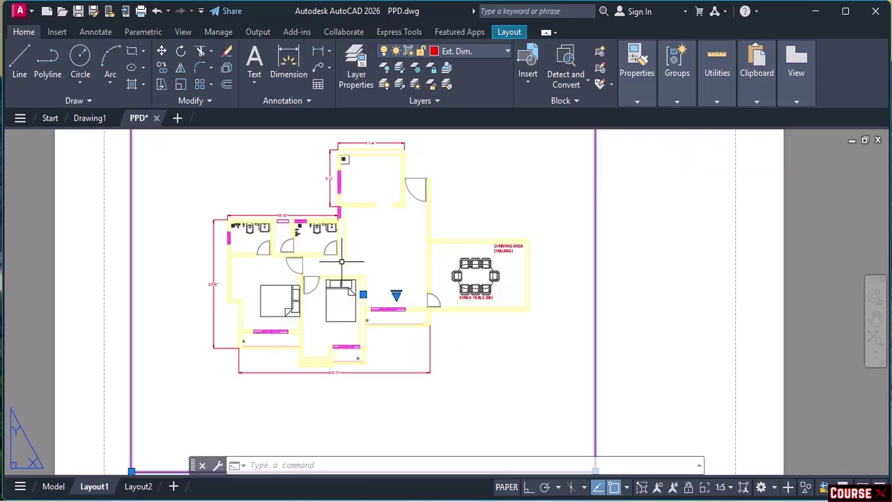
{"action": "scroll", "coordinate": [341, 261], "scroll_direction": "down", "scroll_amount": 4}
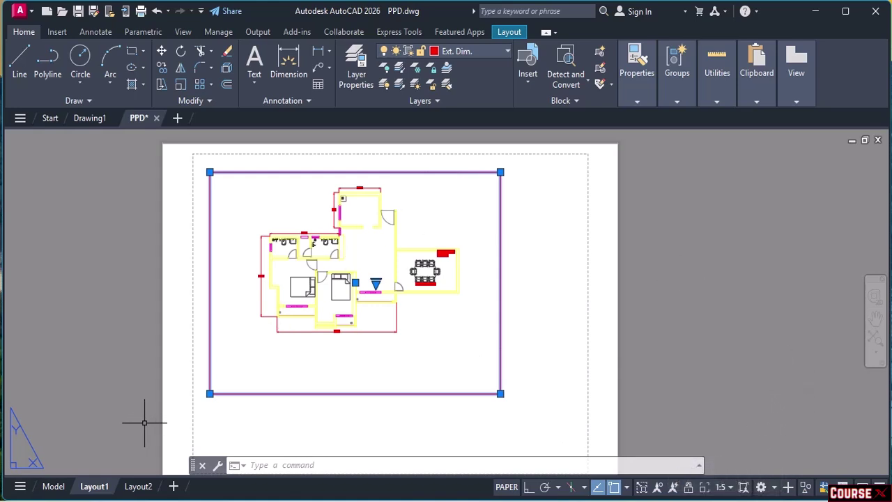
- In model space, add a horizontal linear dimension for the dining table's length, placed above the upper row of chairs
{"action": "left_click", "coordinate": [53, 488]}
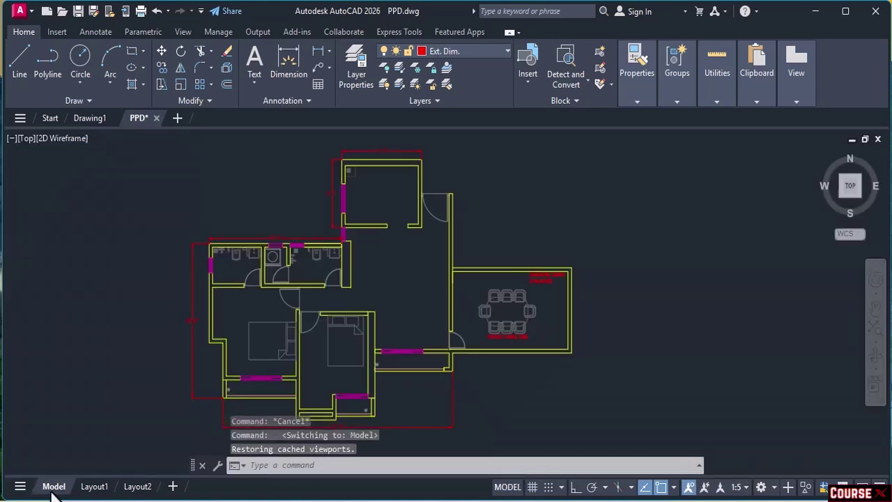
{"action": "scroll", "coordinate": [520, 294], "scroll_direction": "up", "scroll_amount": 5}
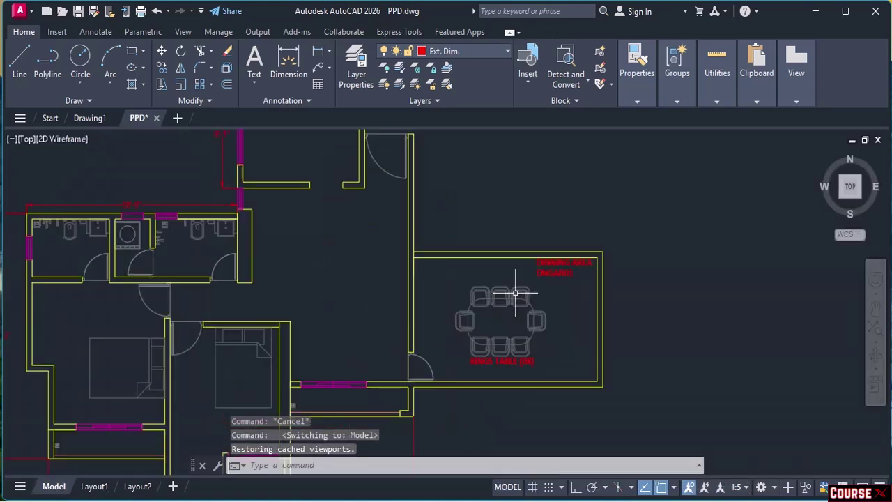
{"action": "scroll", "coordinate": [518, 294], "scroll_direction": "up", "scroll_amount": 2}
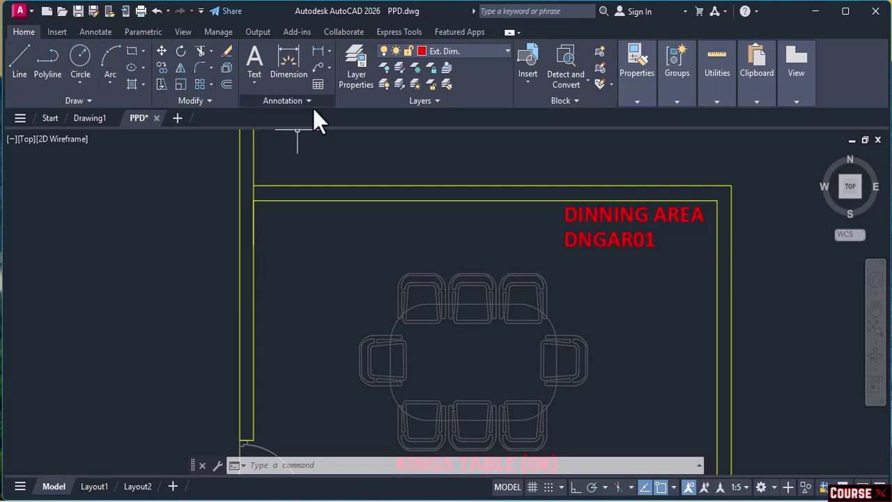
{"action": "left_click", "coordinate": [330, 53]}
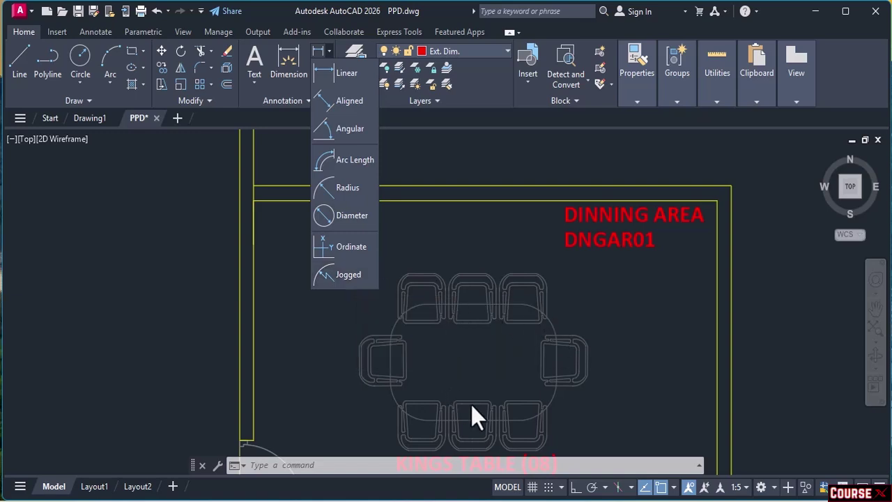
{"action": "left_click", "coordinate": [351, 77]}
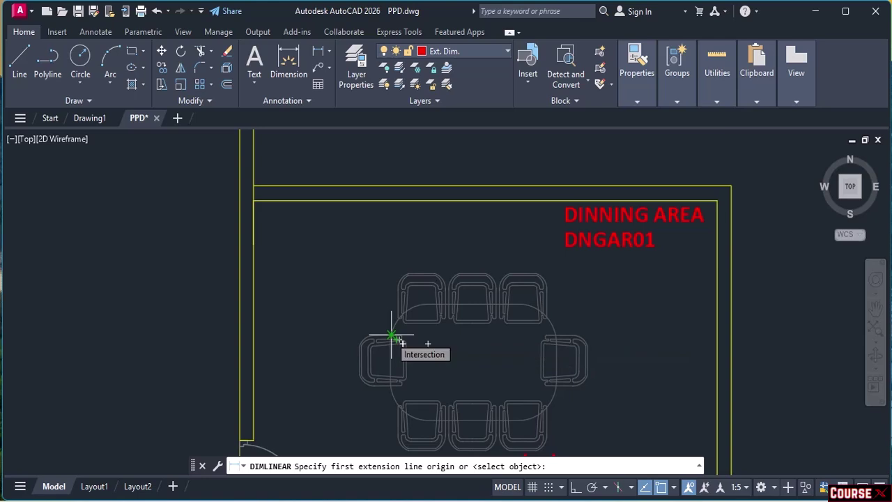
{"action": "left_click", "coordinate": [393, 336]}
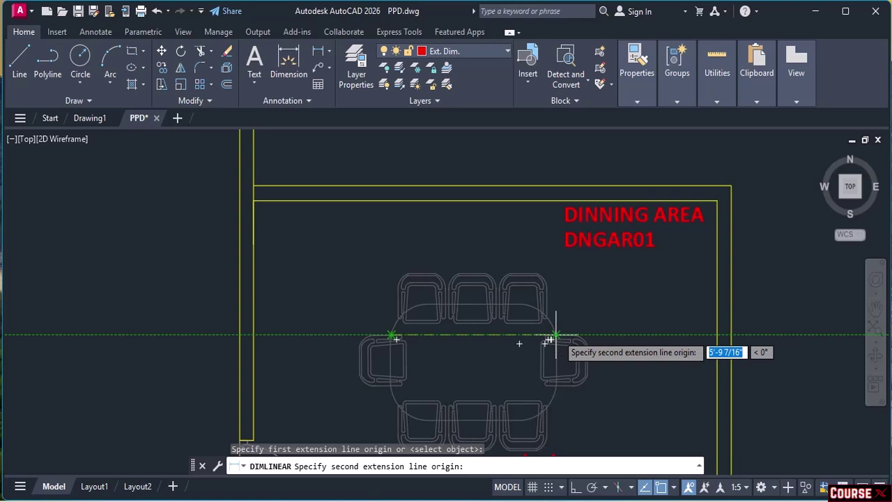
{"action": "left_click", "coordinate": [550, 339]}
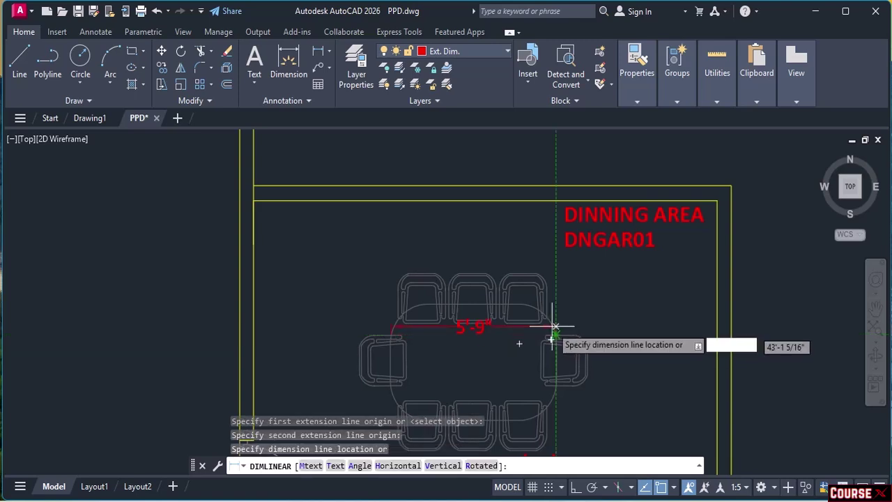
{"action": "left_click", "coordinate": [556, 257]}
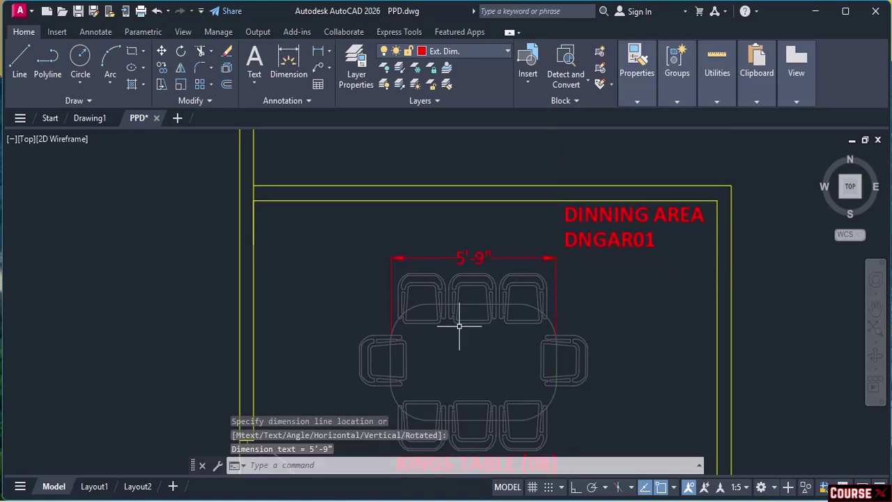
- Add a vertical linear dimension for the dining table's width, placed beyond the chair at the table's left end
{"action": "middle_click_drag", "start_coordinate": [462, 321], "coordinate": [453, 270]}
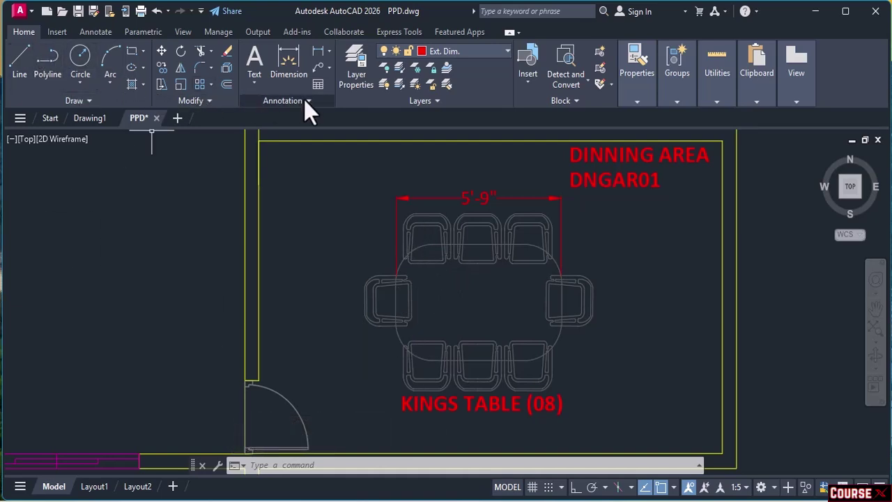
{"action": "left_click", "coordinate": [318, 56]}
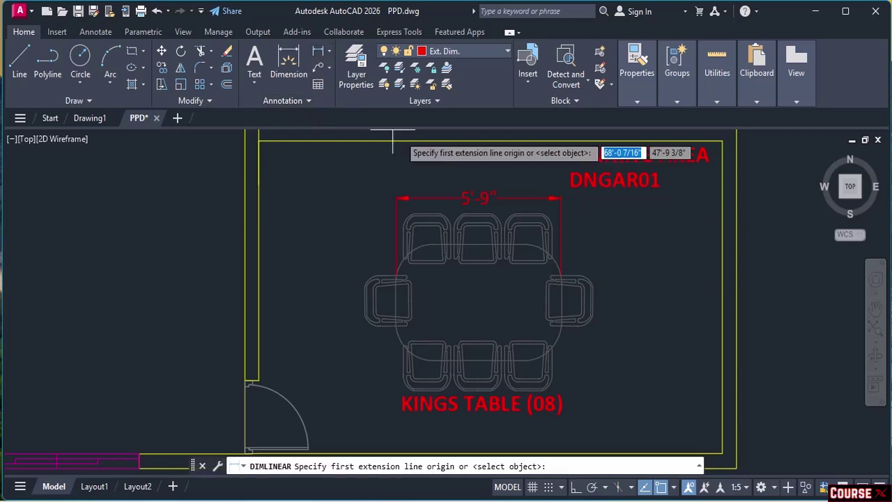
{"action": "left_click", "coordinate": [432, 244]}
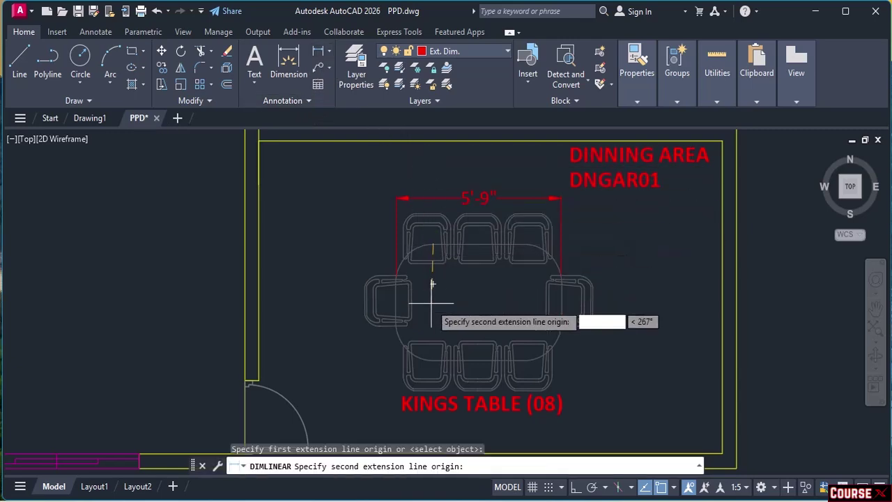
{"action": "left_click", "coordinate": [433, 360]}
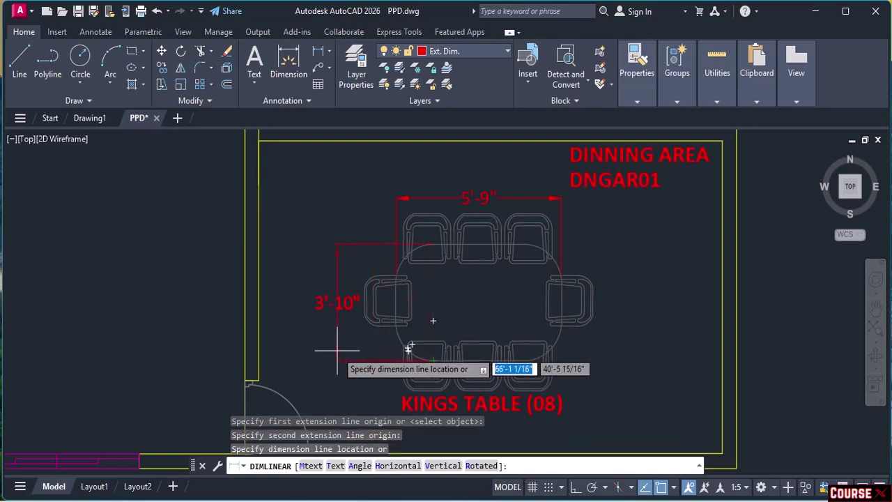
{"action": "left_click", "coordinate": [337, 351]}
- Examine the dining table dimensions against the rest of the plan in model space and in Layout1, ending in model space
{"action": "scroll", "coordinate": [337, 351], "scroll_direction": "down", "scroll_amount": 3}
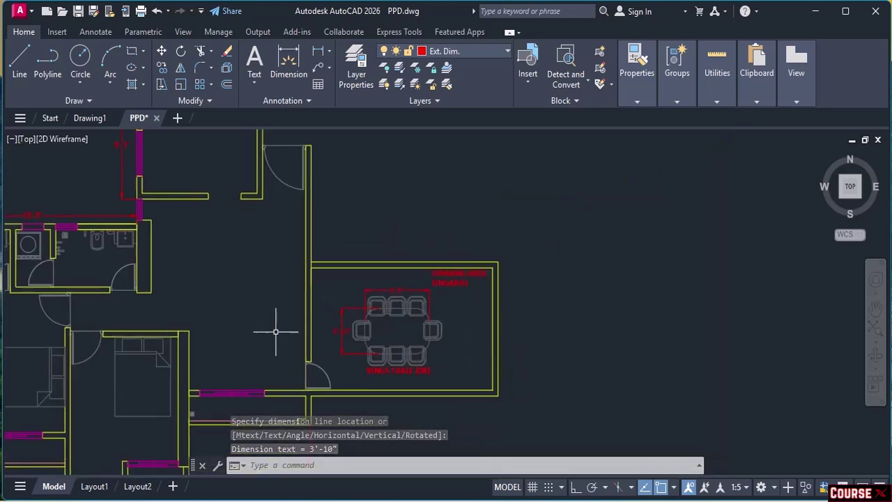
{"action": "middle_click_drag", "start_coordinate": [279, 329], "coordinate": [472, 319]}
{"action": "scroll", "coordinate": [473, 322], "scroll_direction": "down", "scroll_amount": 3}
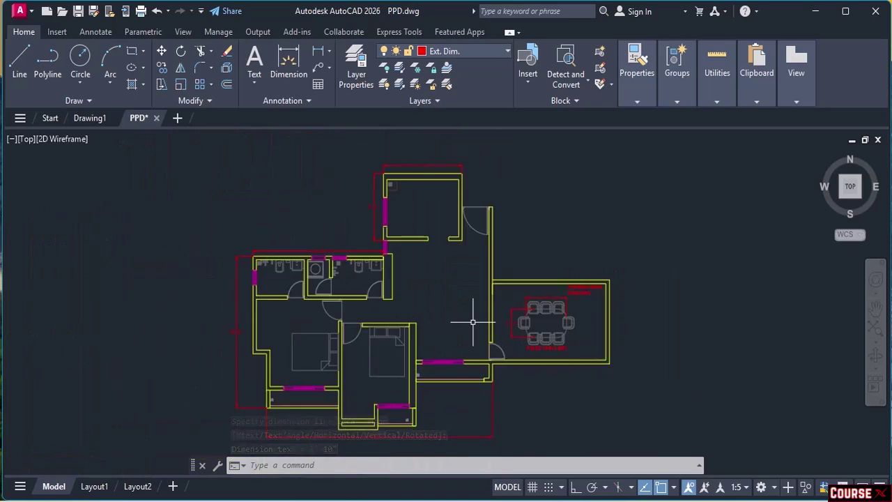
{"action": "scroll", "coordinate": [472, 322], "scroll_direction": "up", "scroll_amount": 3}
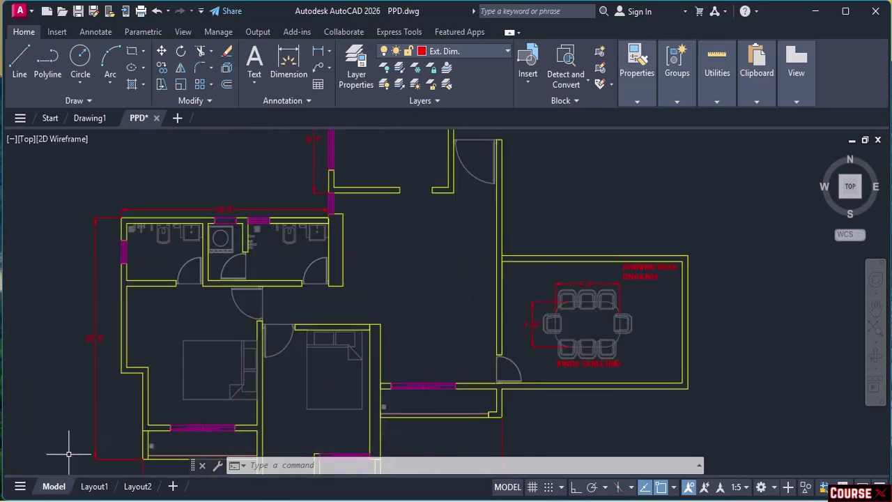
{"action": "left_click", "coordinate": [94, 486]}
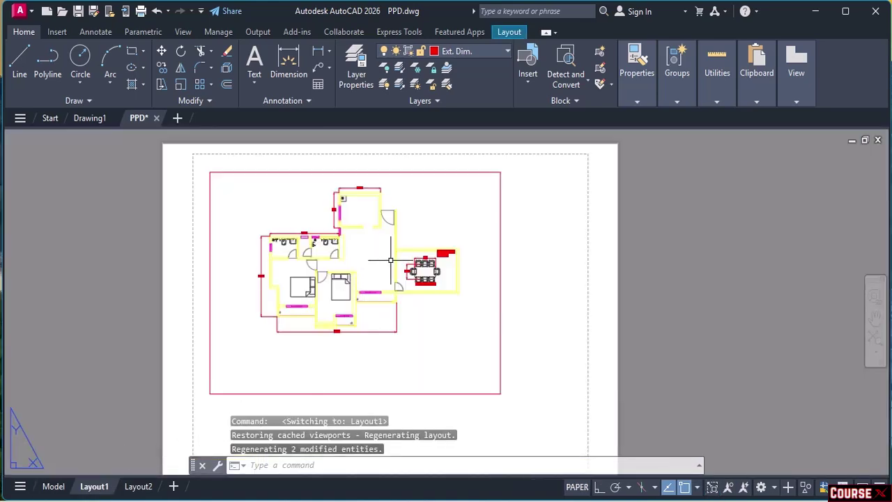
{"action": "scroll", "coordinate": [435, 267], "scroll_direction": "up", "scroll_amount": 6}
{"action": "scroll", "coordinate": [436, 268], "scroll_direction": "up", "scroll_amount": 3}
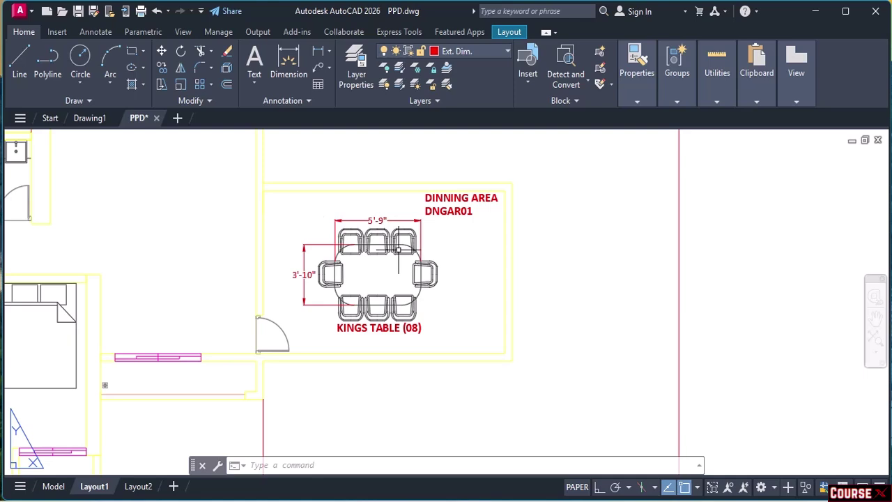
{"action": "scroll", "coordinate": [399, 250], "scroll_direction": "down", "scroll_amount": 5}
{"action": "middle_click_drag", "start_coordinate": [407, 253], "coordinate": [491, 269]}
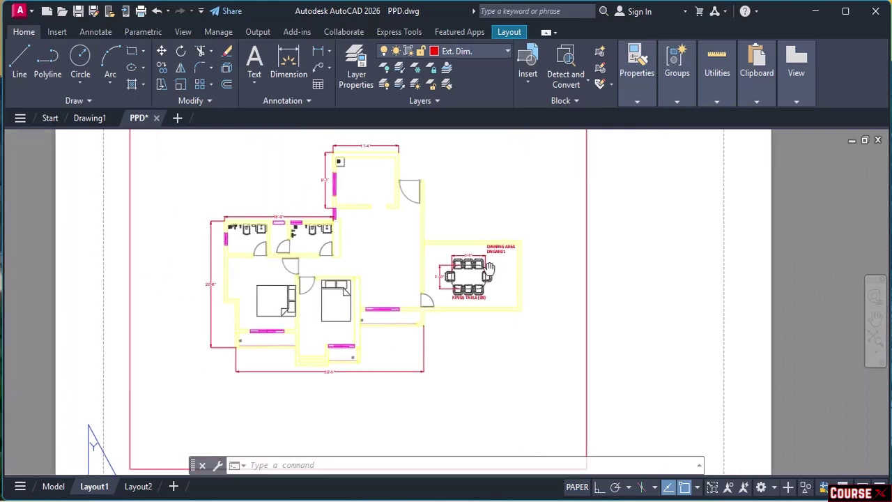
{"action": "key", "text": "Escape"}
{"action": "left_click", "coordinate": [56, 486]}
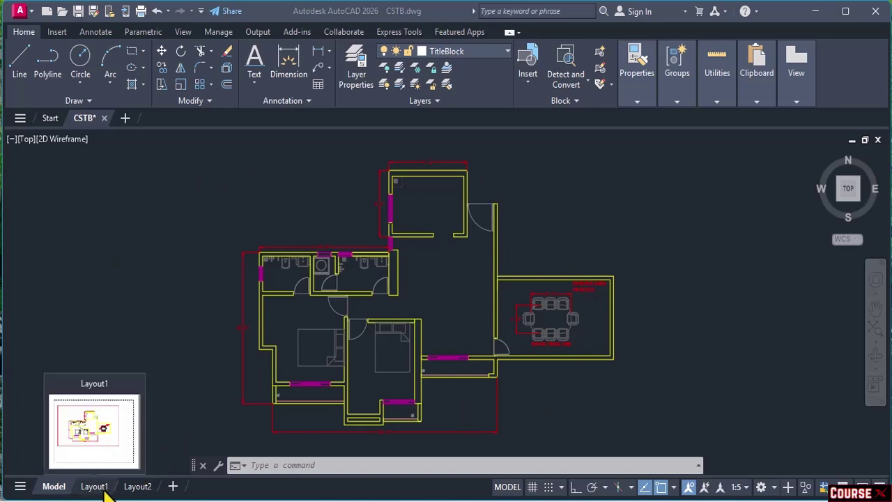
- In Layout1, draw a rectangle on the TitleBlock layer along the dashed printable-area boundary of the sheet
{"action": "mouse_move", "coordinate": [126, 491]}
{"action": "left_click", "coordinate": [101, 487]}
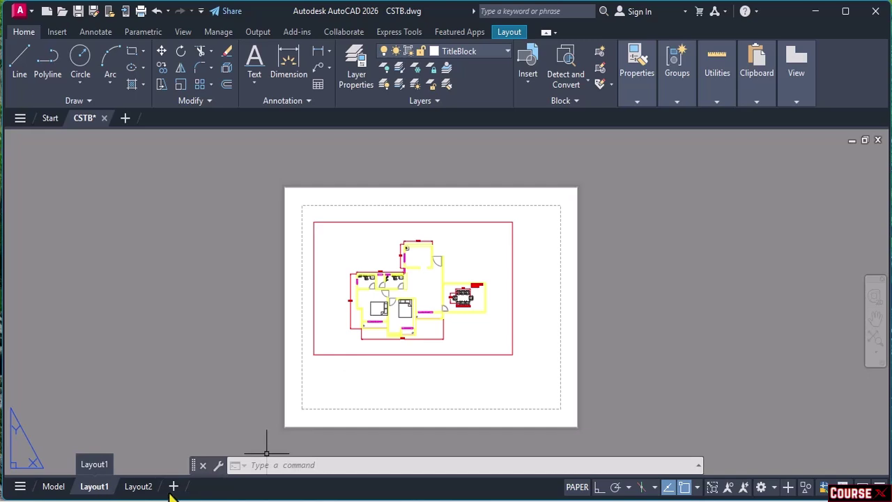
{"action": "left_click", "coordinate": [469, 54]}
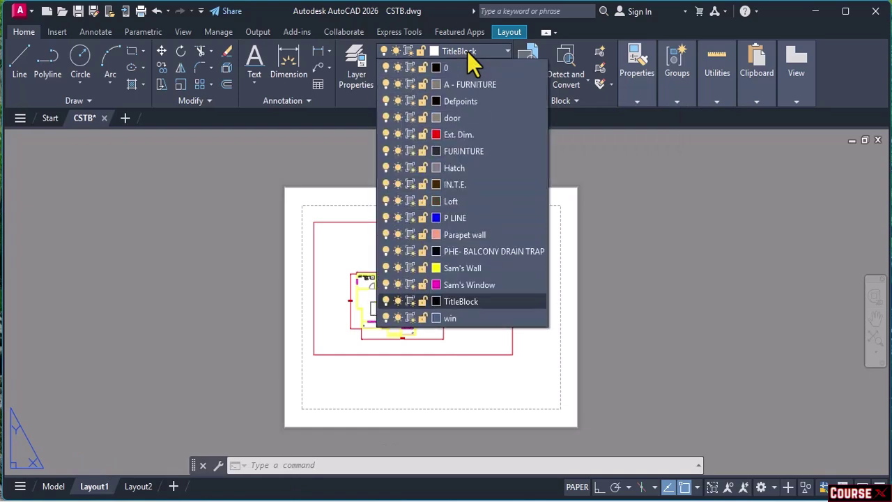
{"action": "left_click", "coordinate": [481, 302]}
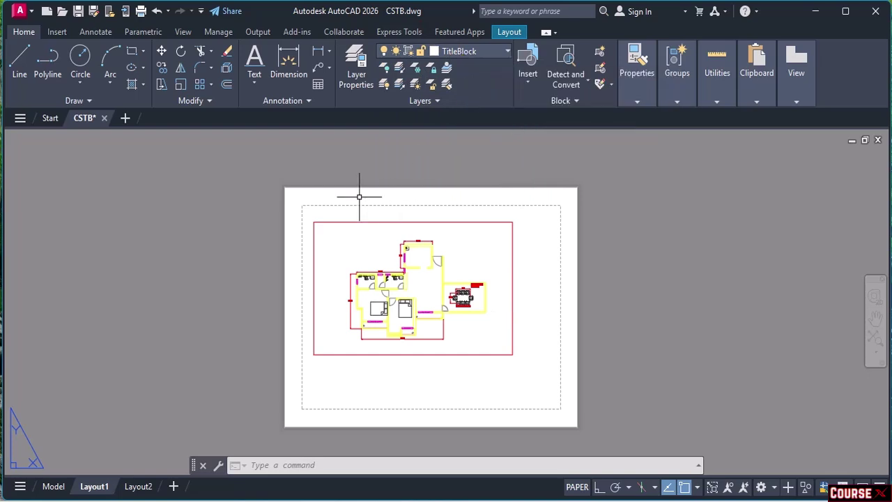
{"action": "left_click", "coordinate": [309, 102]}
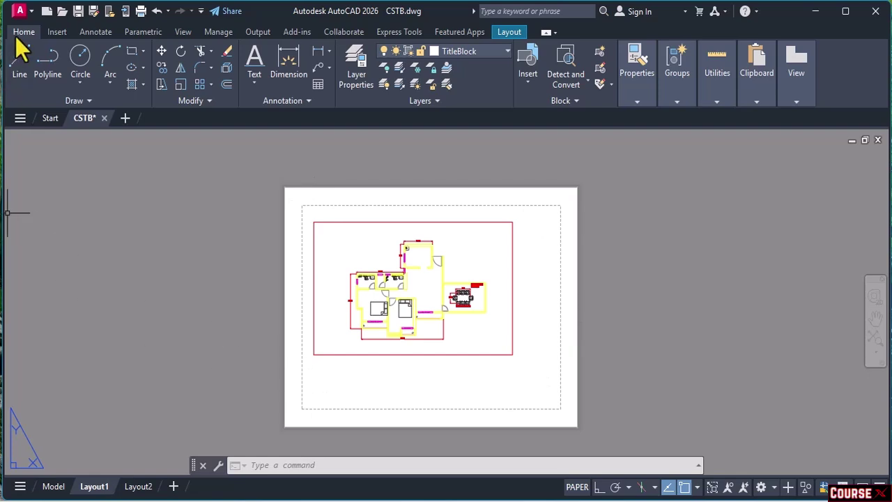
{"action": "left_click", "coordinate": [132, 52]}
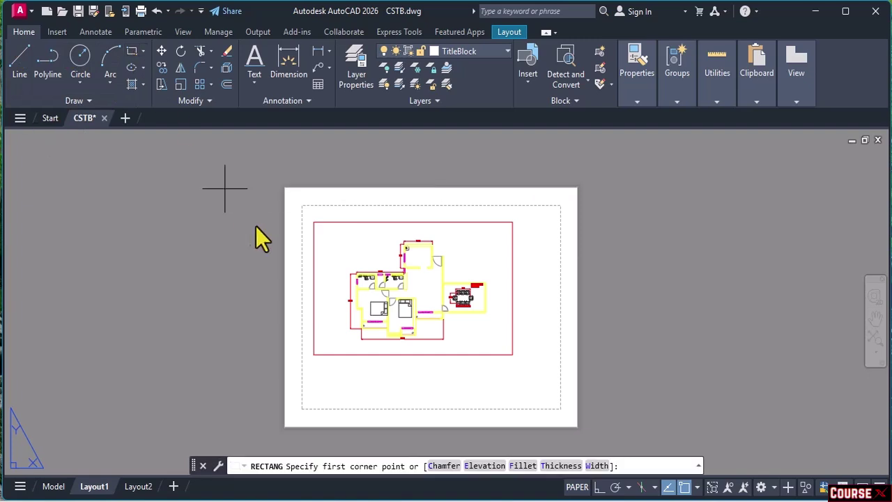
{"action": "left_click", "coordinate": [302, 206]}
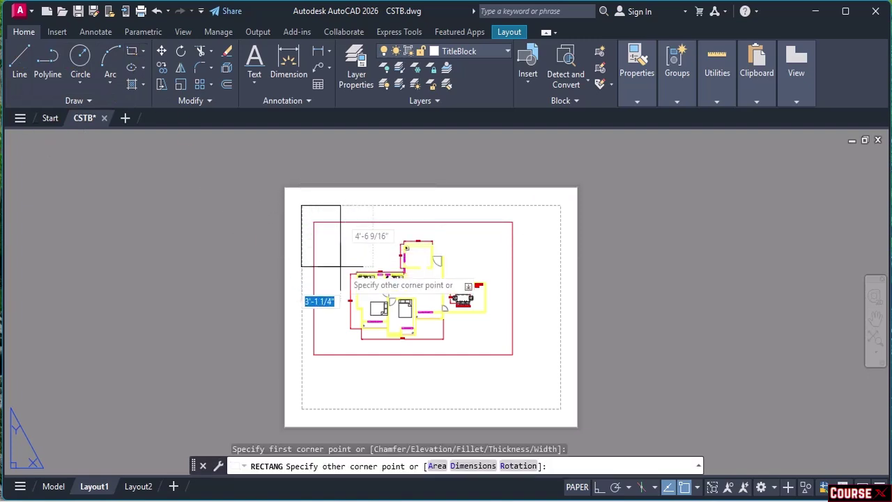
{"action": "left_click", "coordinate": [562, 408]}
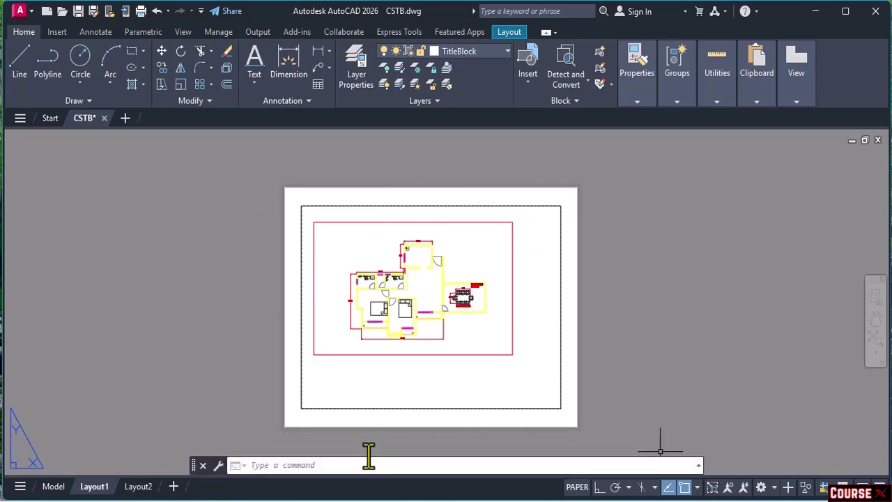
- Add the single-line text OFFICE LAYOUT at 0 rotation below the viewport, near the sheet border's lower-left corner
{"action": "left_click", "coordinate": [254, 83]}
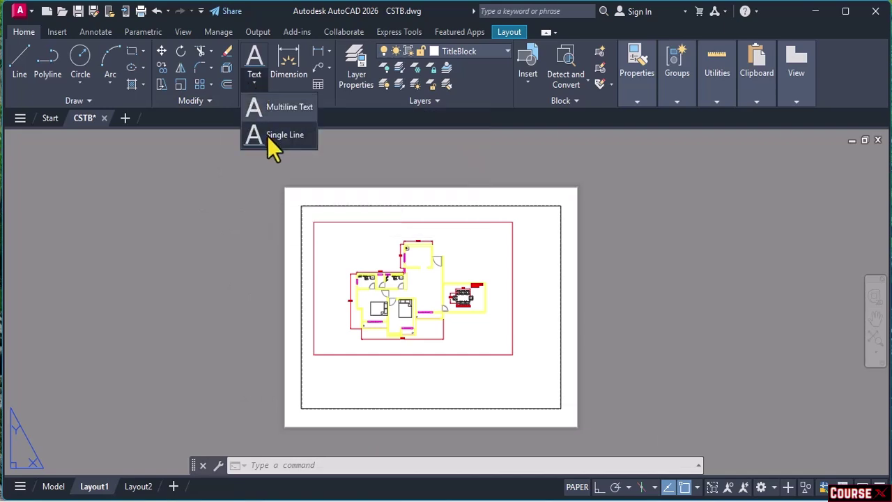
{"action": "left_click", "coordinate": [268, 137]}
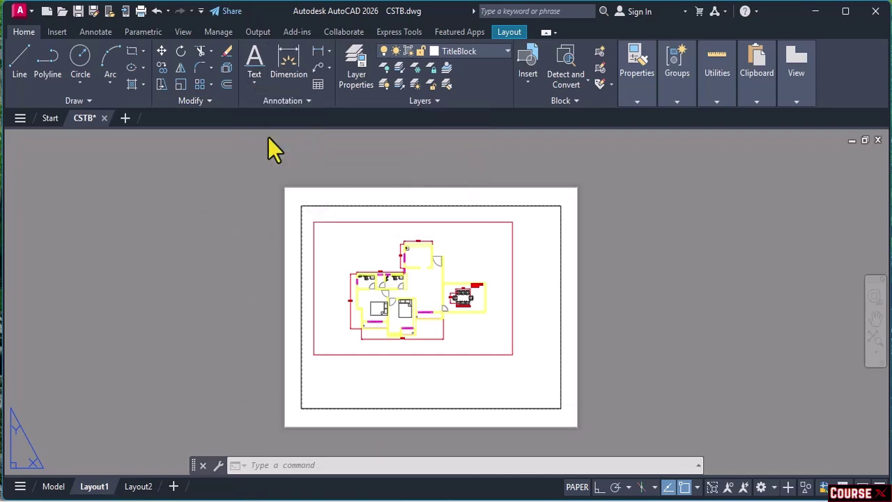
{"action": "left_click", "coordinate": [318, 387]}
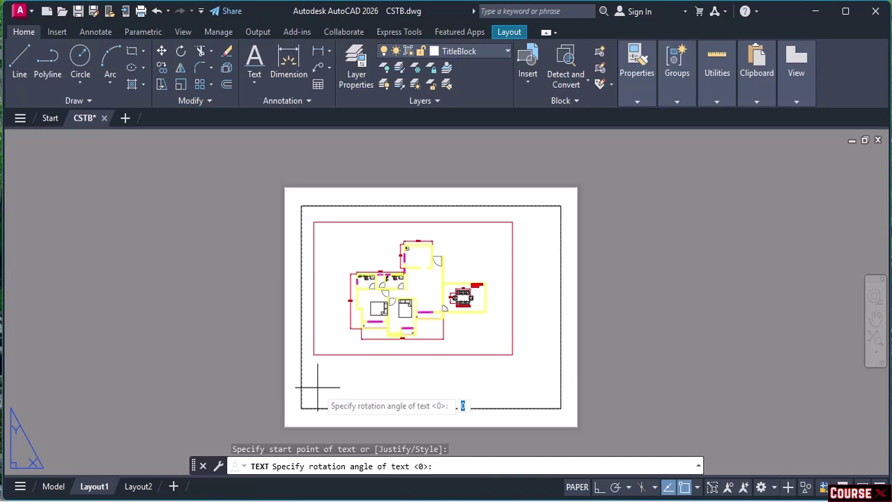
{"action": "key", "text": "Return"}
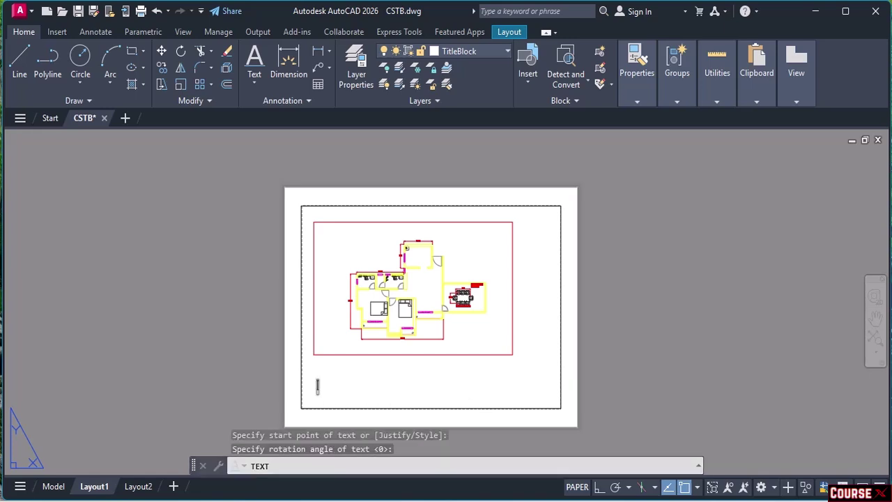
{"action": "type", "text": "OFFI"}
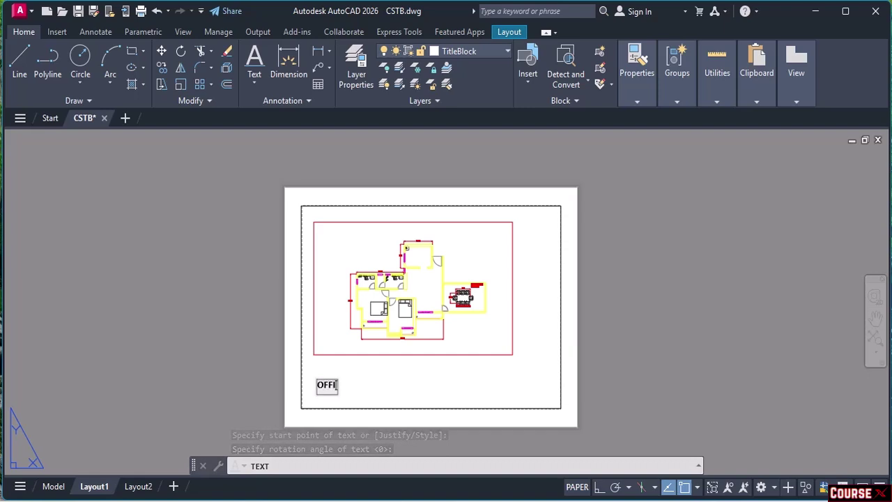
{"action": "type", "text": "CE L"}
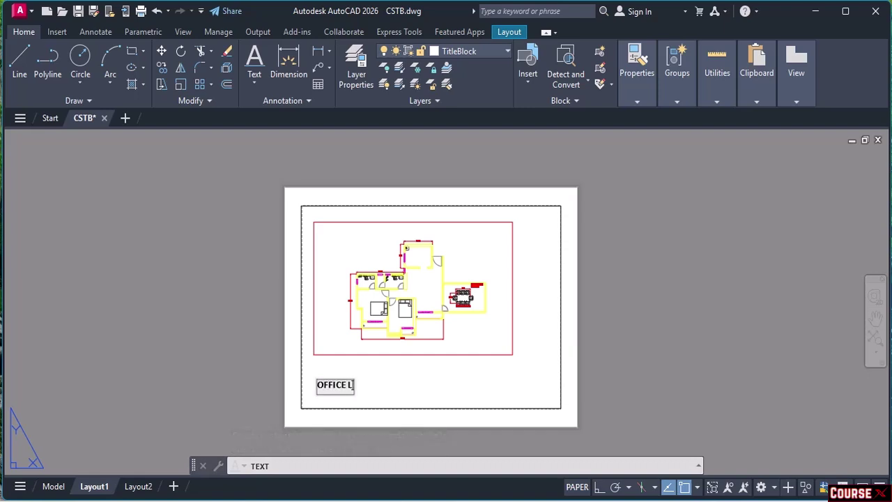
{"action": "type", "text": "AYOU"}
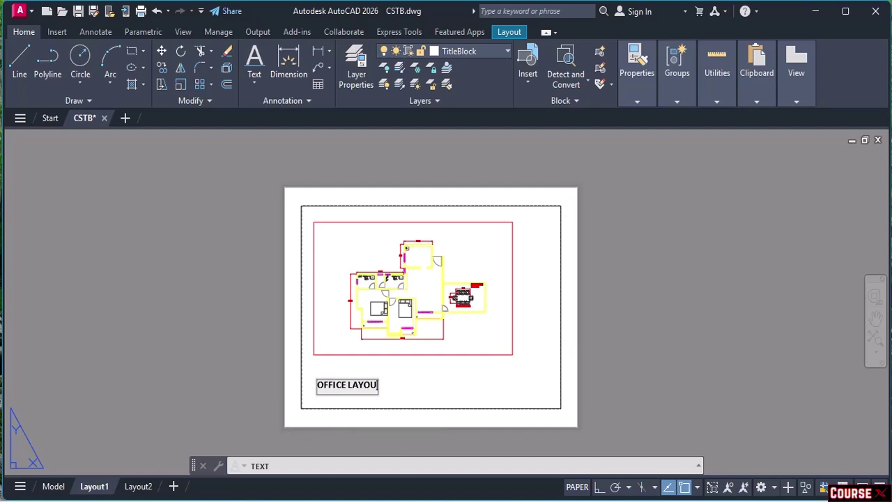
{"action": "type", "text": "T"}
{"action": "key", "text": "Return"}
{"action": "key", "text": "Return"}
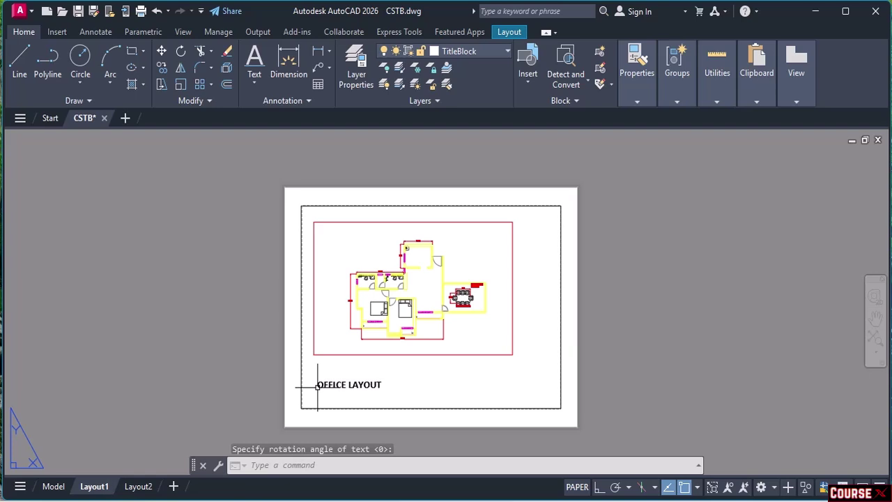
- Move the OFFICE LAYOUT text about 9 5/8" down, closer to the sheet border's lower edge
{"action": "left_click", "coordinate": [344, 385]}
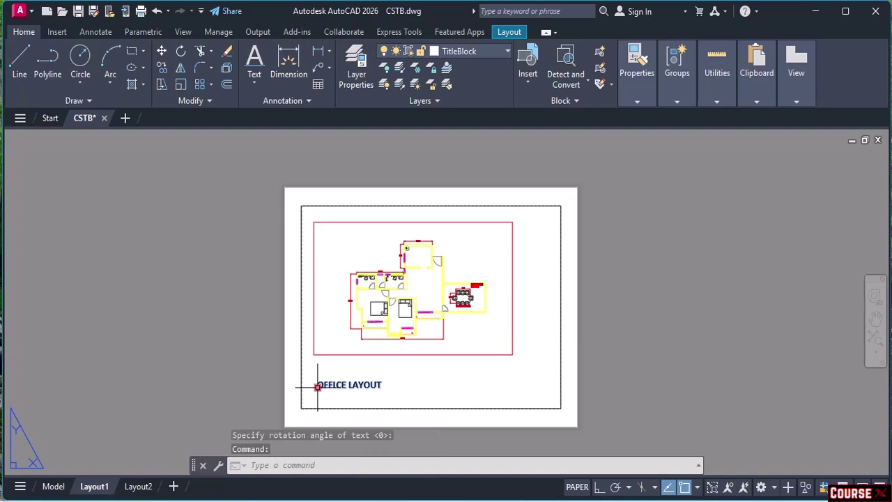
{"action": "left_click", "coordinate": [318, 386]}
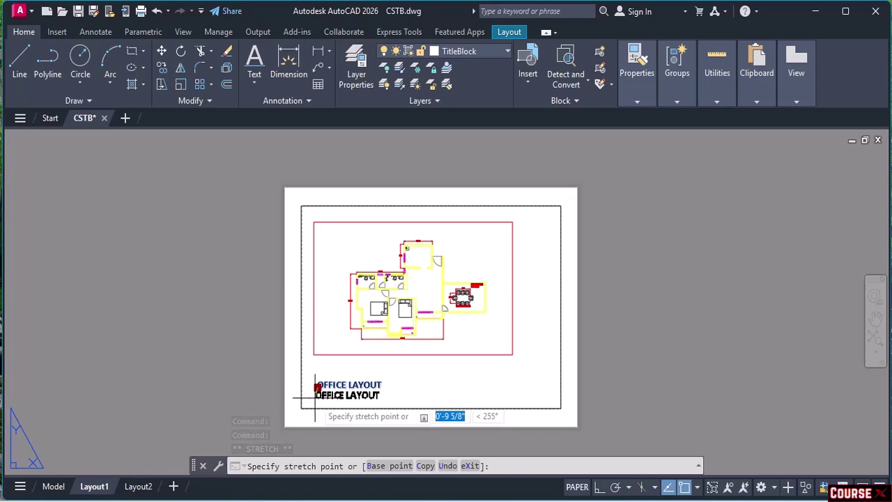
{"action": "left_click", "coordinate": [315, 399]}
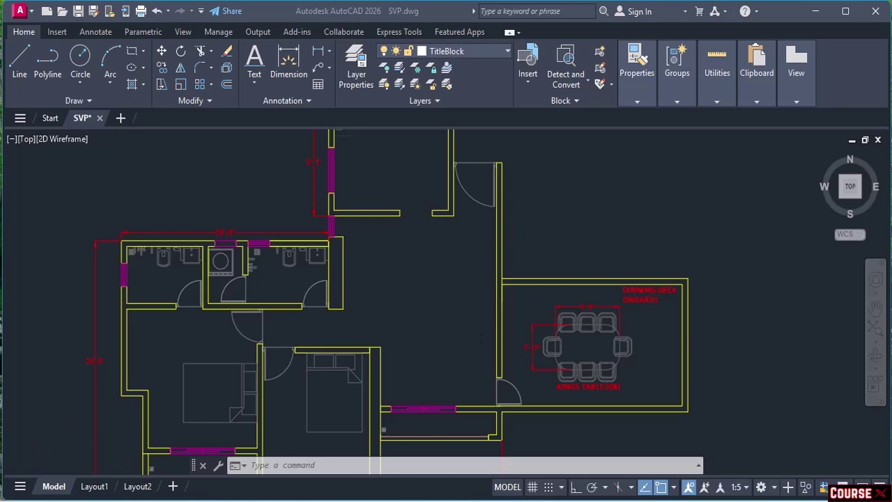
- Examine the SVP floor plan in model space and the properties of its viewport in Layout1, ending in model space
{"action": "mouse_move", "coordinate": [124, 498]}
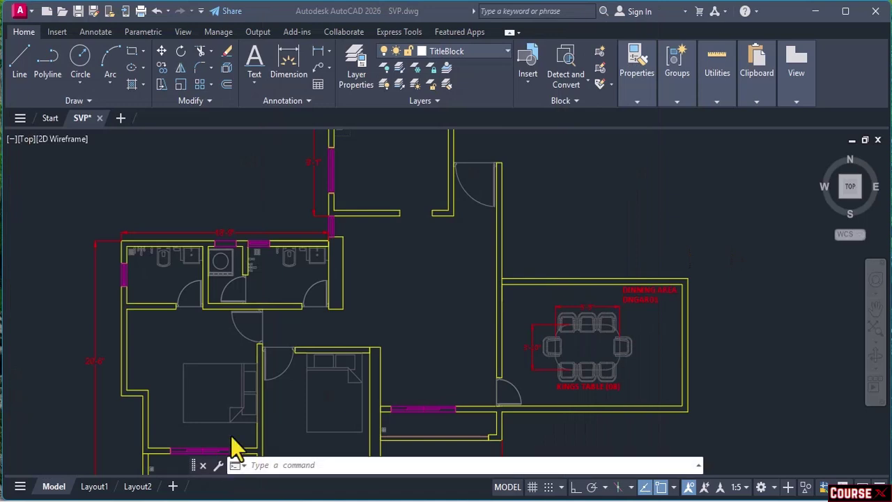
{"action": "scroll", "coordinate": [444, 327], "scroll_direction": "down", "scroll_amount": 4}
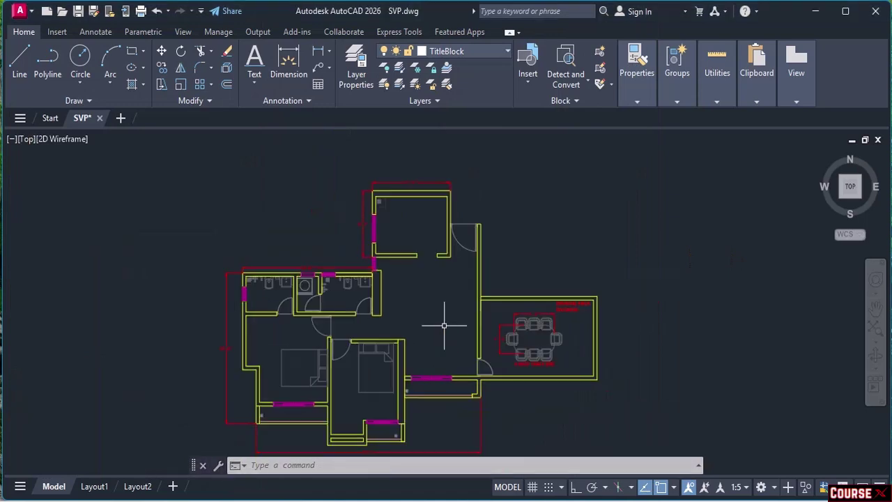
{"action": "middle_click_drag", "start_coordinate": [444, 325], "coordinate": [462, 291]}
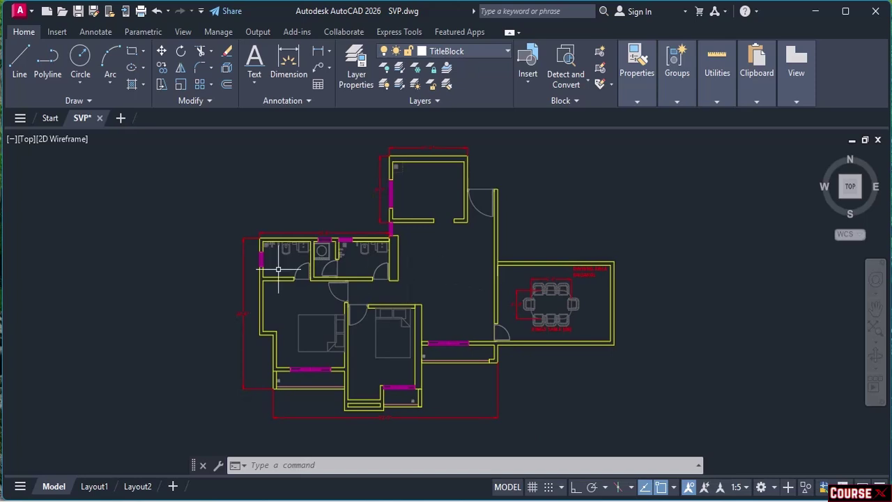
{"action": "left_click", "coordinate": [101, 489]}
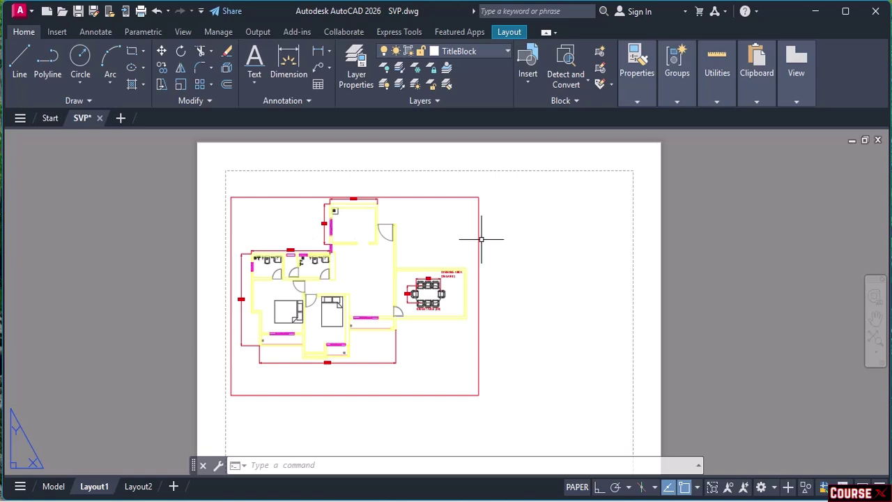
{"action": "mouse_move", "coordinate": [478, 244]}
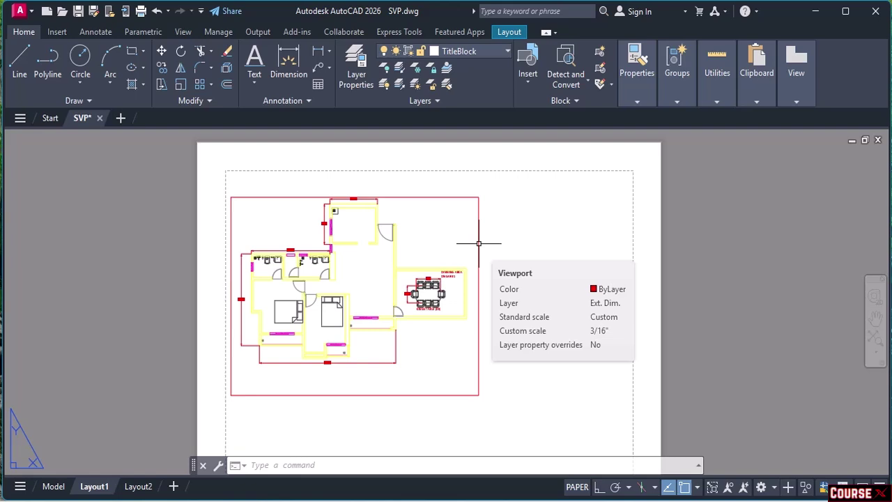
{"action": "left_click", "coordinate": [54, 487]}
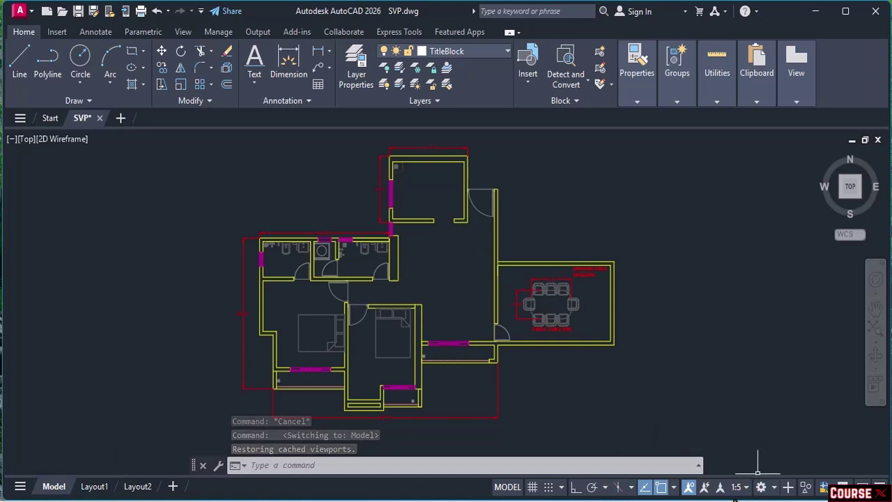
- Set the Layout1 viewport's scale to 1:5 and check the dining area annotations inside it
{"action": "left_click", "coordinate": [94, 487]}
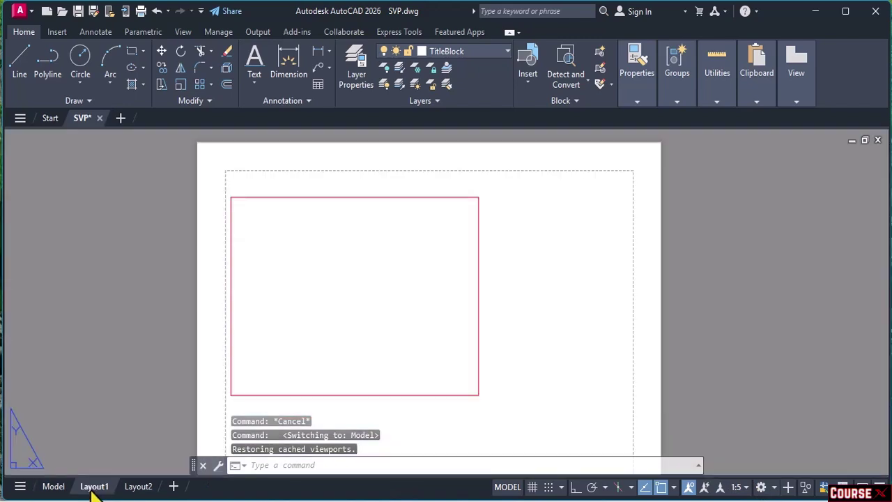
{"action": "left_click", "coordinate": [478, 262]}
{"action": "left_click", "coordinate": [721, 486]}
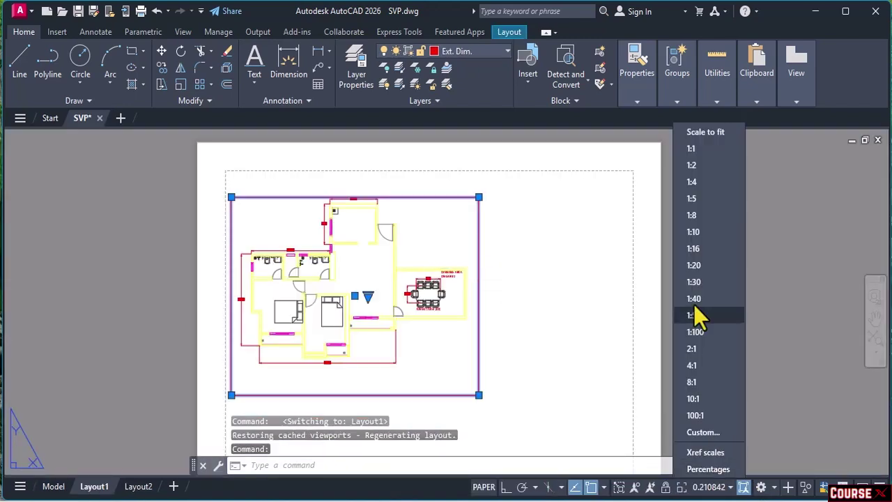
{"action": "left_click", "coordinate": [692, 201]}
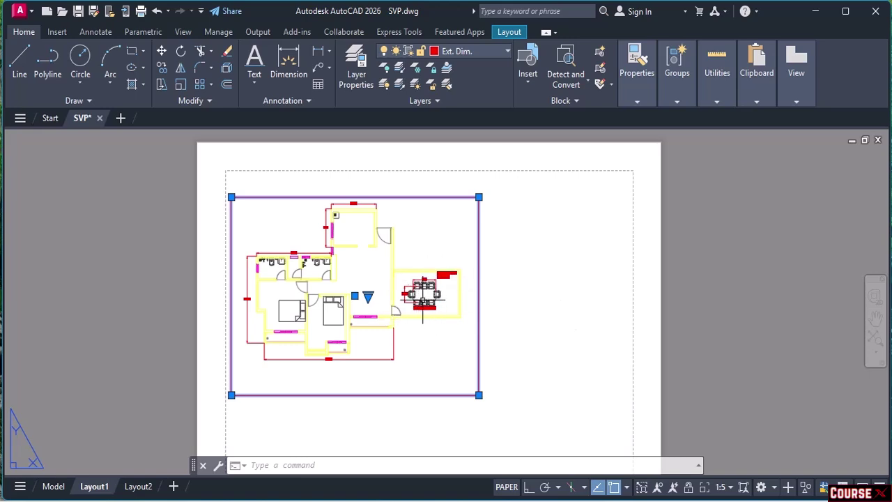
{"action": "scroll", "coordinate": [413, 306], "scroll_direction": "up", "scroll_amount": 5}
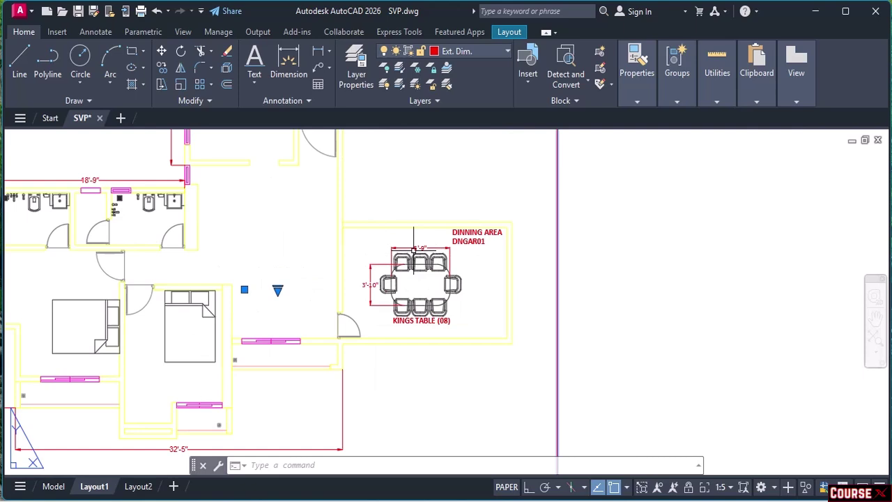
{"action": "scroll", "coordinate": [403, 292], "scroll_direction": "down", "scroll_amount": 3}
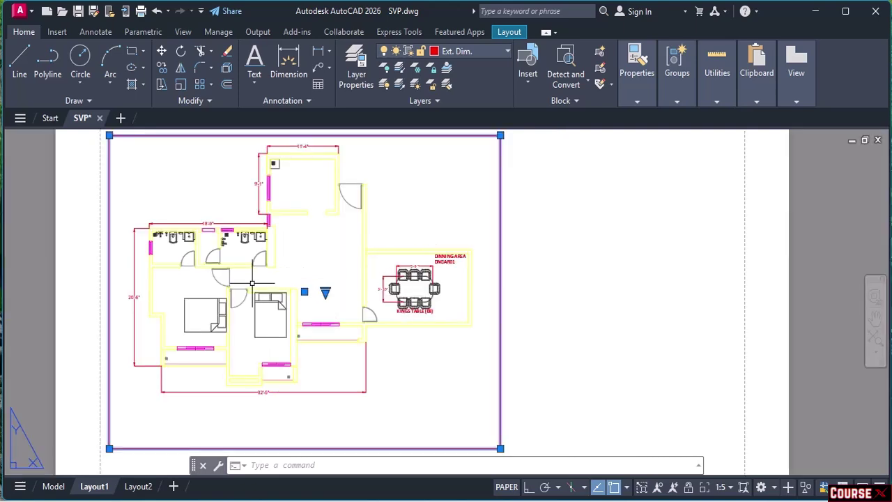
{"action": "scroll", "coordinate": [293, 276], "scroll_direction": "down", "scroll_amount": 5}
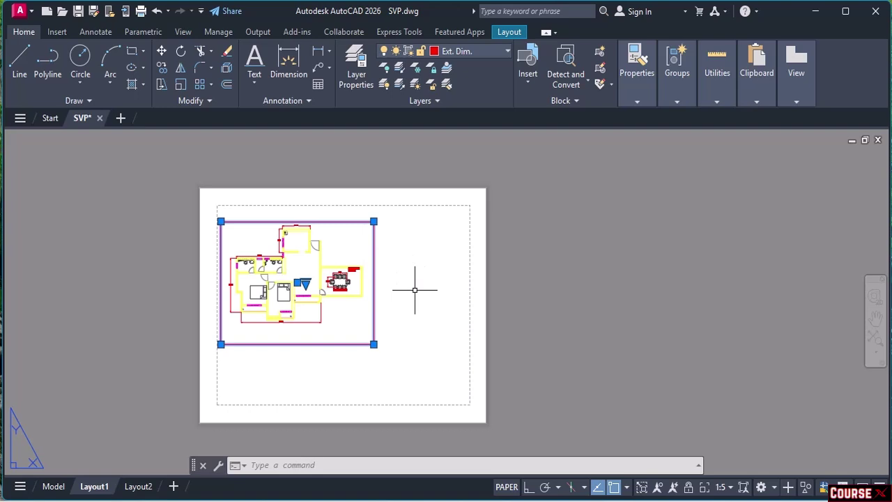
{"action": "key", "text": "Escape"}
{"action": "key", "text": "Escape"}
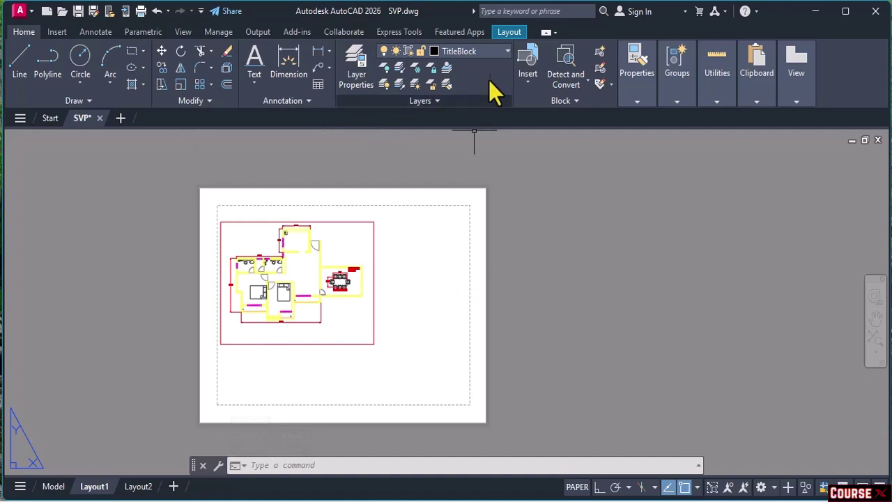
- Create a second, smaller rectangular viewport on Layout1, in the empty space to the right of the floor plan viewport
{"action": "left_click", "coordinate": [515, 36]}
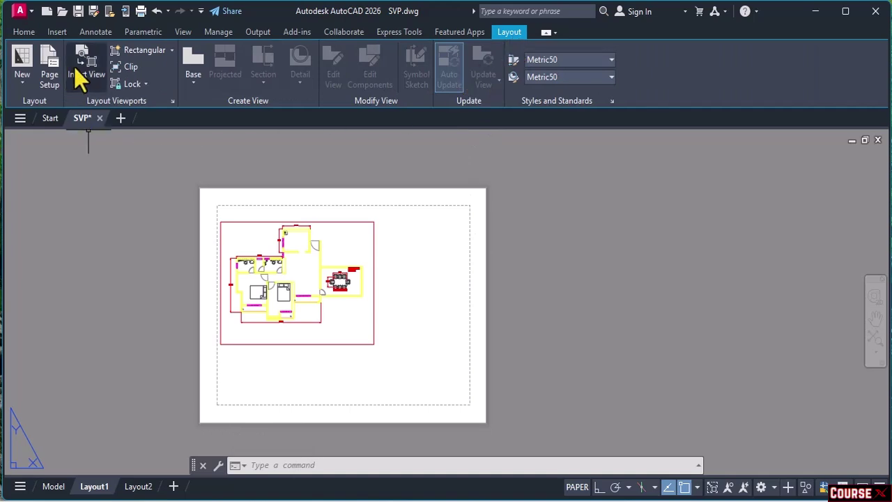
{"action": "left_click", "coordinate": [121, 56]}
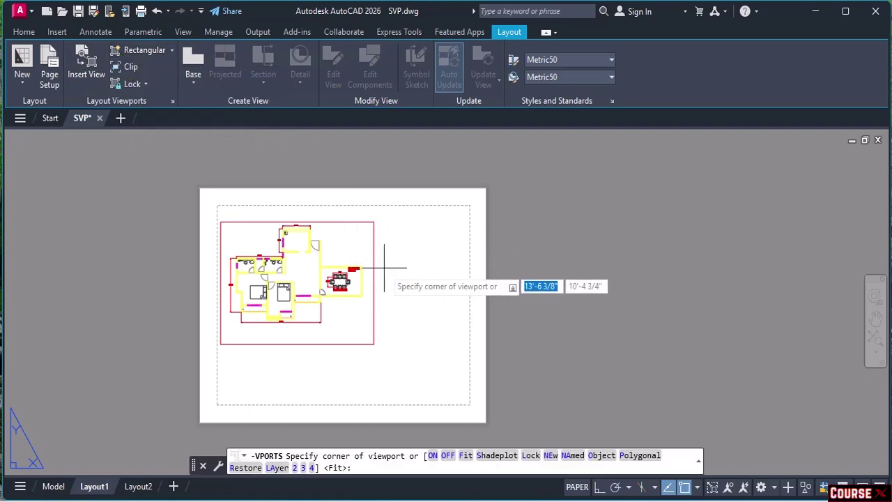
{"action": "left_click", "coordinate": [384, 267]}
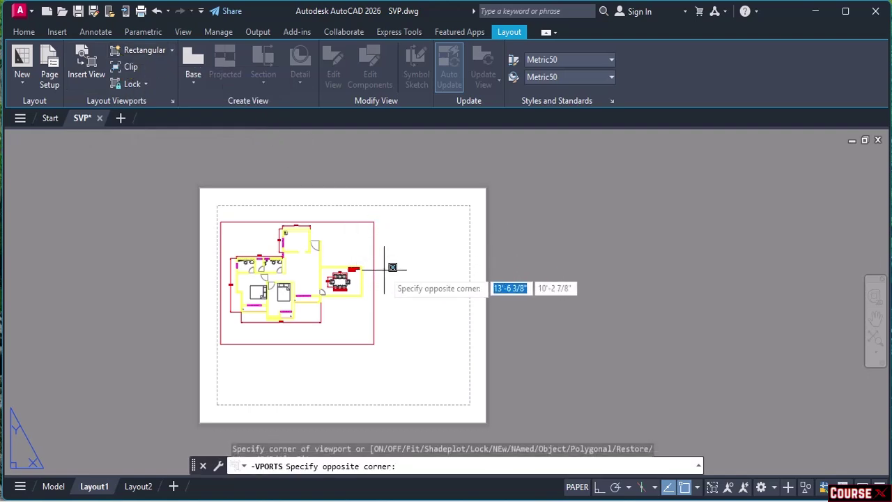
{"action": "left_click", "coordinate": [464, 344]}
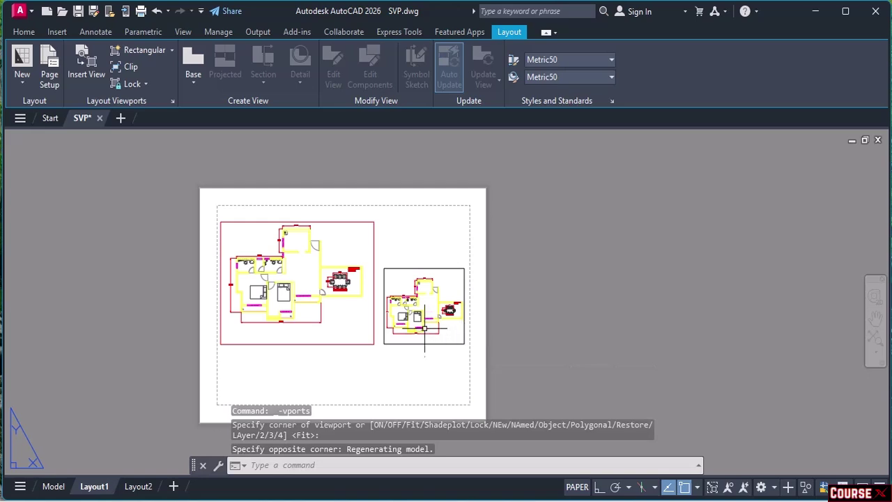
{"action": "double_click", "coordinate": [444, 297]}
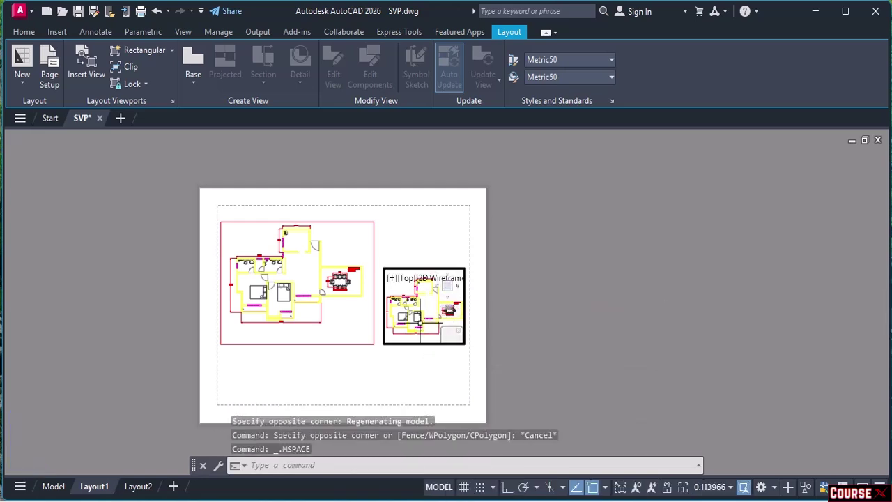
{"action": "scroll", "coordinate": [426, 318], "scroll_direction": "up", "scroll_amount": 4}
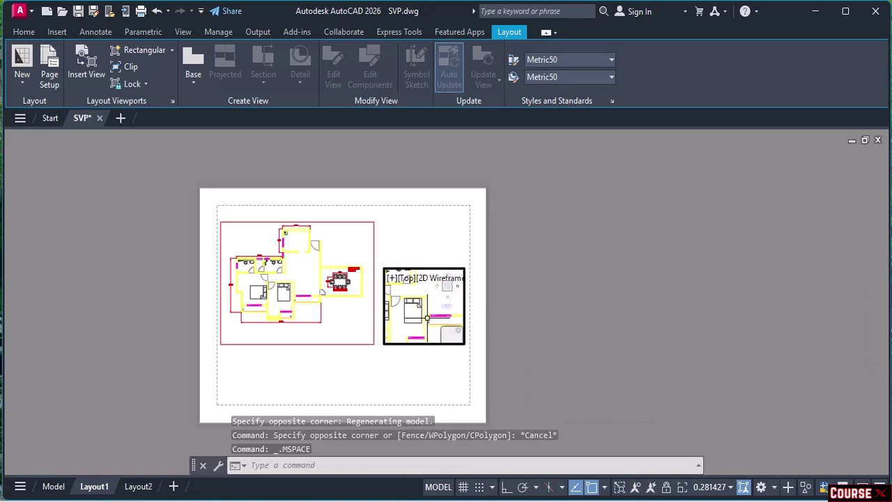
{"action": "middle_click", "coordinate": [440, 315]}
{"action": "middle_click", "coordinate": [439, 315]}
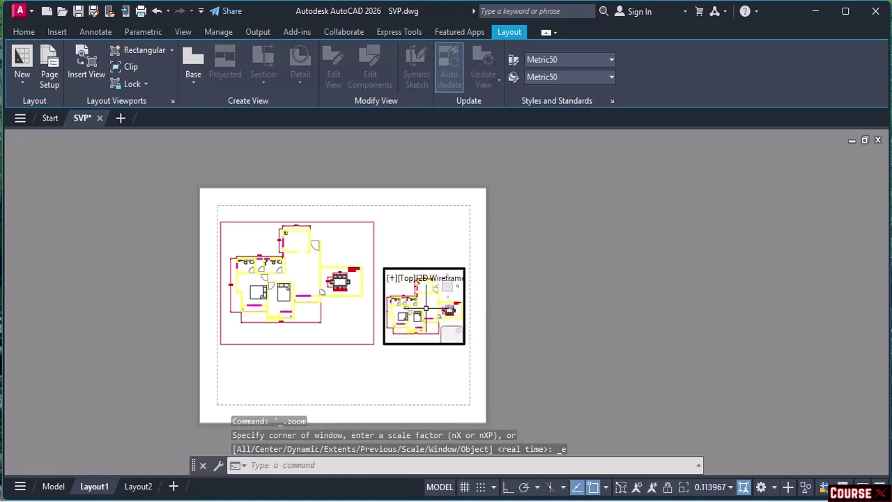
{"action": "double_click", "coordinate": [428, 375]}
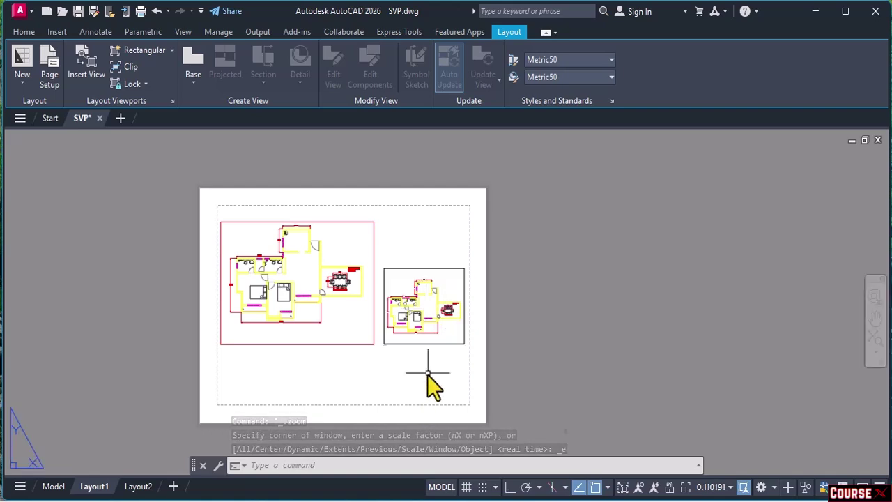
- Frame the dining area with its table and annotations inside the smaller Layout1 viewport and return to paper space
{"action": "scroll", "coordinate": [427, 369], "scroll_direction": "up", "scroll_amount": 4}
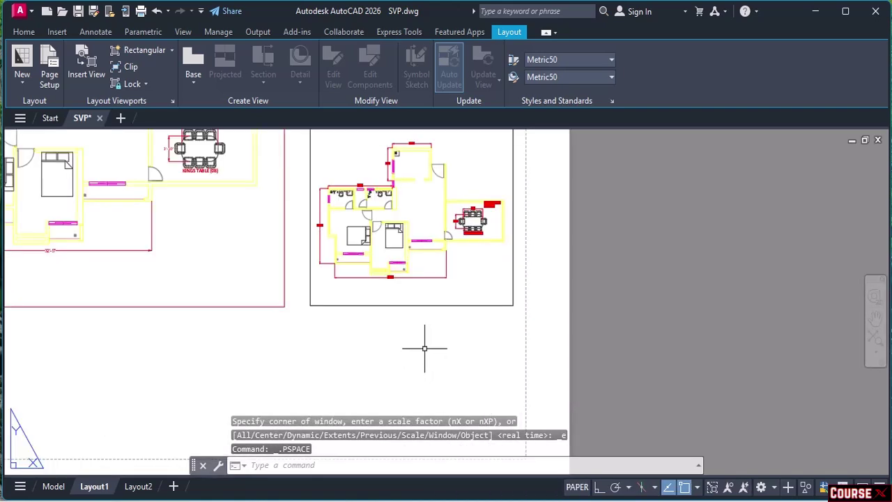
{"action": "middle_click_drag", "start_coordinate": [425, 348], "coordinate": [434, 408]}
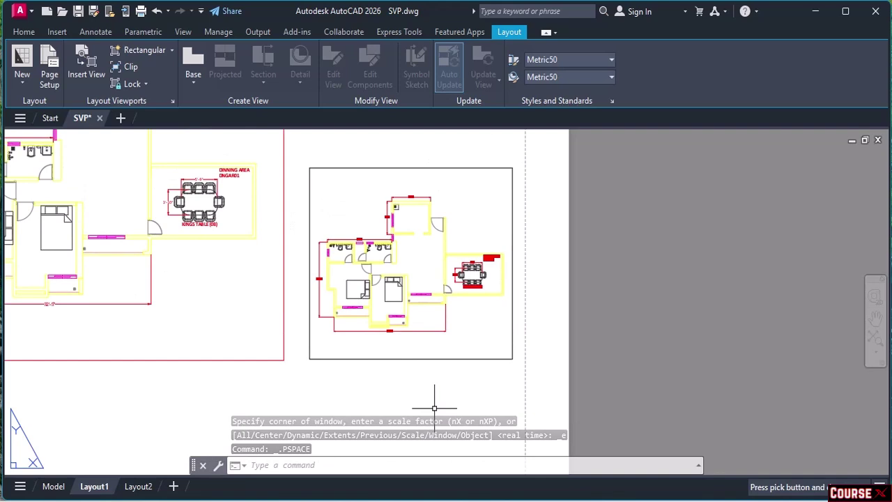
{"action": "double_click", "coordinate": [468, 267]}
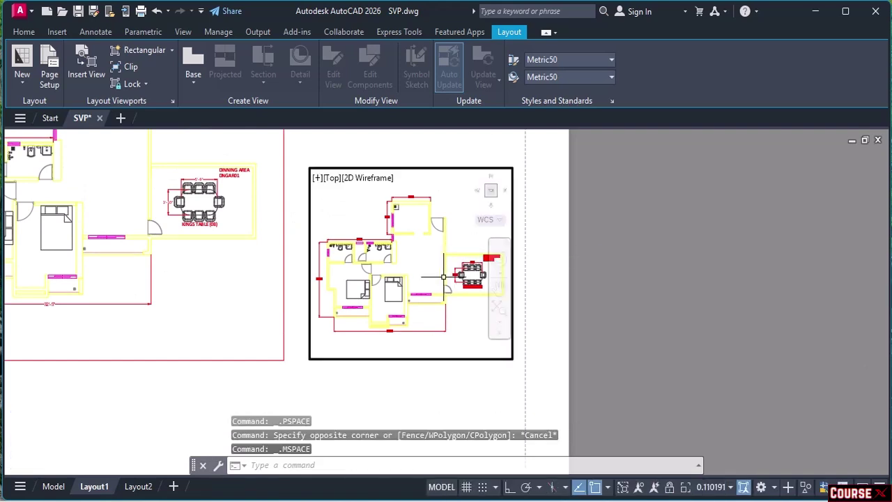
{"action": "mouse_move", "coordinate": [444, 277]}
{"action": "middle_mouse_down"}
{"action": "mouse_move", "coordinate": [377, 277]}
{"action": "mouse_move", "coordinate": [383, 271]}
{"action": "middle_mouse_up"}
{"action": "scroll", "coordinate": [416, 281], "scroll_direction": "up", "scroll_amount": 2}
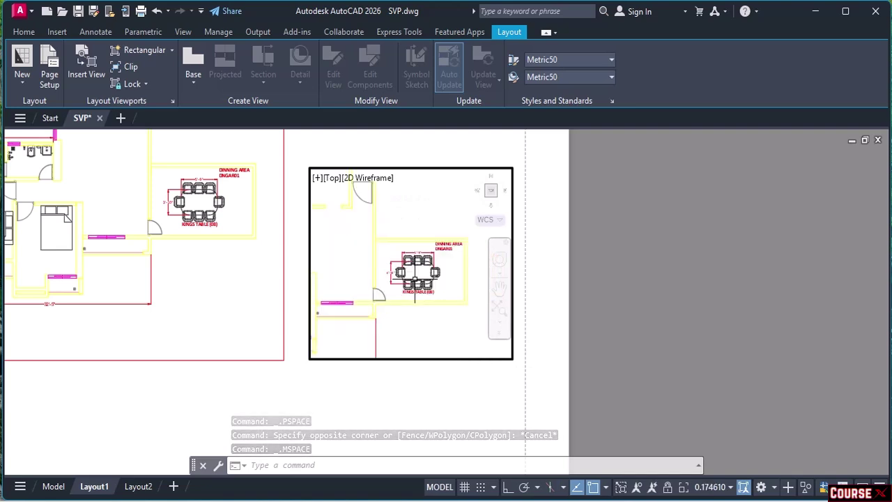
{"action": "scroll", "coordinate": [415, 279], "scroll_direction": "up", "scroll_amount": 4}
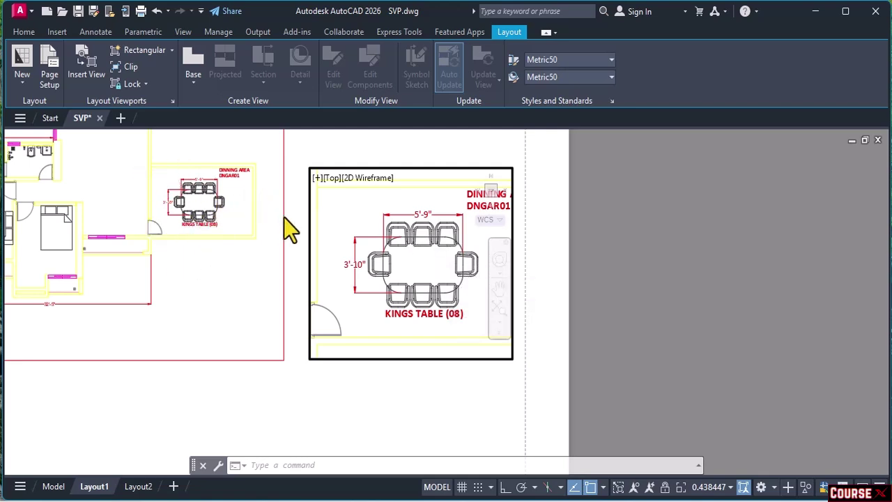
{"action": "double_click", "coordinate": [469, 147]}
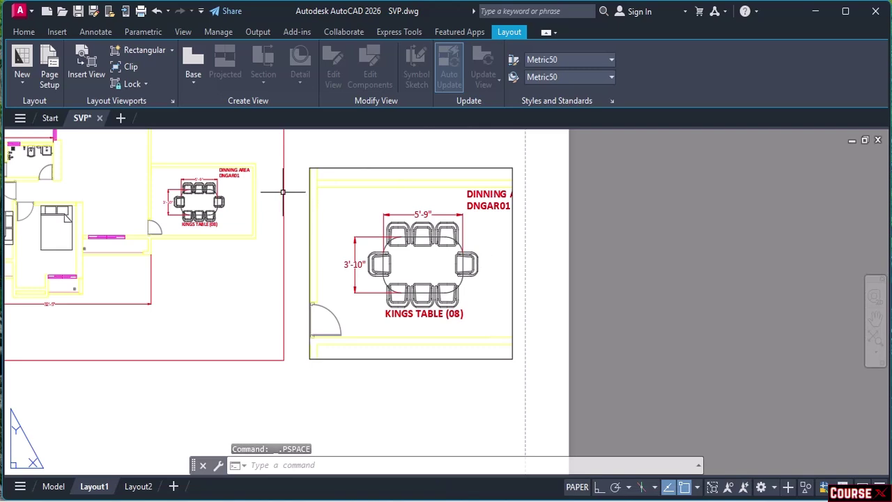
- Set the scale of the smaller dining area viewport to 1:2
{"action": "mouse_move", "coordinate": [283, 191]}
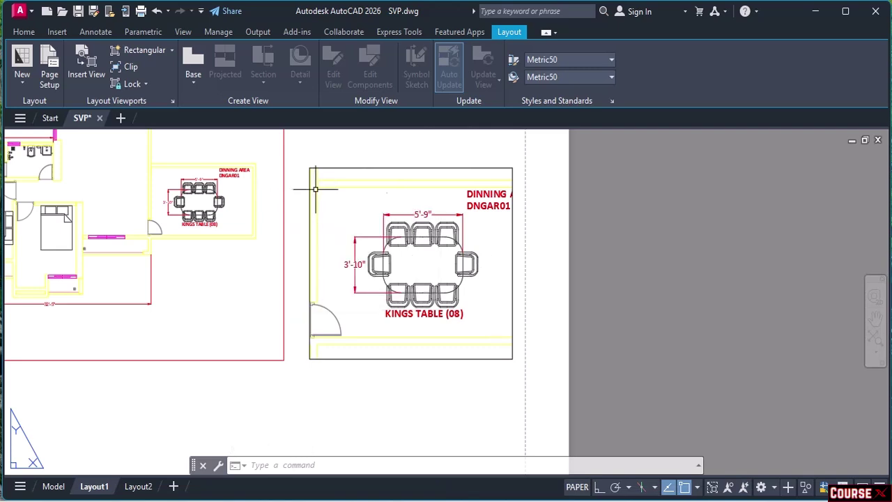
{"action": "left_click", "coordinate": [513, 241]}
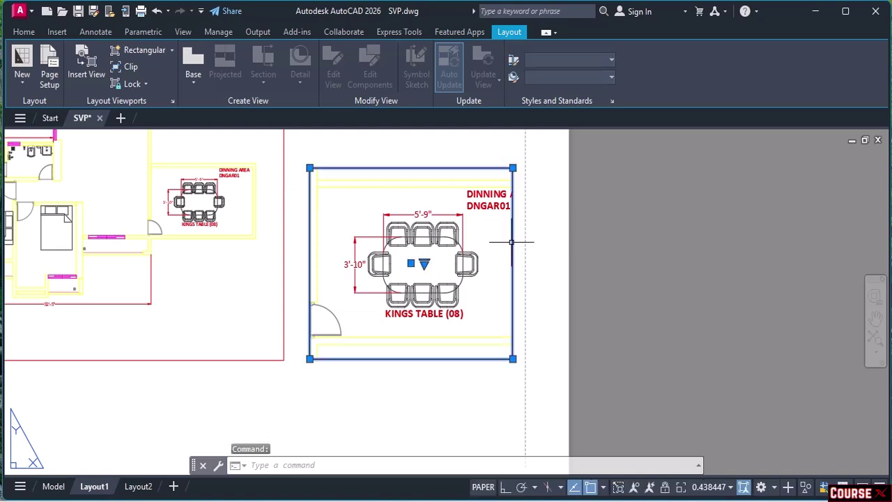
{"action": "left_click", "coordinate": [595, 233]}
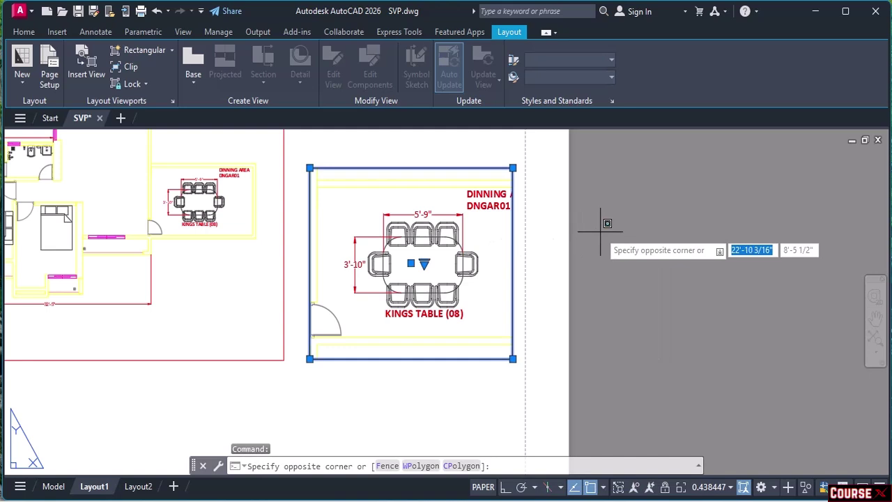
{"action": "key", "text": "Escape"}
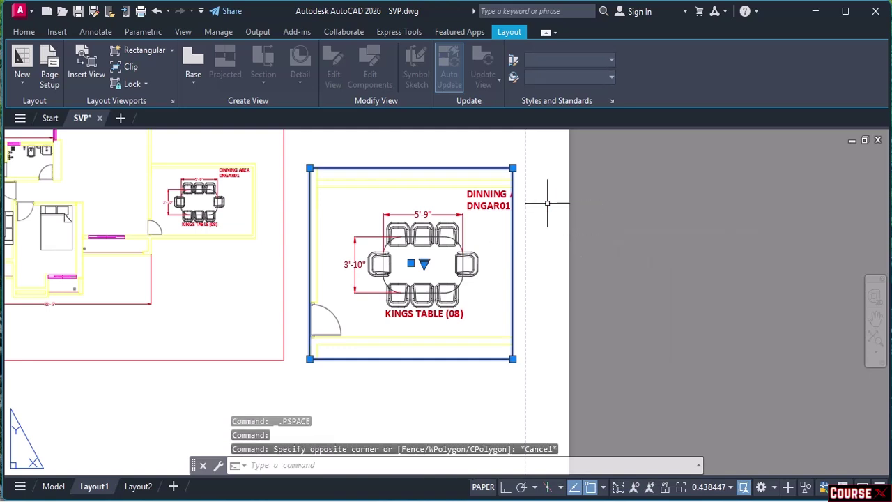
{"action": "key", "text": "Escape"}
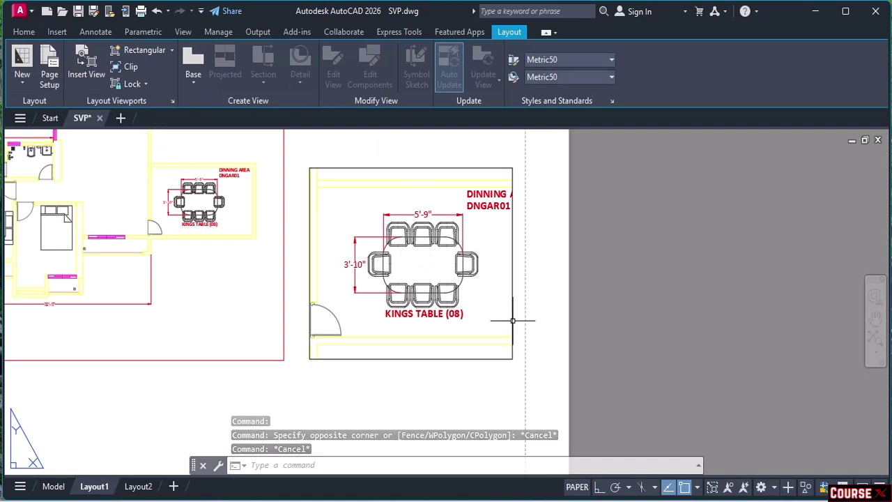
{"action": "mouse_move", "coordinate": [512, 321]}
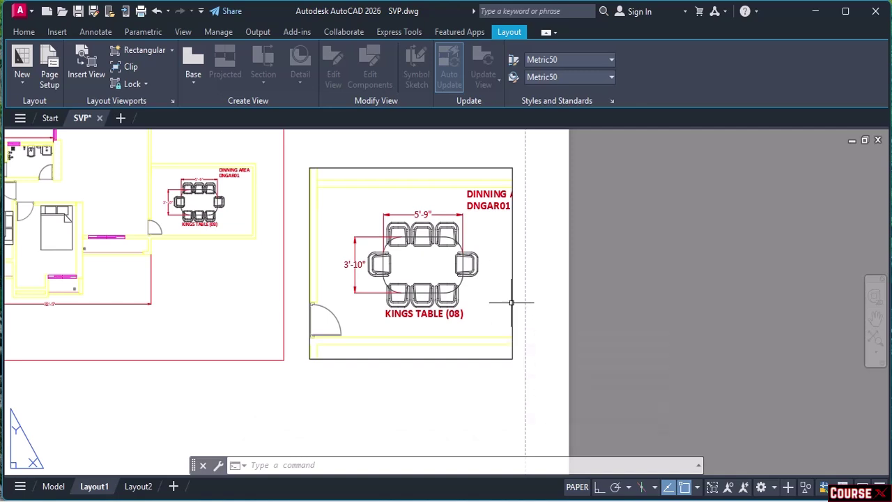
{"action": "left_click", "coordinate": [512, 302]}
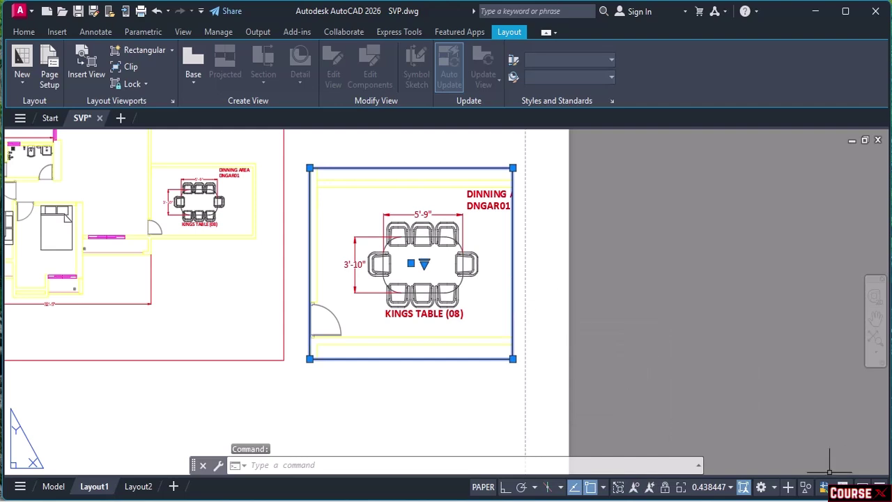
{"action": "left_click", "coordinate": [730, 487]}
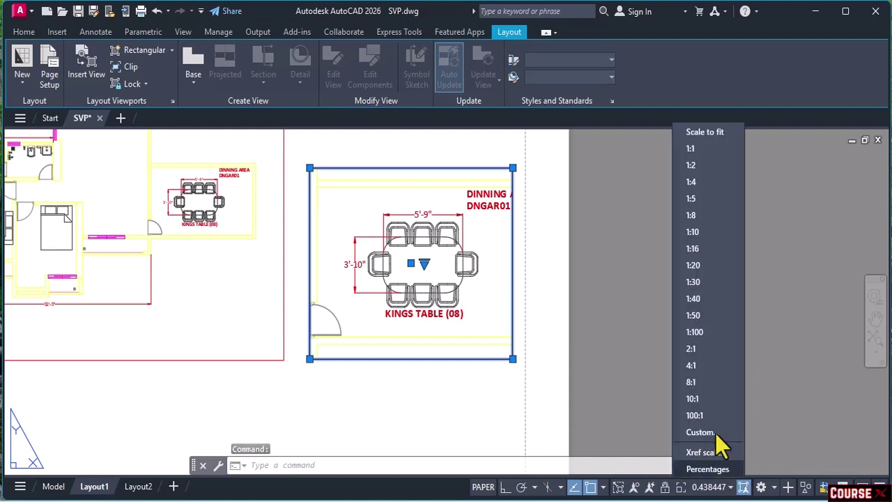
{"action": "left_click", "coordinate": [705, 165]}
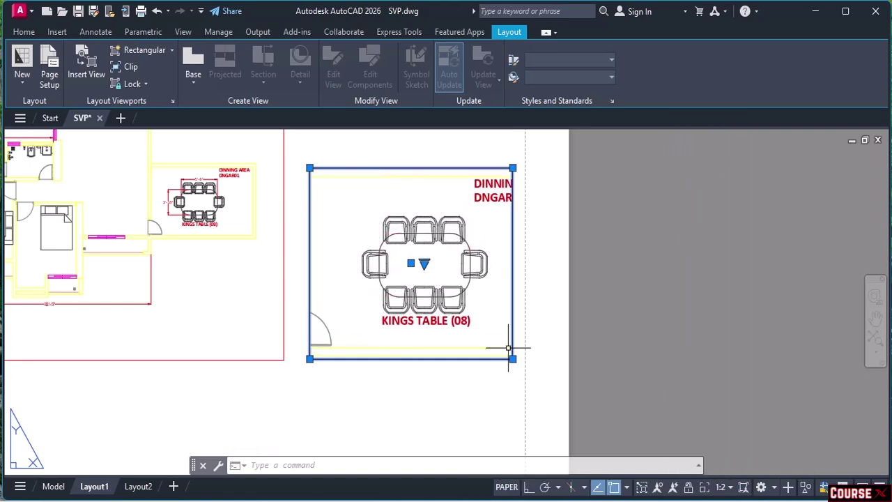
- Compare the viewport scales of the large floor plan viewport and the smaller dining area viewport
{"action": "left_click", "coordinate": [283, 284]}
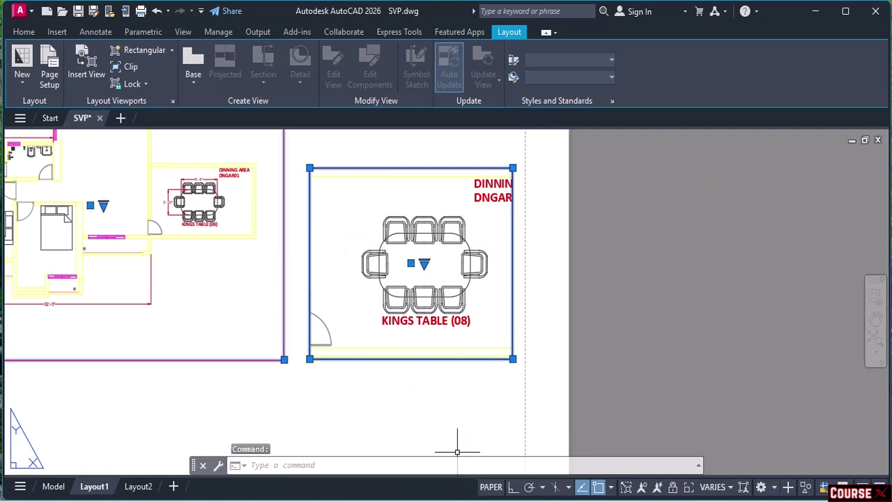
{"action": "key", "text": "Escape"}
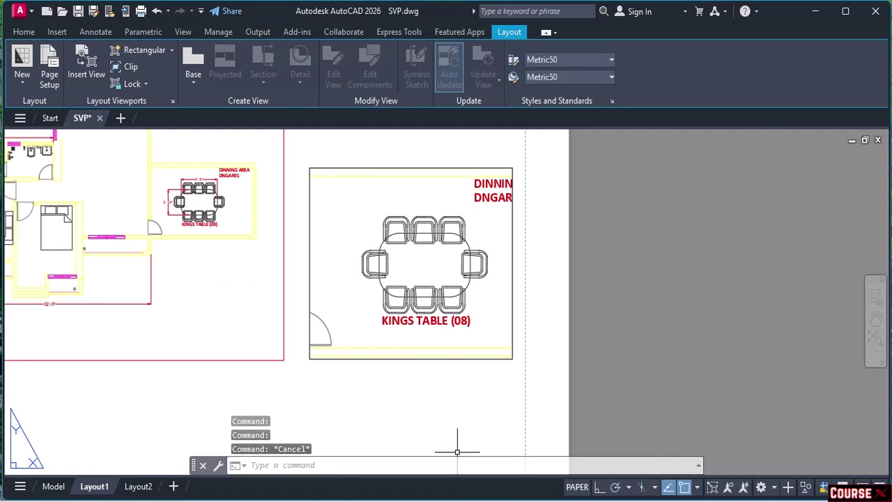
{"action": "left_click", "coordinate": [284, 279]}
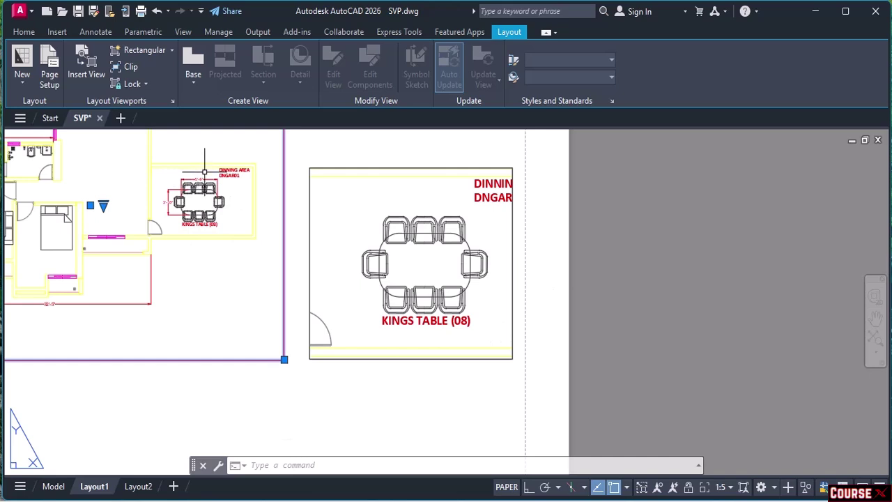
{"action": "left_click", "coordinate": [438, 168]}
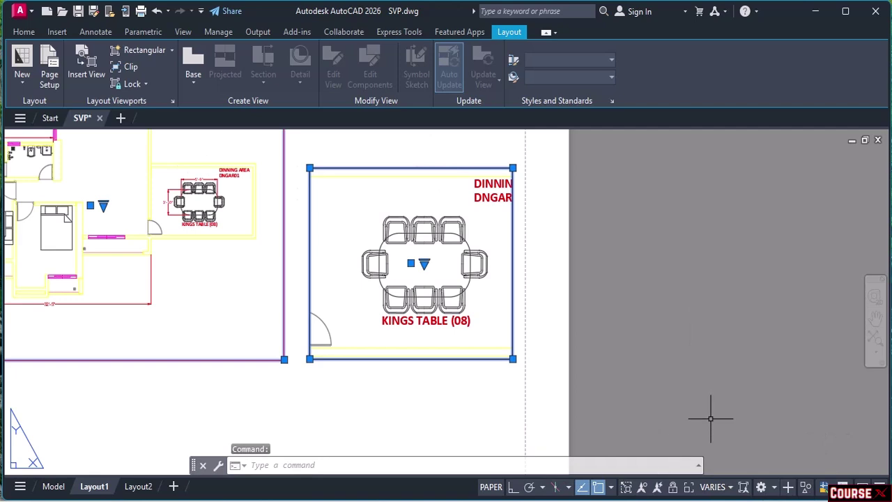
{"action": "key", "text": "Escape"}
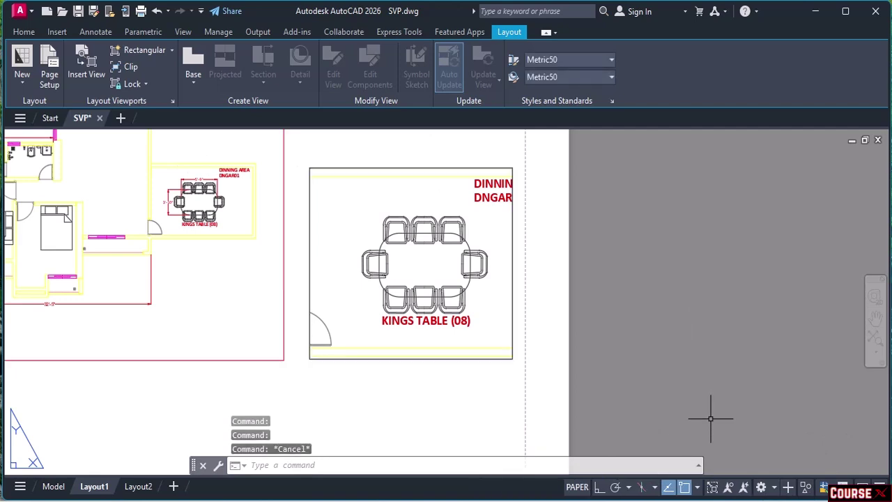
{"action": "left_click", "coordinate": [511, 276]}
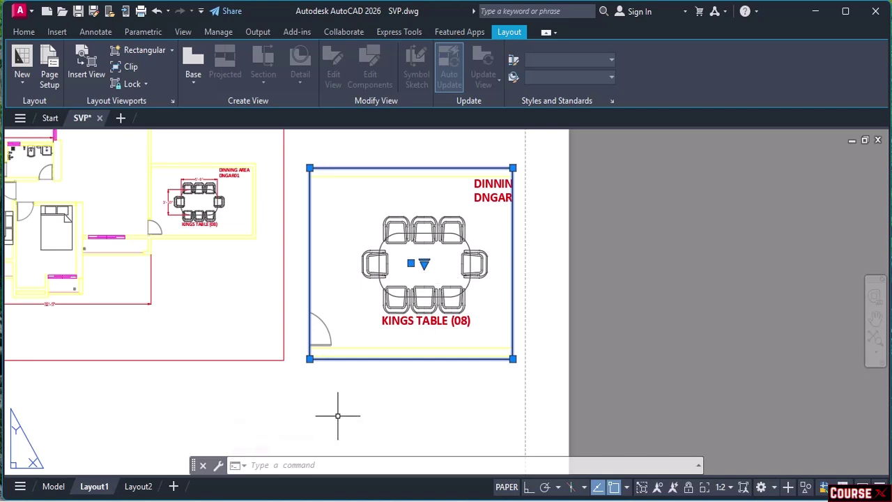
- Switch to model space at the dining table and set the current annotation scale to 1:2
{"action": "left_click", "coordinate": [53, 487]}
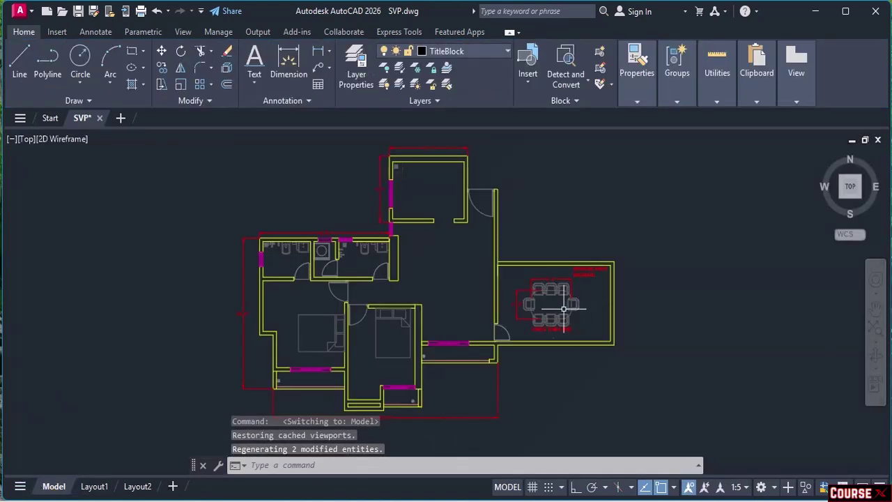
{"action": "scroll", "coordinate": [564, 309], "scroll_direction": "up", "scroll_amount": 6}
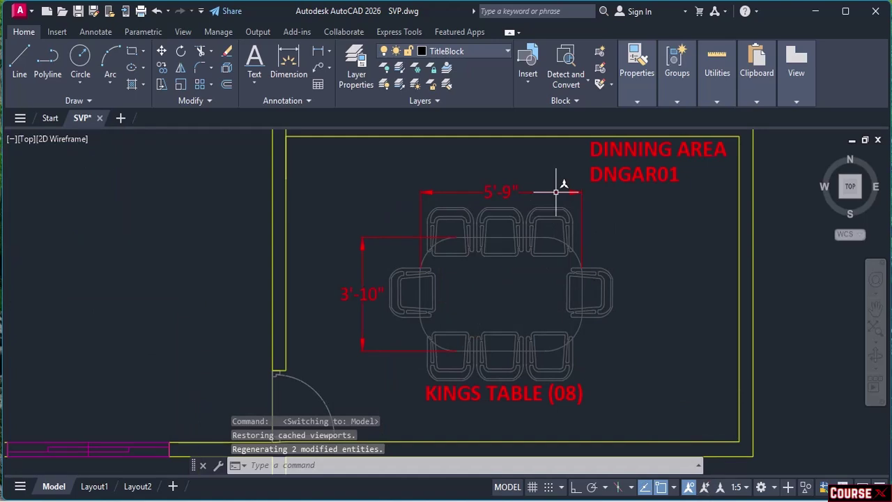
{"action": "mouse_move", "coordinate": [557, 192]}
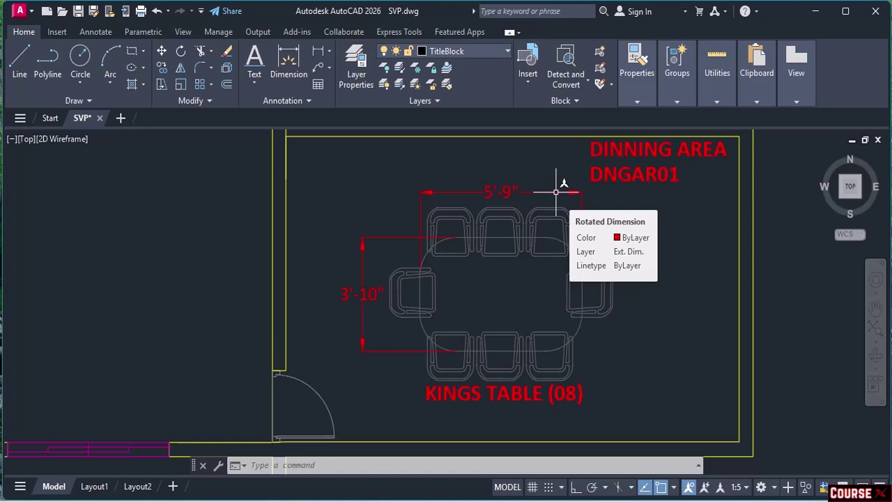
{"action": "left_click", "coordinate": [568, 192]}
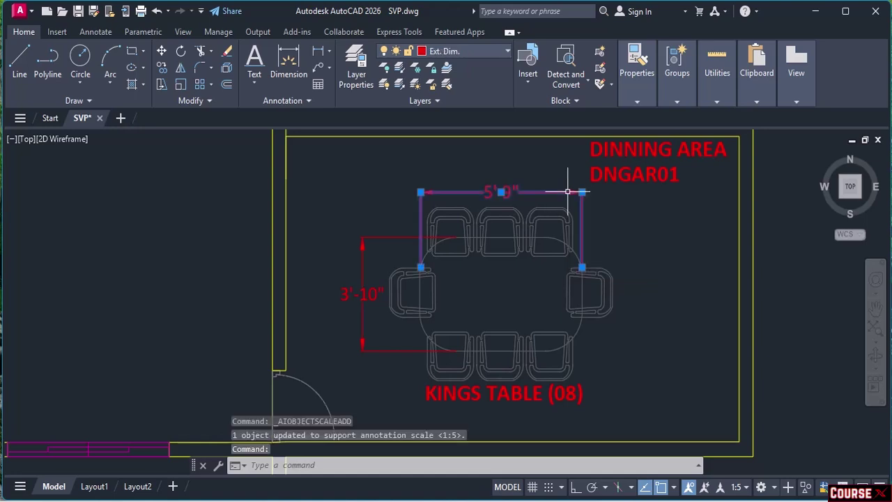
{"action": "left_click", "coordinate": [748, 488]}
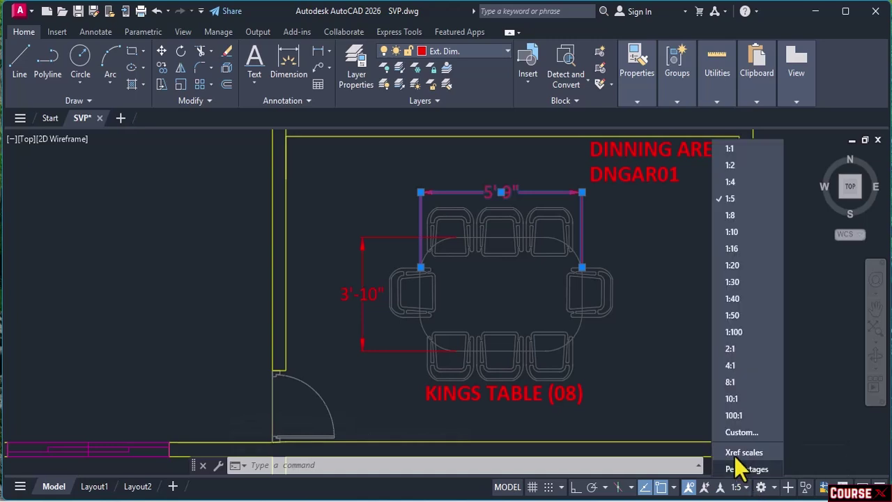
{"action": "left_click", "coordinate": [733, 170]}
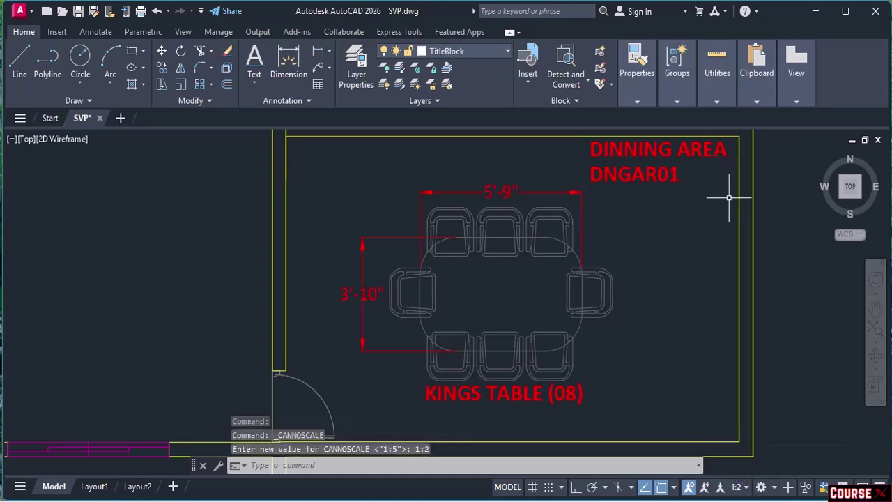
- Add the current 1:2 annotation scale to the 5'-9" dimension above the dining table
{"action": "left_click", "coordinate": [562, 192]}
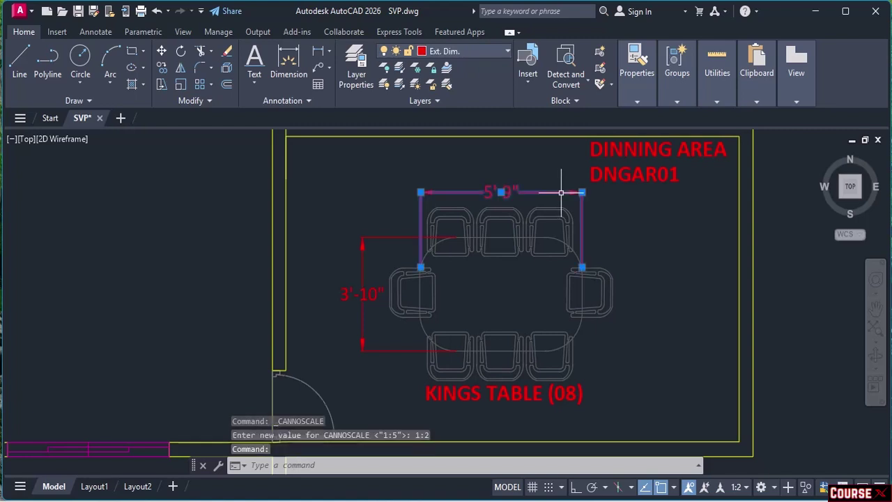
{"action": "right_click", "coordinate": [562, 192]}
{"action": "mouse_move", "coordinate": [614, 192]}
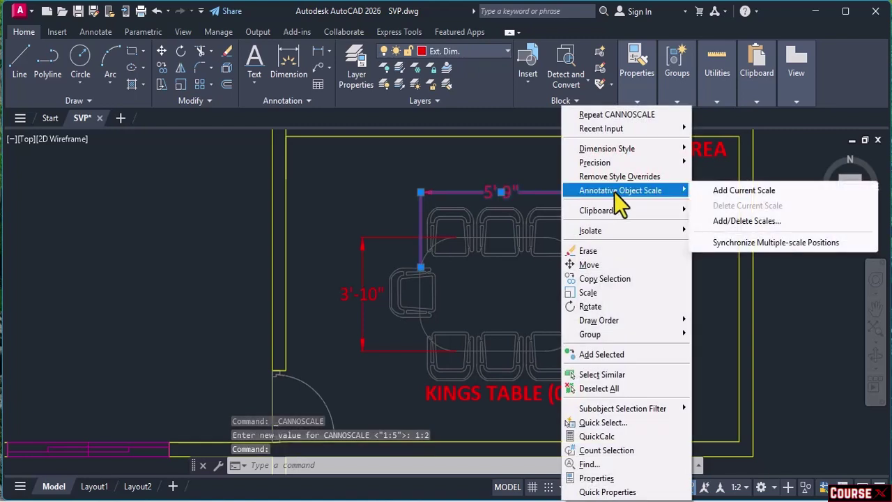
{"action": "left_click", "coordinate": [735, 194]}
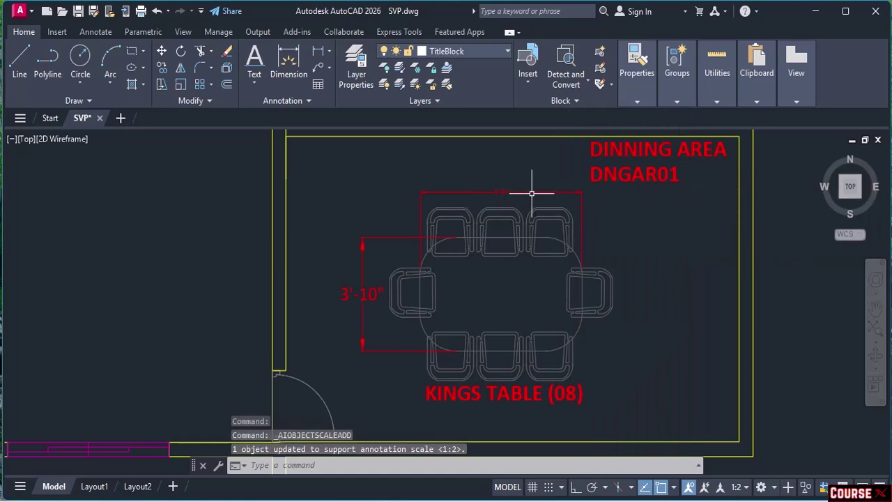
{"action": "mouse_move", "coordinate": [536, 192]}
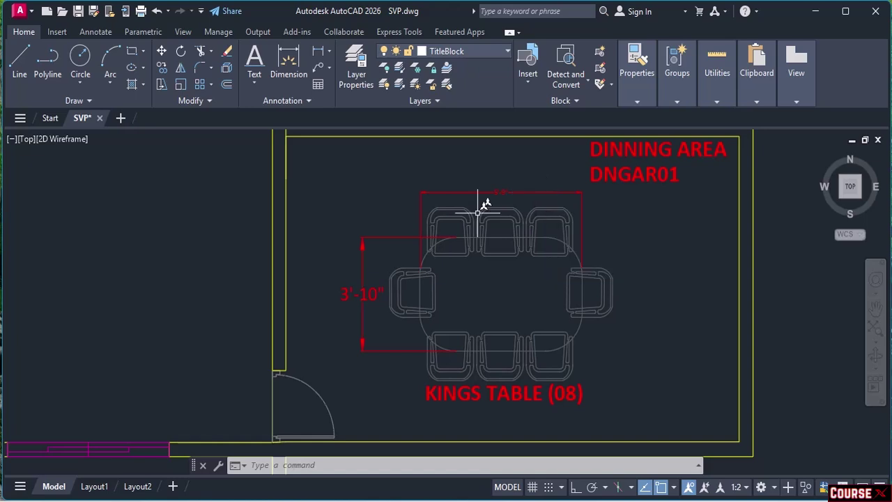
- Add the current 1:2 annotation scale to the 3'-10" dimension beside the dining table
{"action": "left_click", "coordinate": [362, 270]}
{"action": "right_click", "coordinate": [362, 270]}
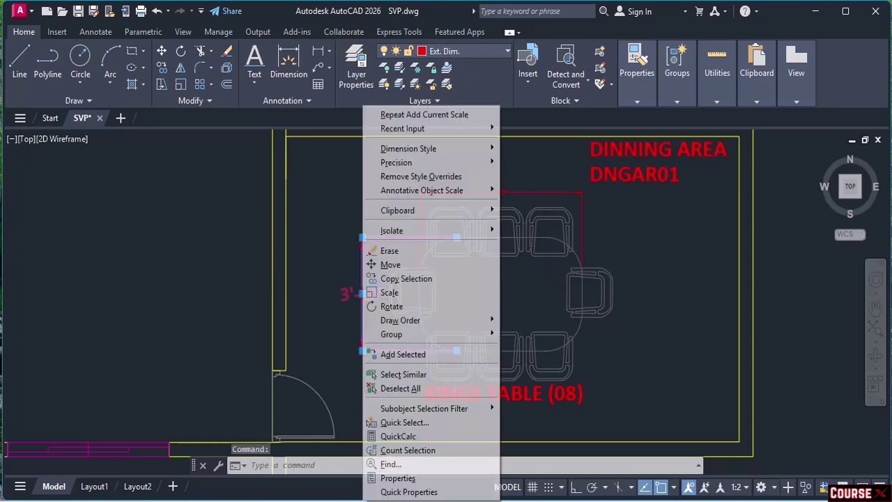
{"action": "mouse_move", "coordinate": [466, 190]}
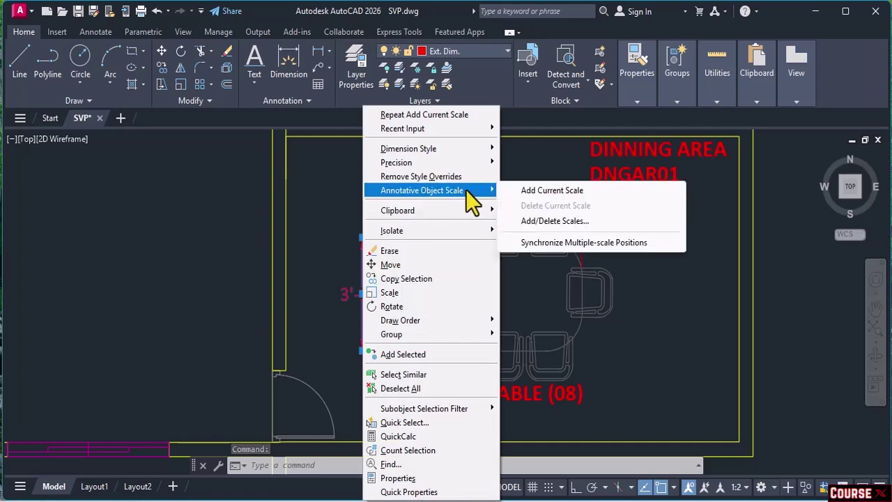
{"action": "left_click", "coordinate": [533, 194]}
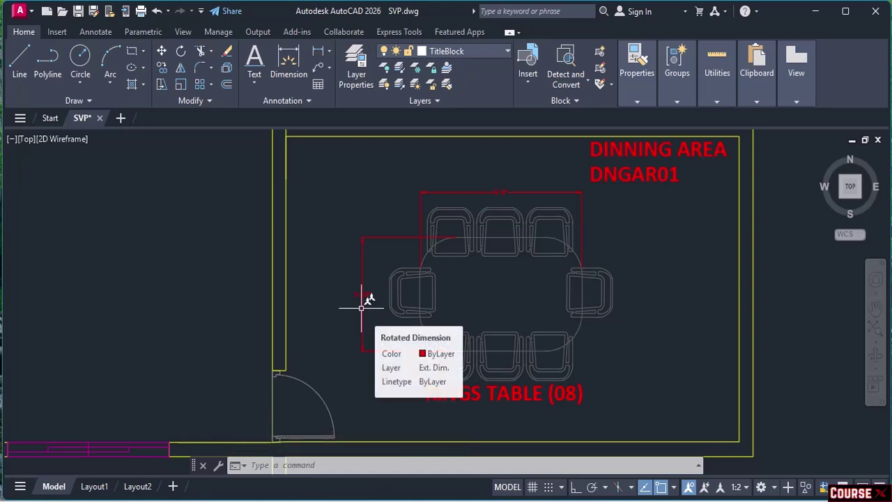
- Delete the 1:5 scale from the annotation scale list of the 5'-9" dimension above the dining table
{"action": "left_click", "coordinate": [558, 192]}
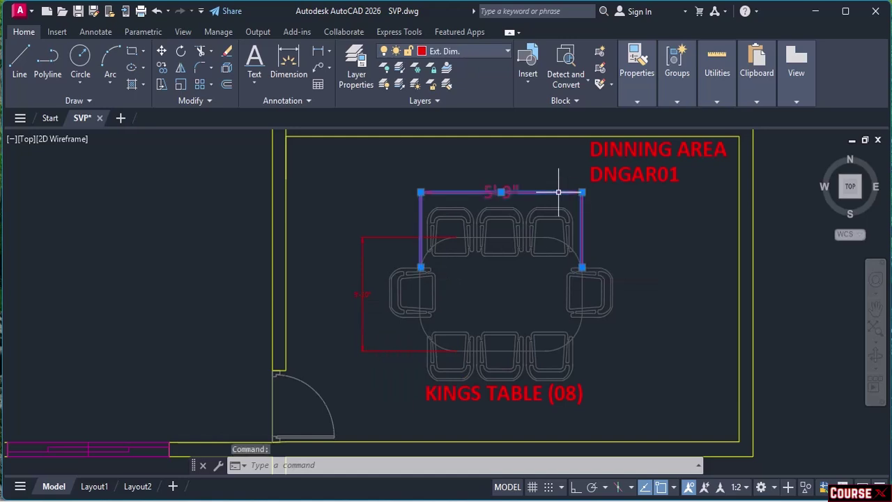
{"action": "right_click", "coordinate": [559, 192]}
{"action": "mouse_move", "coordinate": [606, 193]}
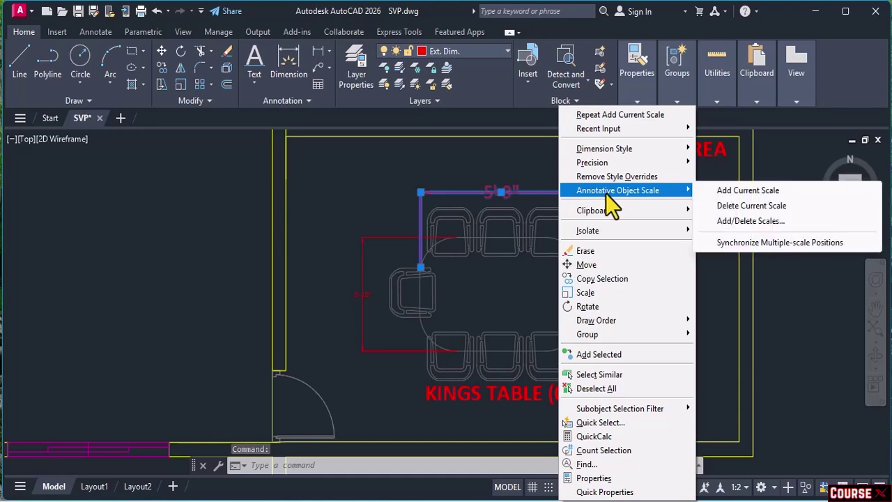
{"action": "left_click", "coordinate": [751, 222]}
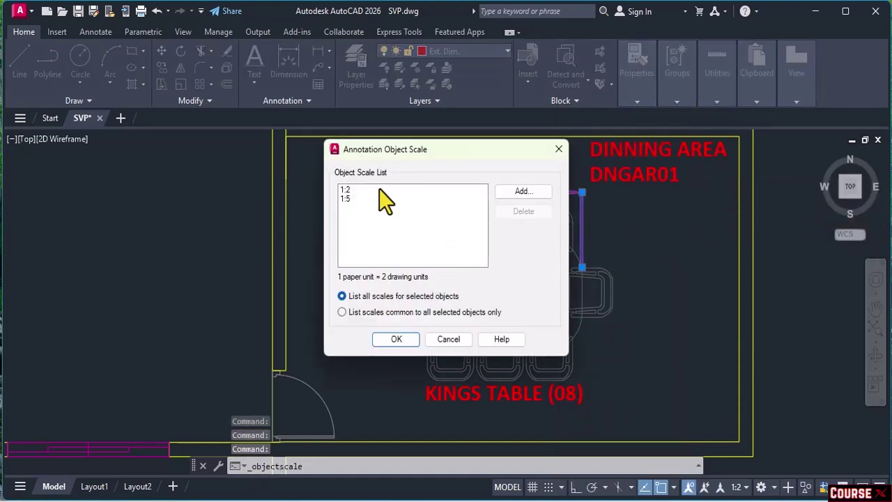
{"action": "left_click", "coordinate": [346, 201]}
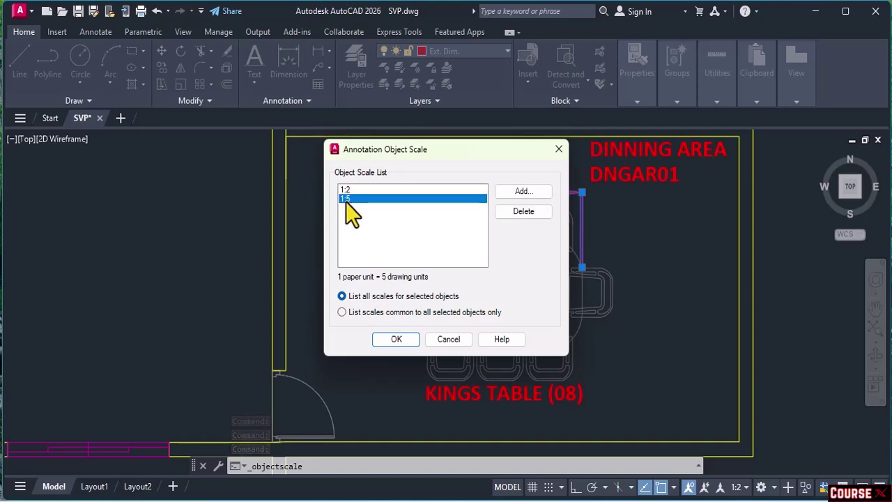
{"action": "left_click", "coordinate": [539, 212]}
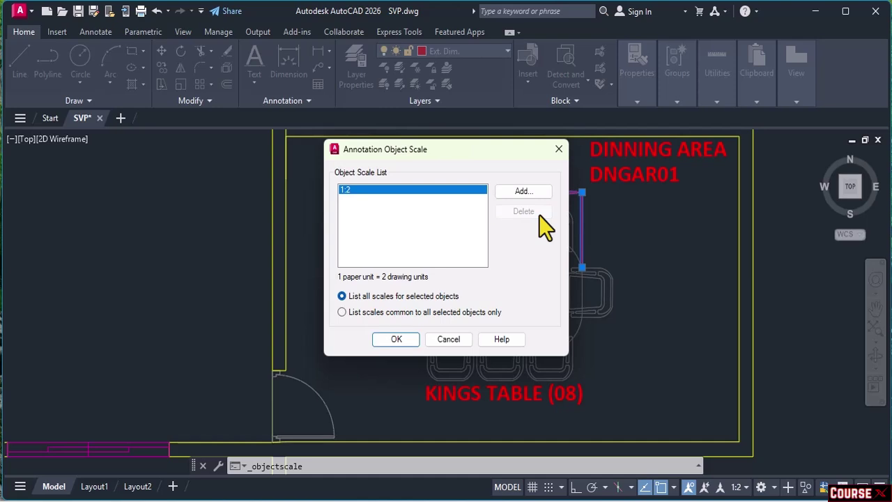
{"action": "left_click", "coordinate": [396, 339]}
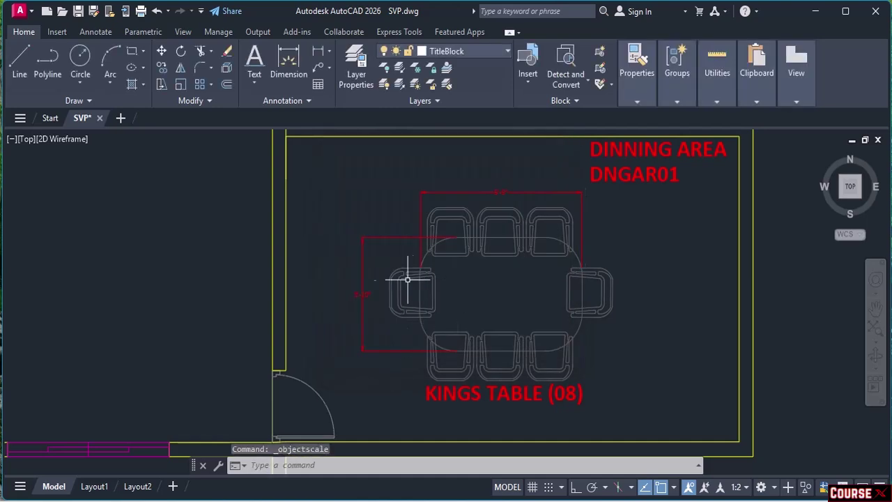
- Delete the 1:5 scale from the annotation scale list of the 3'-10" dimension beside the dining table
{"action": "left_click", "coordinate": [367, 293]}
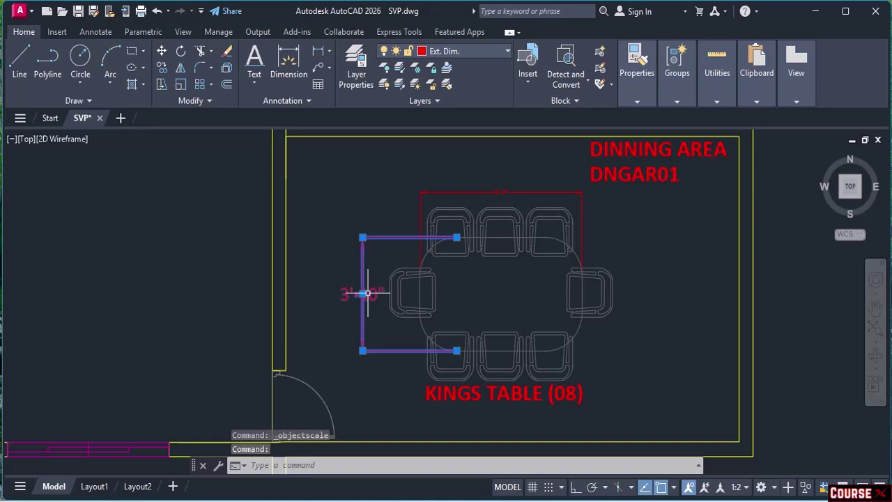
{"action": "right_click", "coordinate": [368, 293]}
{"action": "mouse_move", "coordinate": [447, 189]}
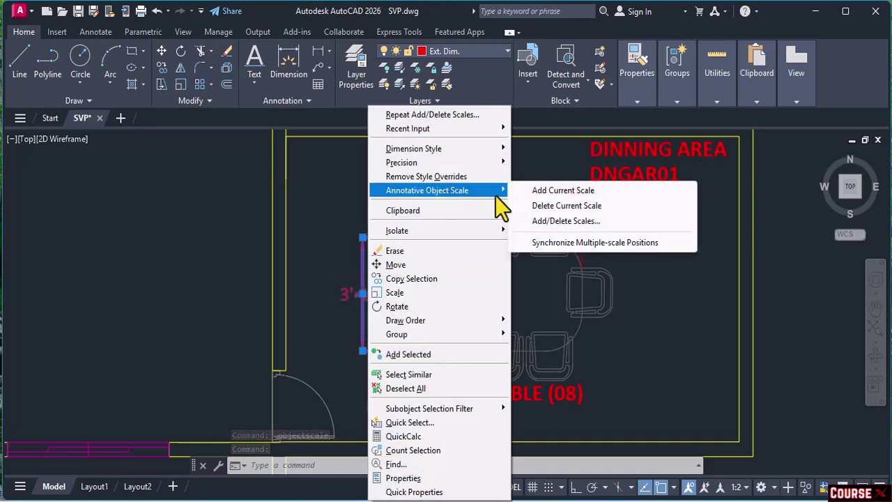
{"action": "left_click", "coordinate": [553, 221]}
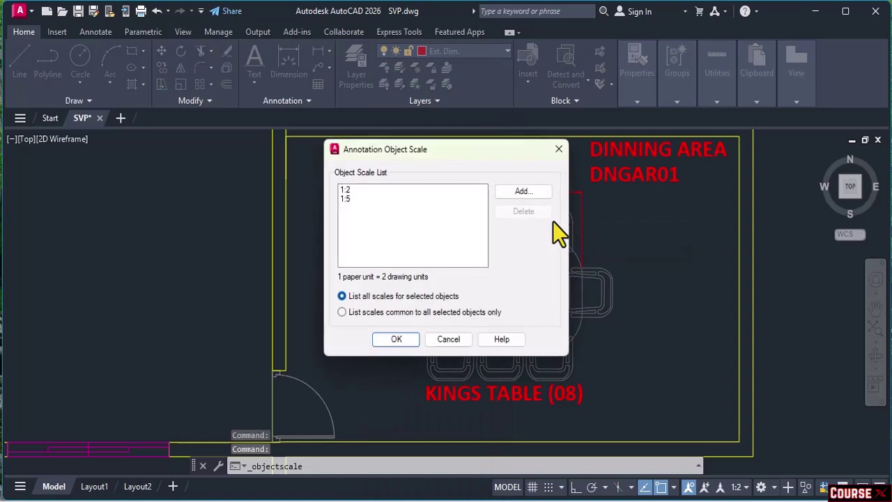
{"action": "left_click", "coordinate": [346, 200]}
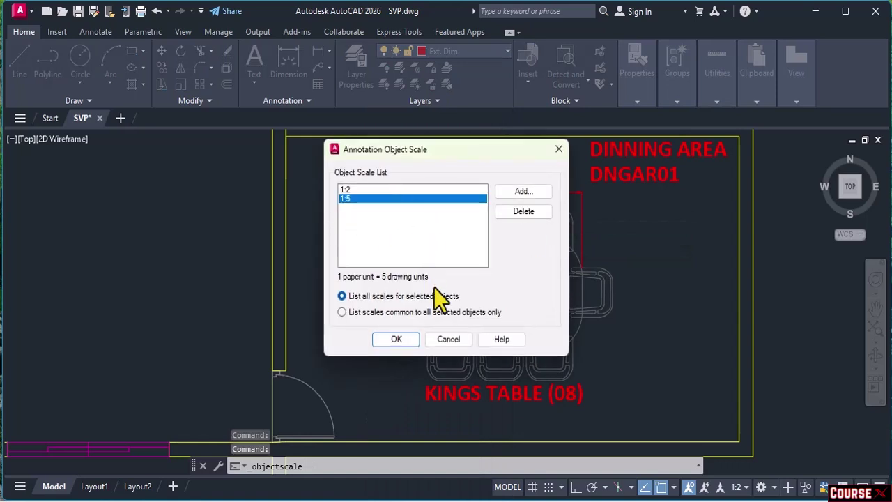
{"action": "left_click", "coordinate": [545, 211]}
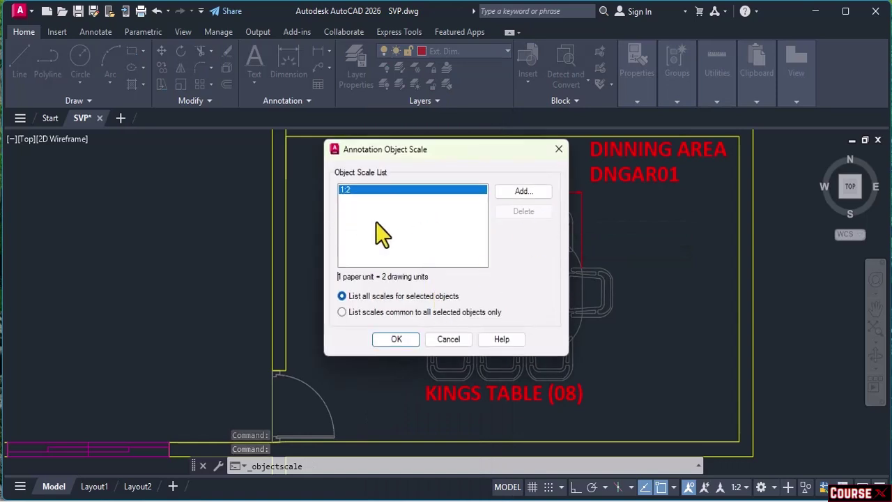
{"action": "left_click", "coordinate": [395, 340]}
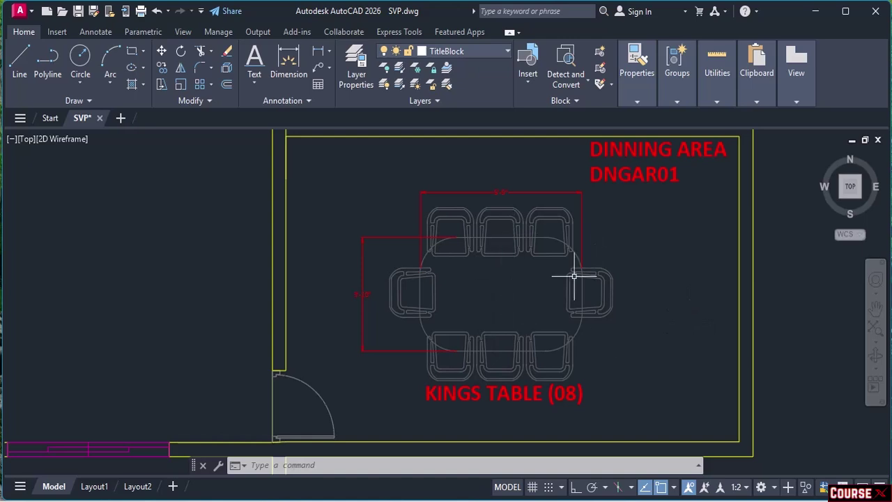
- Switch to Layout1 and compare how the dining table dimensions display in the floor plan viewport and the dining area viewport
{"action": "mouse_move", "coordinate": [574, 275]}
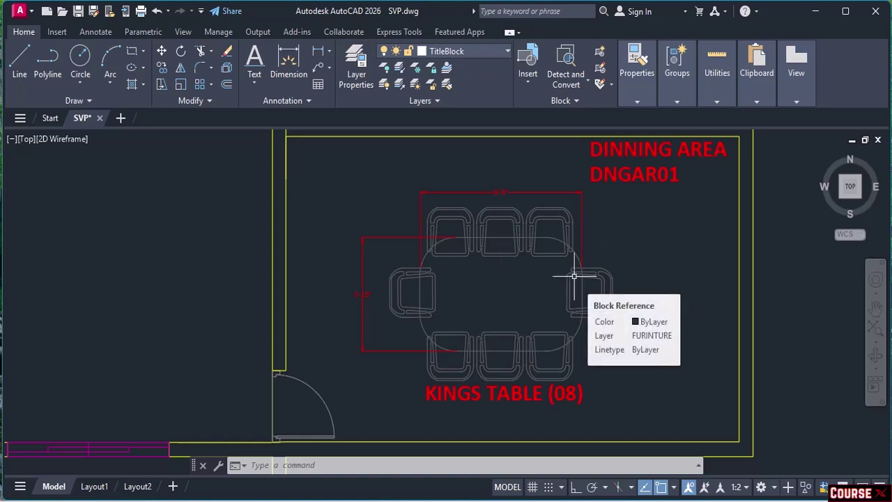
{"action": "left_click", "coordinate": [97, 490]}
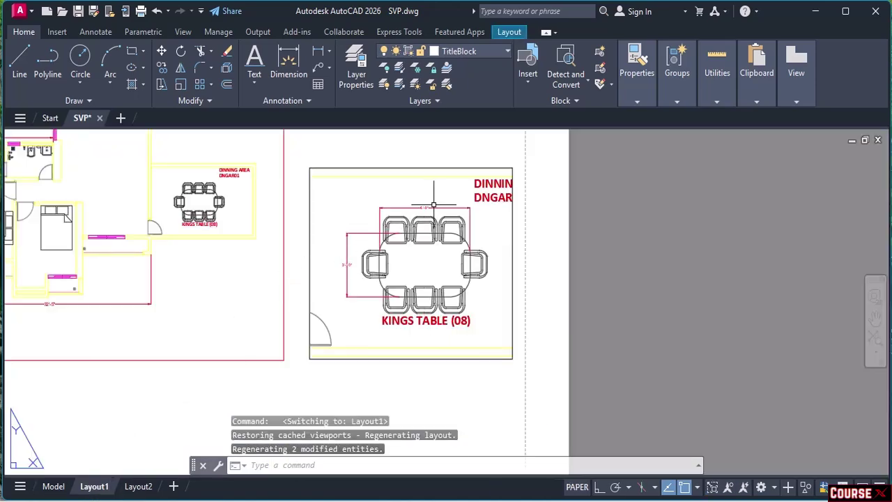
{"action": "scroll", "coordinate": [411, 237], "scroll_direction": "up", "scroll_amount": 4}
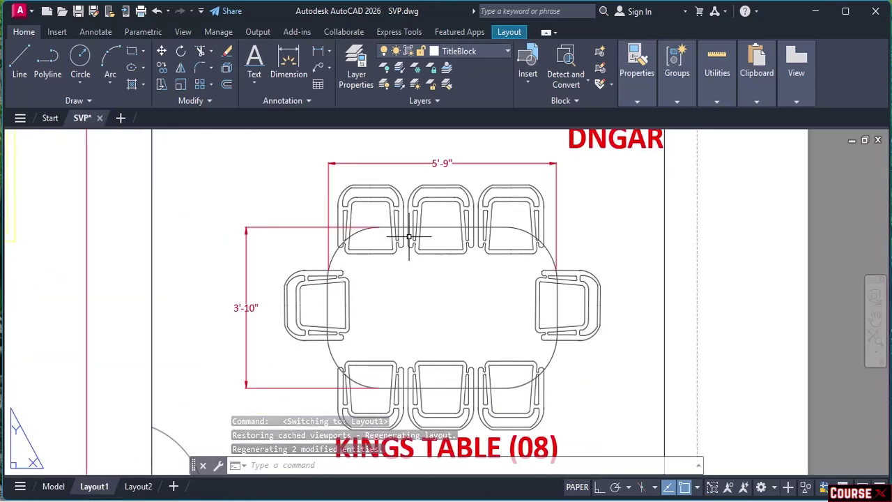
{"action": "scroll", "coordinate": [410, 237], "scroll_direction": "down", "scroll_amount": 4}
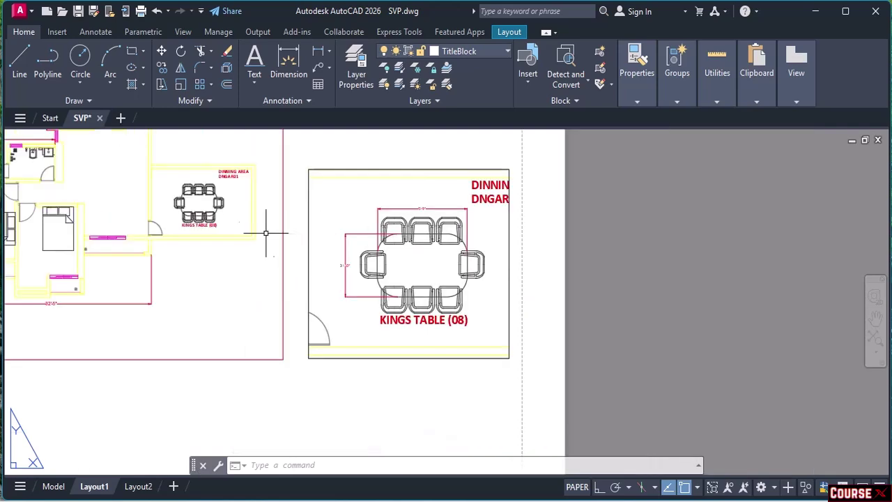
{"action": "middle_click", "coordinate": [231, 252]}
{"action": "middle_click", "coordinate": [231, 251]}
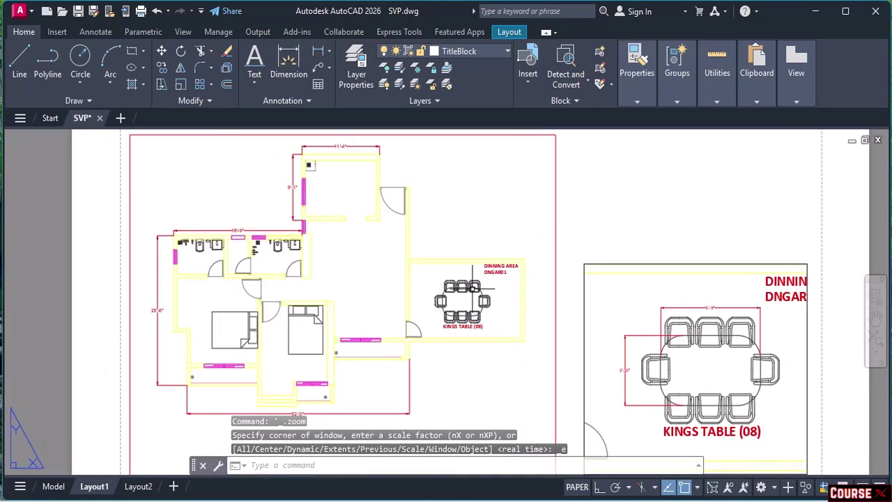
{"action": "scroll", "coordinate": [473, 288], "scroll_direction": "up", "scroll_amount": 6}
{"action": "scroll", "coordinate": [472, 287], "scroll_direction": "down", "scroll_amount": 6}
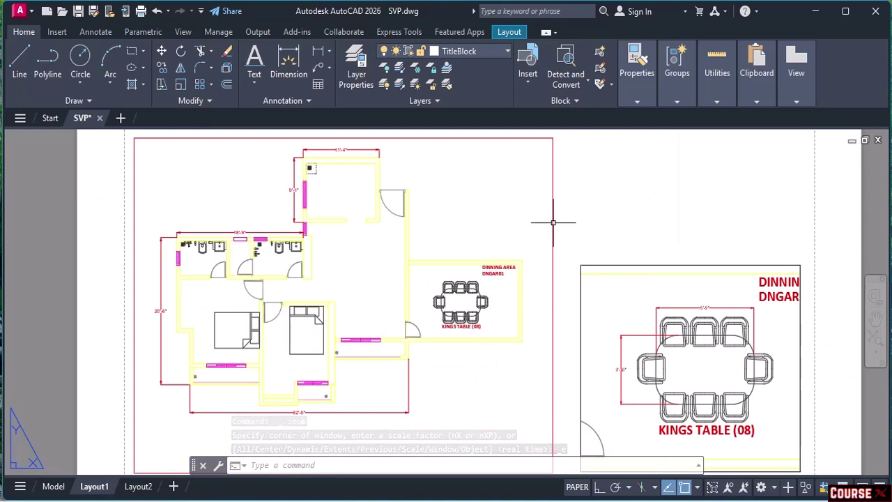
{"action": "mouse_move", "coordinate": [553, 222]}
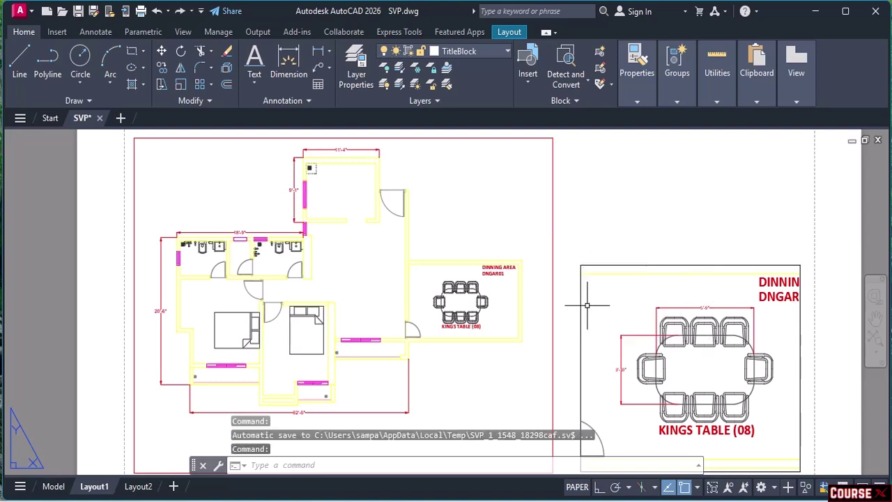
{"action": "mouse_move", "coordinate": [581, 302]}
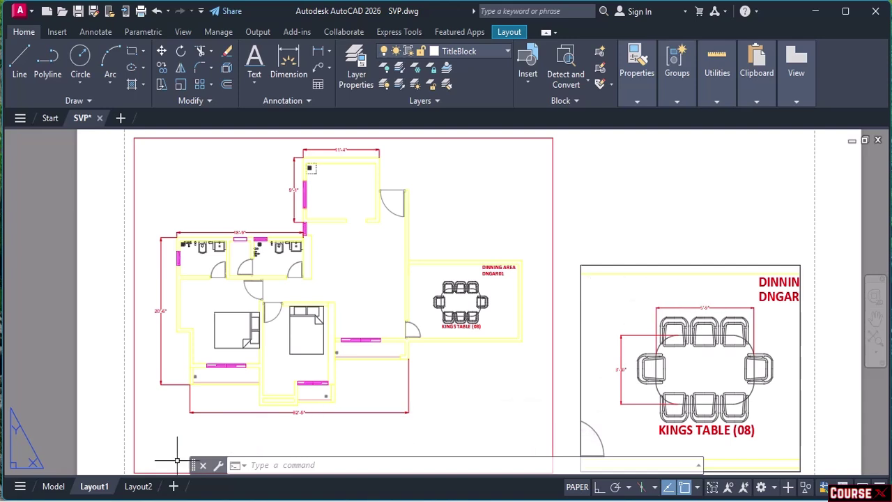
- Revisit the dining area in model space and return to Layout1 to view both viewports
{"action": "left_click", "coordinate": [55, 486]}
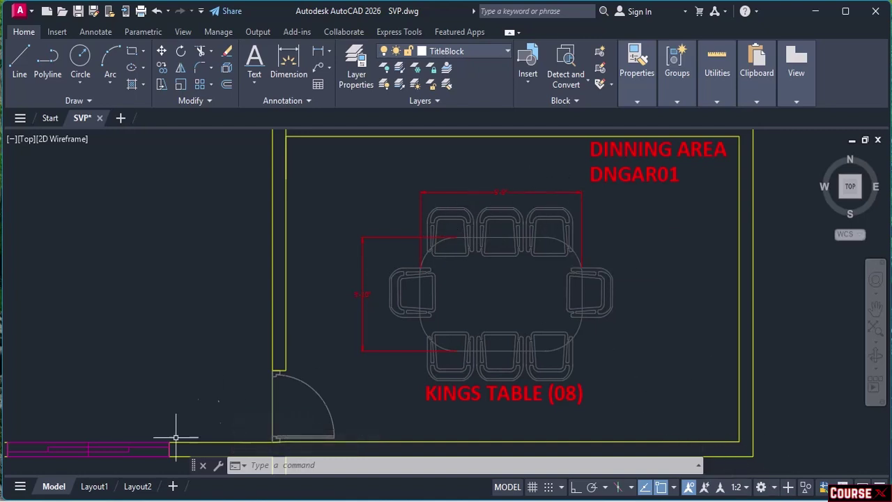
{"action": "left_click", "coordinate": [90, 487]}
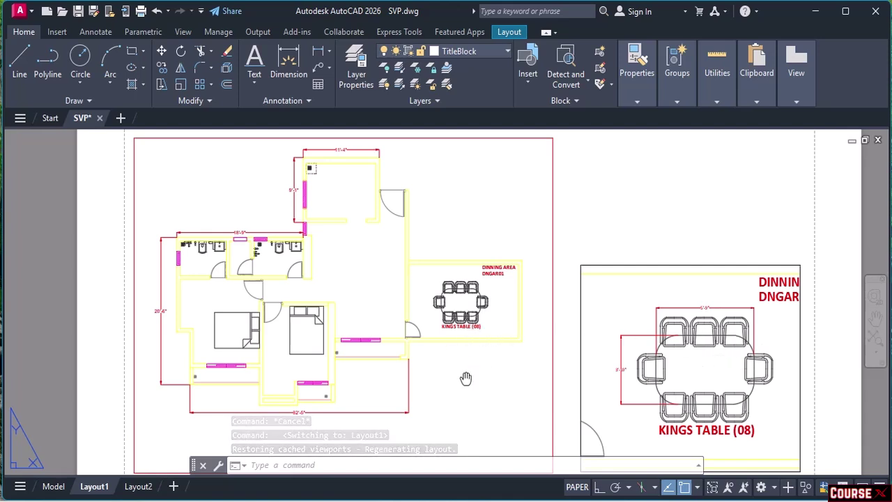
{"action": "middle_click_drag", "start_coordinate": [465, 378], "coordinate": [467, 352]}
{"action": "middle_click", "coordinate": [467, 352]}
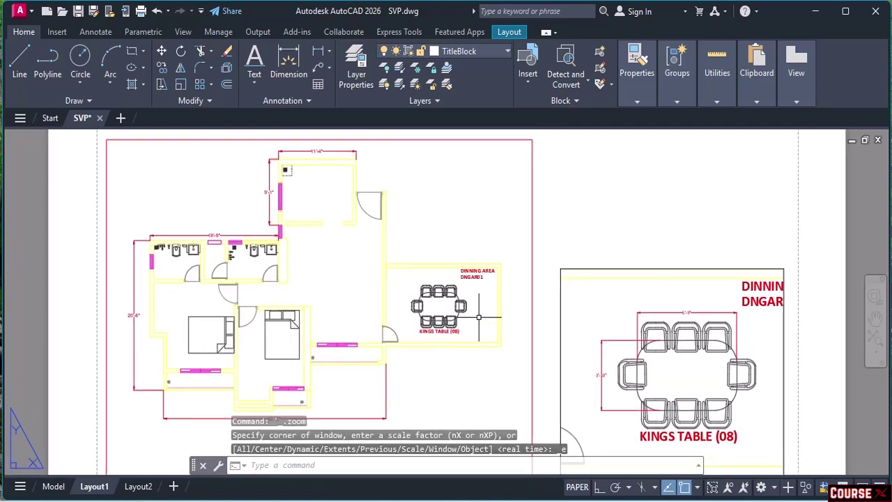
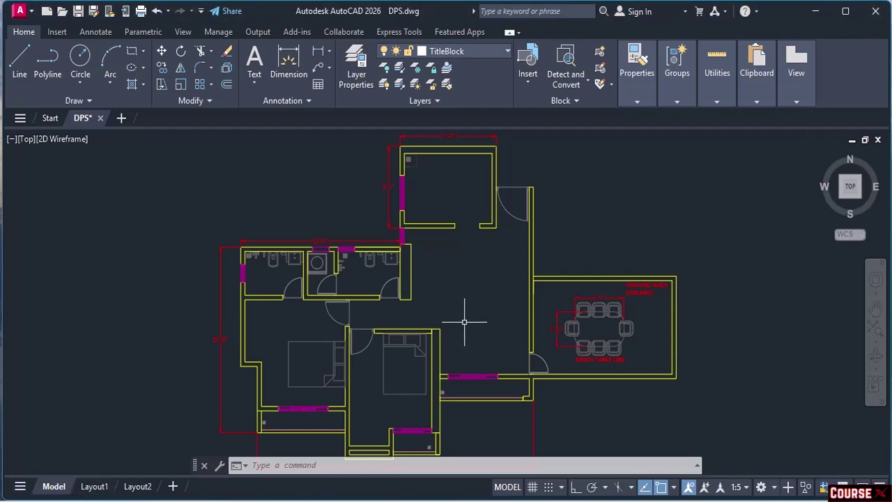
- View the DPS.dwg floor plan in model space, switch to Layout1, and examine the floor plan viewport on its sheet
{"action": "scroll", "coordinate": [464, 322], "scroll_direction": "down", "scroll_amount": 2}
{"action": "scroll", "coordinate": [464, 322], "scroll_direction": "up", "scroll_amount": 2}
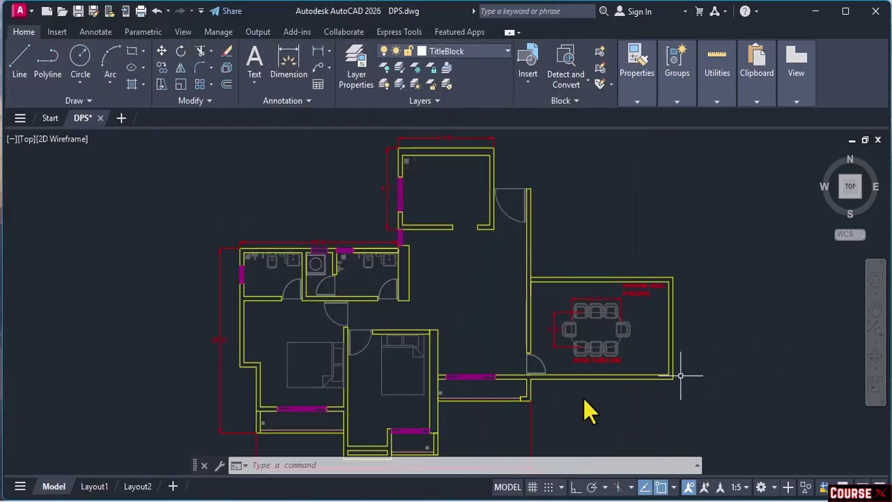
{"action": "left_click", "coordinate": [94, 486]}
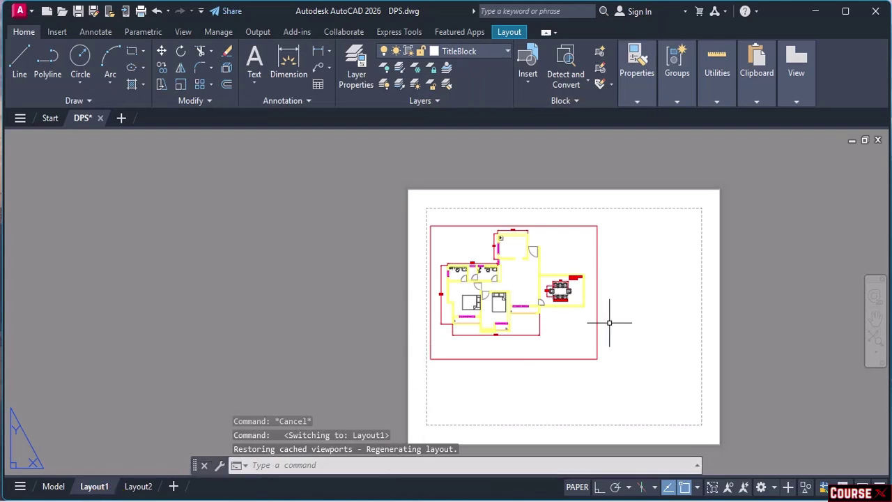
{"action": "middle_click", "coordinate": [509, 307]}
{"action": "middle_click", "coordinate": [509, 307]}
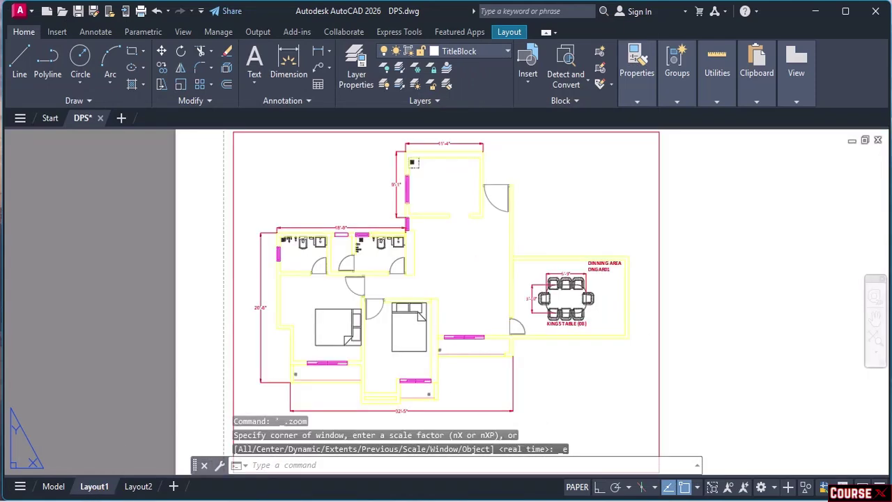
{"action": "scroll", "coordinate": [624, 335], "scroll_direction": "down", "scroll_amount": 4}
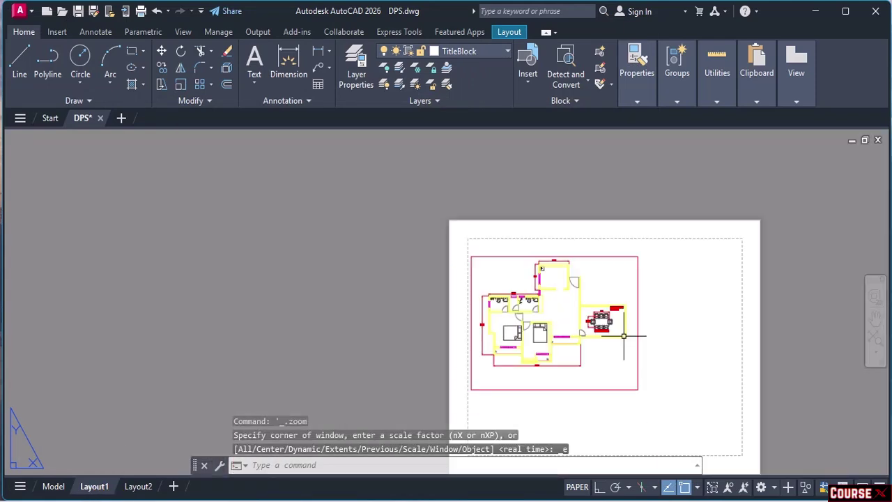
{"action": "middle_click", "coordinate": [683, 350]}
{"action": "middle_click", "coordinate": [683, 350]}
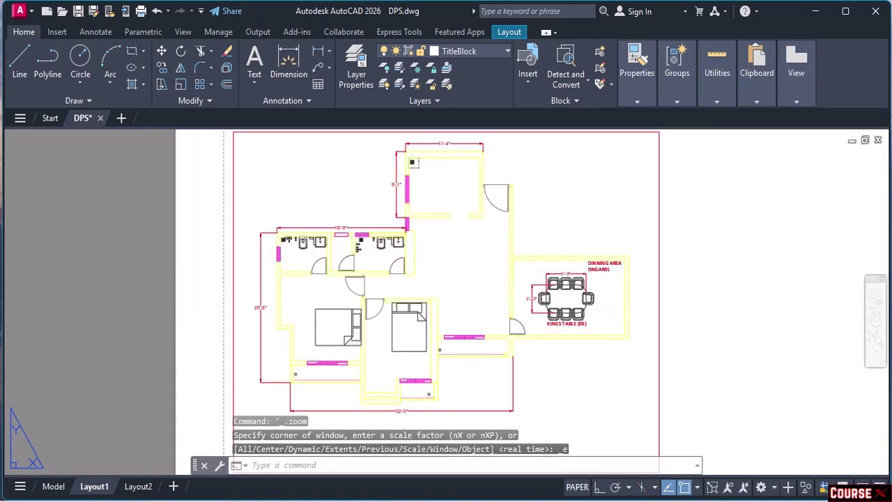
{"action": "scroll", "coordinate": [682, 348], "scroll_direction": "down", "scroll_amount": 4}
{"action": "scroll", "coordinate": [684, 347], "scroll_direction": "up", "scroll_amount": 4}
{"action": "middle_click_drag", "start_coordinate": [683, 346], "coordinate": [544, 350]}
{"action": "scroll", "coordinate": [544, 351], "scroll_direction": "down", "scroll_amount": 2}
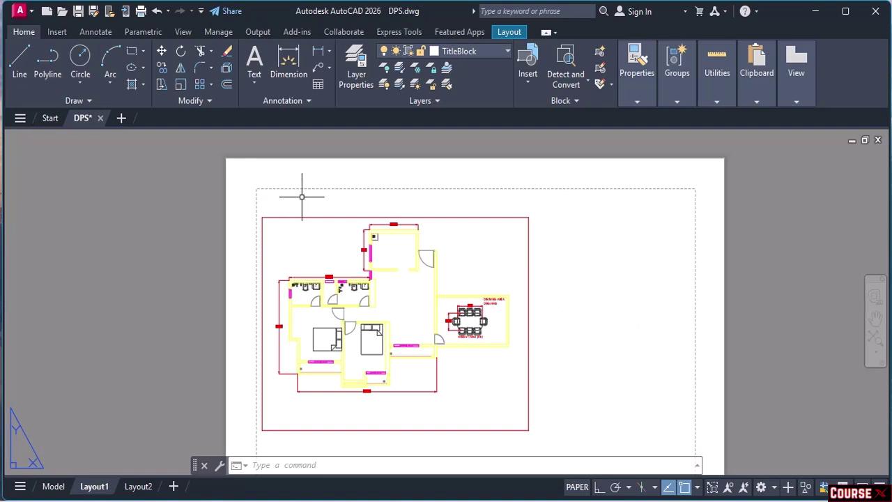
- Open the Page Setup Manager for Layout1 and compare the details of the Layout1 and Layout2 page setups
{"action": "mouse_move", "coordinate": [592, 304]}
{"action": "middle_mouse_down"}
{"action": "mouse_move", "coordinate": [588, 279]}
{"action": "mouse_move", "coordinate": [540, 242]}
{"action": "mouse_move", "coordinate": [535, 250]}
{"action": "middle_mouse_up"}
{"action": "scroll", "coordinate": [589, 278], "scroll_direction": "down", "scroll_amount": 2}
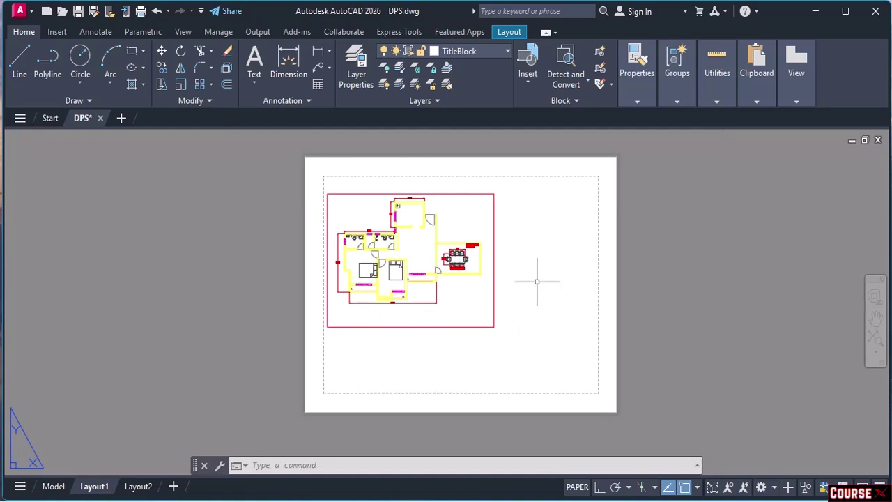
{"action": "right_click", "coordinate": [98, 488]}
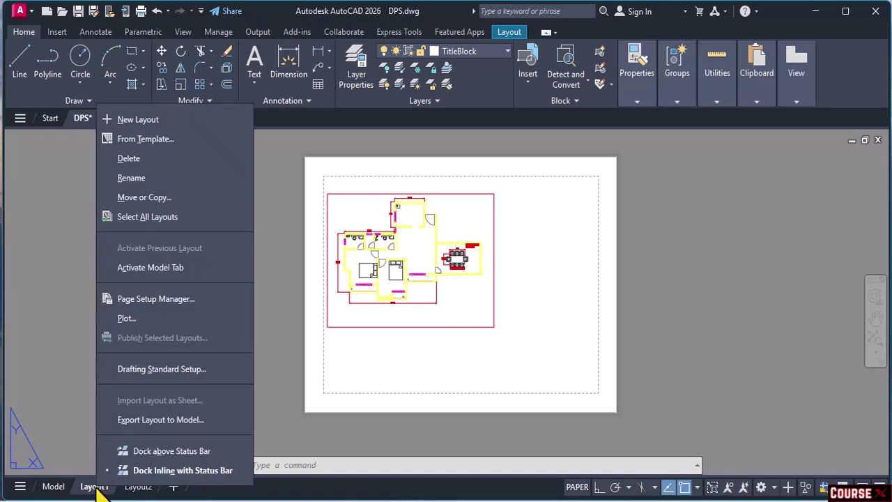
{"action": "left_click", "coordinate": [188, 306]}
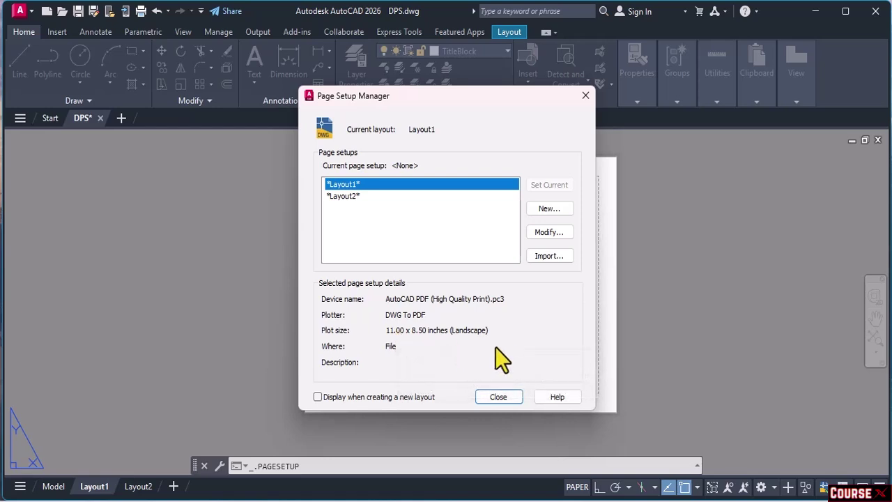
{"action": "left_click", "coordinate": [356, 197]}
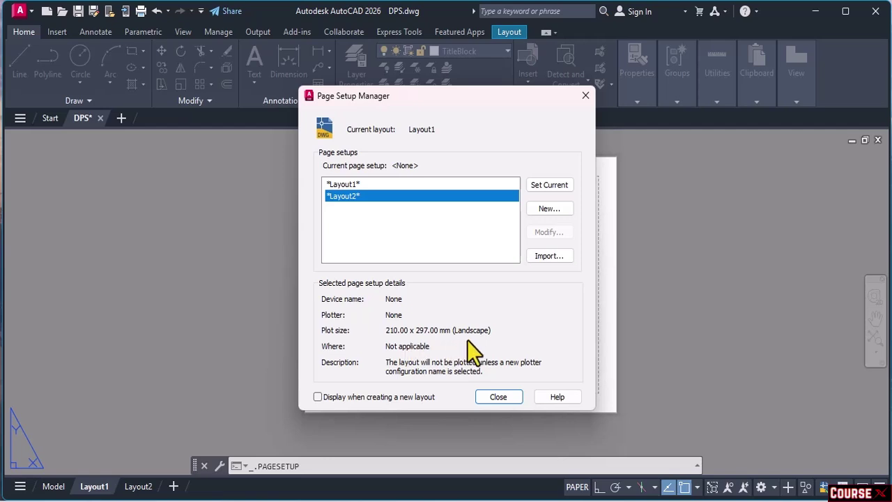
{"action": "left_click", "coordinate": [347, 186]}
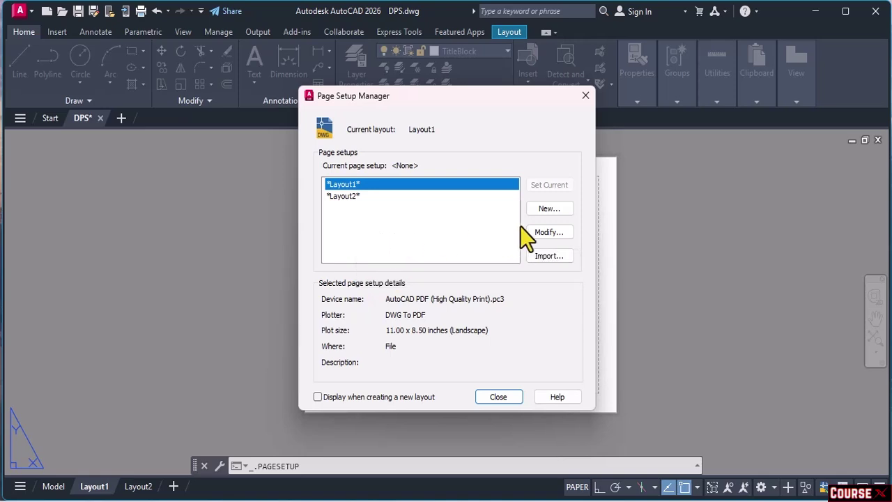
- Create a new page setup named A4 PAGE SETUP, starting from the Layout1 setup
{"action": "left_click", "coordinate": [552, 213]}
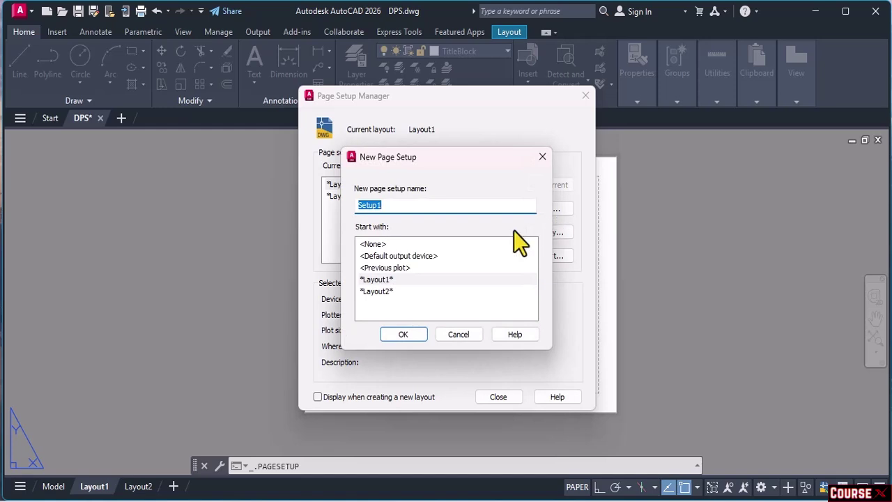
{"action": "type", "text": "A4 PAGE SETUP"}
{"action": "left_click", "coordinate": [413, 337]}
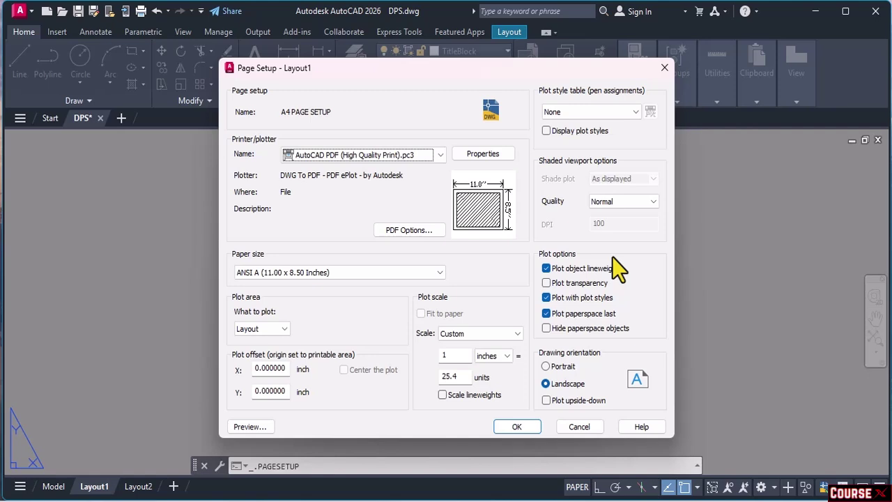
- Choose the AutoCAD PDF (High Quality Print).pc3 plotter and the ANSI A (11.00 x 8.50 Inches) paper size
{"action": "left_click", "coordinate": [440, 156]}
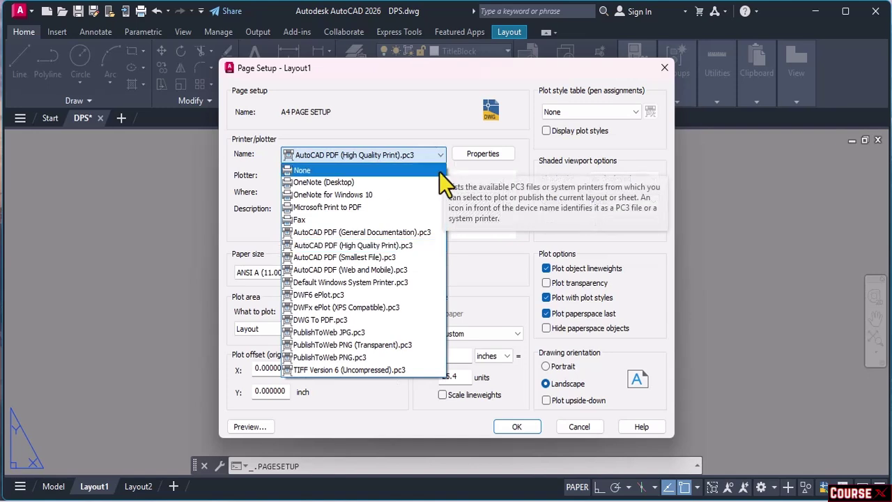
{"action": "left_click", "coordinate": [367, 248]}
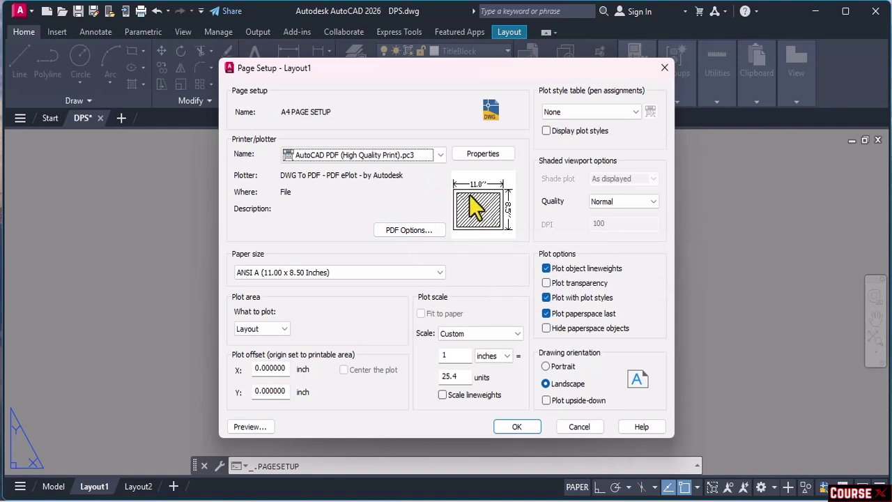
{"action": "mouse_move", "coordinate": [510, 199]}
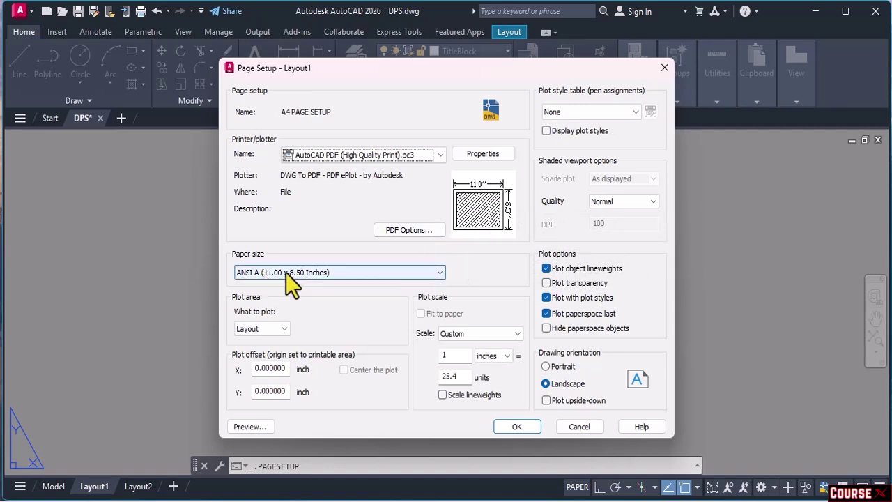
{"action": "left_click", "coordinate": [395, 273]}
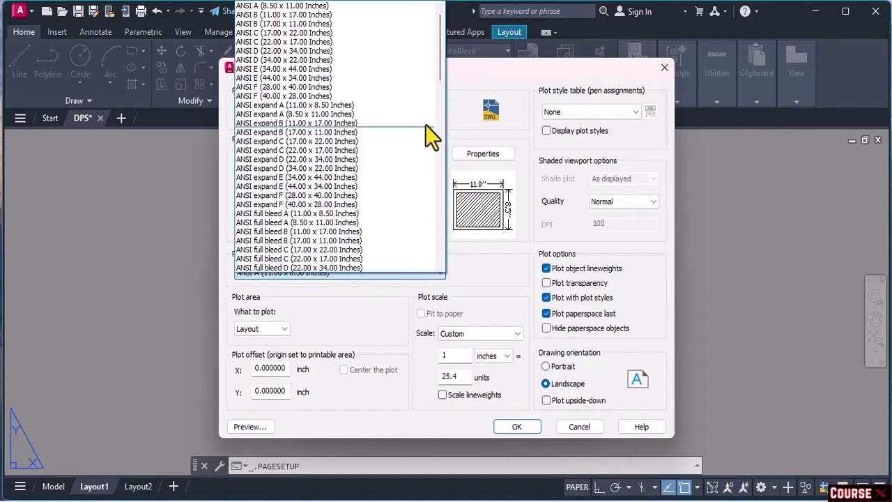
{"action": "left_click_drag", "start_coordinate": [441, 74], "coordinate": [447, 40]}
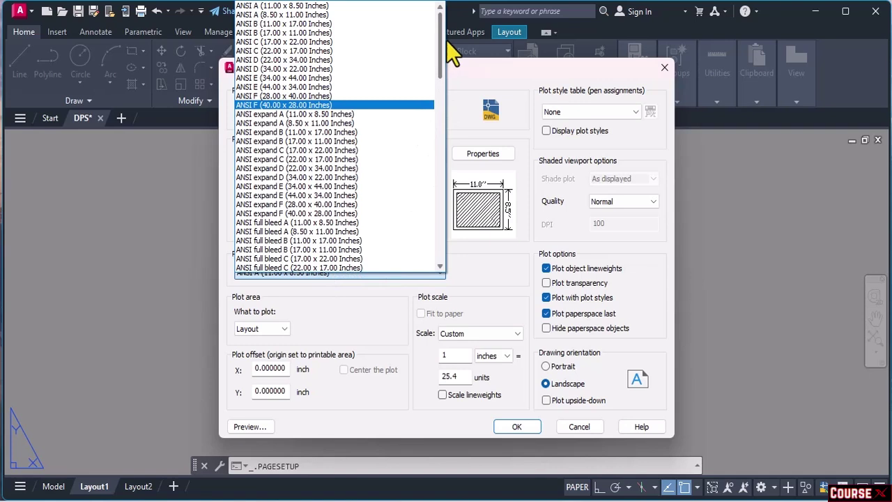
{"action": "left_click", "coordinate": [359, 6]}
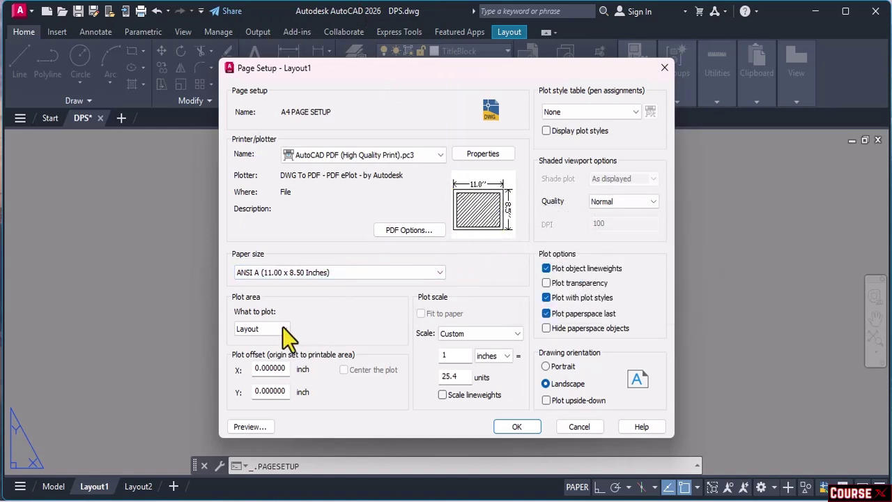
- Try the Extents, Display and Layout plot areas, comparing how each fills the paper thumbnail
{"action": "left_click", "coordinate": [255, 330]}
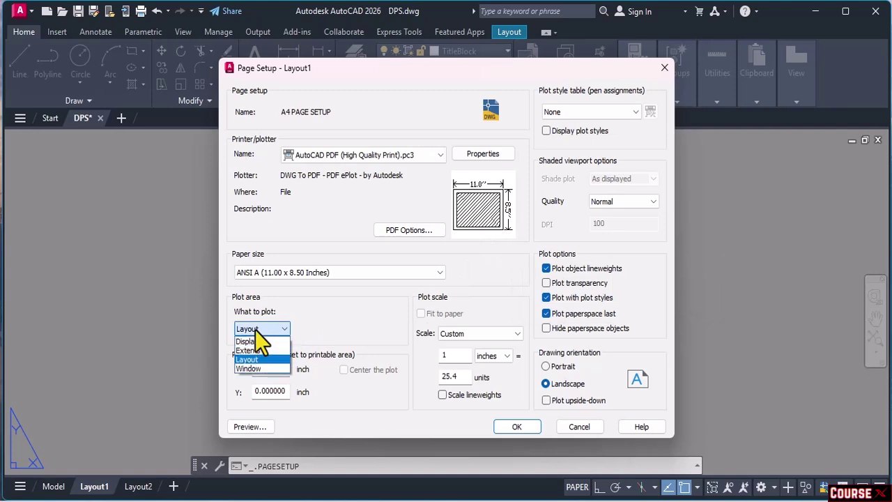
{"action": "left_click", "coordinate": [262, 350]}
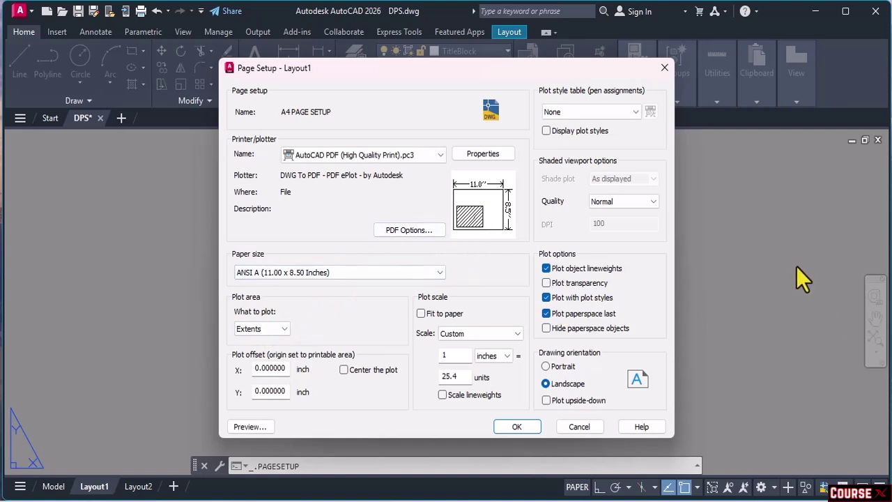
{"action": "left_click", "coordinate": [263, 329]}
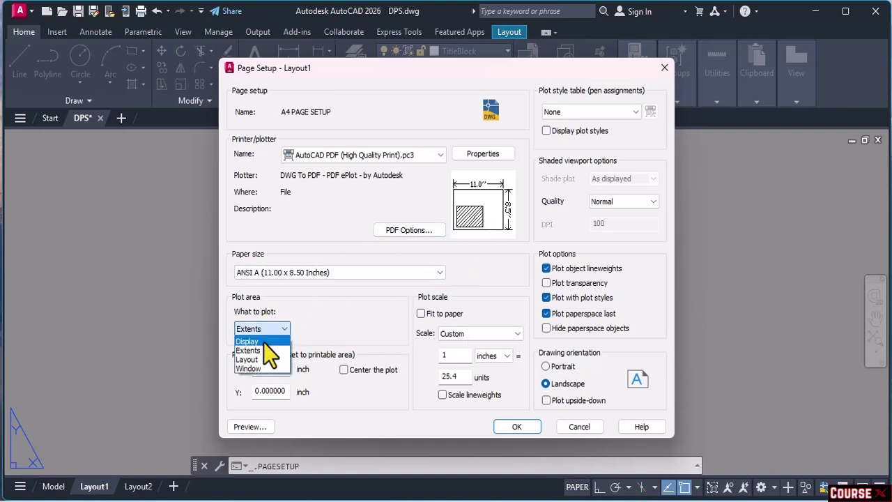
{"action": "left_click", "coordinate": [262, 340]}
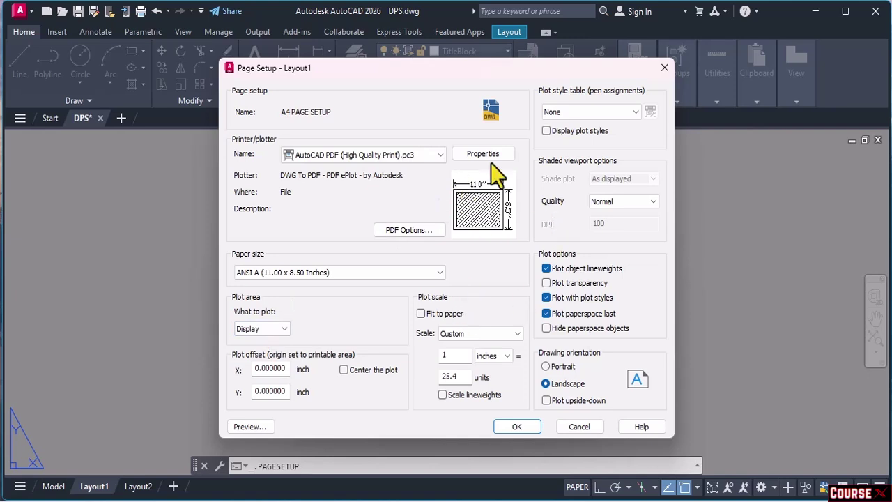
{"action": "left_click", "coordinate": [259, 328]}
{"action": "left_click", "coordinate": [260, 350]}
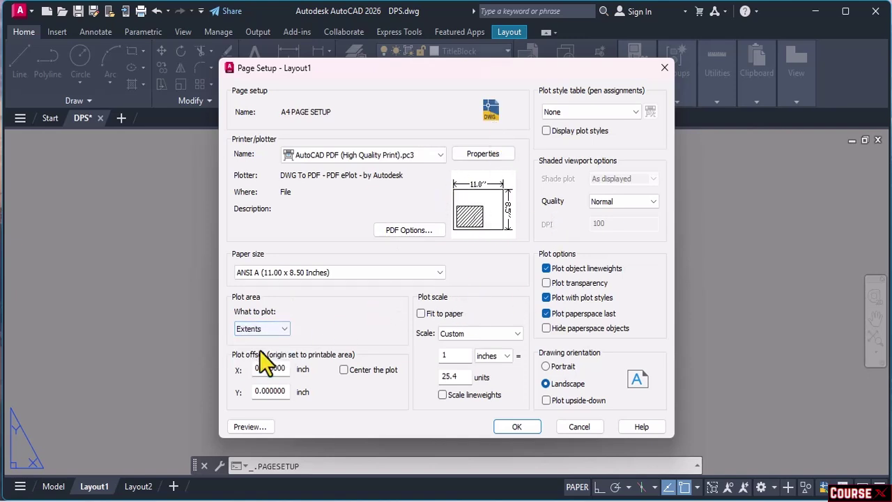
{"action": "mouse_move", "coordinate": [475, 209]}
{"action": "left_click", "coordinate": [273, 332]}
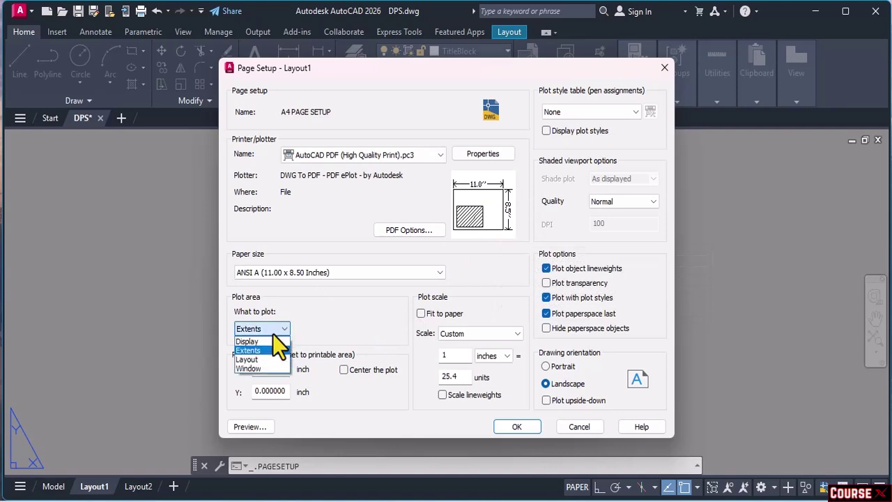
{"action": "left_click", "coordinate": [265, 360]}
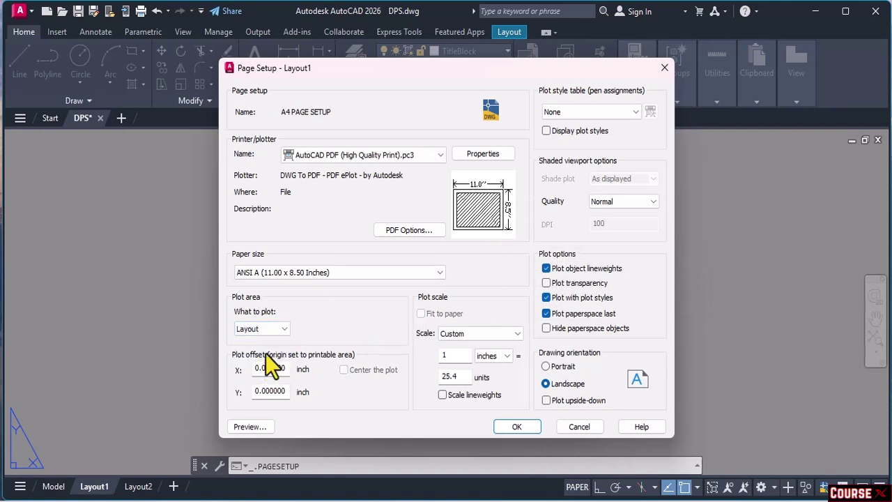
- Set the plot area to a window from the printable area's upper-left corner to the floor plan viewport's lower-right corner
{"action": "left_click", "coordinate": [273, 327]}
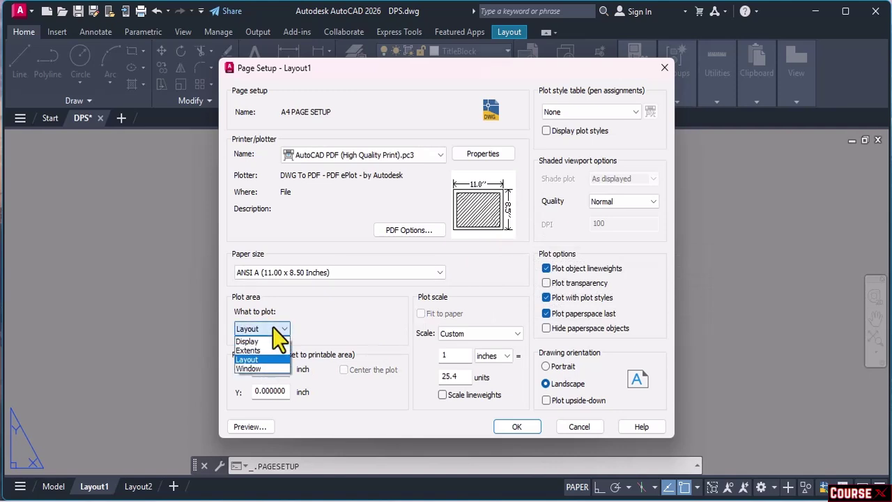
{"action": "left_click", "coordinate": [266, 371]}
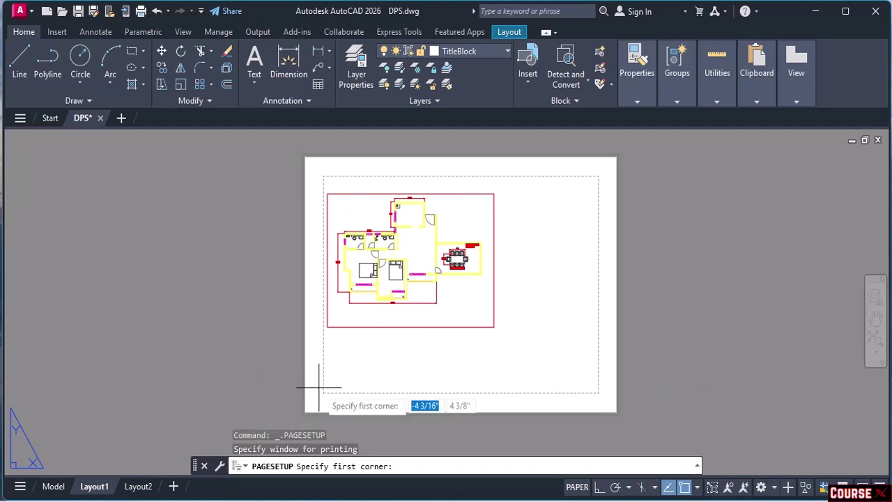
{"action": "left_click", "coordinate": [327, 175]}
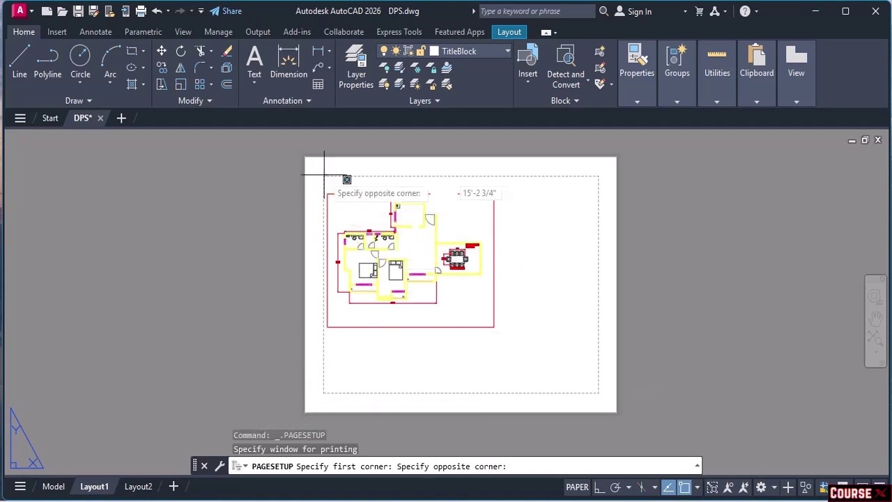
{"action": "left_click", "coordinate": [494, 327]}
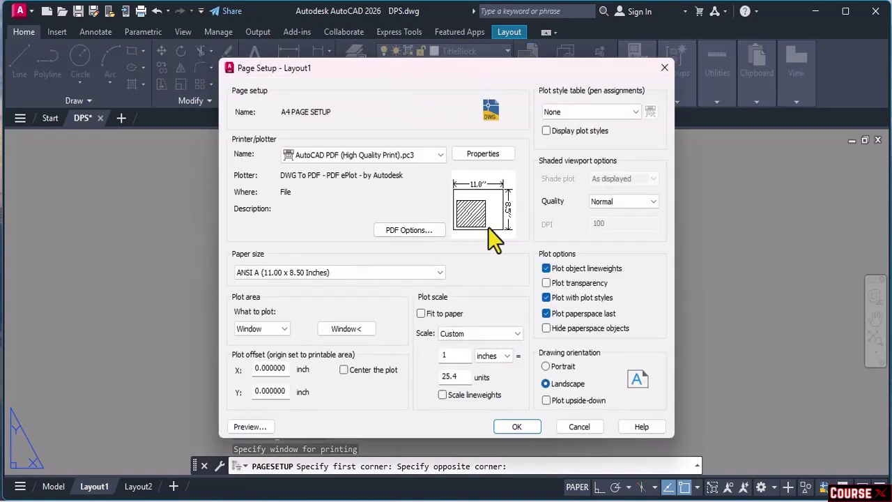
- Set the plot area to Display, center the plot on the paper, and preview the sheet
{"action": "left_click", "coordinate": [280, 332]}
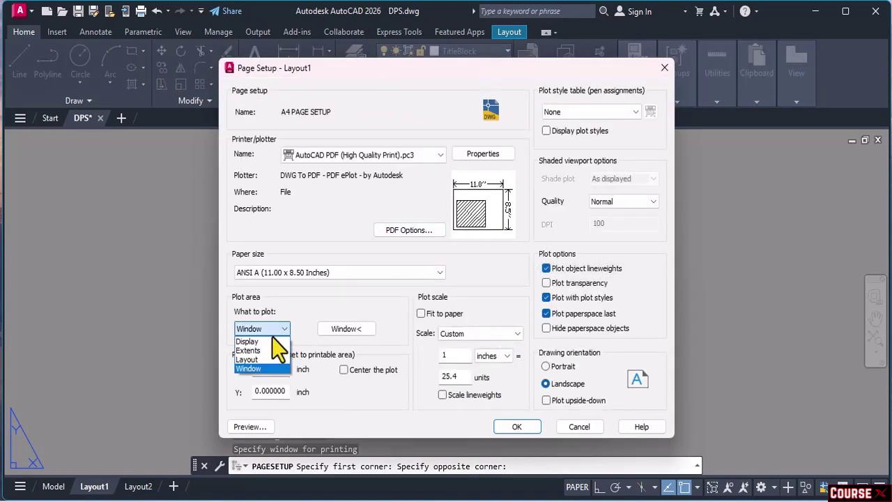
{"action": "left_click", "coordinate": [271, 341]}
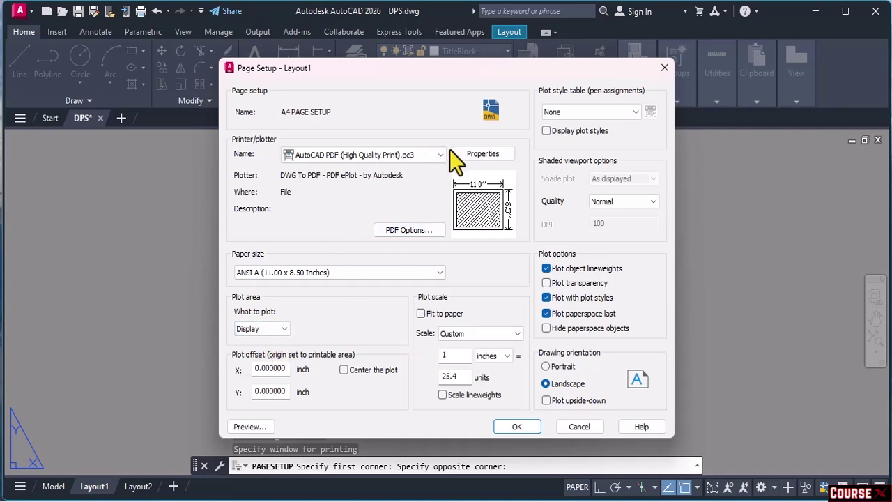
{"action": "left_click", "coordinate": [344, 369]}
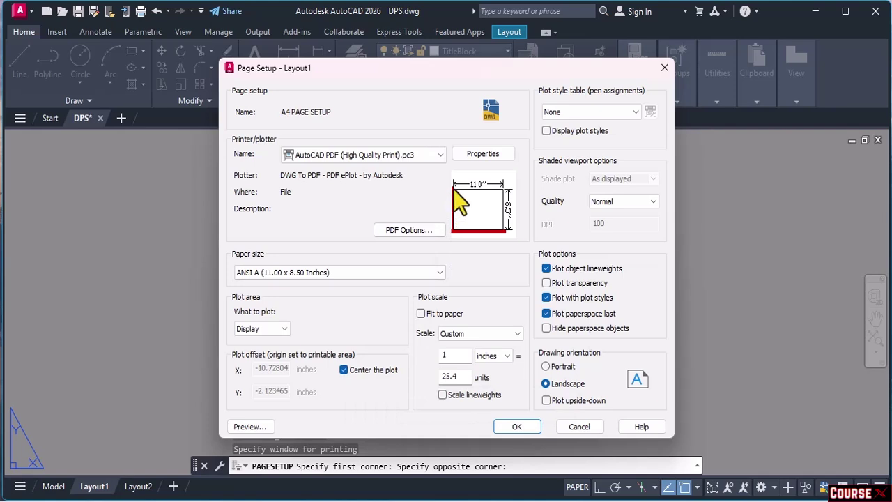
{"action": "mouse_move", "coordinate": [462, 187]}
{"action": "mouse_move", "coordinate": [454, 223]}
{"action": "left_click", "coordinate": [249, 427]}
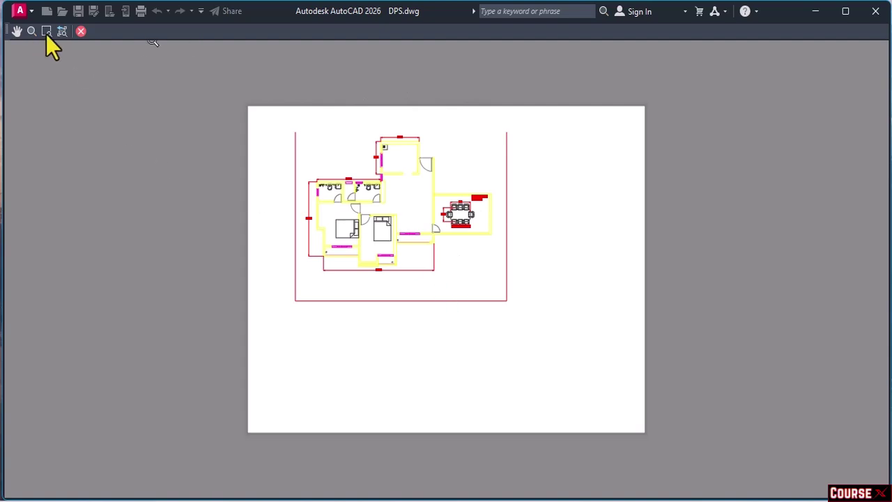
{"action": "left_click", "coordinate": [79, 31]}
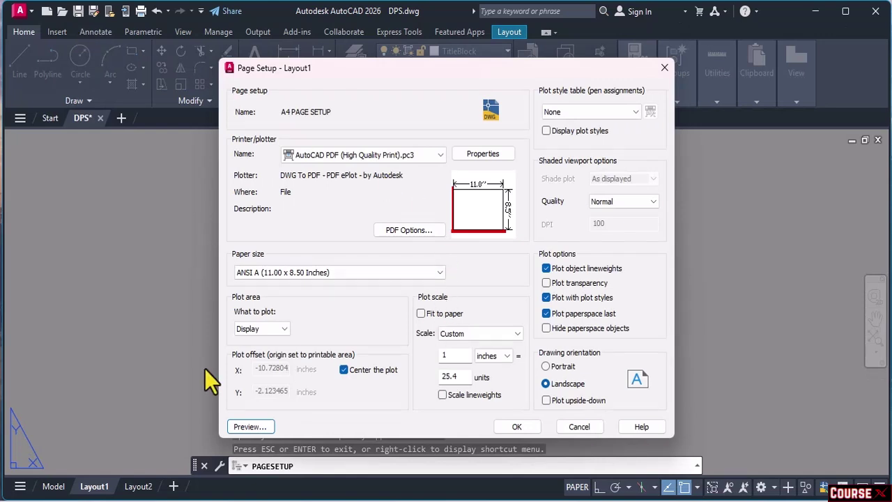
- Set the plot area to Extents and preview the centered plot
{"action": "left_click", "coordinate": [259, 329]}
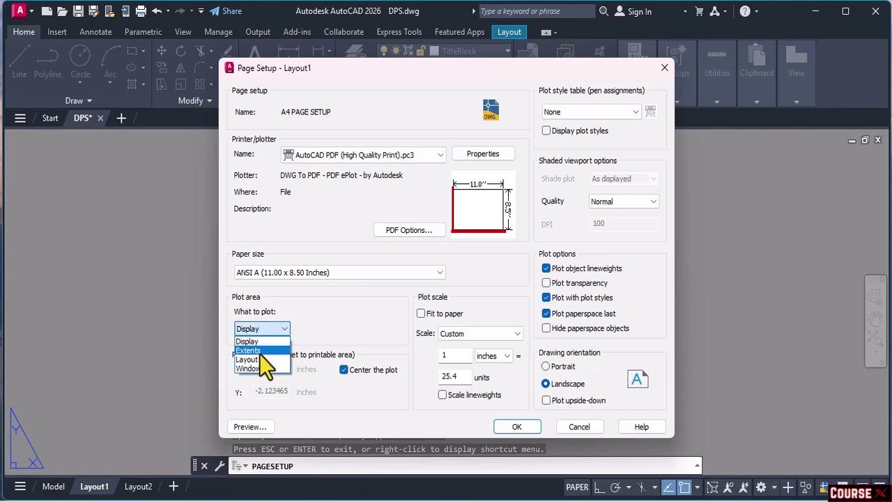
{"action": "left_click", "coordinate": [260, 350]}
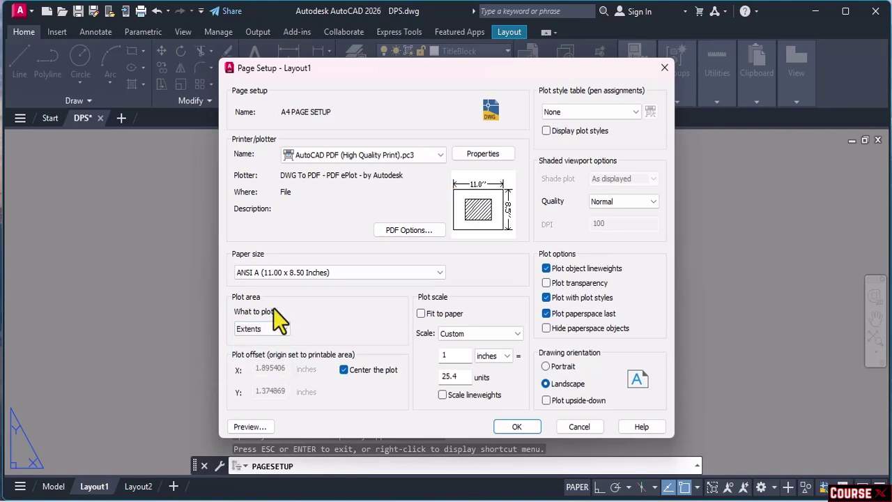
{"action": "left_click", "coordinate": [248, 426]}
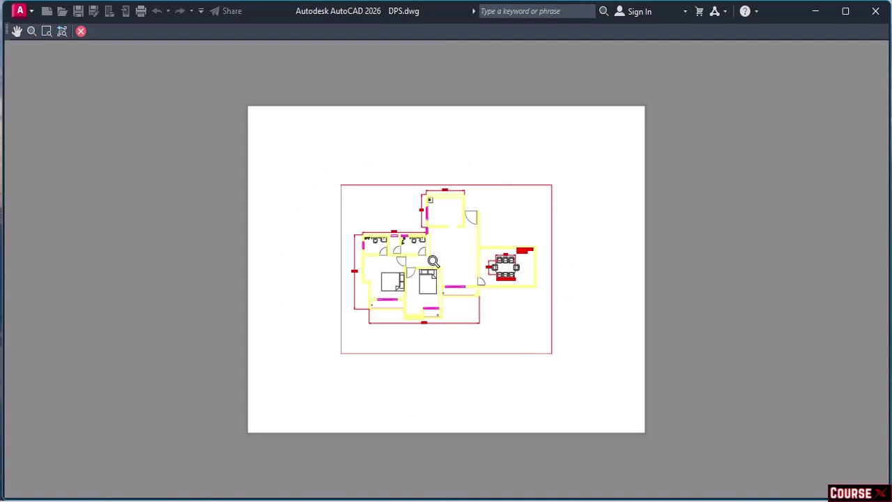
{"action": "left_click", "coordinate": [81, 31]}
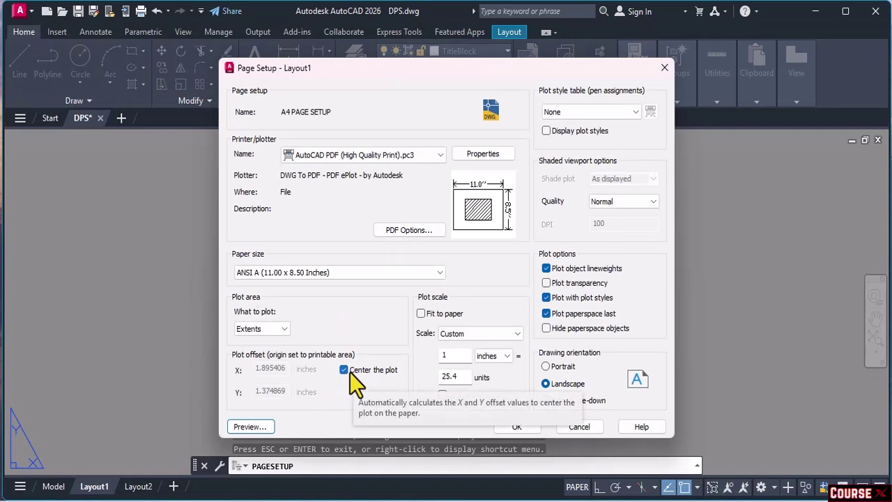
- Assign the monochrome.ctb plot style table to the A4 PAGE SETUP page setup
{"action": "left_click", "coordinate": [571, 113]}
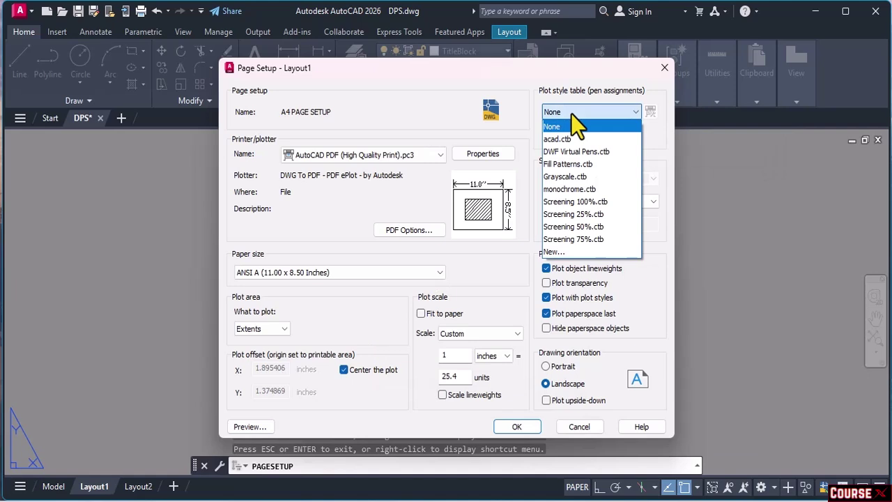
{"action": "left_click", "coordinate": [580, 189]}
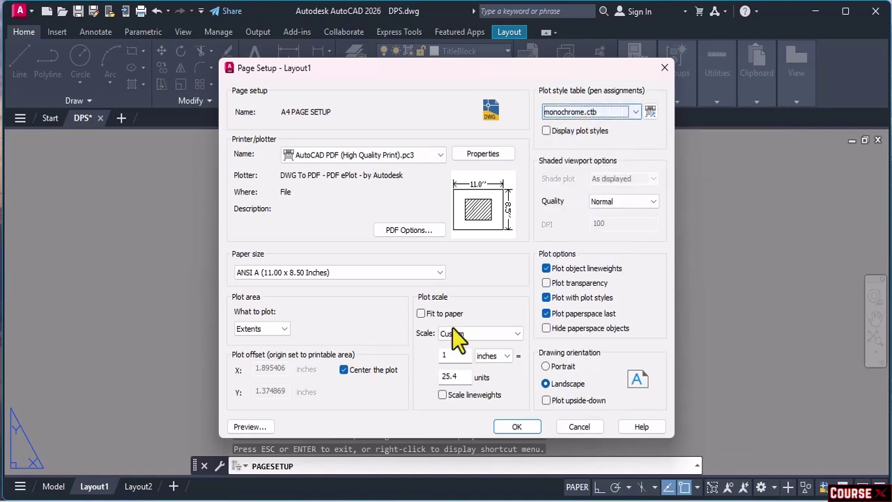
- Preview the sheet with the monochrome plot style and inspect the floor plan up close
{"action": "left_click", "coordinate": [237, 427]}
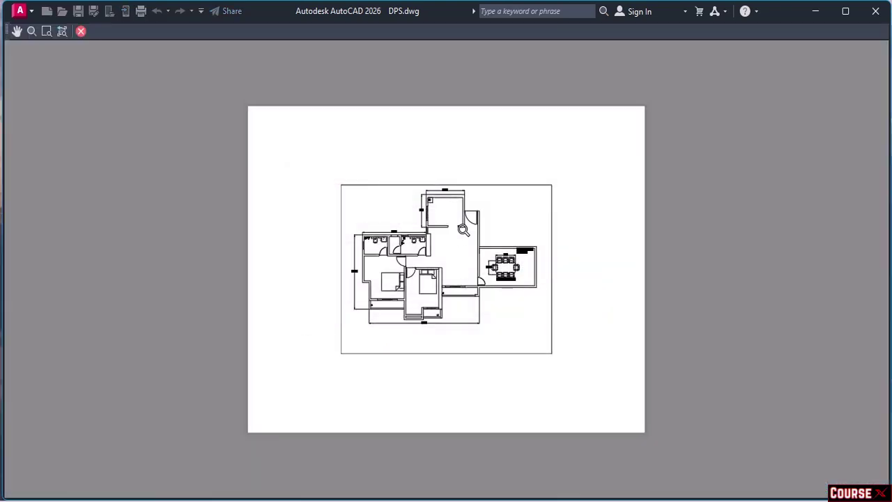
{"action": "scroll", "coordinate": [442, 253], "scroll_direction": "up", "scroll_amount": 4}
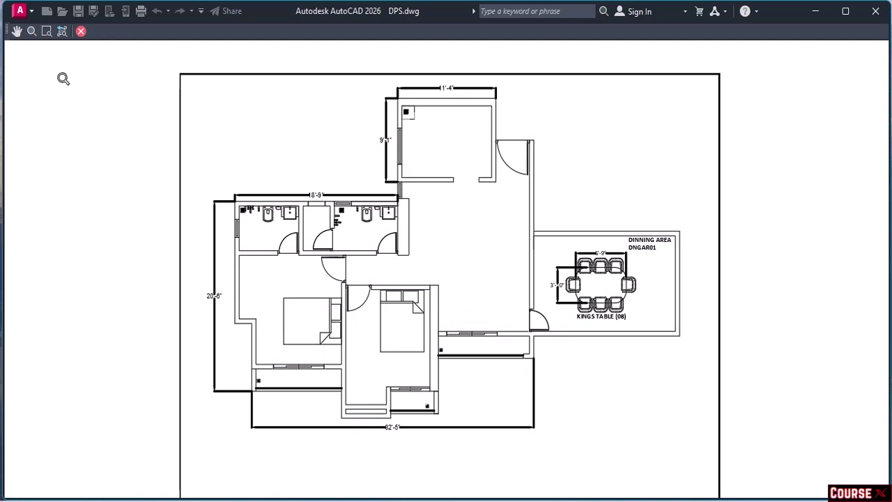
{"action": "left_click", "coordinate": [82, 31]}
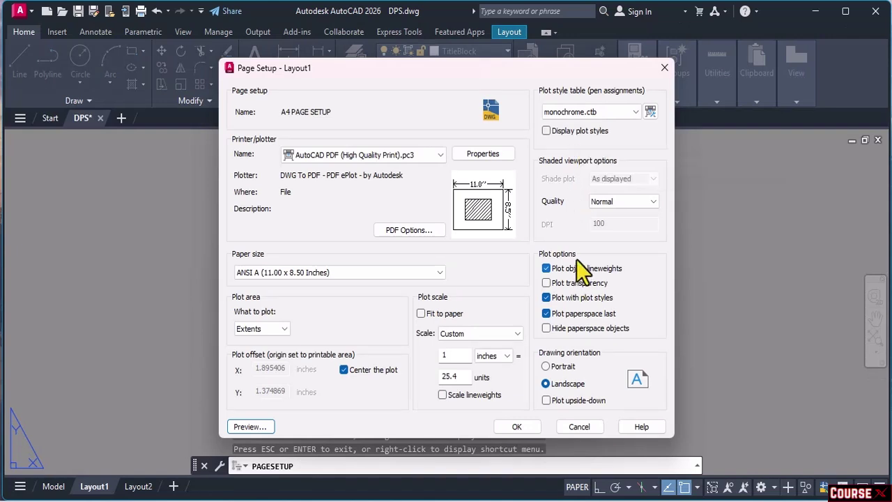
- Set the shaded viewport quality to Maximum and preview the floor plan sheet
{"action": "left_click", "coordinate": [617, 204]}
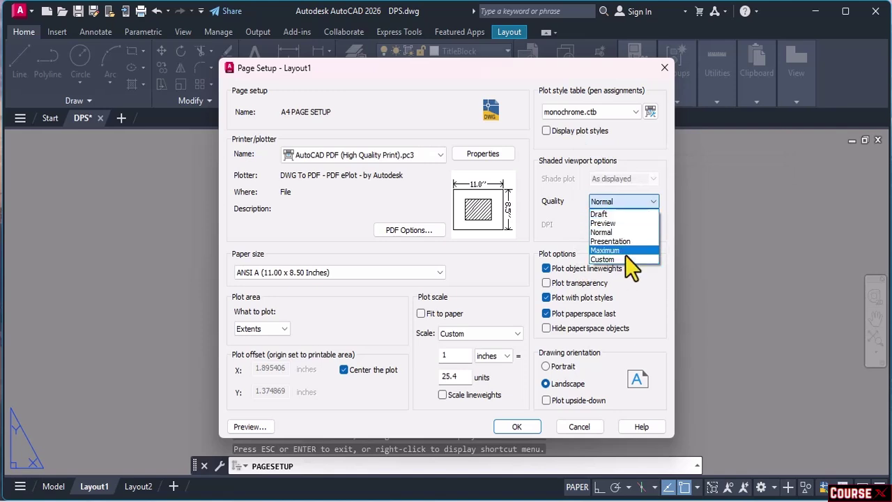
{"action": "left_click", "coordinate": [625, 253]}
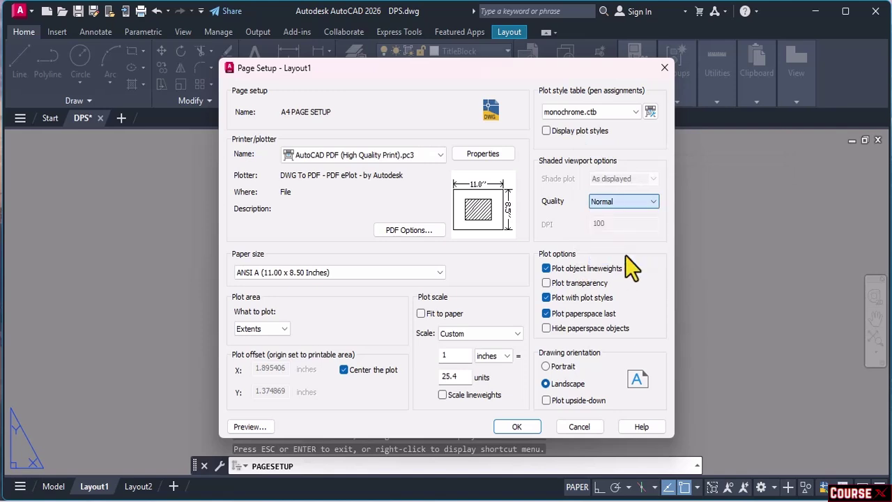
{"action": "left_click", "coordinate": [265, 428]}
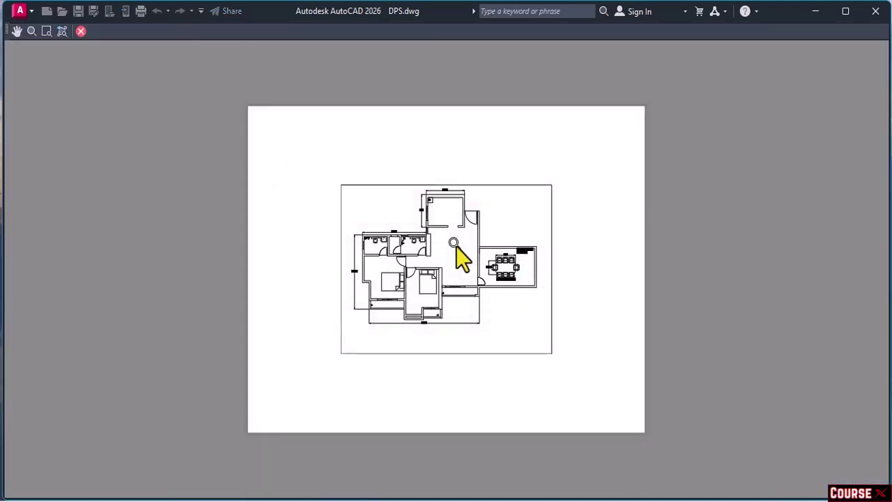
{"action": "scroll", "coordinate": [446, 265], "scroll_direction": "up", "scroll_amount": 5}
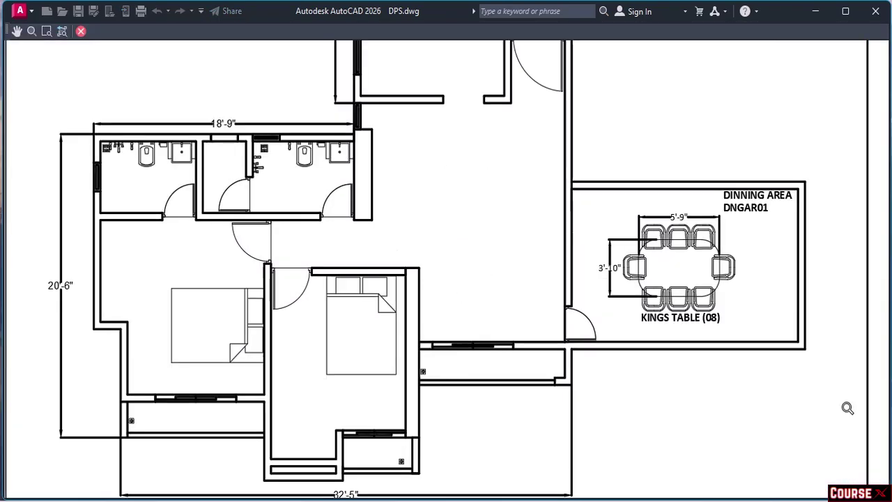
{"action": "scroll", "coordinate": [840, 411], "scroll_direction": "down", "scroll_amount": 5}
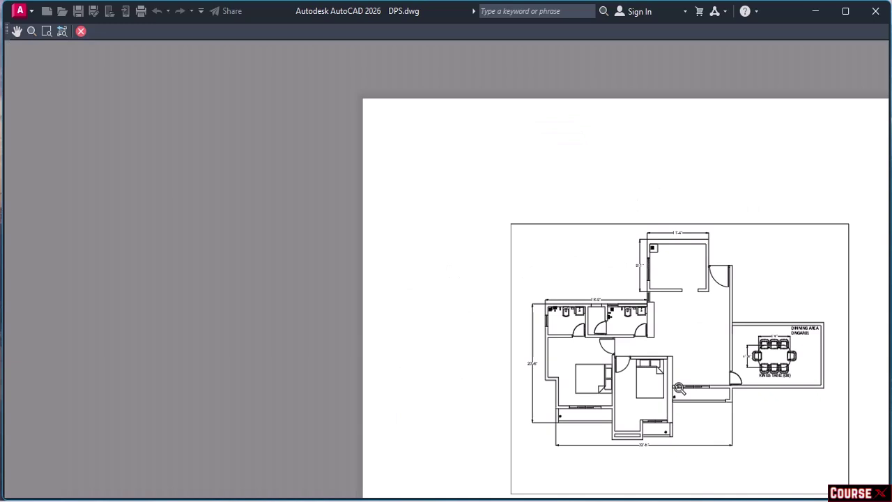
{"action": "middle_click_drag", "start_coordinate": [700, 370], "coordinate": [523, 333]}
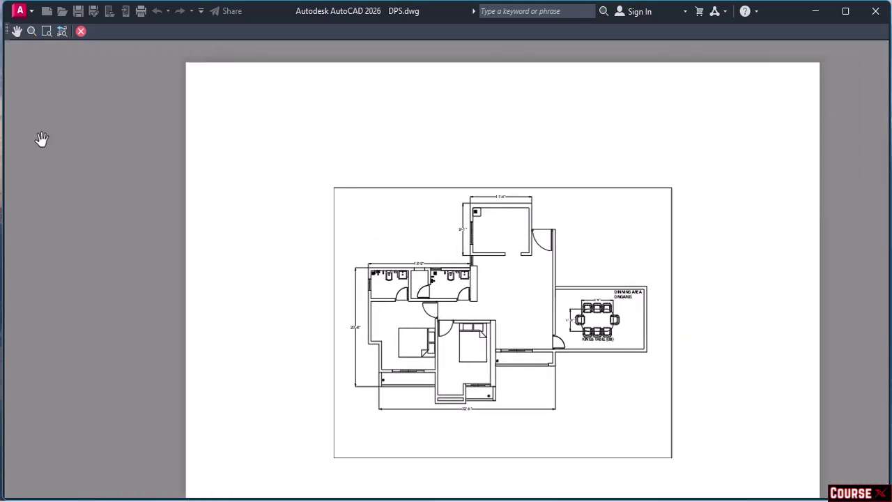
{"action": "left_click", "coordinate": [81, 30]}
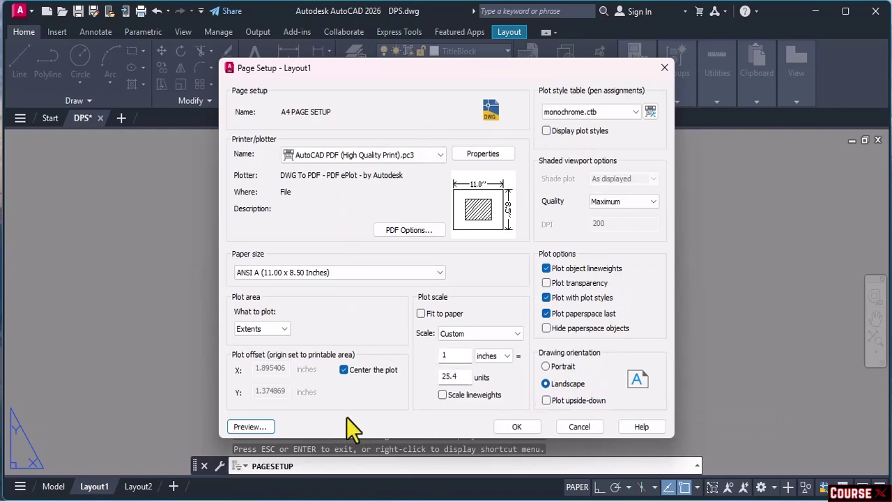
{"action": "left_click", "coordinate": [252, 427]}
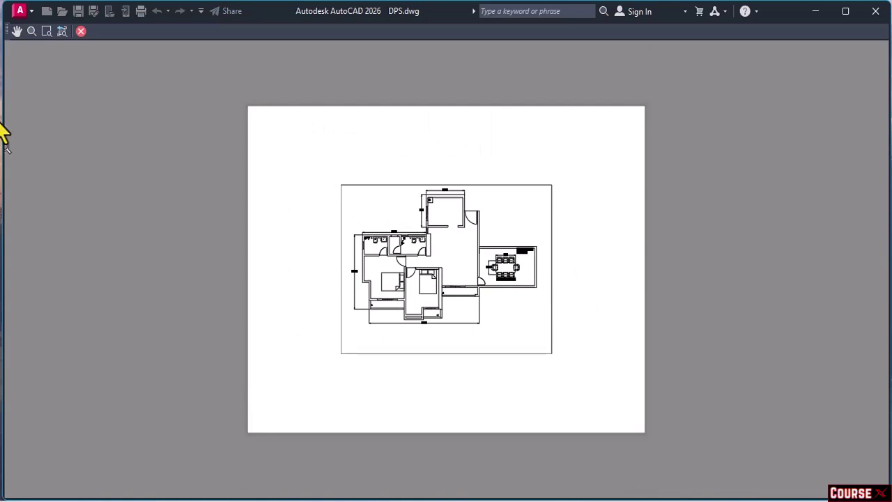
{"action": "left_click", "coordinate": [81, 32]}
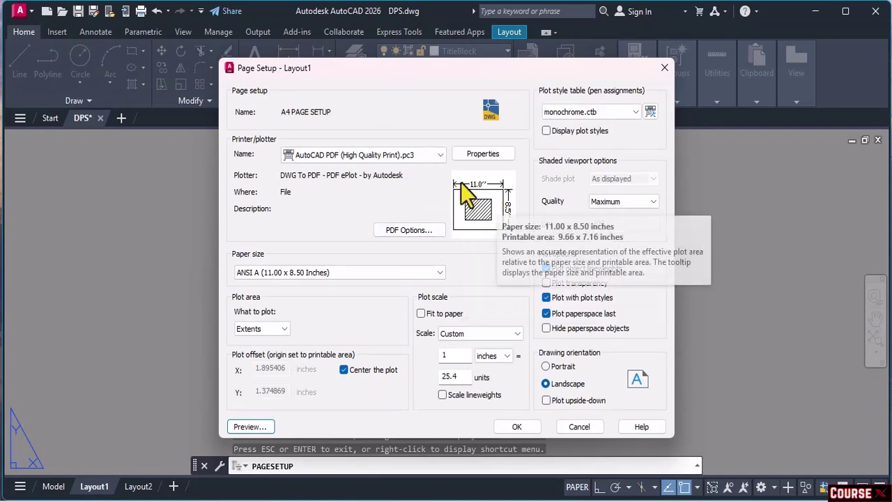
- Save the A4 PAGE SETUP settings and make this page setup current for Layout1
{"action": "left_click", "coordinate": [531, 433]}
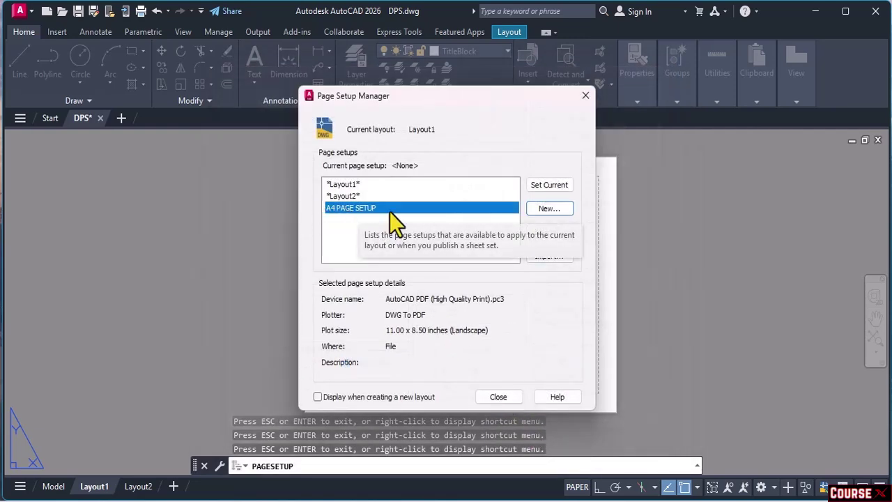
{"action": "left_click", "coordinate": [537, 188]}
{"action": "mouse_move", "coordinate": [492, 97]}
{"action": "left_mouse_down"}
{"action": "mouse_move", "coordinate": [432, 111]}
{"action": "mouse_move", "coordinate": [196, 114]}
{"action": "left_mouse_up"}
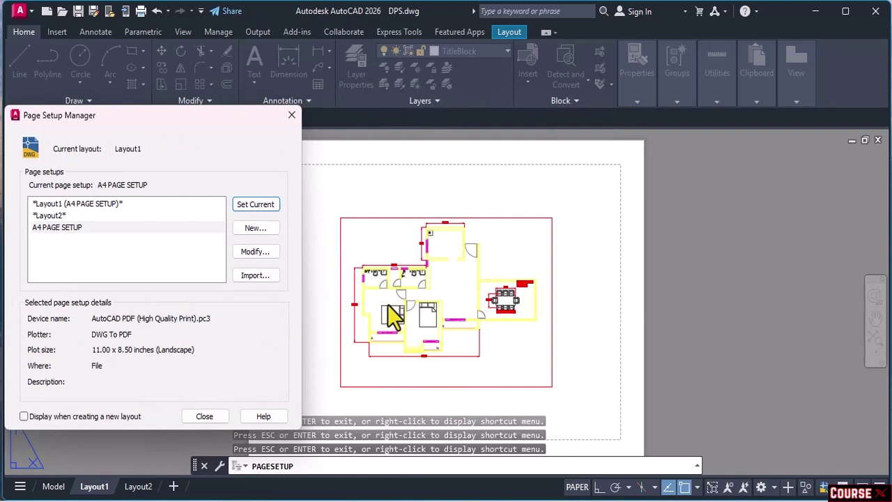
{"action": "left_click", "coordinate": [204, 416]}
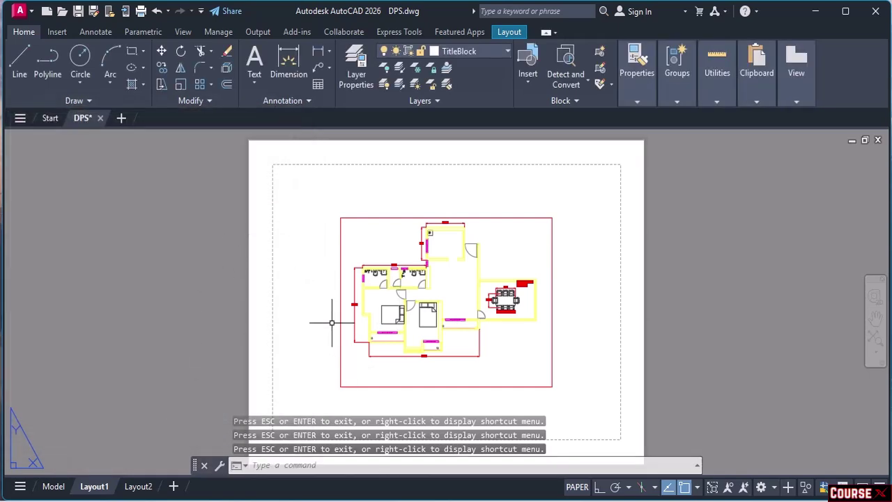
- Switch to Layout2 and make A4 PAGE SETUP its current page setup
{"action": "left_click", "coordinate": [143, 487]}
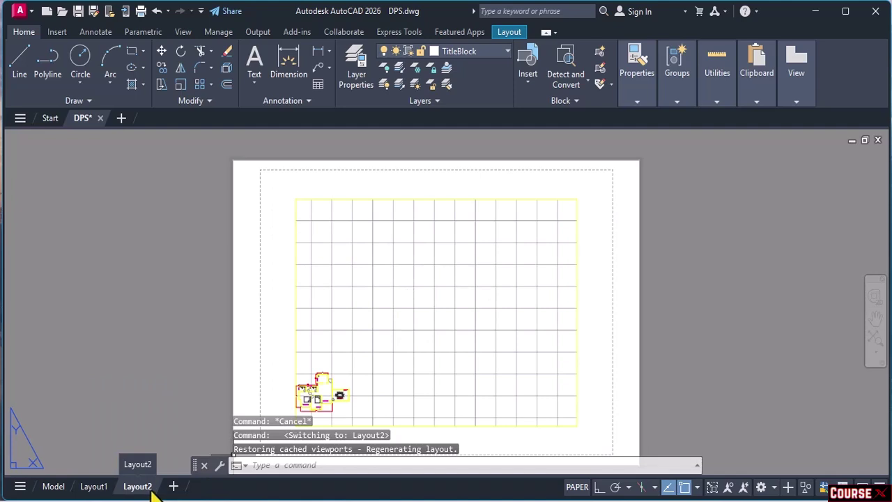
{"action": "right_click", "coordinate": [143, 487]}
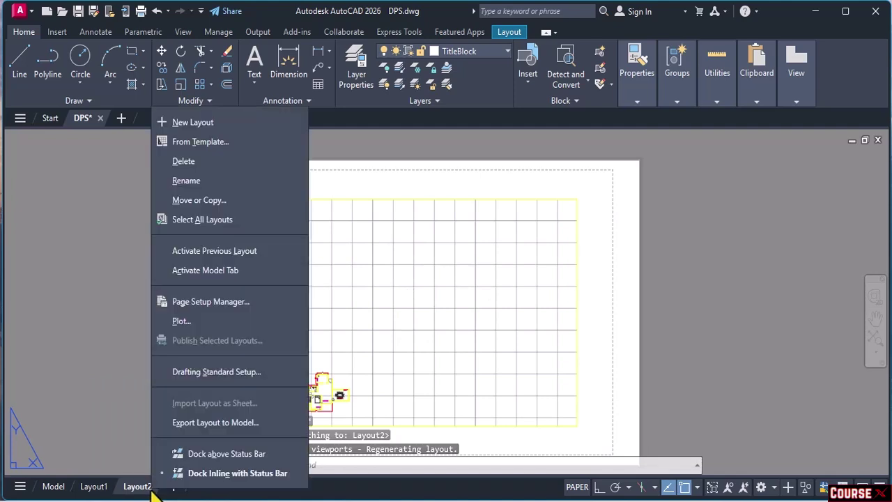
{"action": "left_click", "coordinate": [235, 304]}
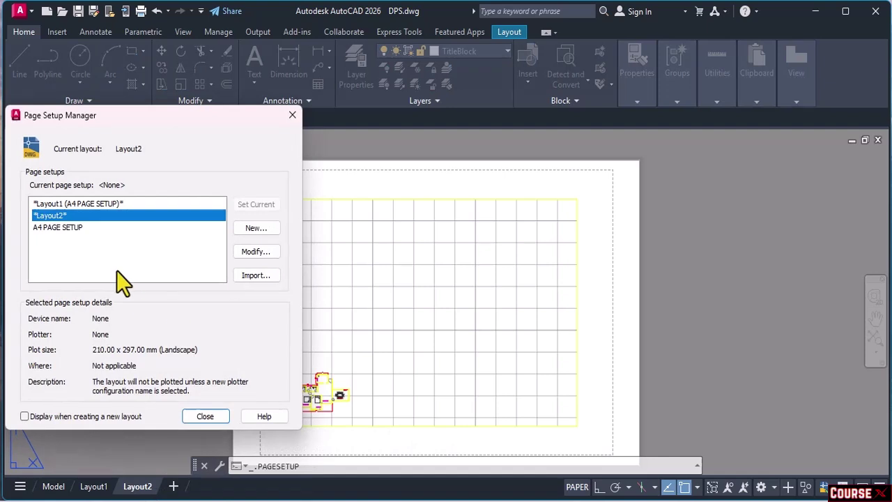
{"action": "left_click", "coordinate": [48, 227]}
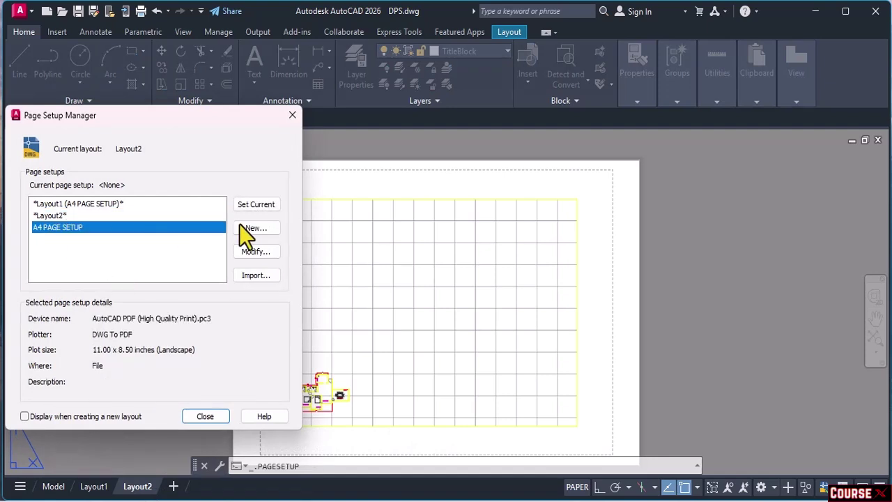
{"action": "left_click", "coordinate": [271, 205]}
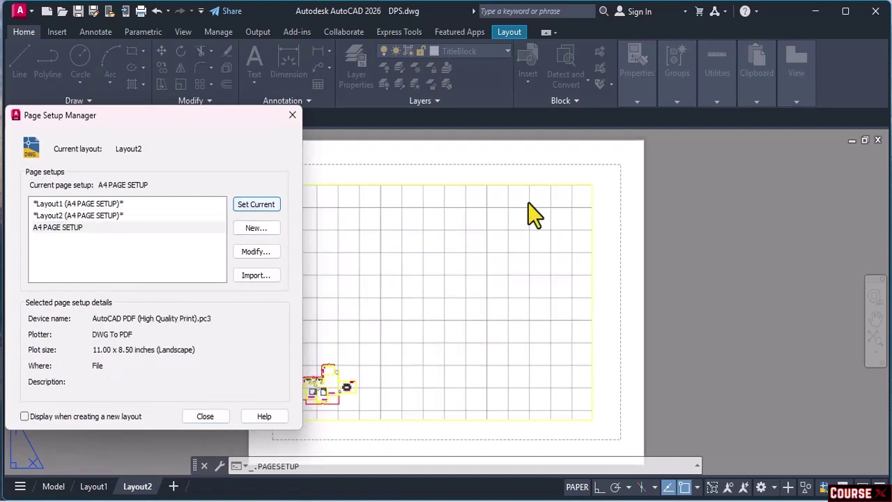
{"action": "left_click", "coordinate": [205, 416]}
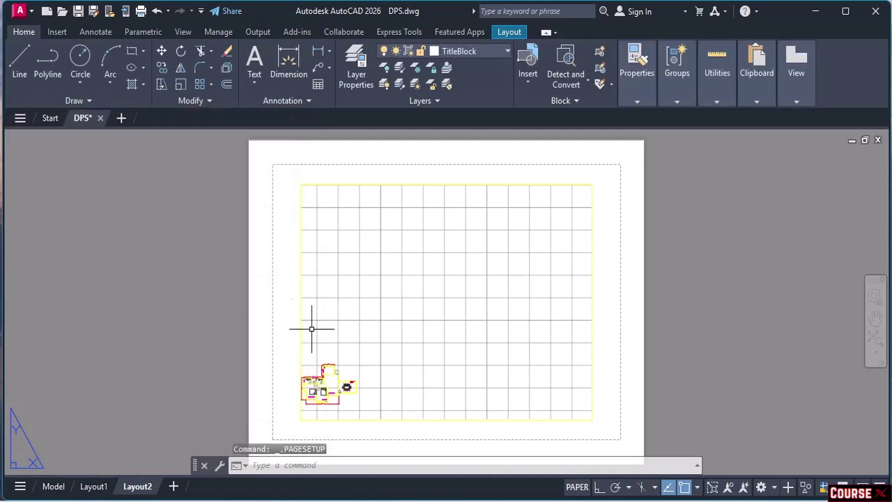
- Plot Layout1 as a single sheet, previewing it first, and save the output as DPS-Layout1.pdf in Documents
{"action": "left_click", "coordinate": [93, 485]}
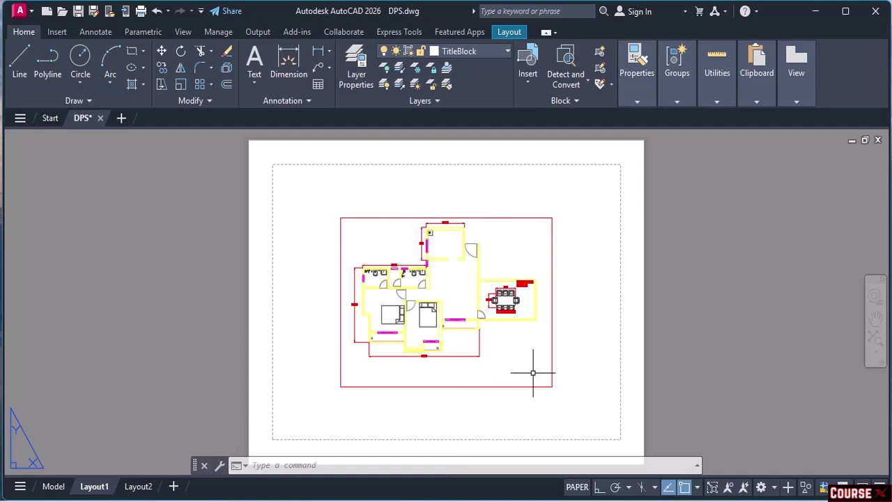
{"action": "right_click", "coordinate": [105, 495]}
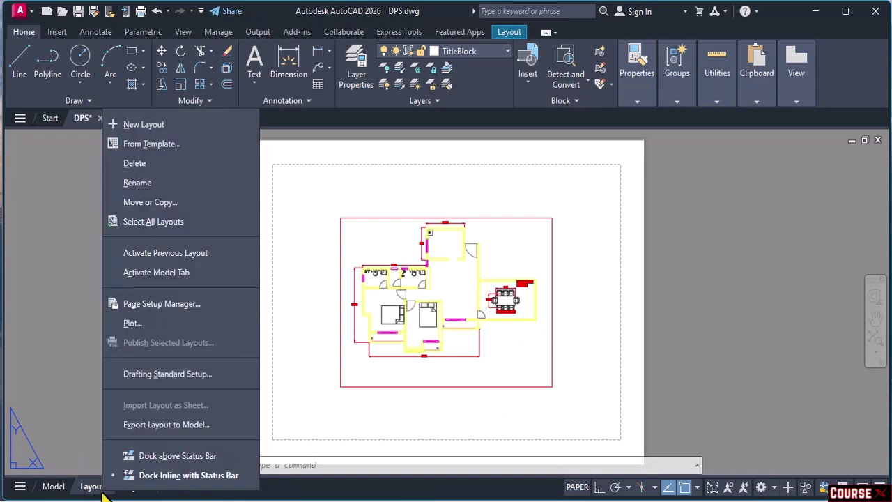
{"action": "left_click", "coordinate": [156, 330]}
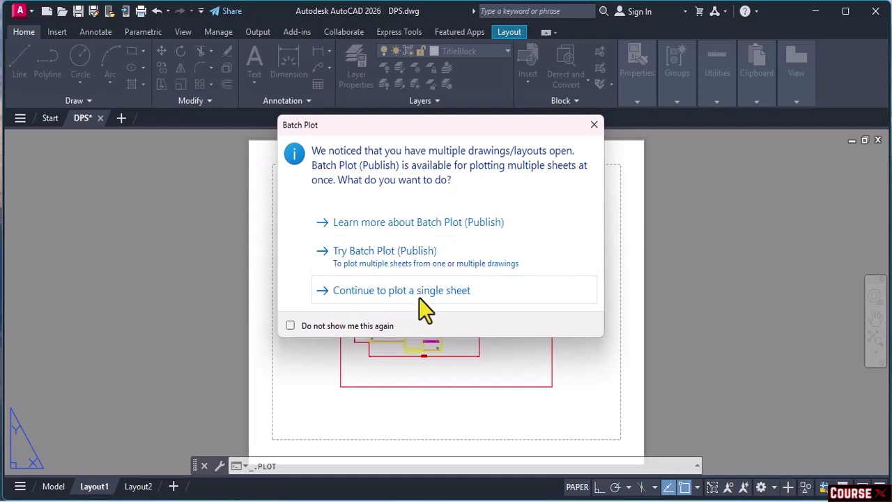
{"action": "left_click", "coordinate": [377, 297]}
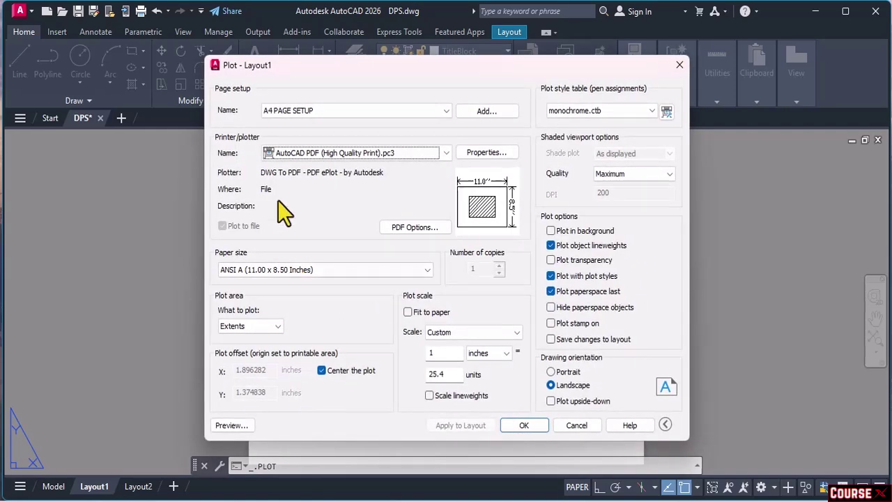
{"action": "left_click", "coordinate": [229, 426]}
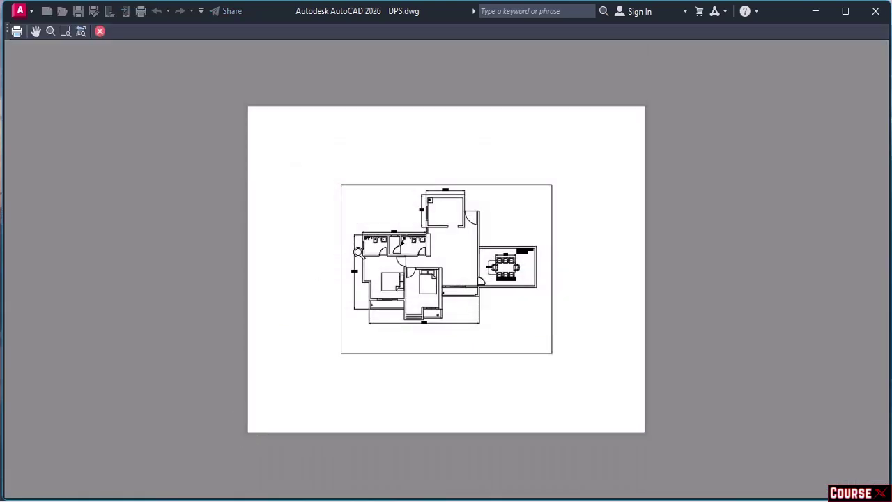
{"action": "left_click", "coordinate": [100, 31]}
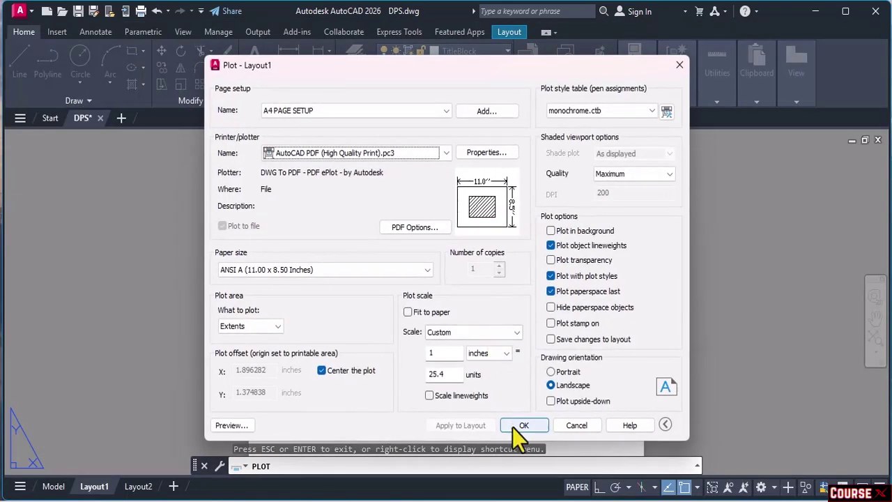
{"action": "left_click", "coordinate": [522, 425]}
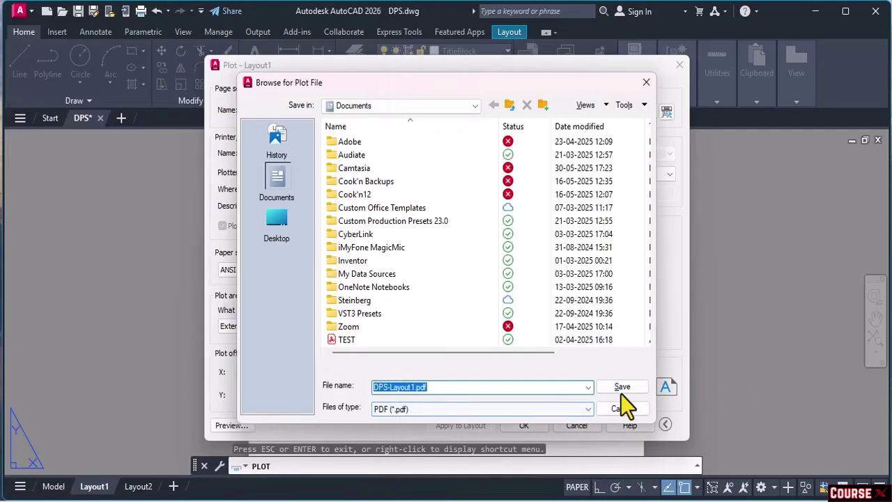
{"action": "left_click", "coordinate": [622, 388]}
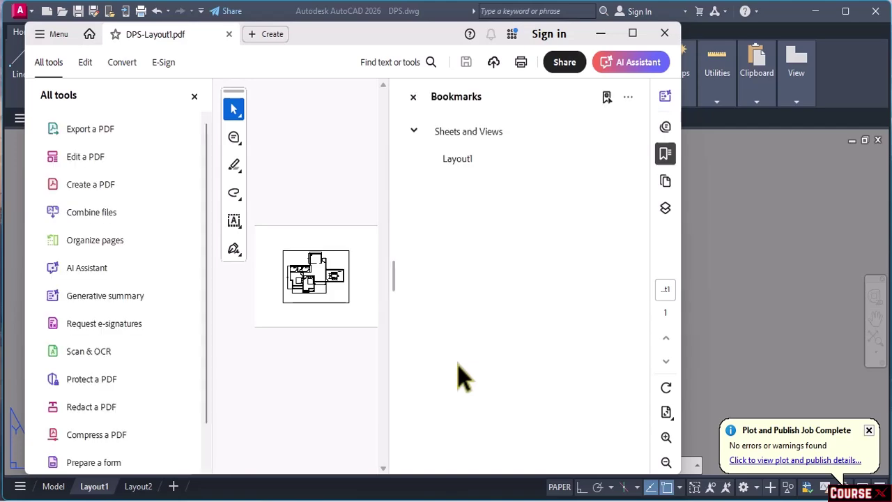
- Inspect the plotted DPS-Layout1.pdf in a maximized Acrobat window, then return to the AutoCAD drawing and dismiss the plot notification
{"action": "left_click", "coordinate": [632, 33]}
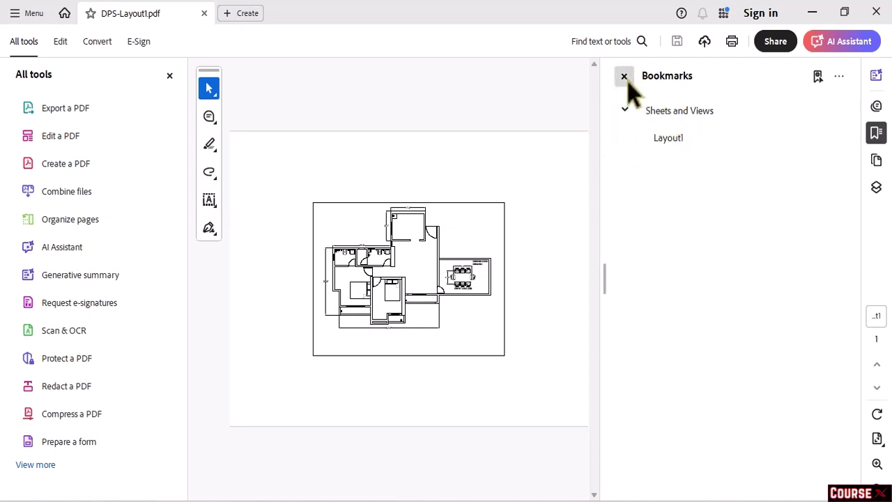
{"action": "left_click", "coordinate": [625, 76]}
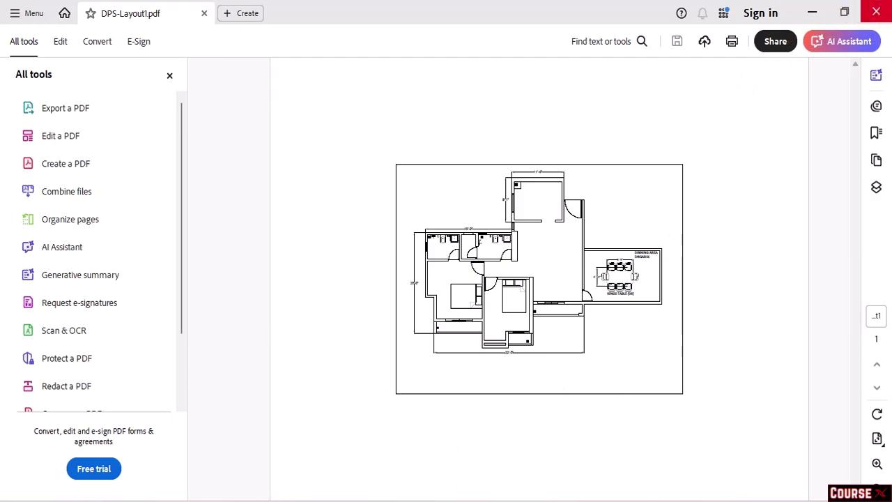
{"action": "left_click", "coordinate": [876, 13]}
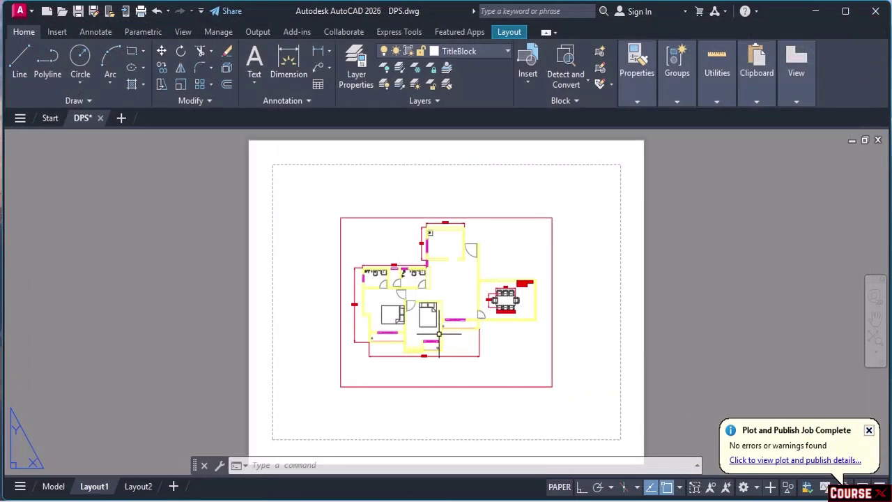
{"action": "left_click", "coordinate": [870, 431]}
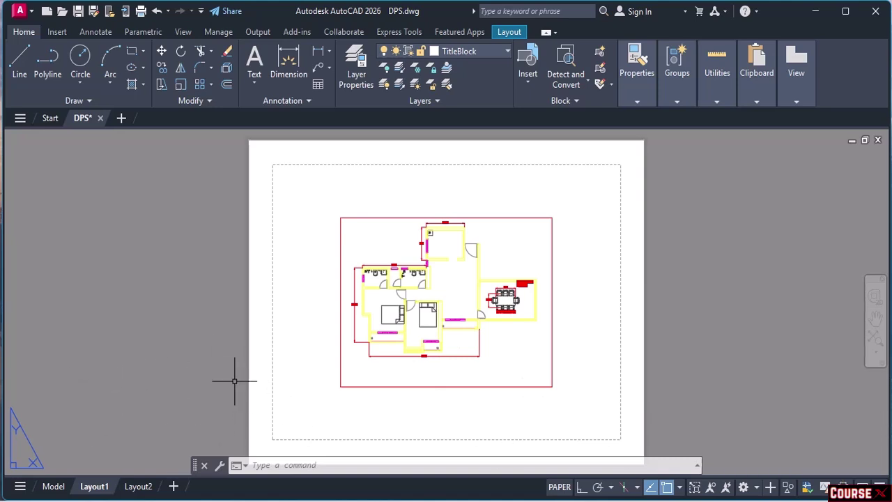